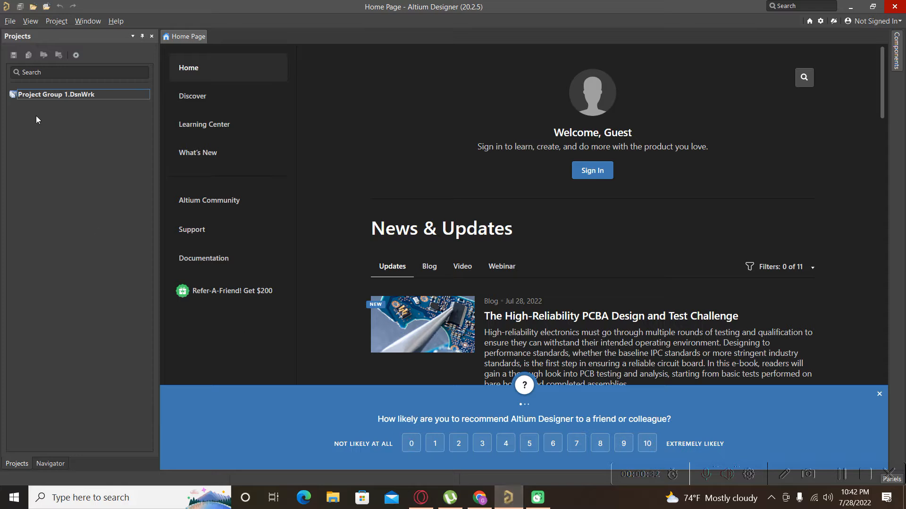
Create a local PCB project with the default project type, named First Altium Project
click(7, 24)
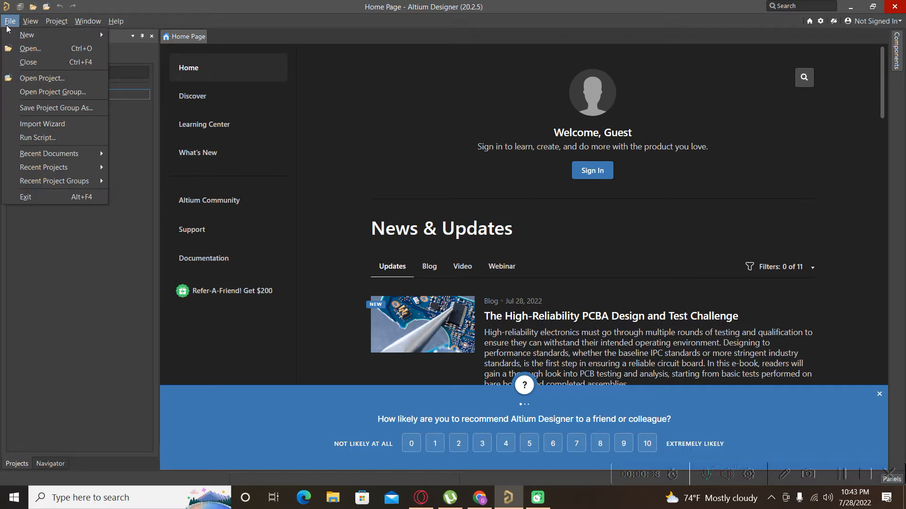
mouse_move(28, 35)
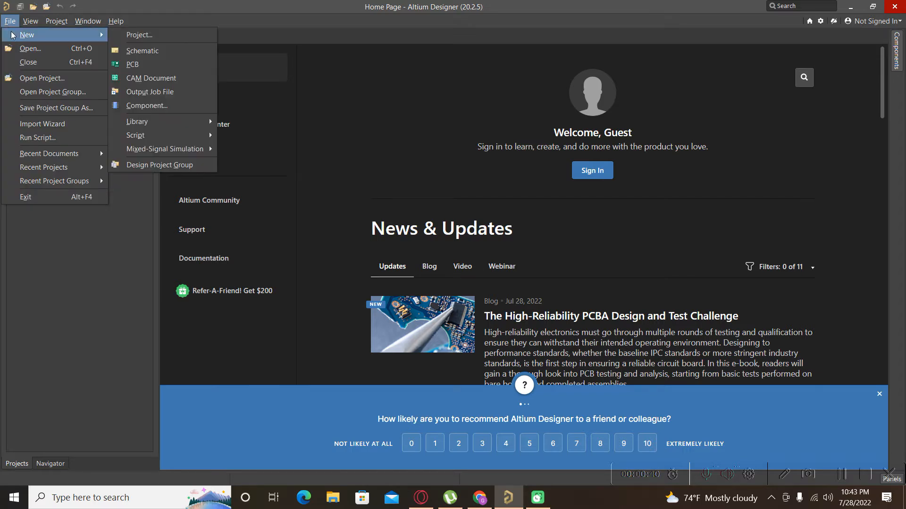
click(139, 35)
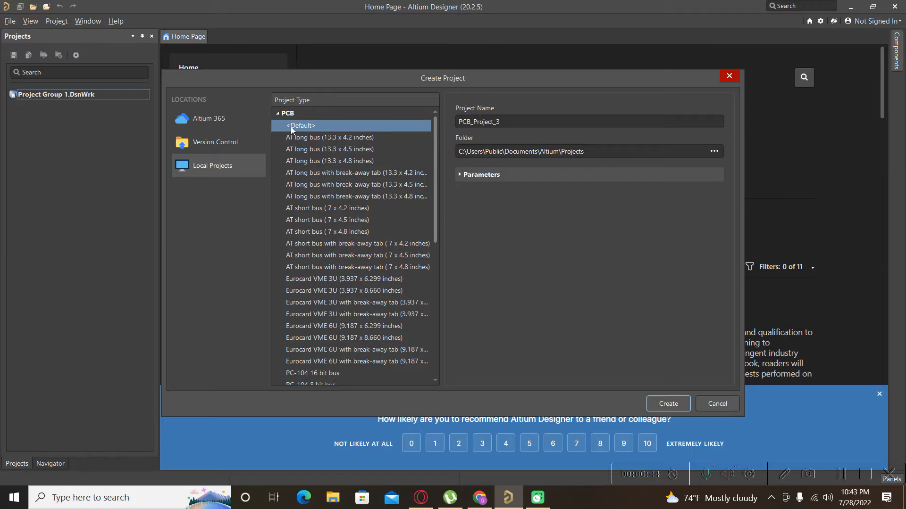
click(555, 120)
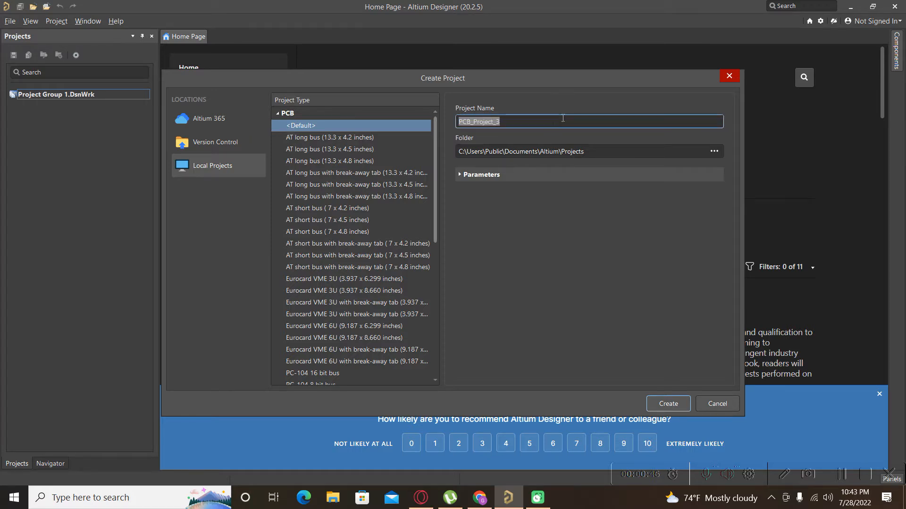
text(F)
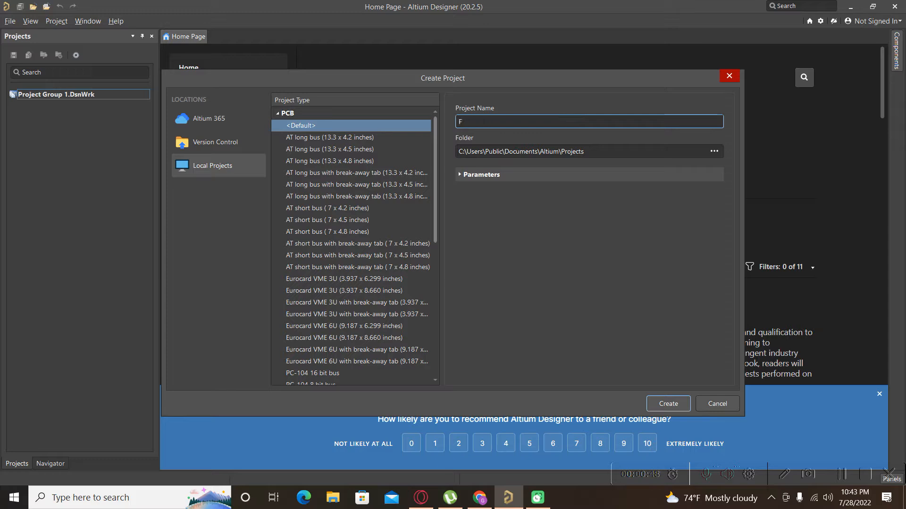
text(irst Altium Project)
click(672, 406)
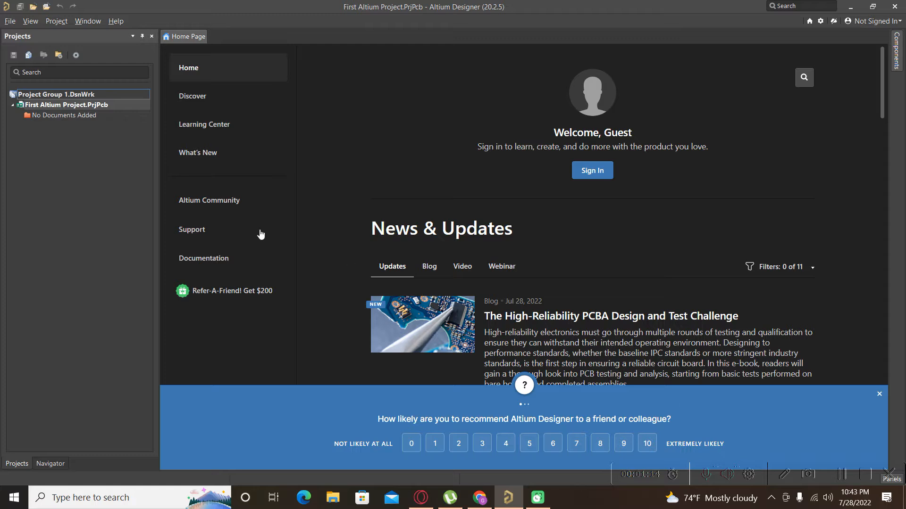
Add a new schematic to First Altium Project and save it as Our first schematic
right_click(40, 109)
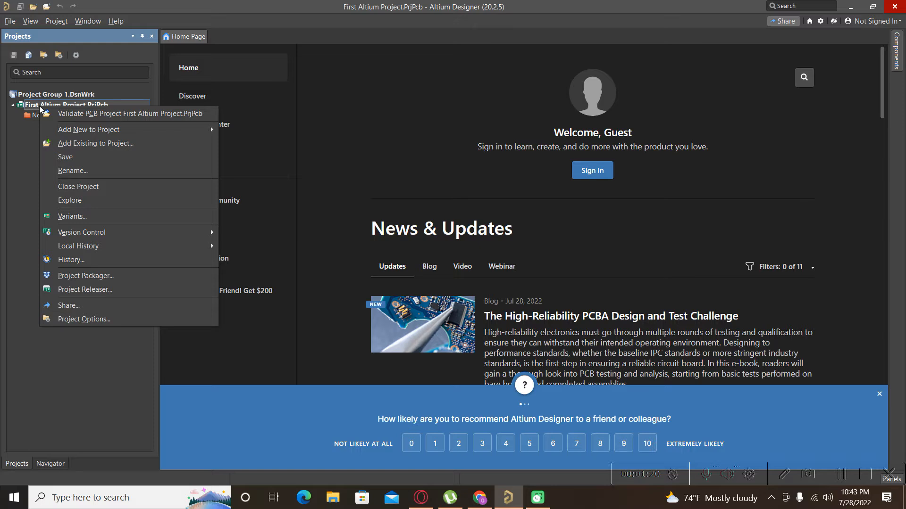
mouse_move(58, 132)
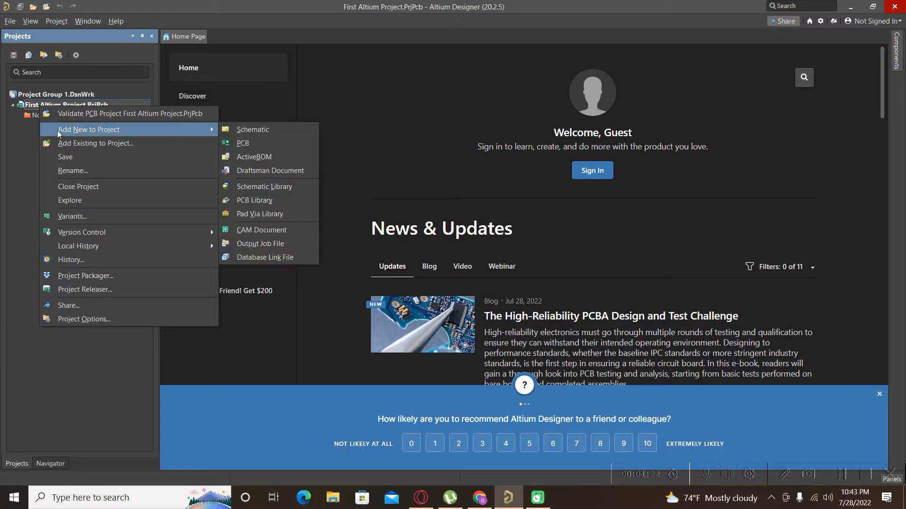
click(255, 131)
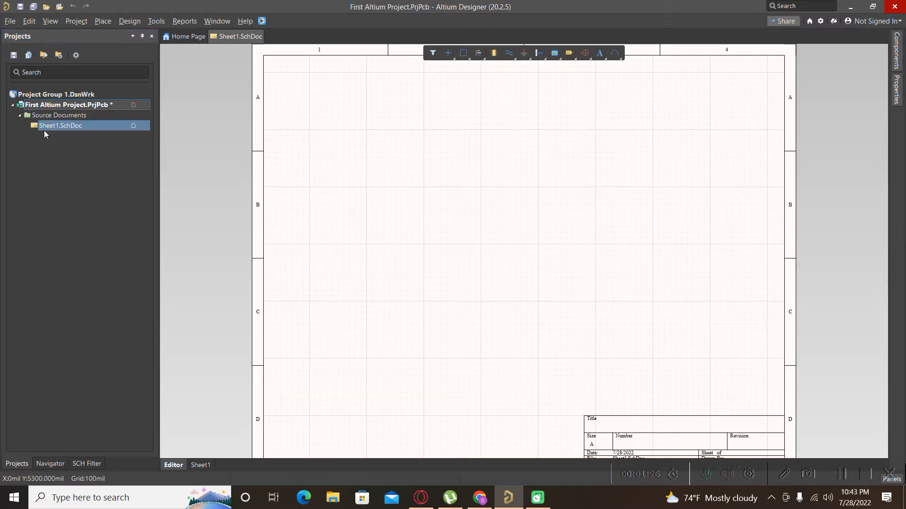
click(50, 128)
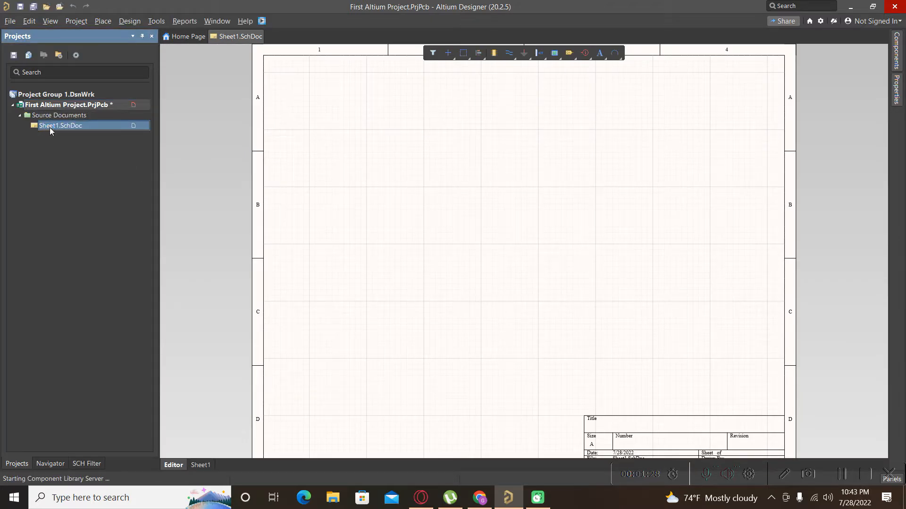
right_click(51, 131)
click(68, 163)
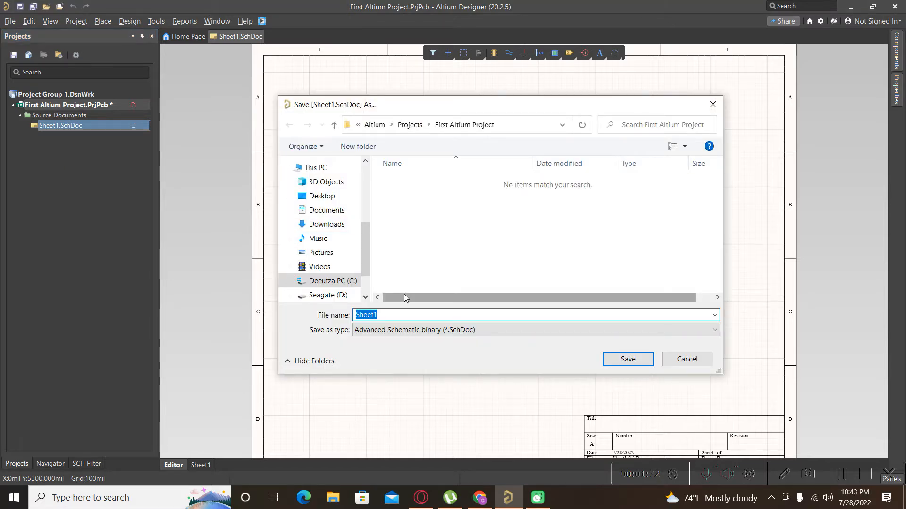
text(F)
key(Escape)
key(BackSpace)
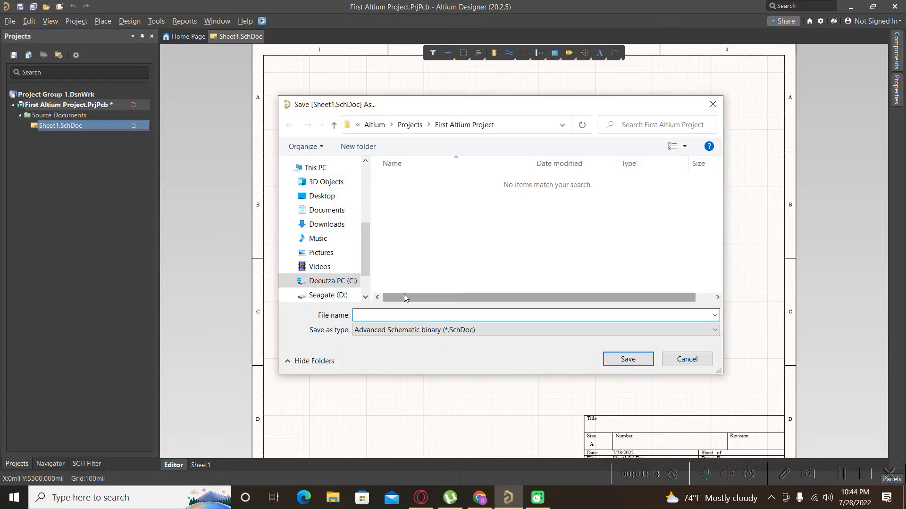
text(Our first schematic)
key(Return)
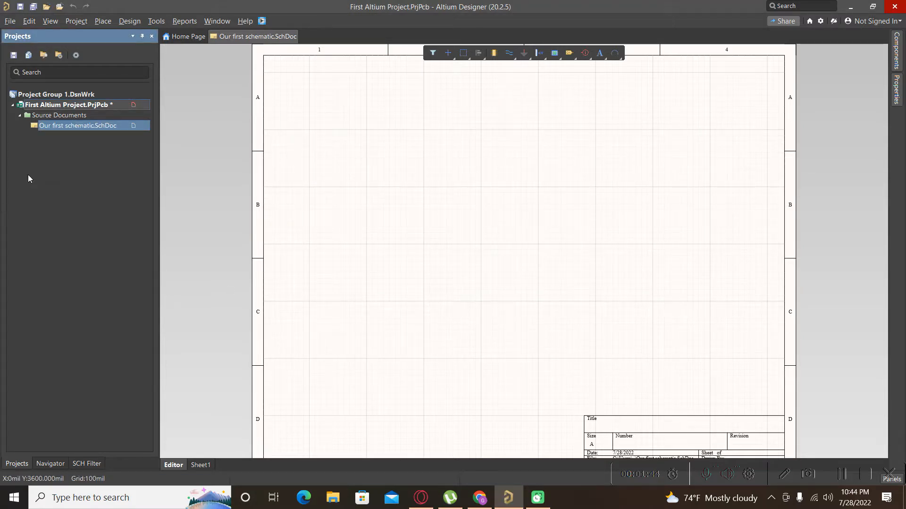
Add a new PCB document to First Altium Project and save it as Our first PCB
right_click(69, 107)
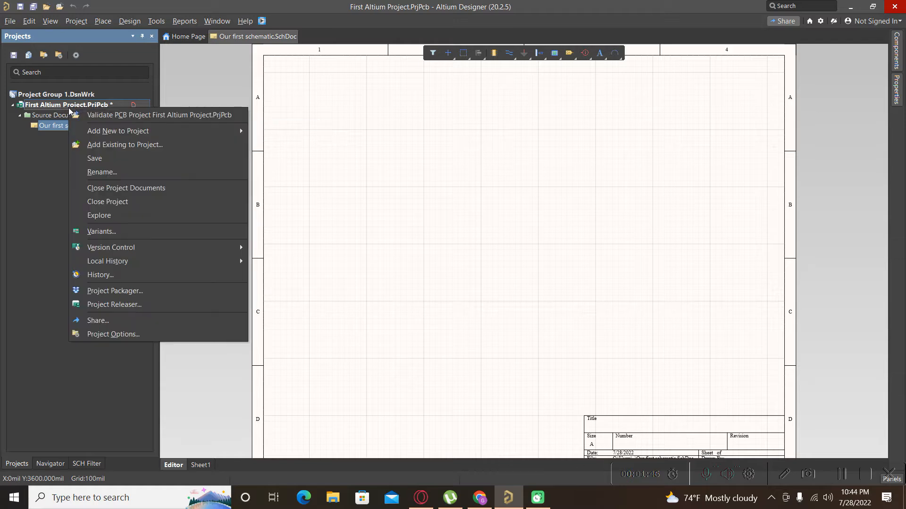
mouse_move(114, 132)
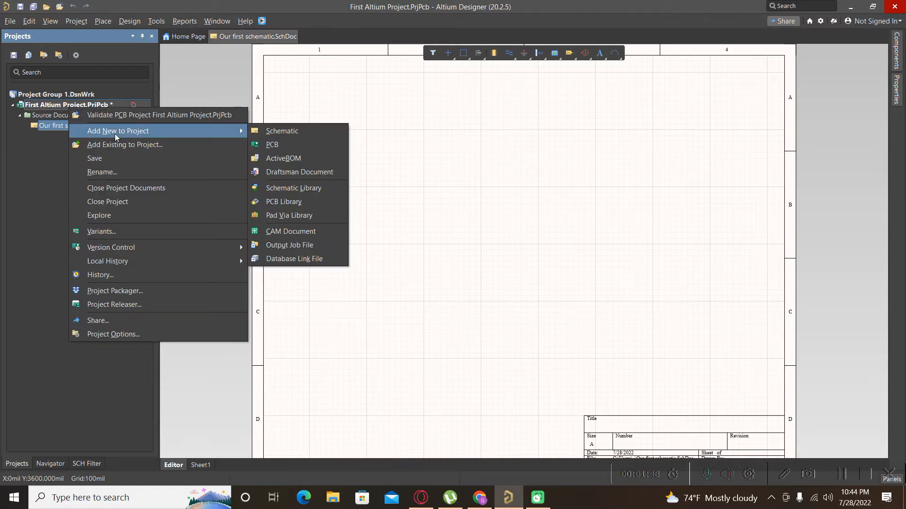
click(278, 145)
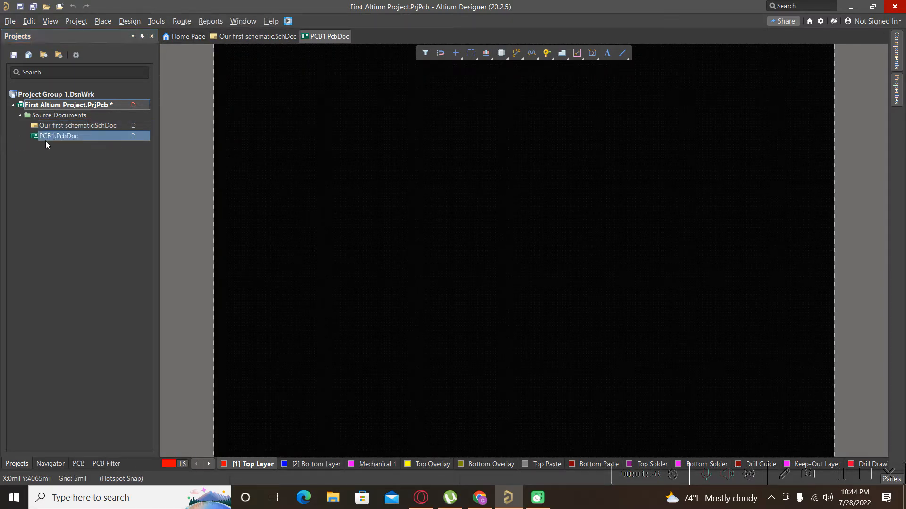
right_click(46, 139)
click(58, 179)
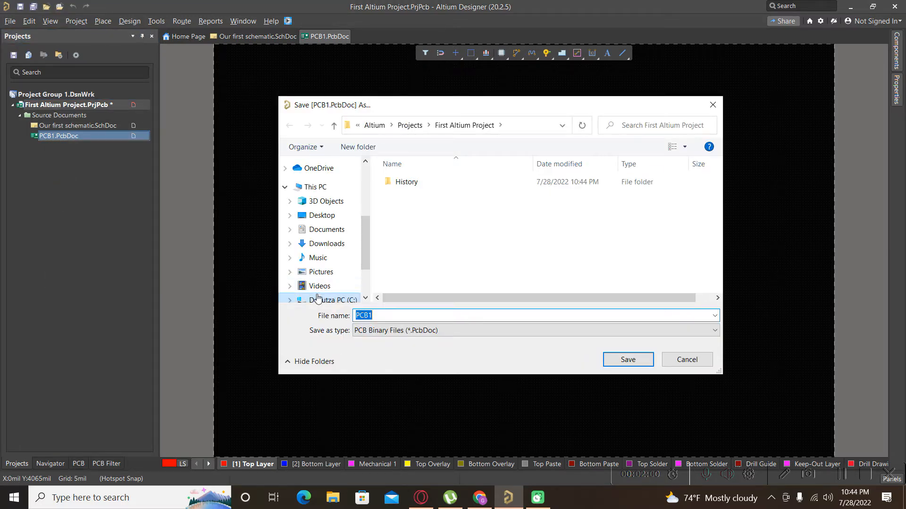
text(Our f)
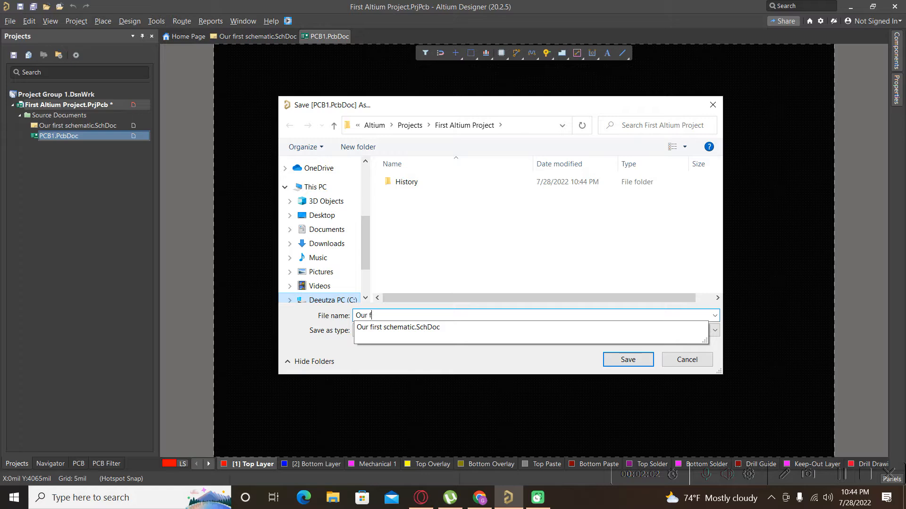
text(irs t PCB)
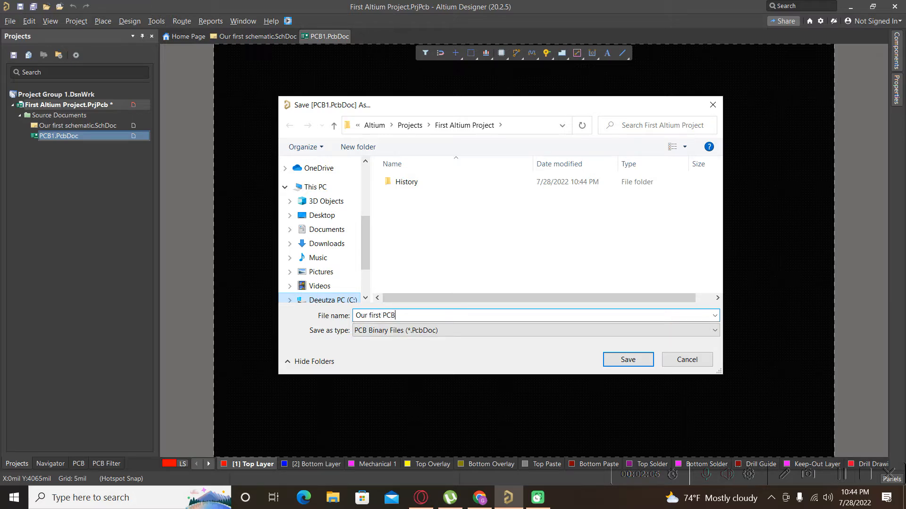
click(627, 360)
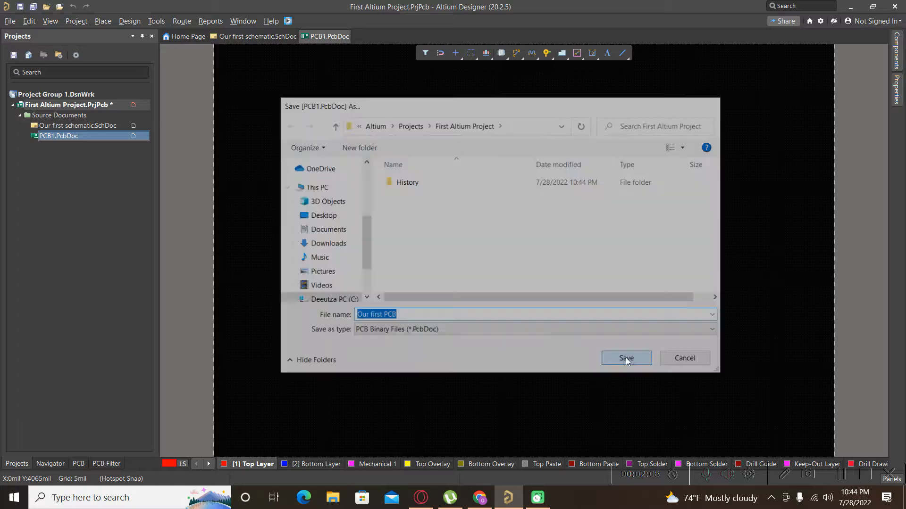
Bring up the Our first schematic document for editing
click(49, 129)
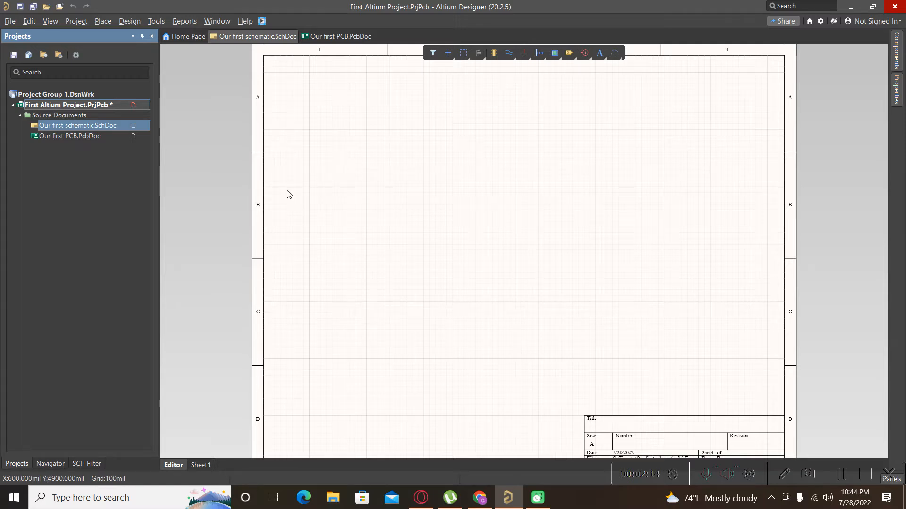
scroll(378, 252, down, 1)
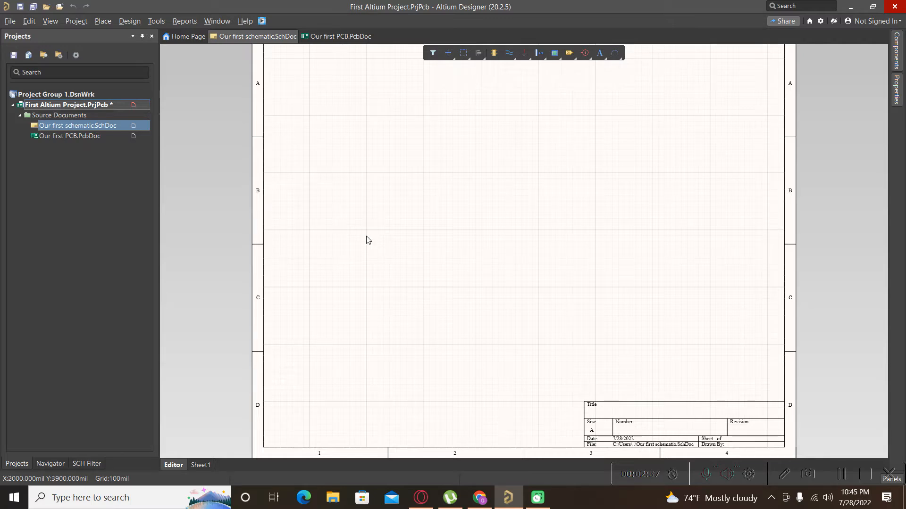
click(129, 21)
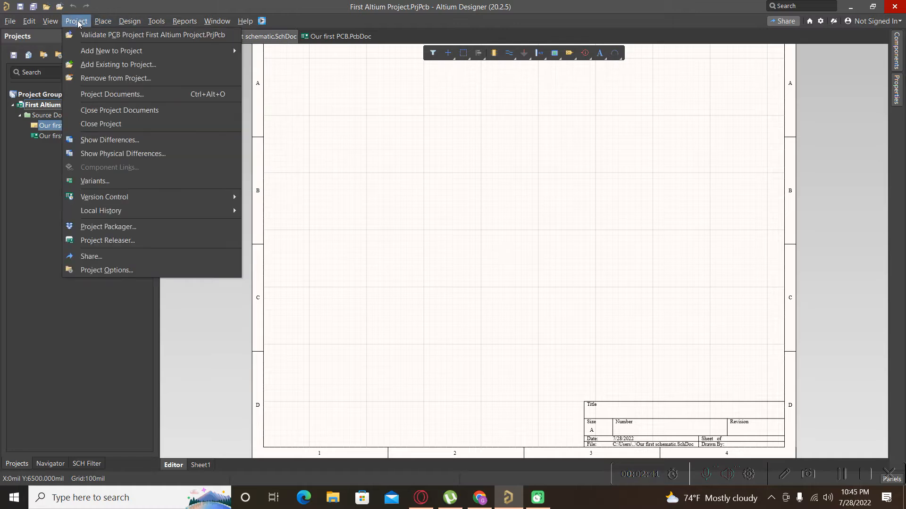
click(132, 22)
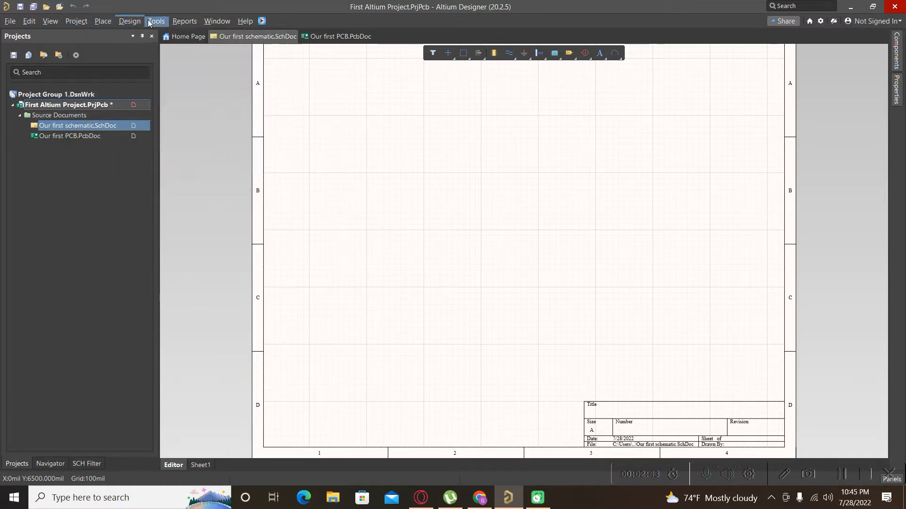
click(159, 22)
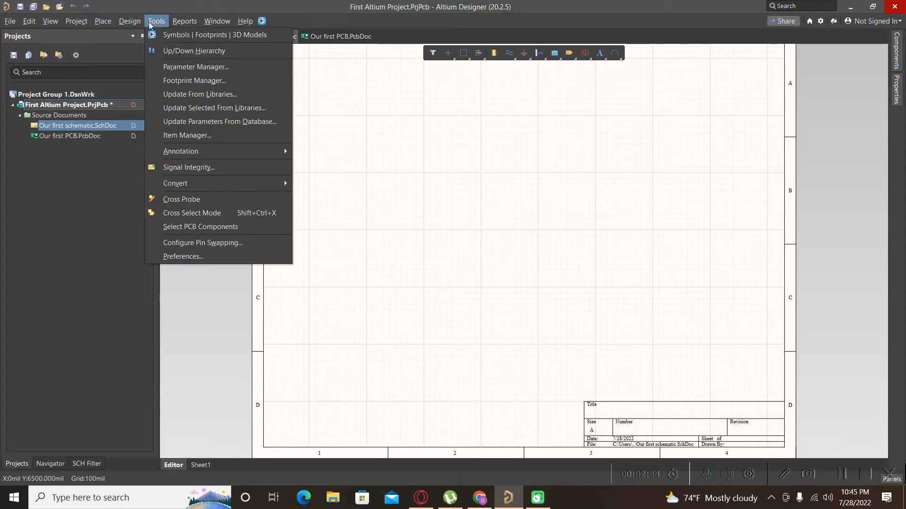
mouse_move(138, 25)
mouse_move(99, 22)
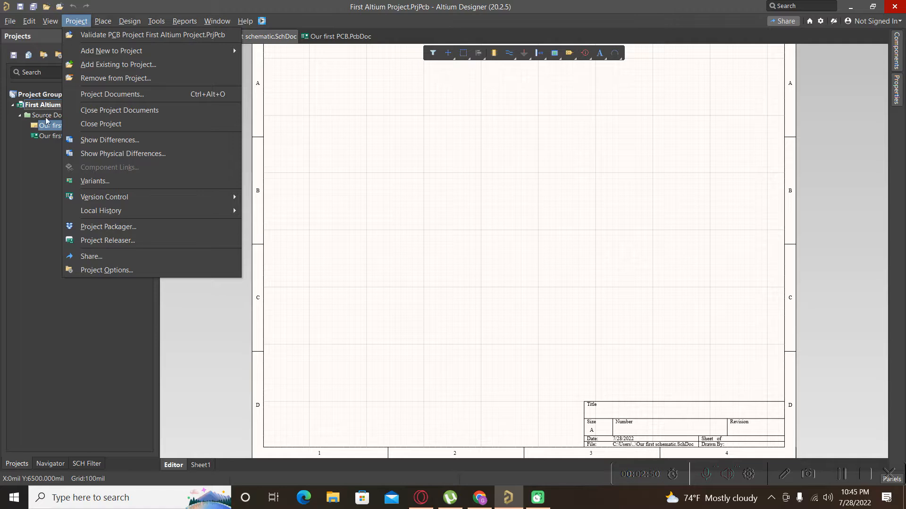
click(93, 282)
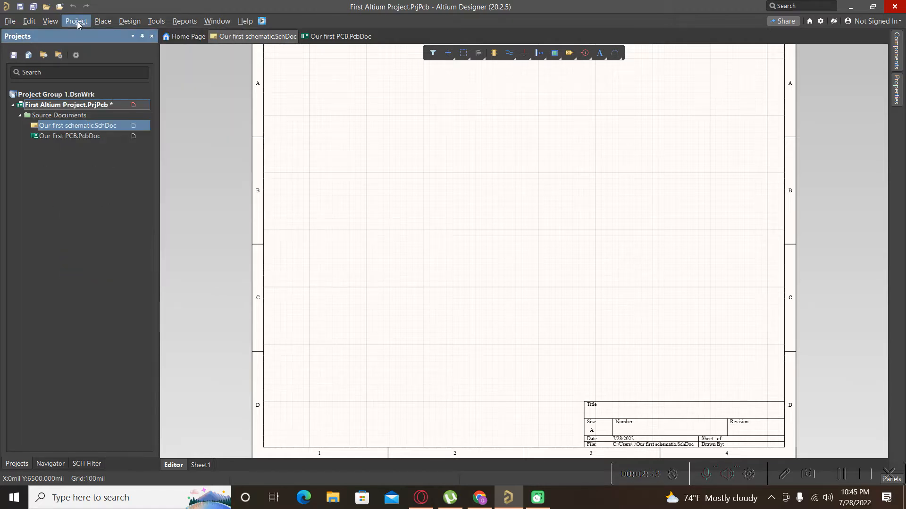
click(76, 21)
click(96, 271)
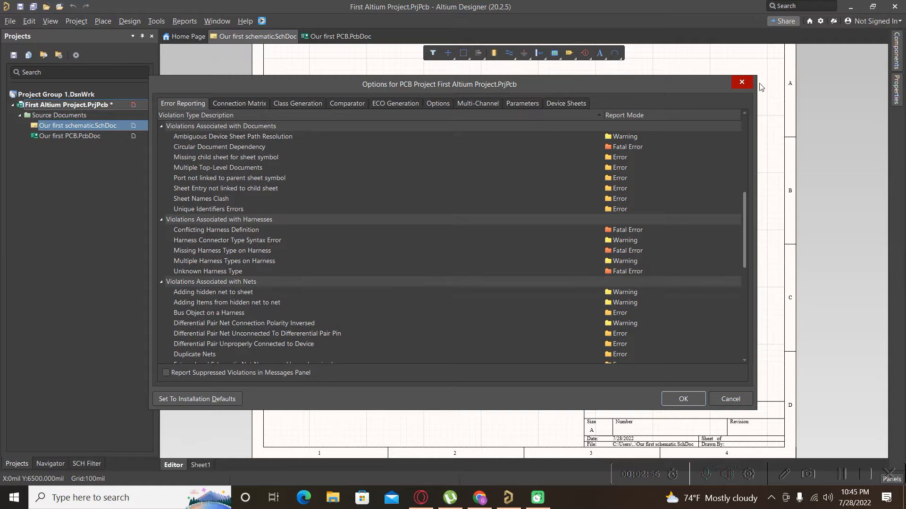
click(741, 82)
Switch the schematic's measurement units to millimetres
click(75, 21)
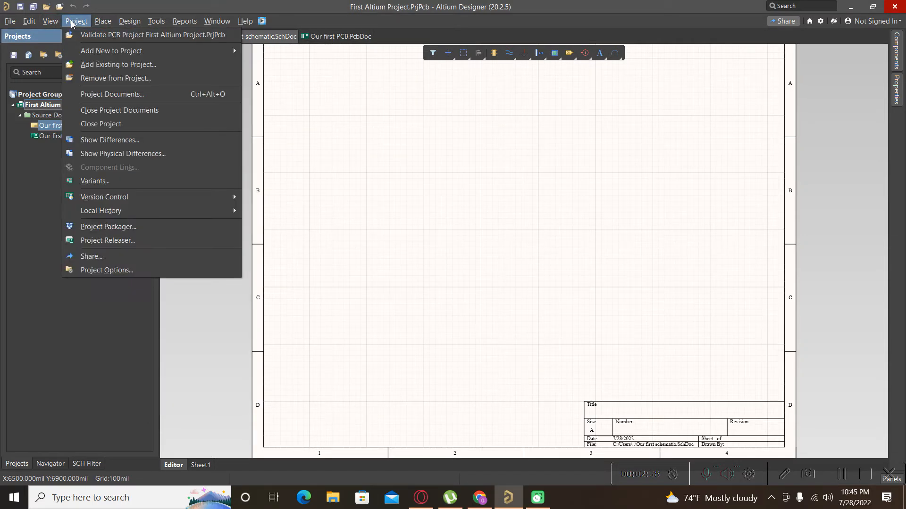
mouse_move(53, 21)
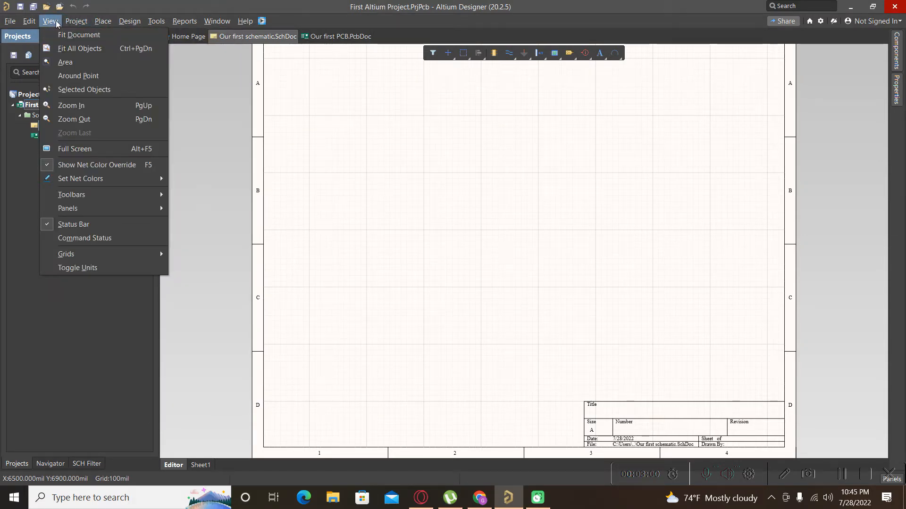
click(97, 269)
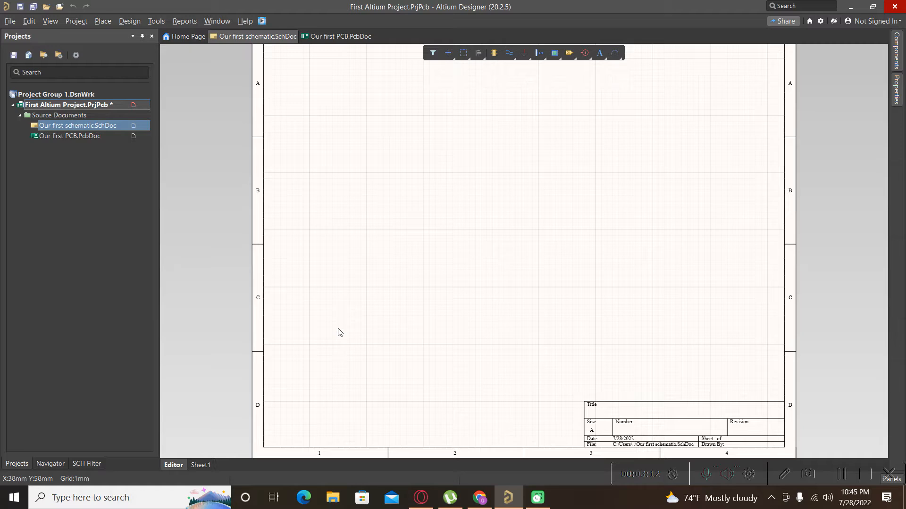
Open the Our first PCB document and switch its measurement units to millimetres
double_click(64, 135)
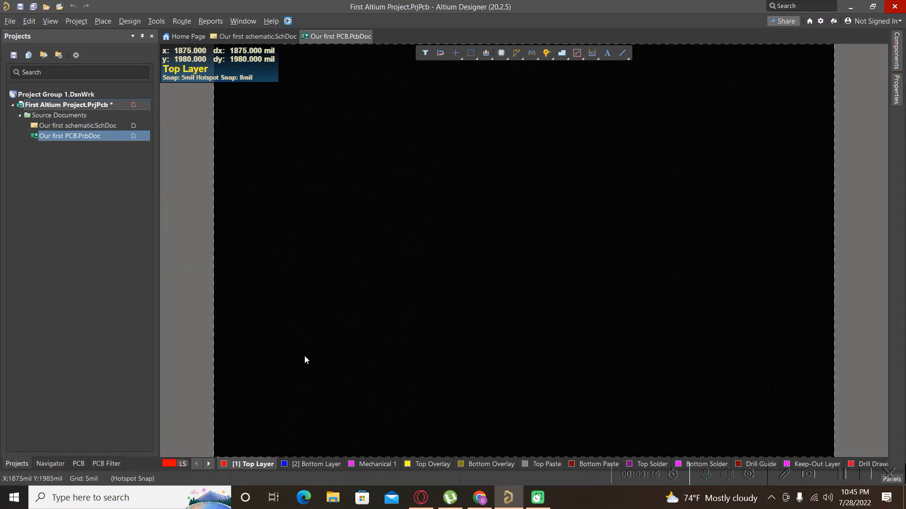
click(306, 333)
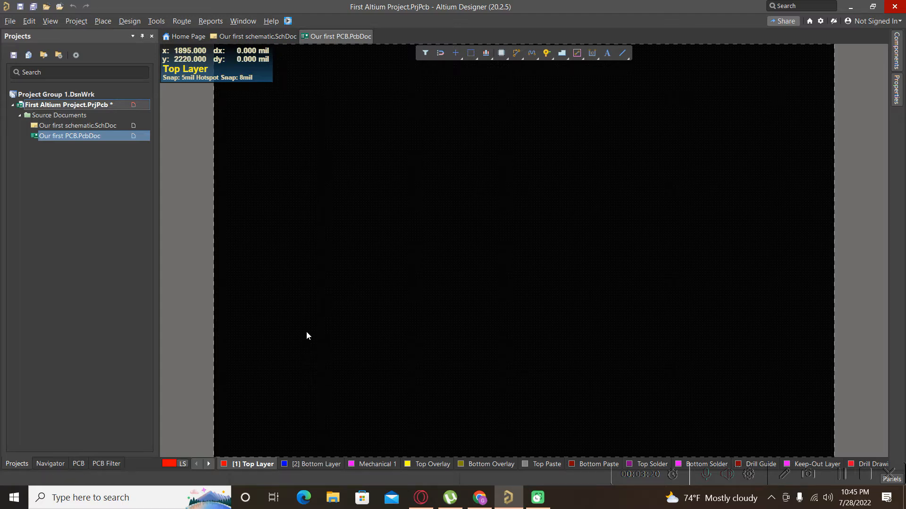
key(q)
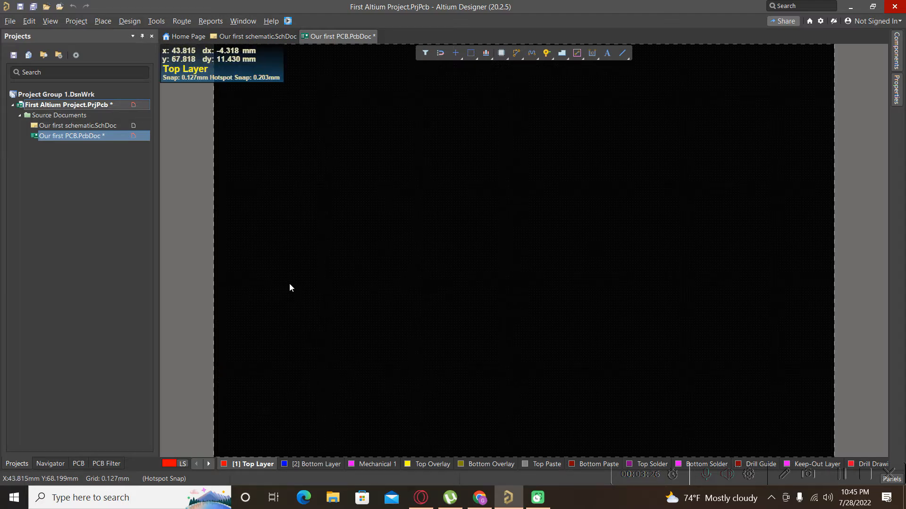
key(q)
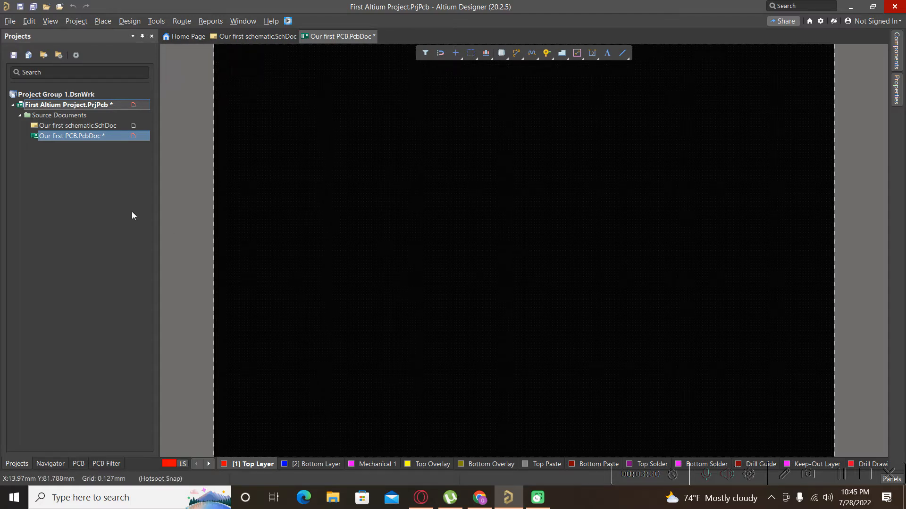
Return to the Our first schematic document and toggle its measurement units to mils and back to millimetres
double_click(78, 125)
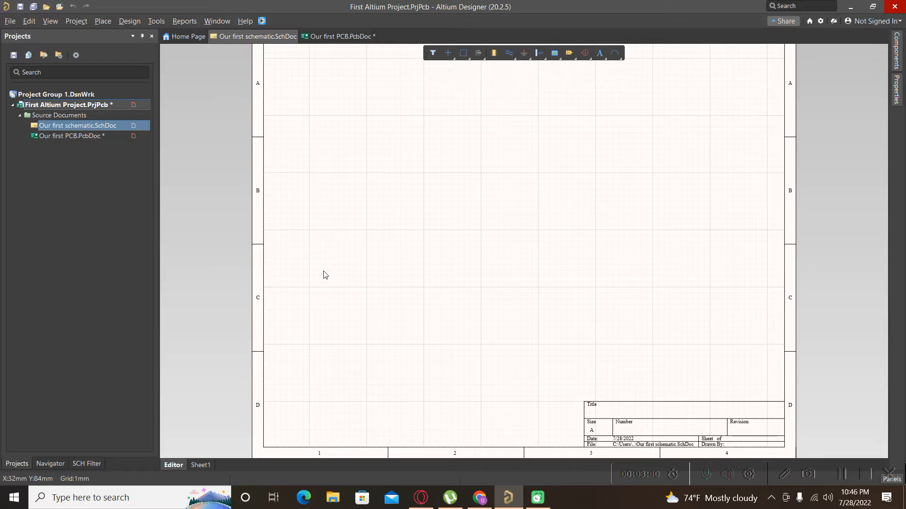
click(50, 22)
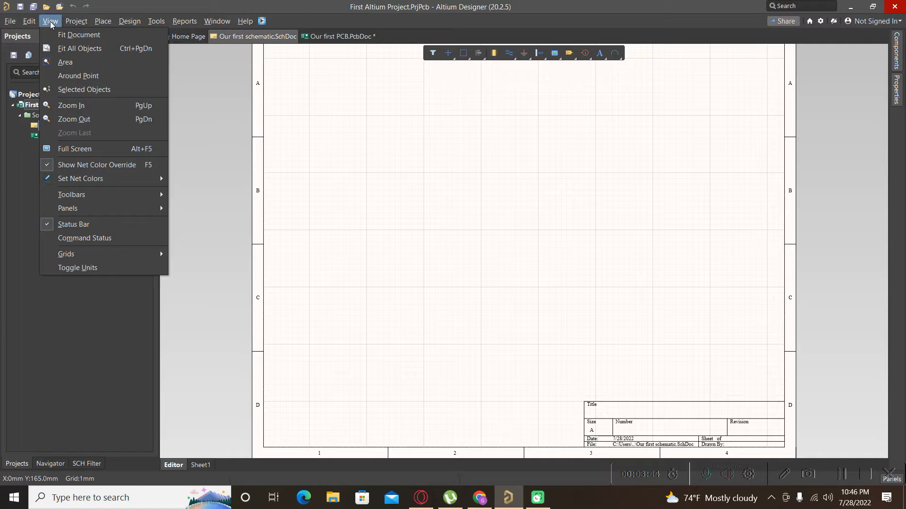
click(414, 219)
right_click(415, 218)
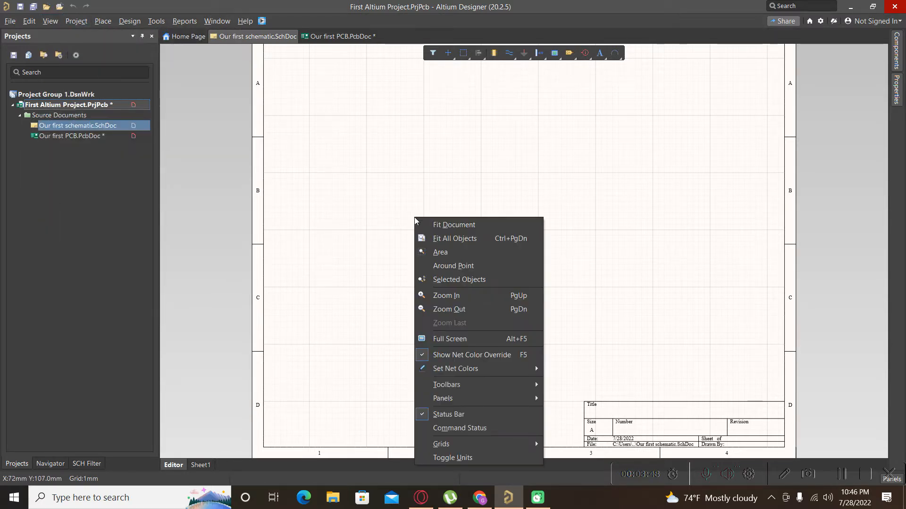
key(q)
right_click(410, 220)
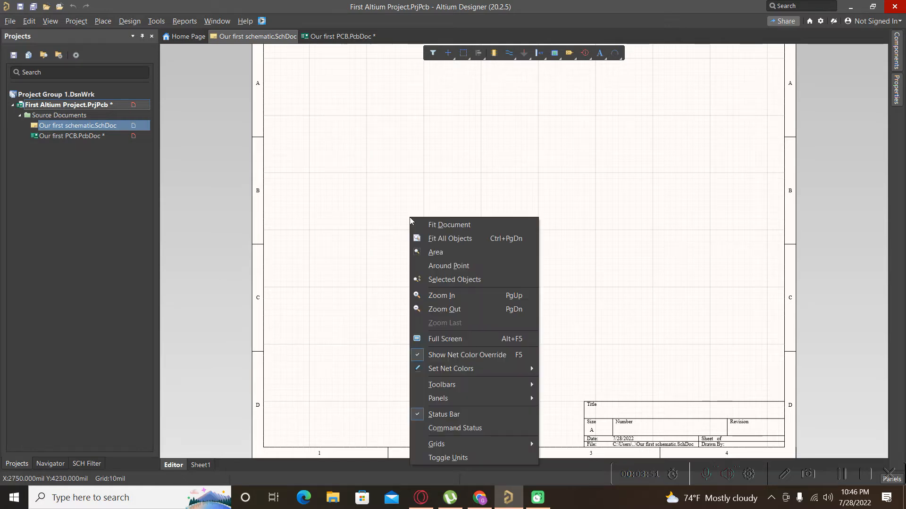
key(q)
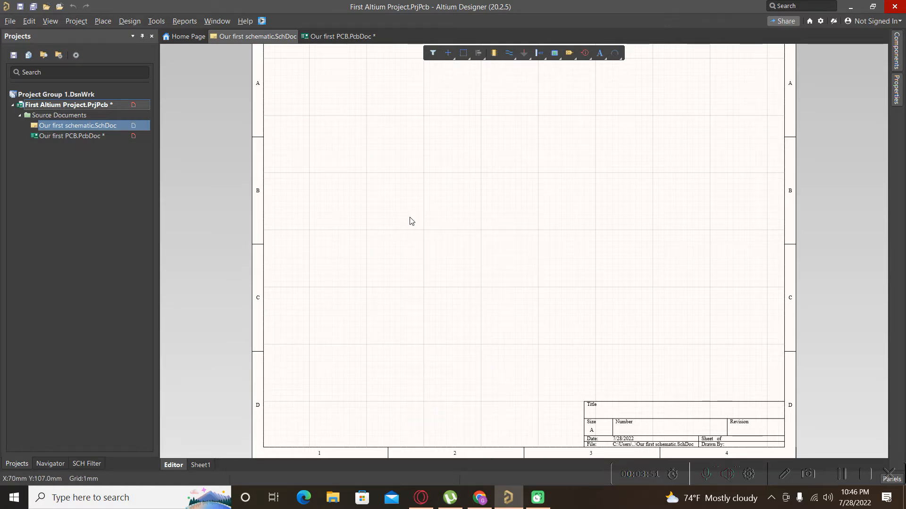
Set the schematic's snap grid size to 1 mm
click(44, 24)
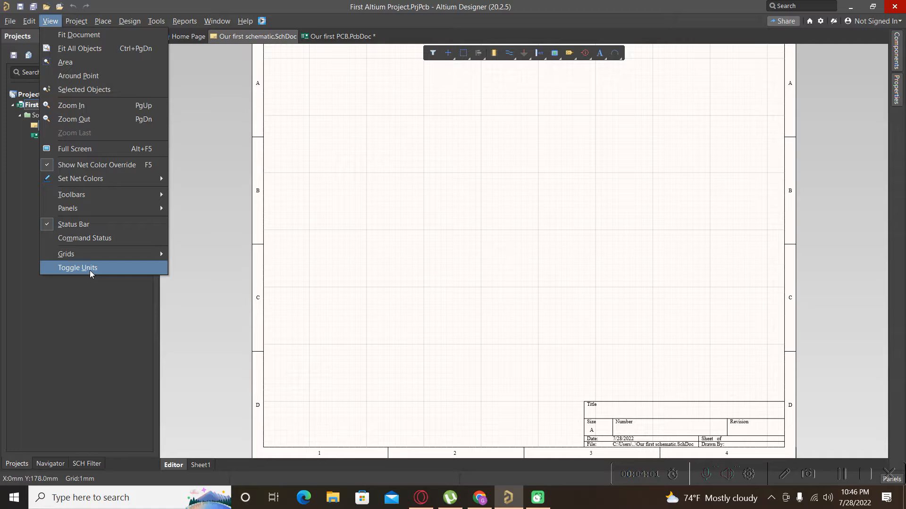
mouse_move(84, 258)
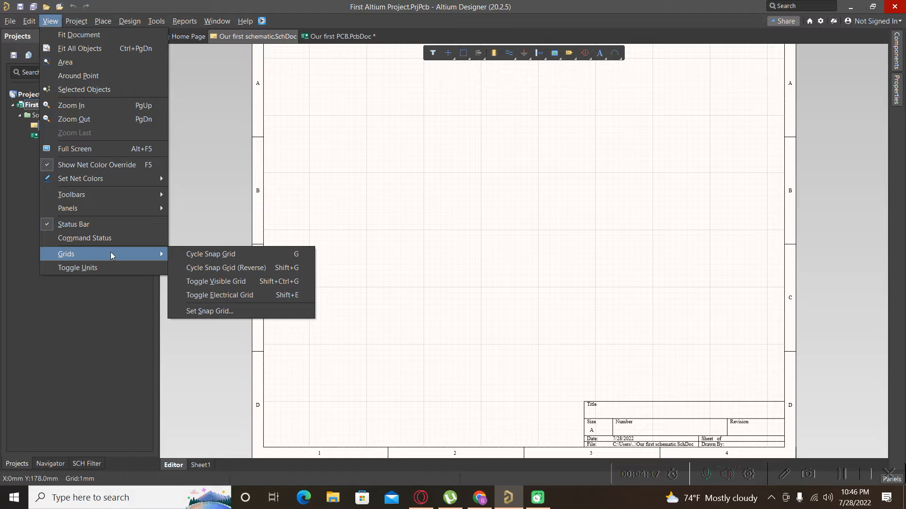
click(212, 312)
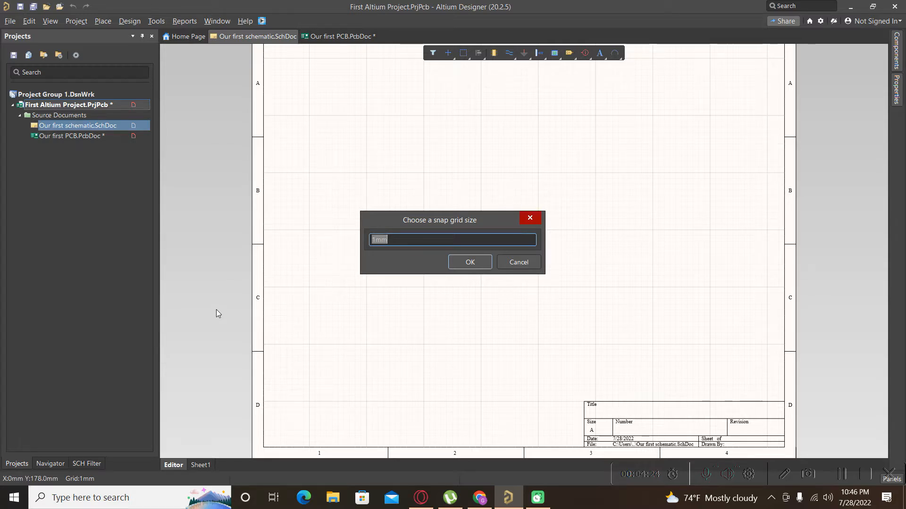
text(0.01)
key(BackSpace)
key(BackSpace)
key(BackSpace)
key(BackSpace)
text(1)
key(Return)
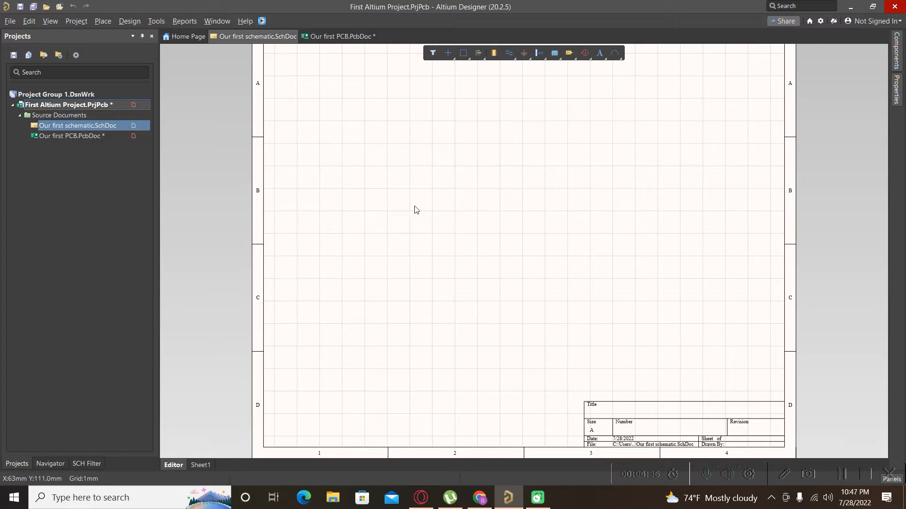
Open the schematic grid preferences and change the grid style to Dot Grid
click(820, 21)
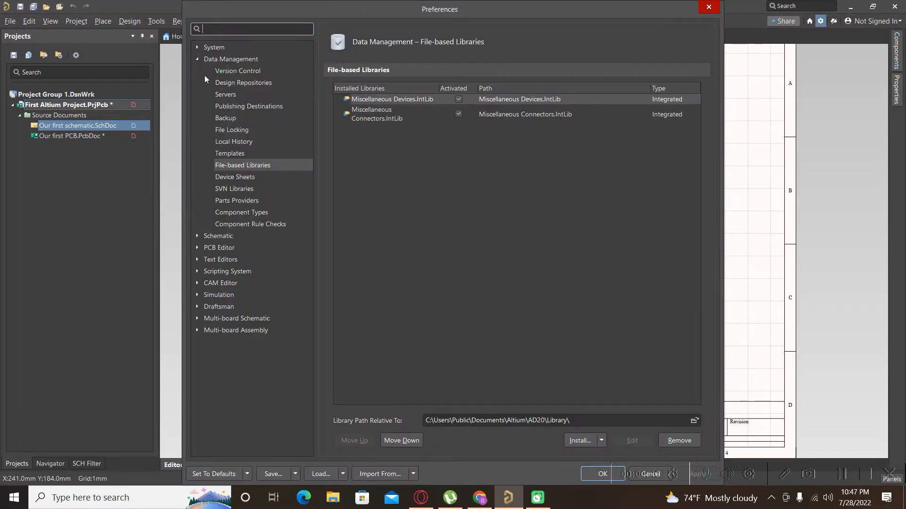
click(195, 59)
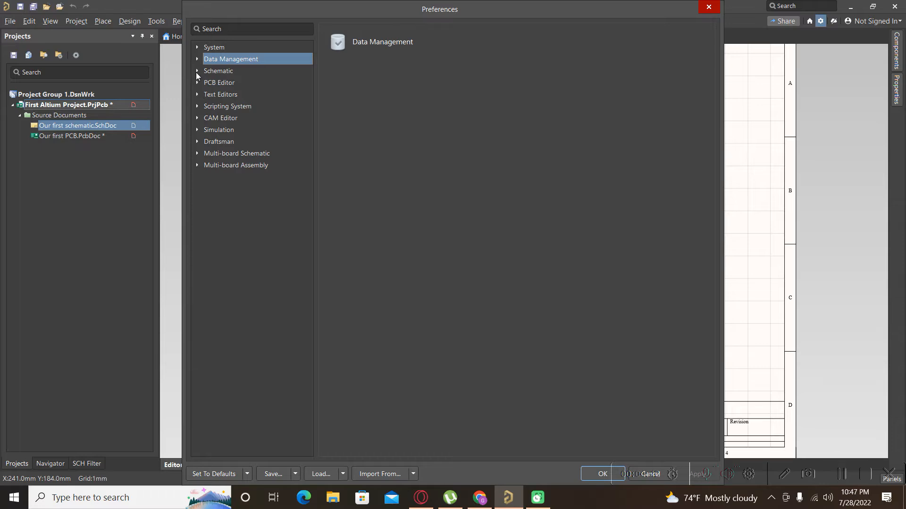
click(197, 72)
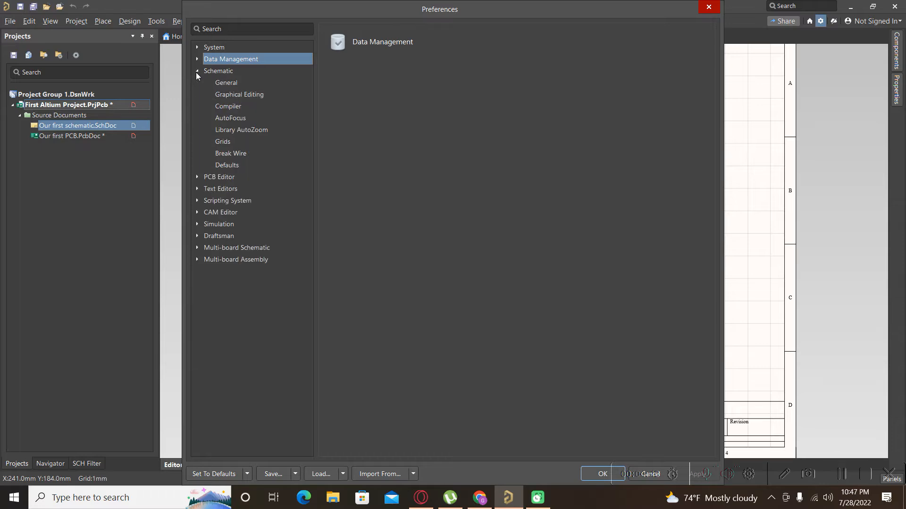
click(228, 144)
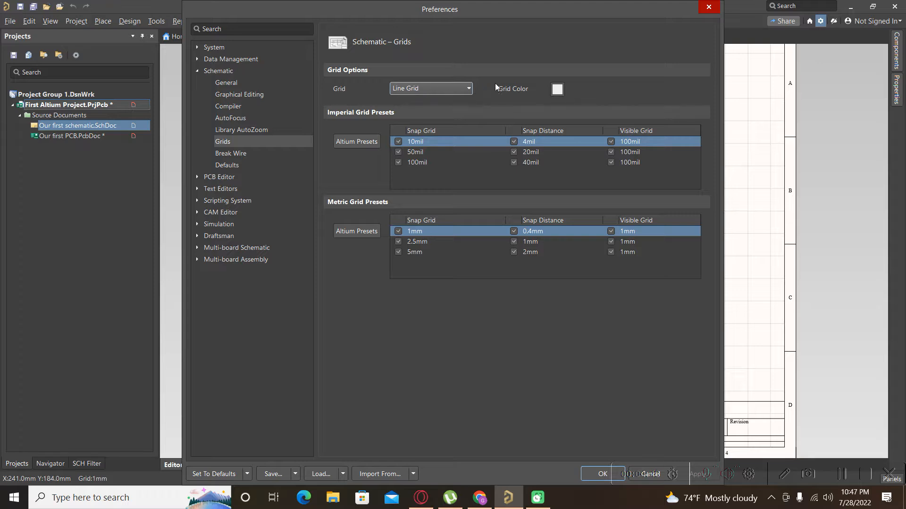
click(466, 89)
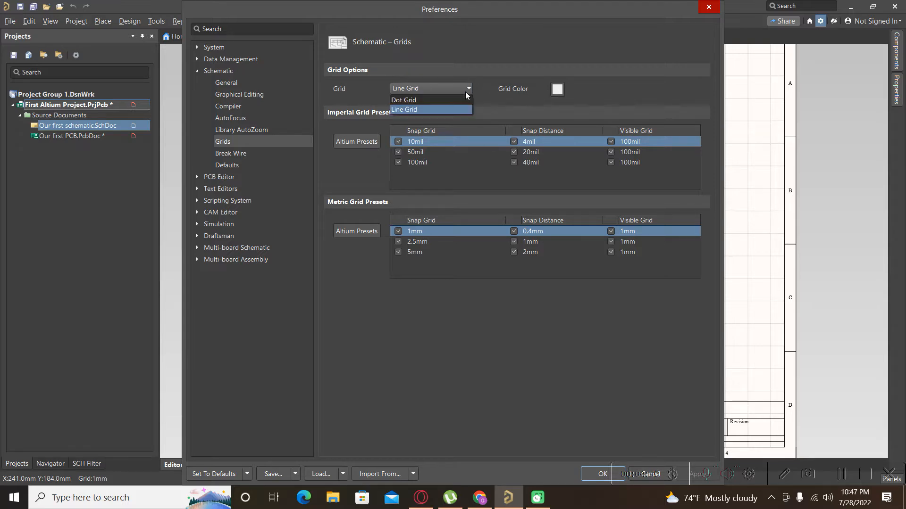
click(427, 100)
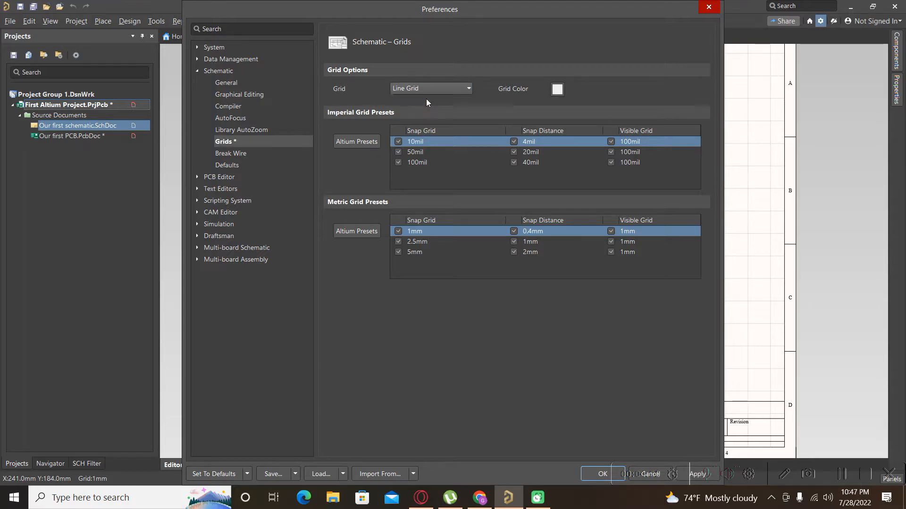
Set the schematic grid color to black and apply the preferences
click(557, 90)
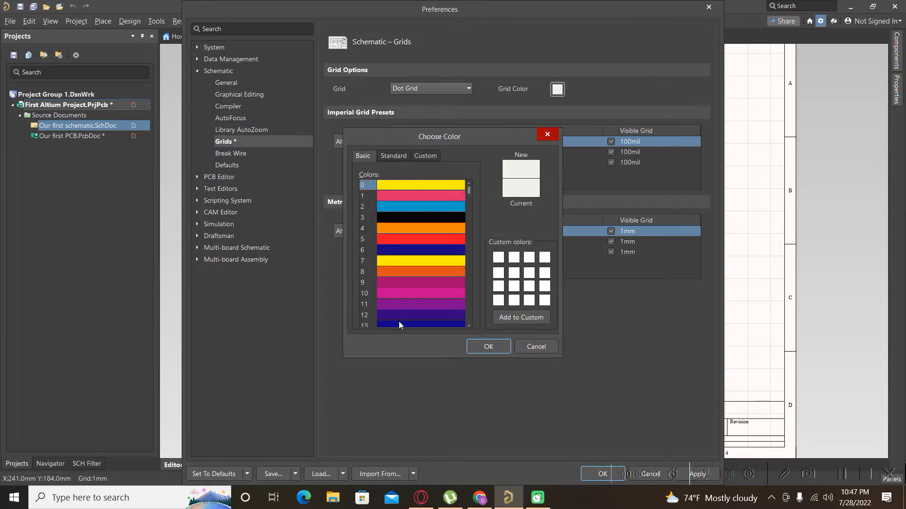
click(400, 217)
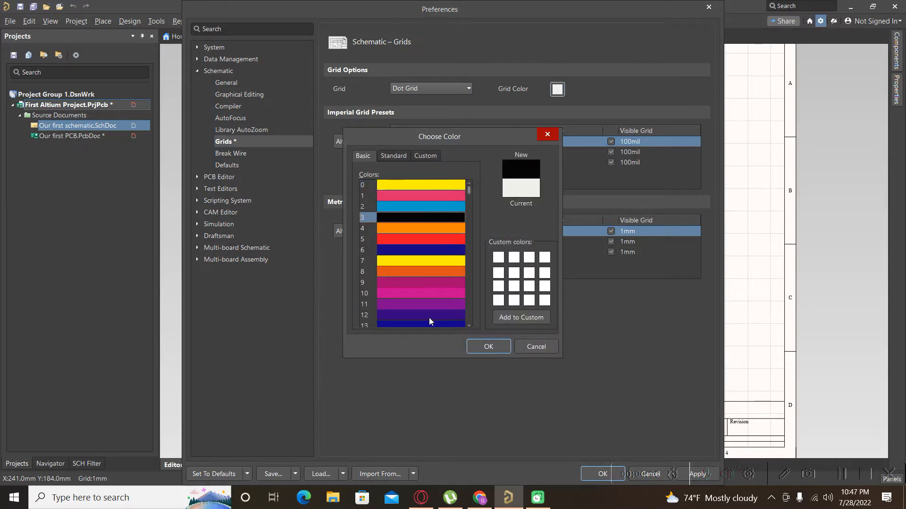
click(486, 347)
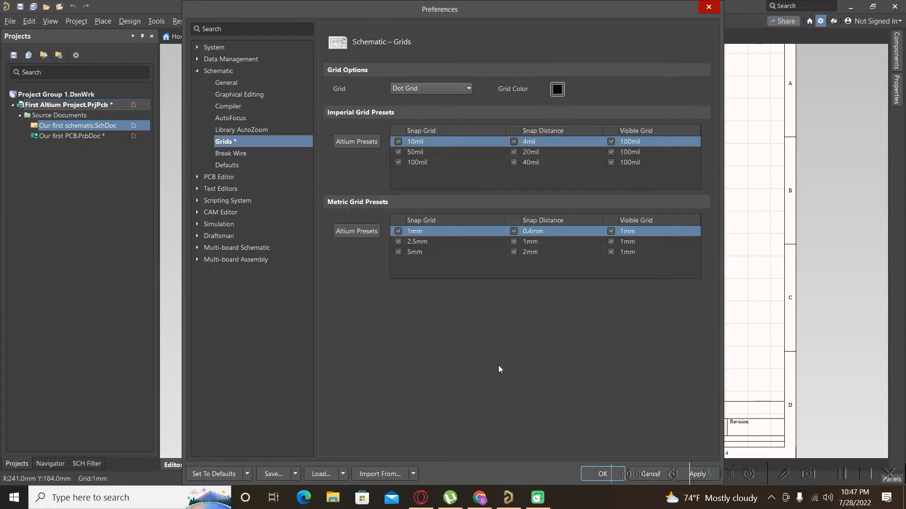
click(597, 474)
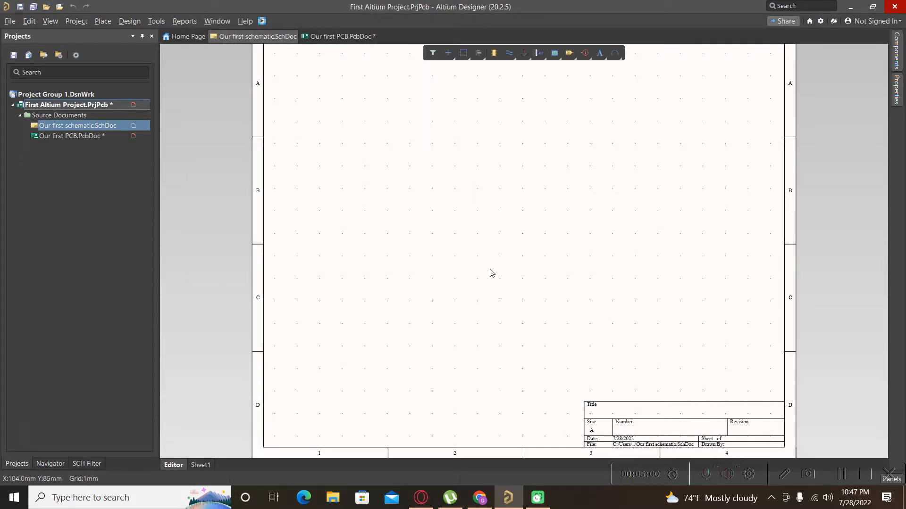
Cycle the schematic's snap grid through its metric presets back to 1 mm
scroll(383, 191, up, 1)
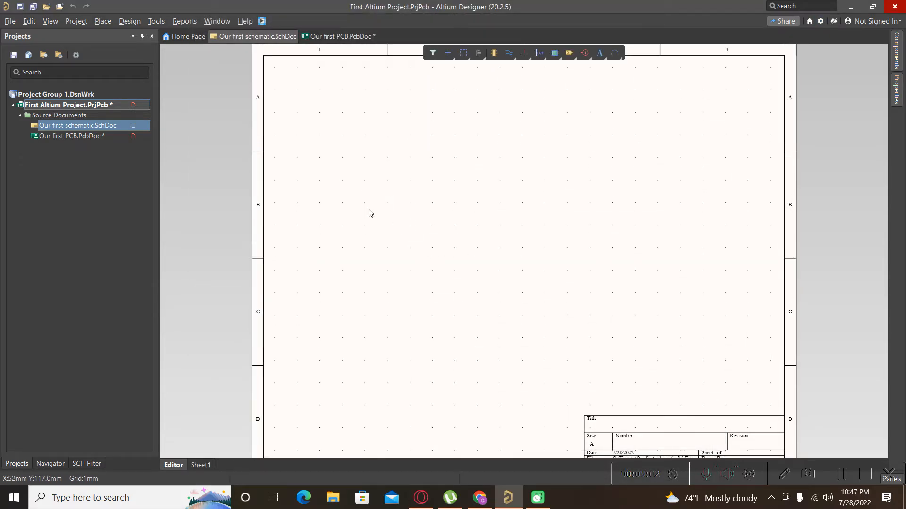
ctrl+scroll(370, 213, up, 1)
ctrl+scroll(456, 264, down, 2)
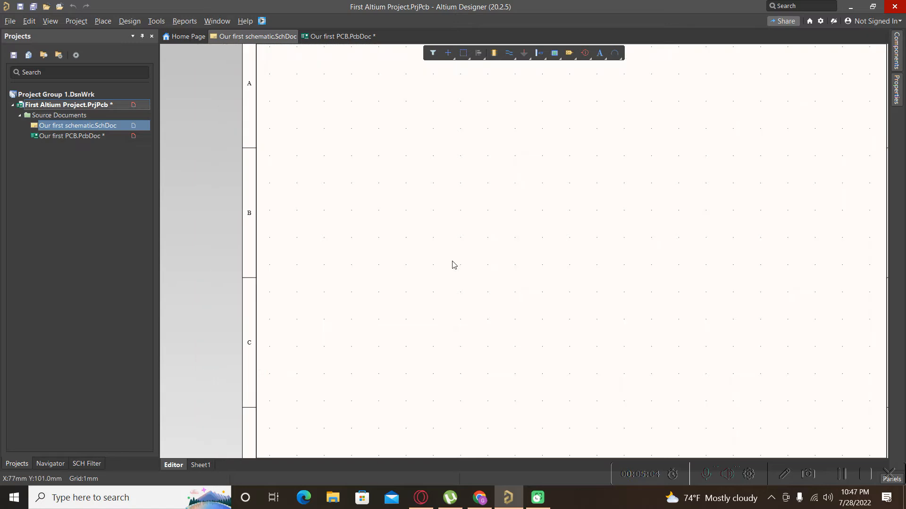
ctrl+scroll(476, 264, up, 1)
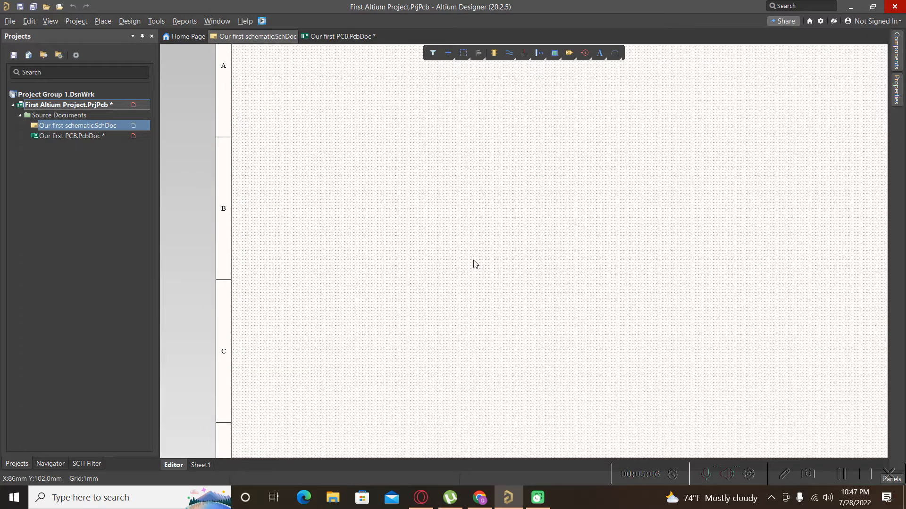
key(g)
key(g)
key(g)
Turn the schematic's visible grid off and back on
click(50, 21)
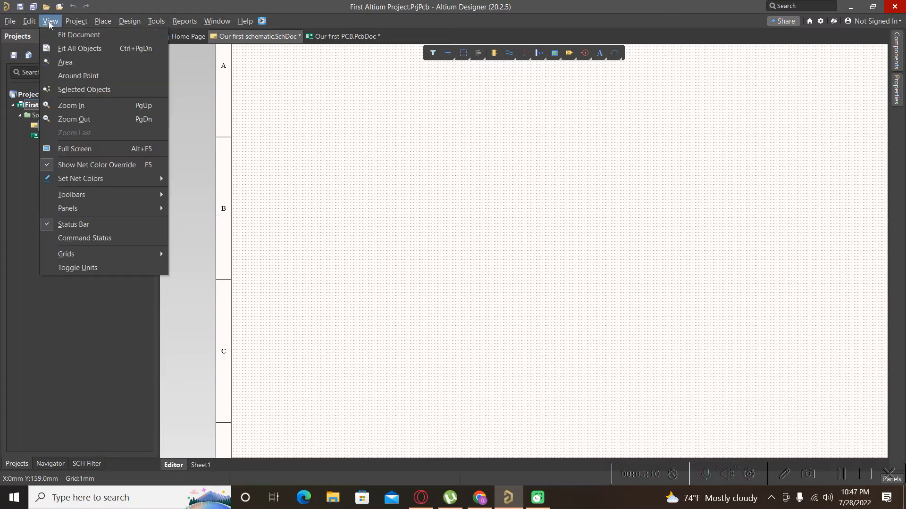
mouse_move(117, 249)
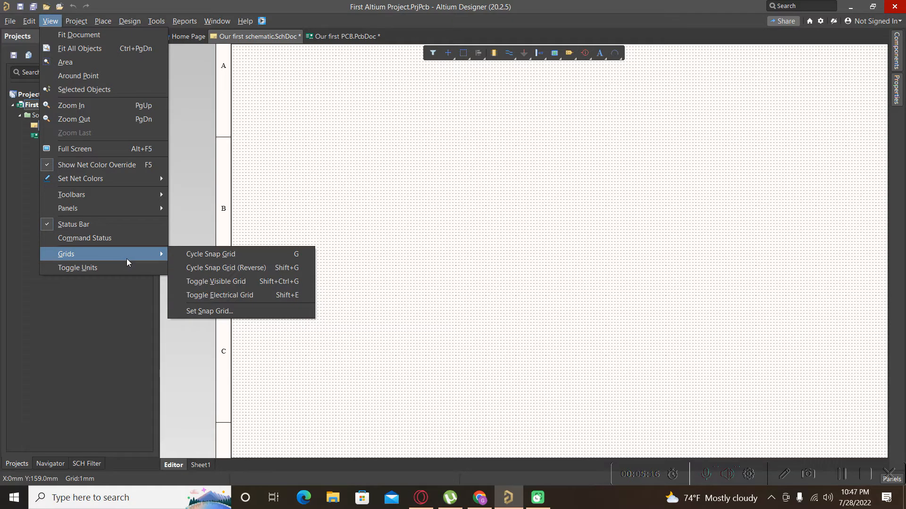
click(211, 281)
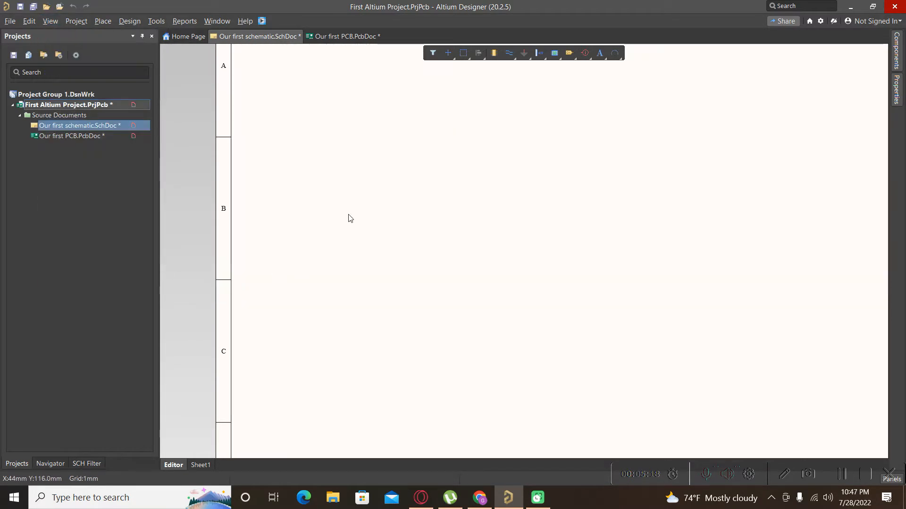
click(50, 21)
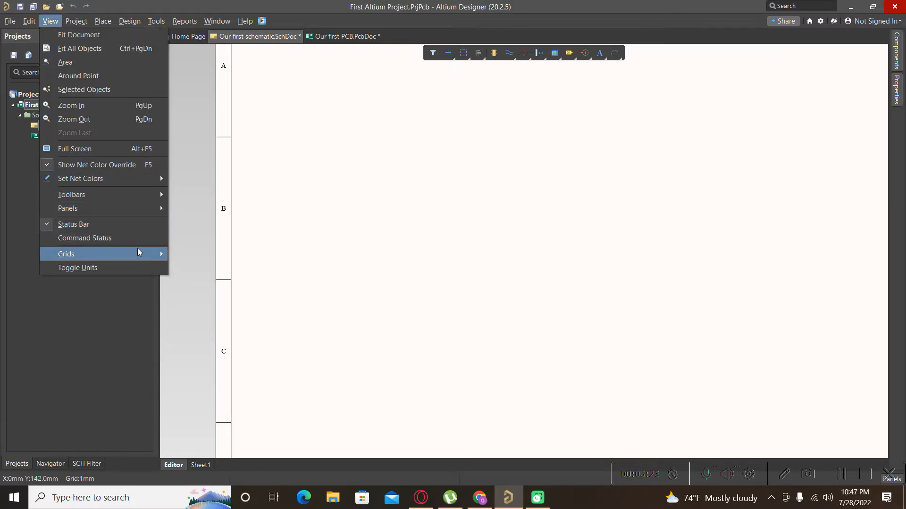
mouse_move(141, 250)
click(202, 282)
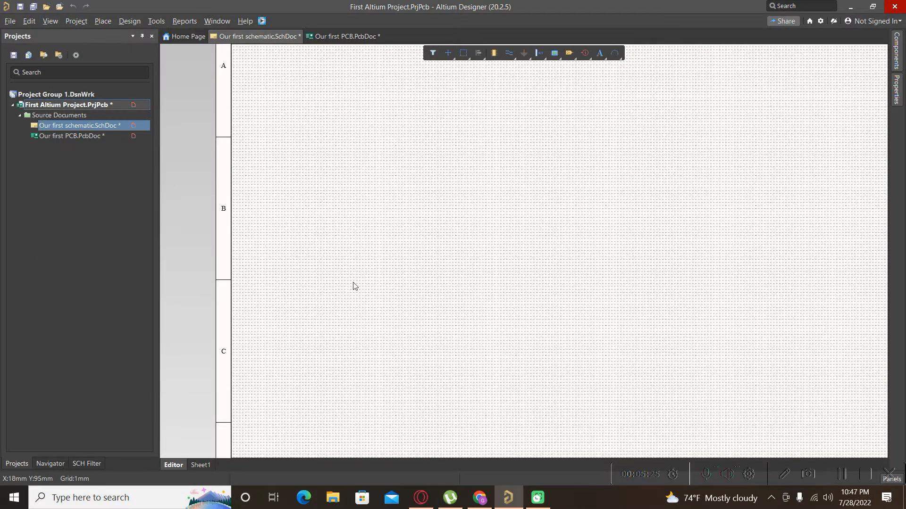
ctrl+scroll(349, 254, down, 2)
ctrl+scroll(452, 304, up, 3)
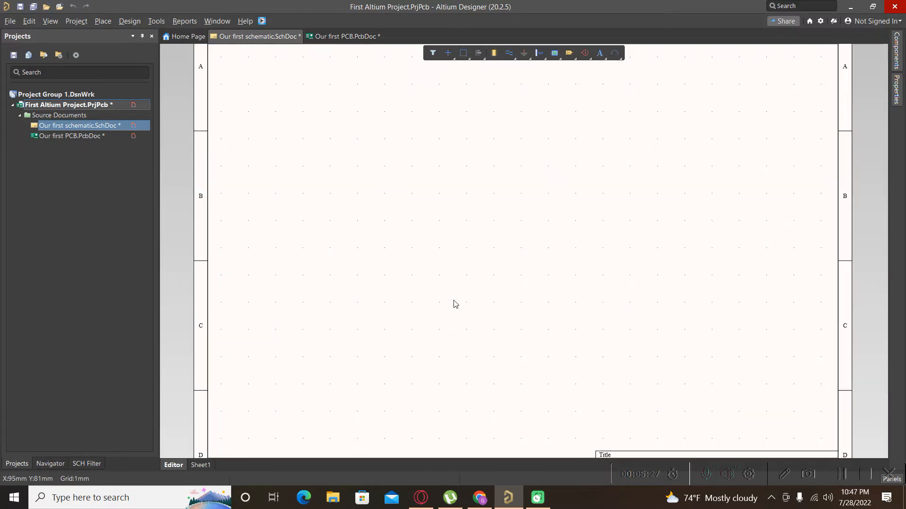
ctrl+scroll(456, 304, down, 4)
ctrl+scroll(456, 303, down, 1)
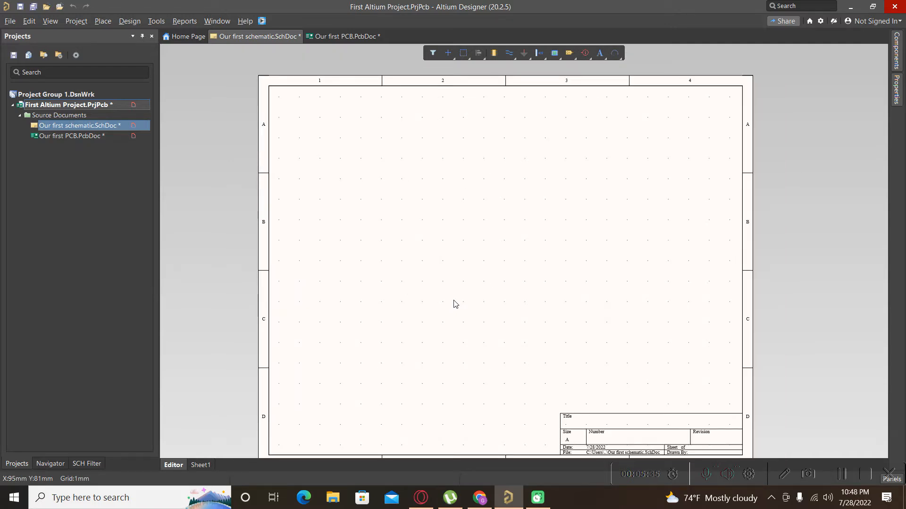
Switch the schematic's units to mils and cycle its snap grid to 100 mil
key(v)
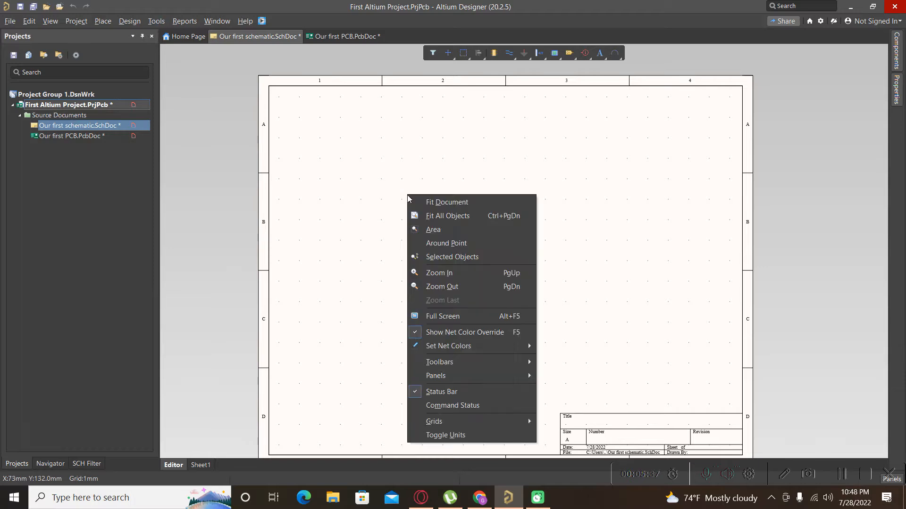
key(u)
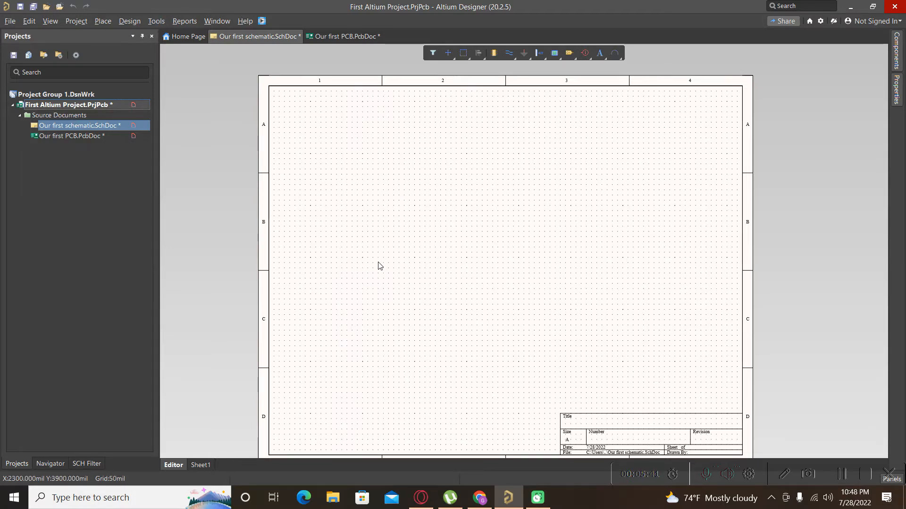
key(g)
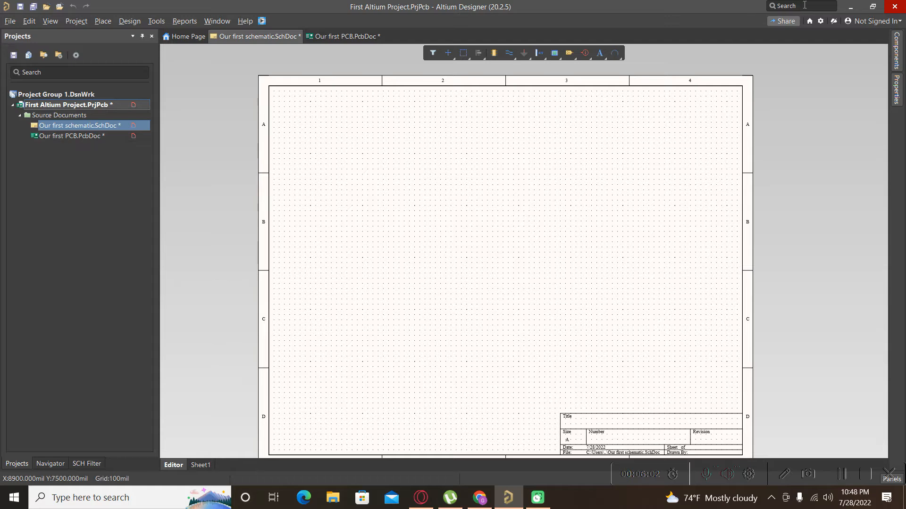
Bring up the list of library components available for placement in the schematic
double_click(679, 11)
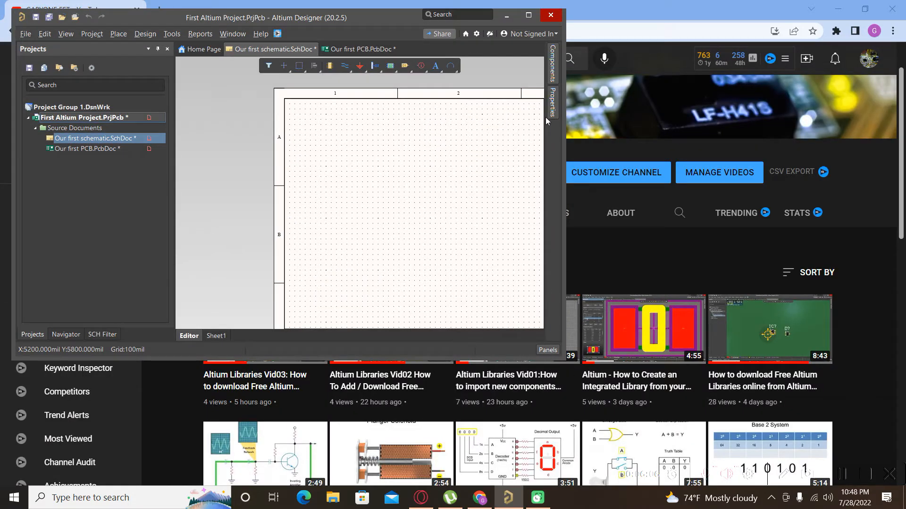
click(535, 20)
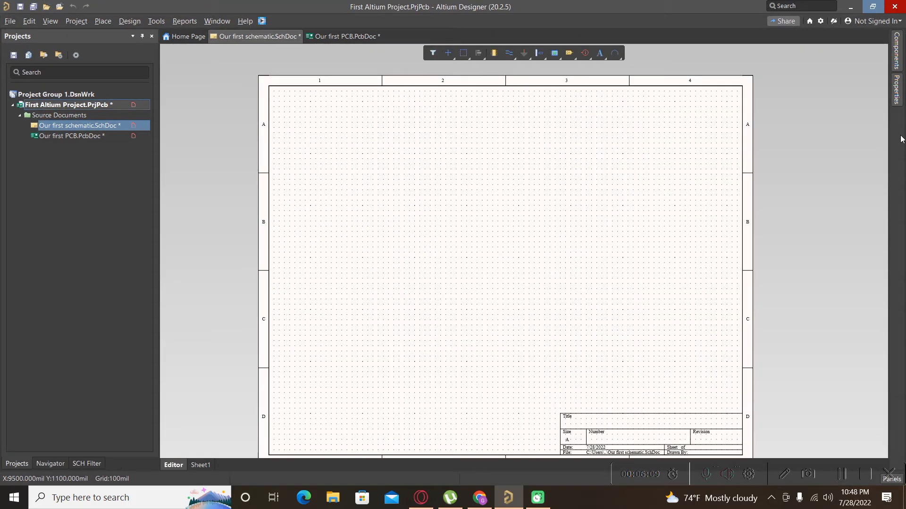
click(897, 52)
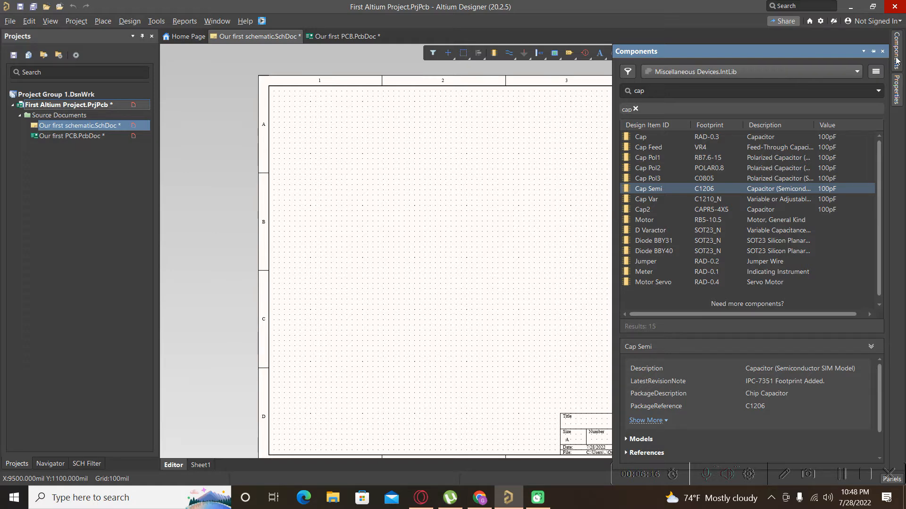
Switch the component source to Miscellaneous Connectors.IntLib and browse through its connectors and headers
click(757, 71)
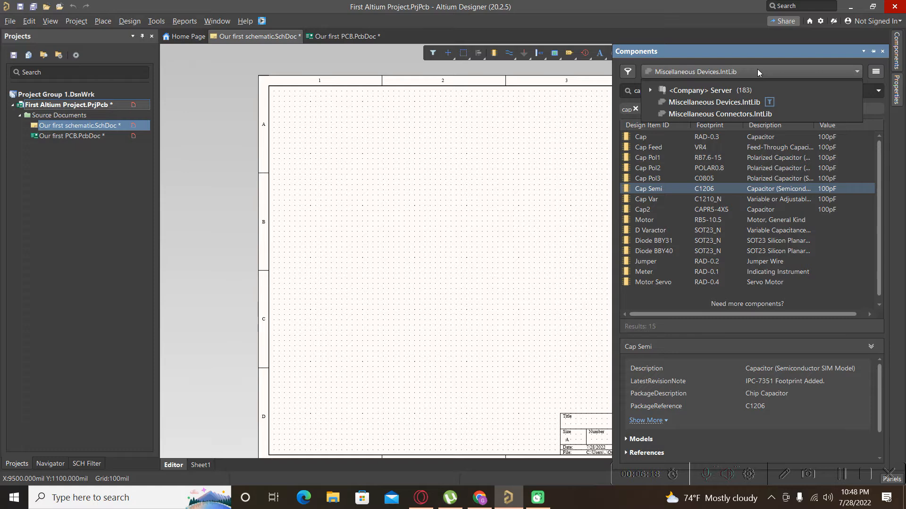
click(728, 115)
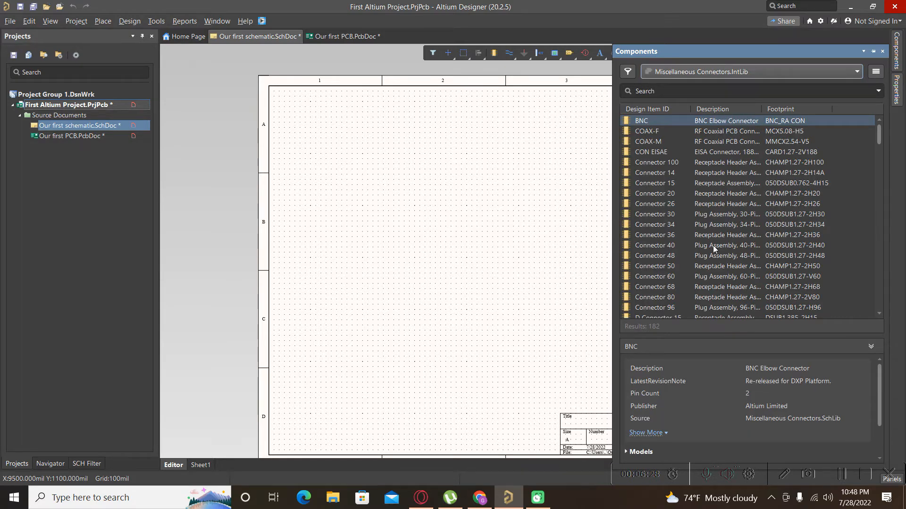
scroll(712, 245, down, 2)
scroll(713, 248, down, 4)
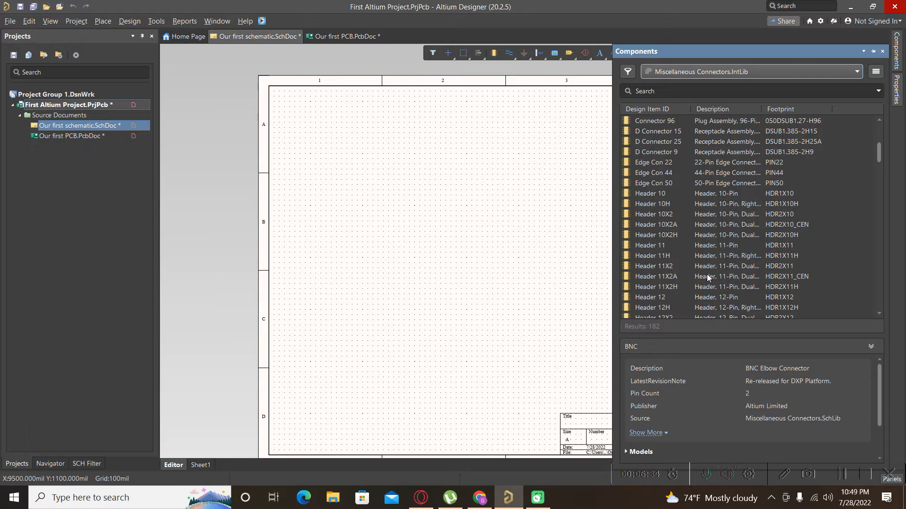
scroll(707, 283, down, 3)
scroll(706, 283, down, 3)
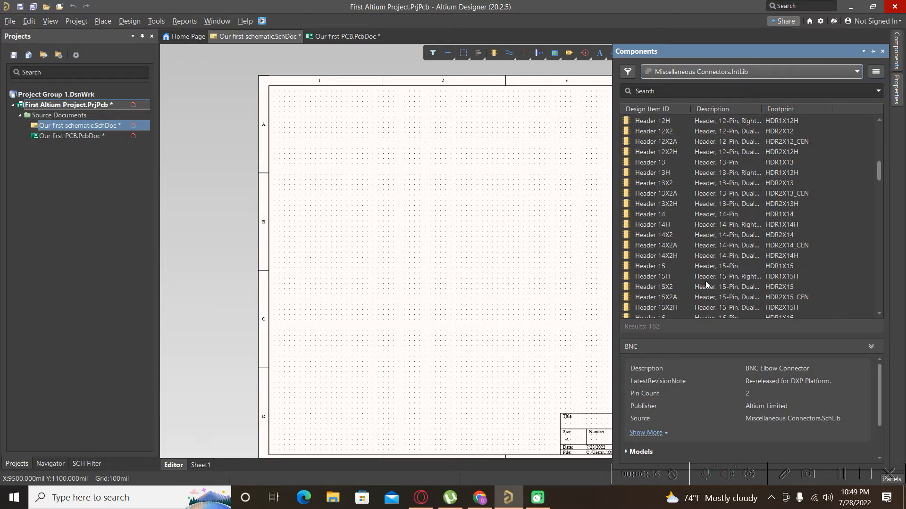
Search the connectors library for "header" and narrow the search to "header 1x2"
click(663, 92)
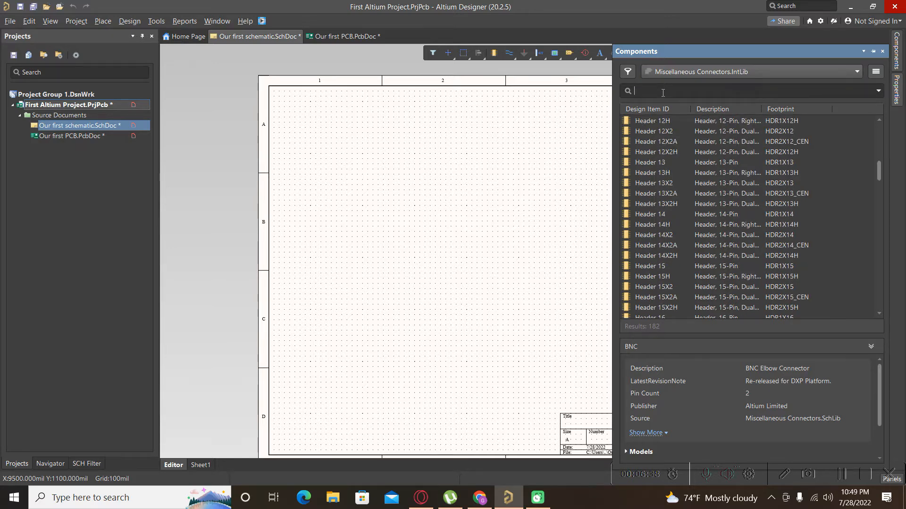
text(header)
key(Return)
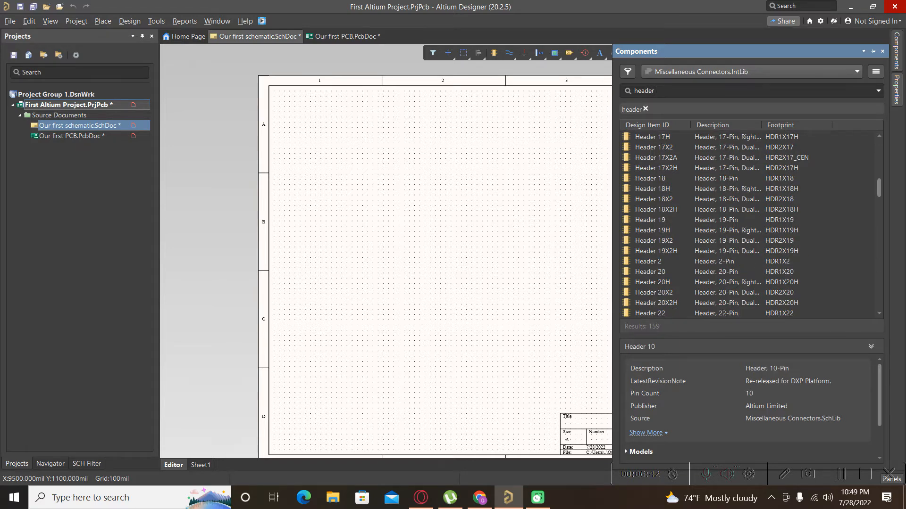
text(1x2)
key(Return)
Search the library for "header 2" and place the Header 2 component on the schematic sheet
key(BackSpace)
key(BackSpace)
key(BackSpace)
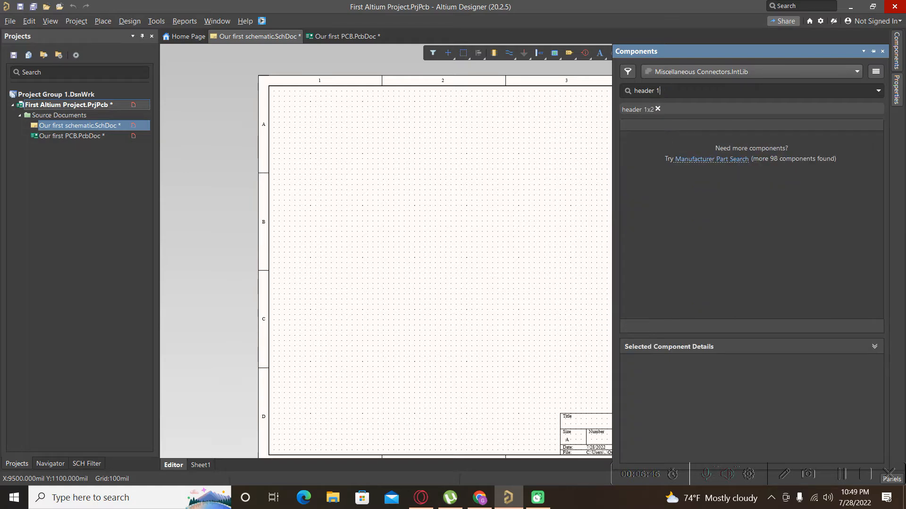
text(2)
key(Return)
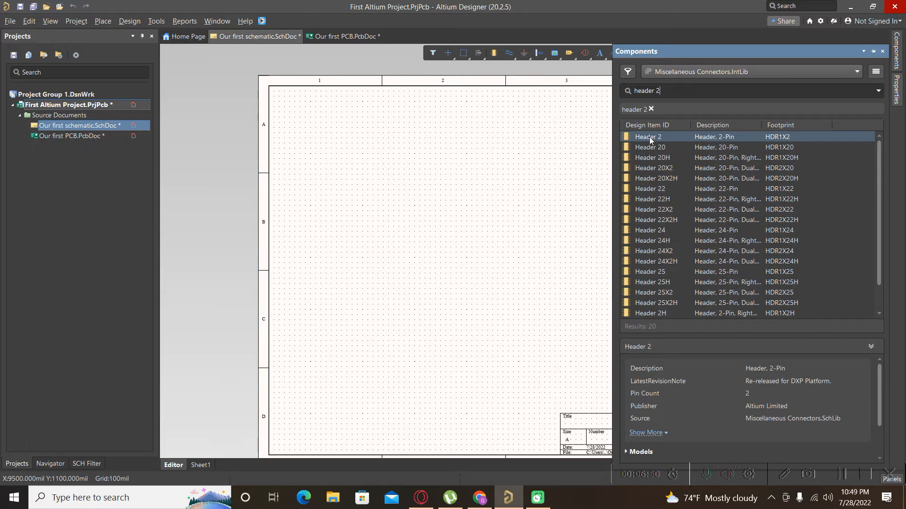
drag(647, 137, 374, 255)
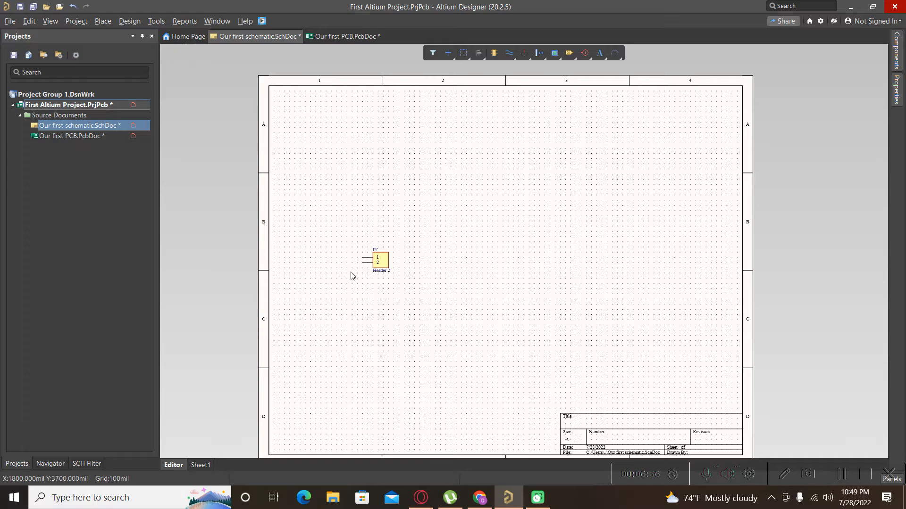
scroll(325, 208, down, 2)
scroll(385, 278, up, 1)
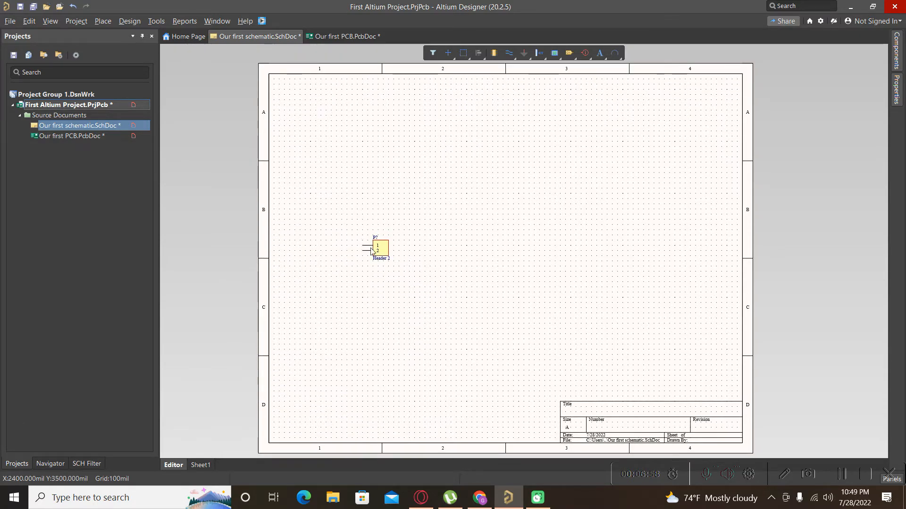
scroll(311, 173, down, 1)
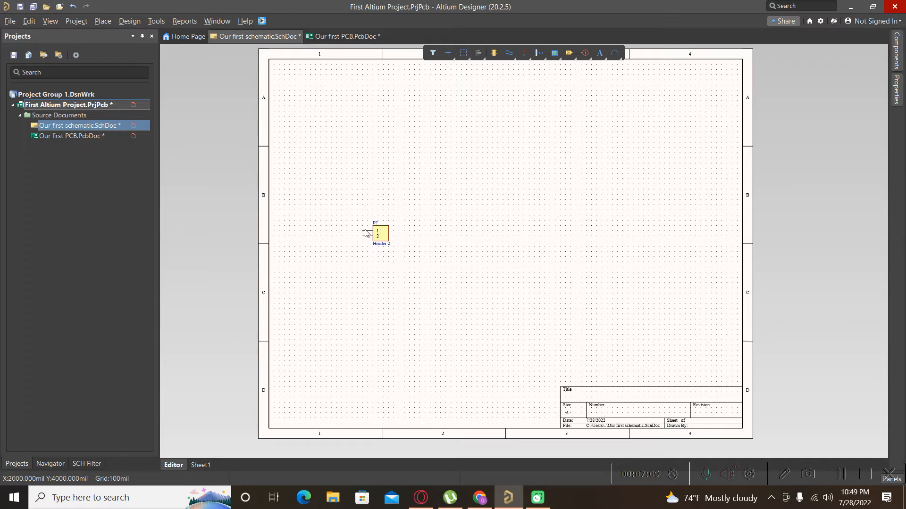
Pick up the Header 2 component and mirror it horizontally back and forth until its pins face right
ctrl+scroll(366, 233, up, 3)
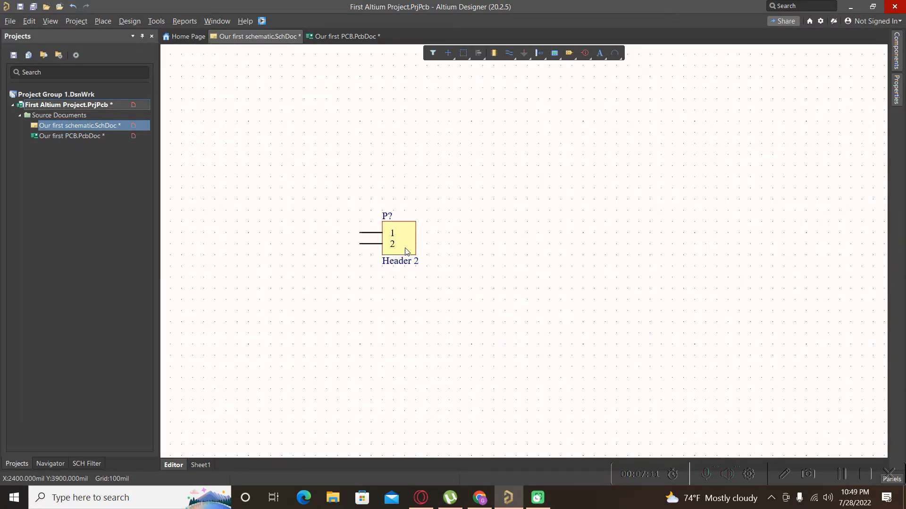
drag(404, 249, 354, 212)
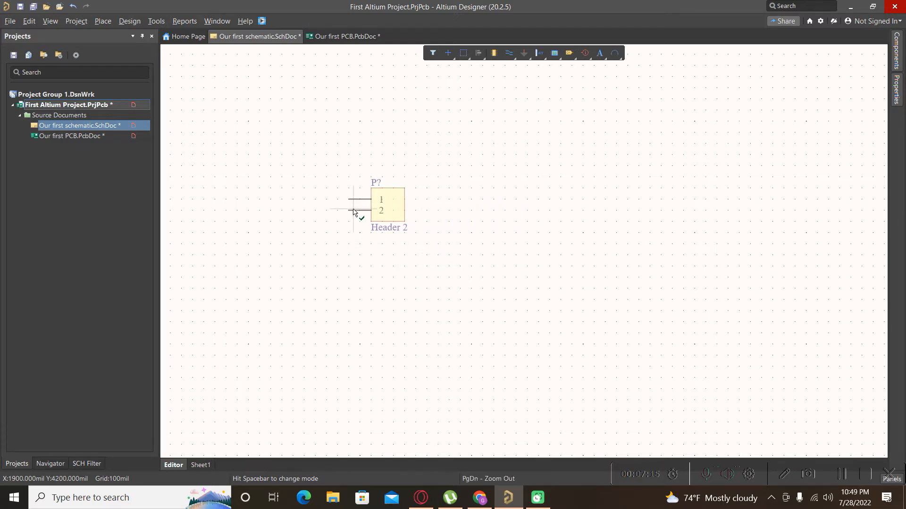
key(x)
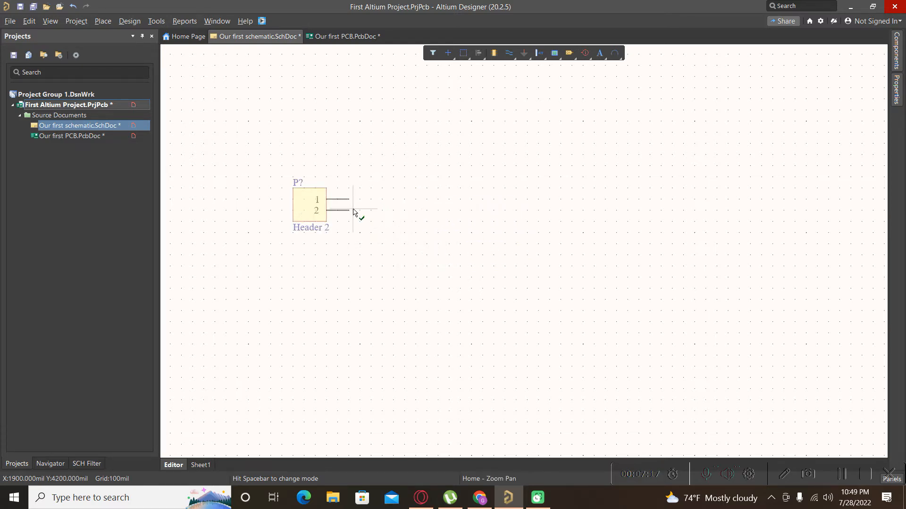
key(x)
drag(353, 210, 402, 214)
key(x)
key(x)
key(x)
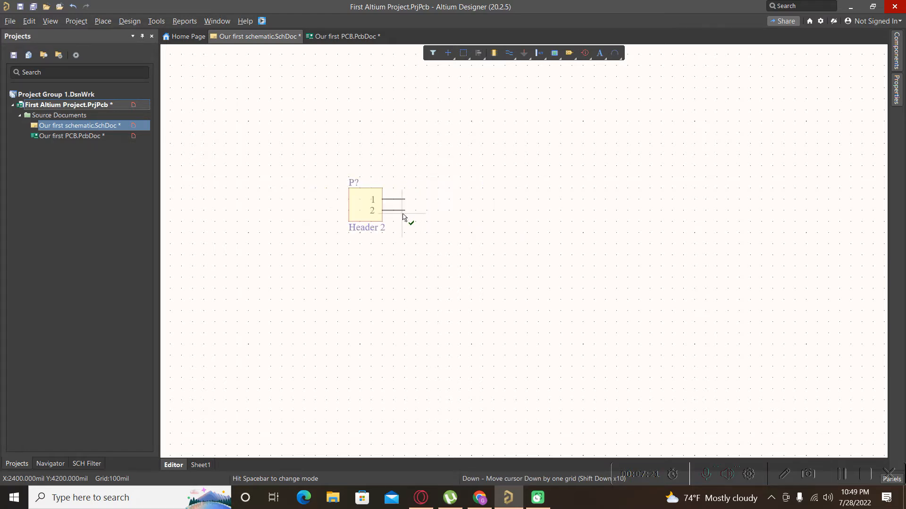
key(x)
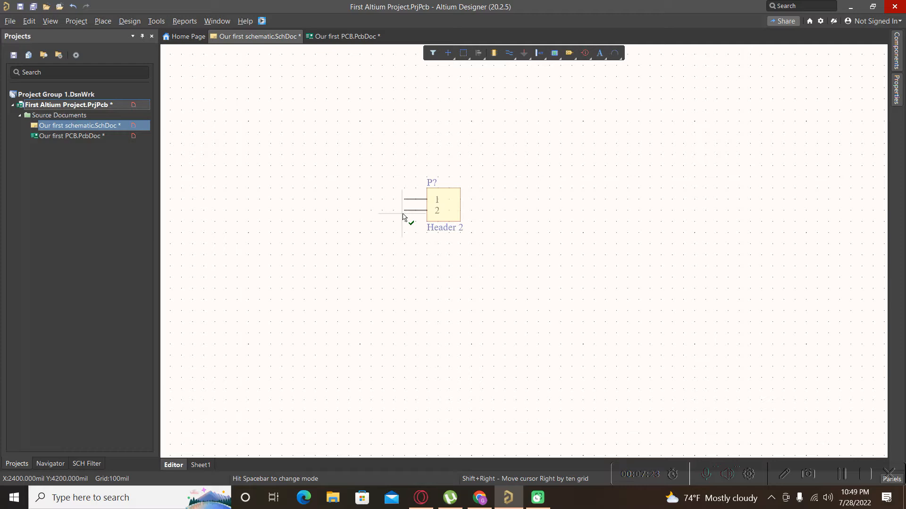
key(x)
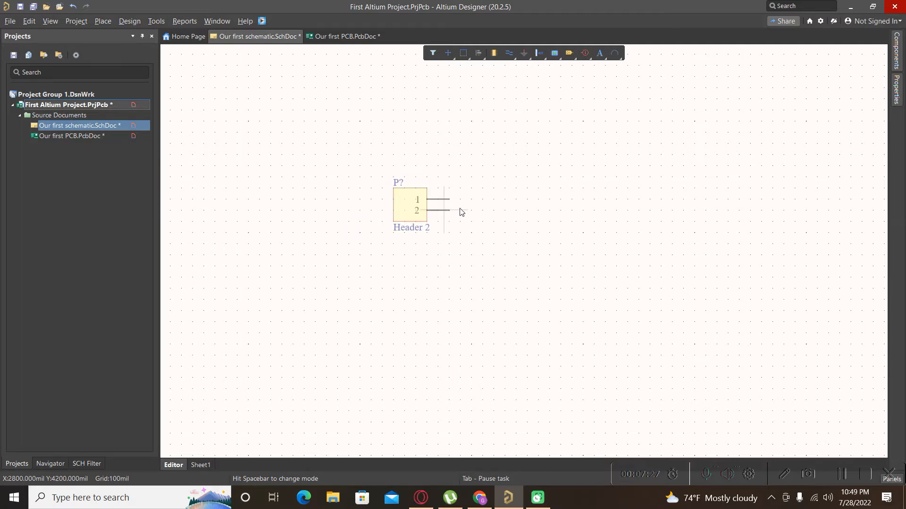
Rotate the header through a full turn and place it near the sheet's left edge with its pins facing right
key(space)
key(space)
key(space)
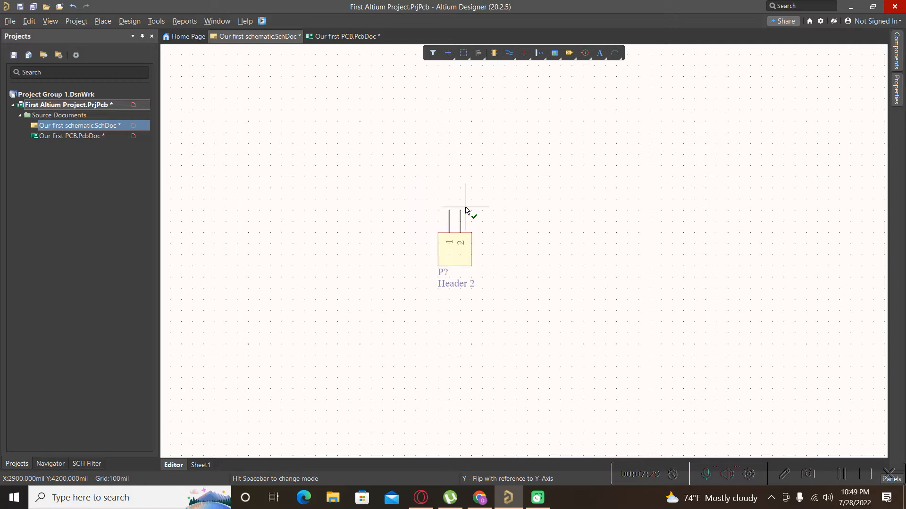
key(space)
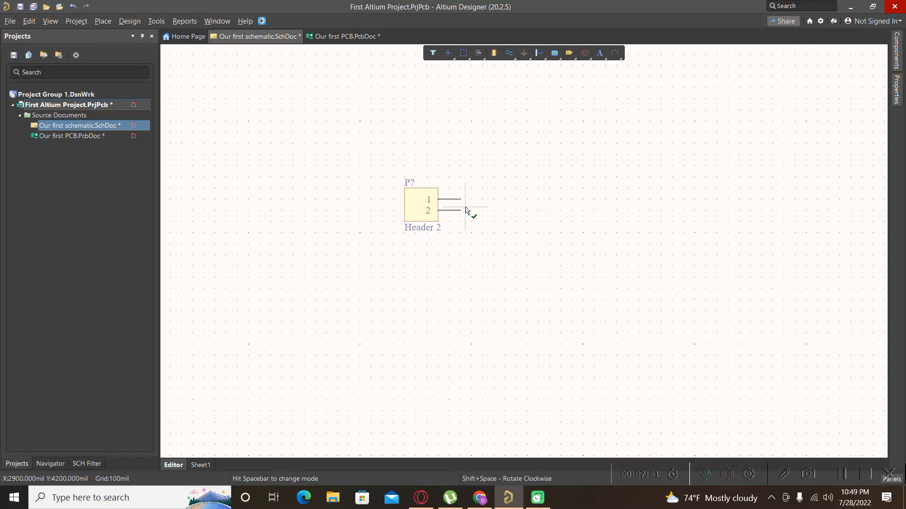
click(288, 216)
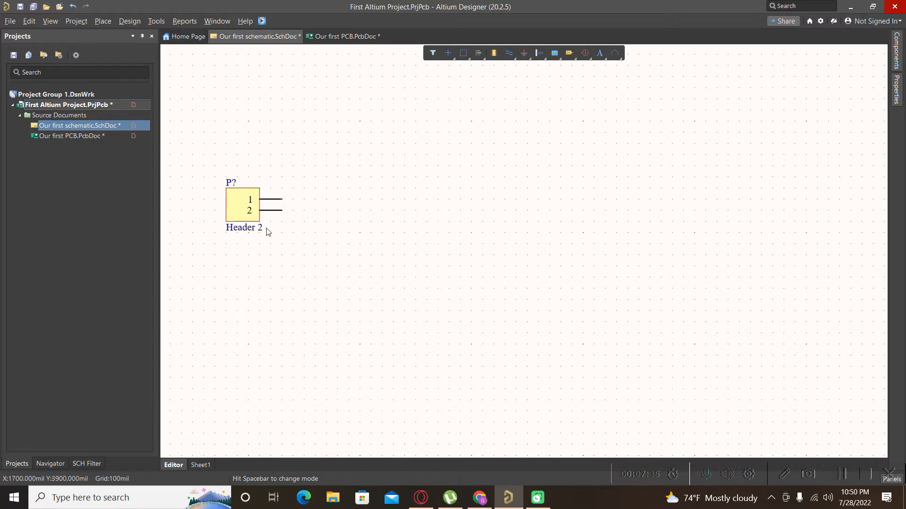
Reposition the header within zone B of the sheet at about X 1800 mil, Y 4500 mil
ctrl+scroll(244, 210, up, 3)
drag(224, 202, 341, 223)
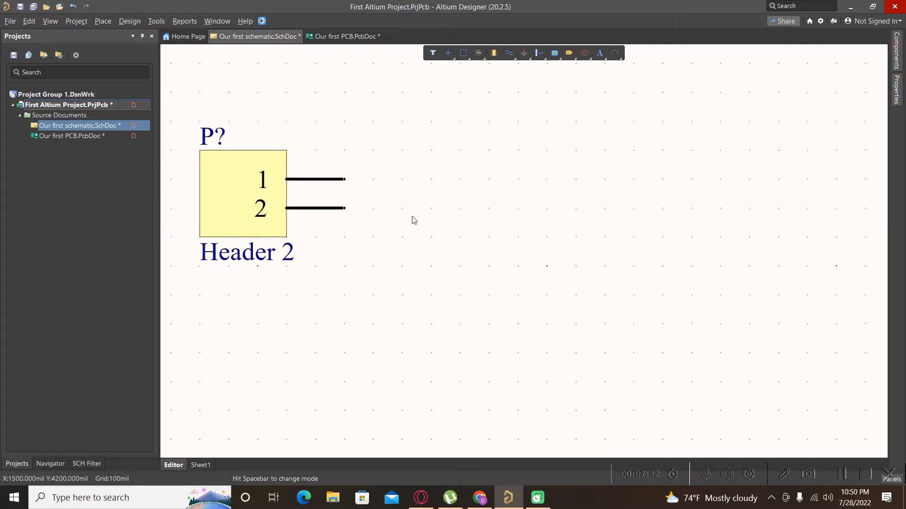
ctrl+scroll(410, 218, down, 5)
ctrl+scroll(324, 268, down, 1)
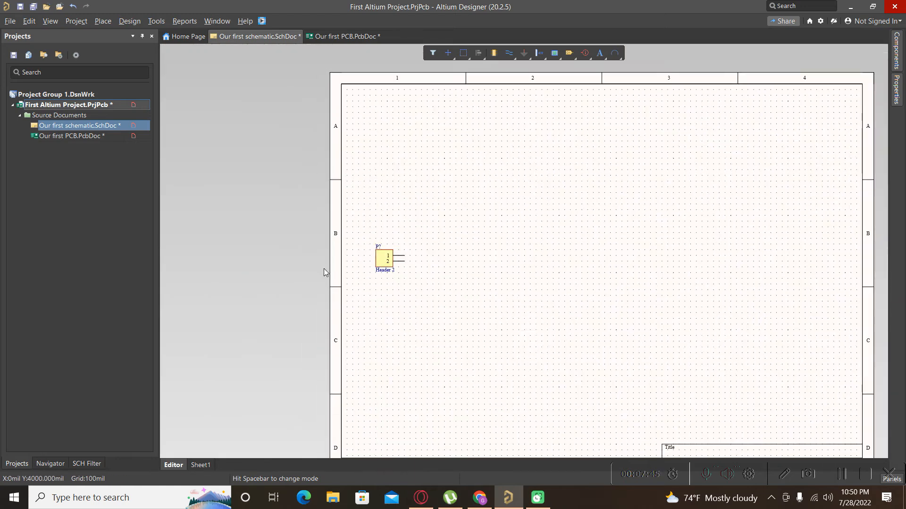
drag(381, 270, 444, 259)
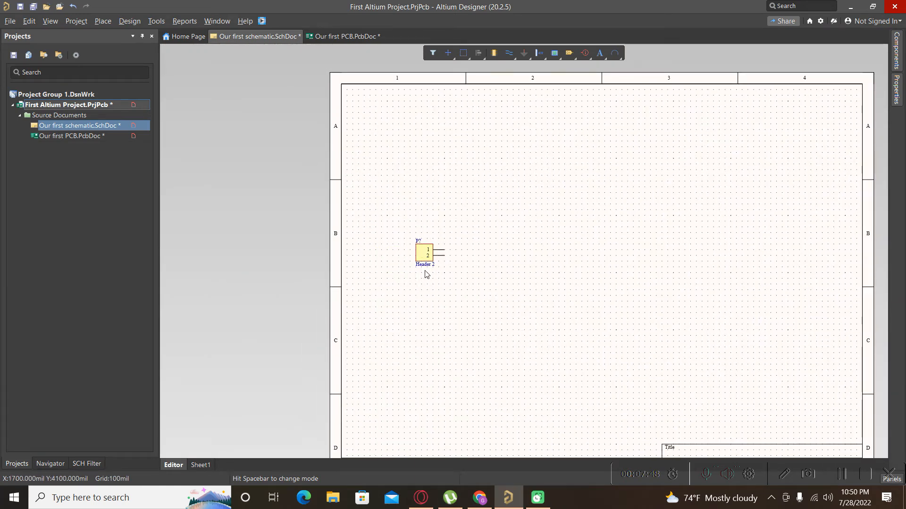
Set the designator of the Header 2 component to P1
scroll(425, 273, down, 3)
click(420, 234)
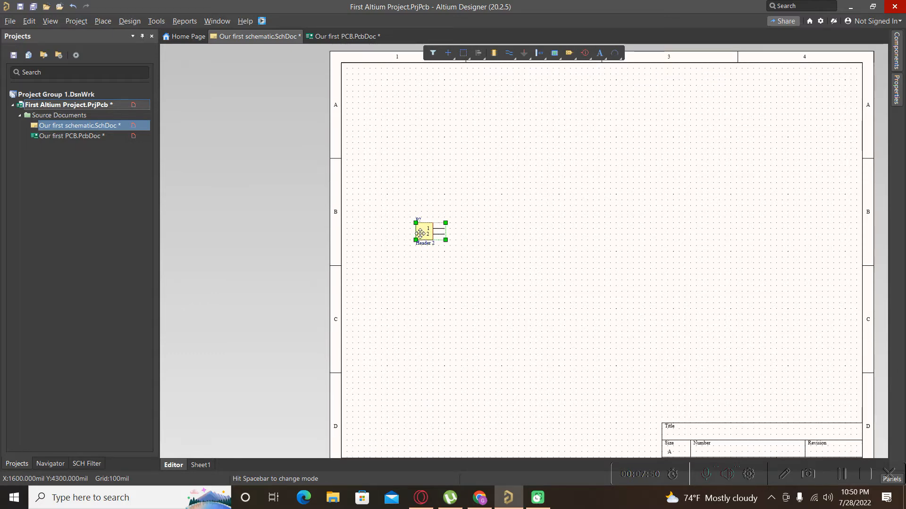
double_click(421, 234)
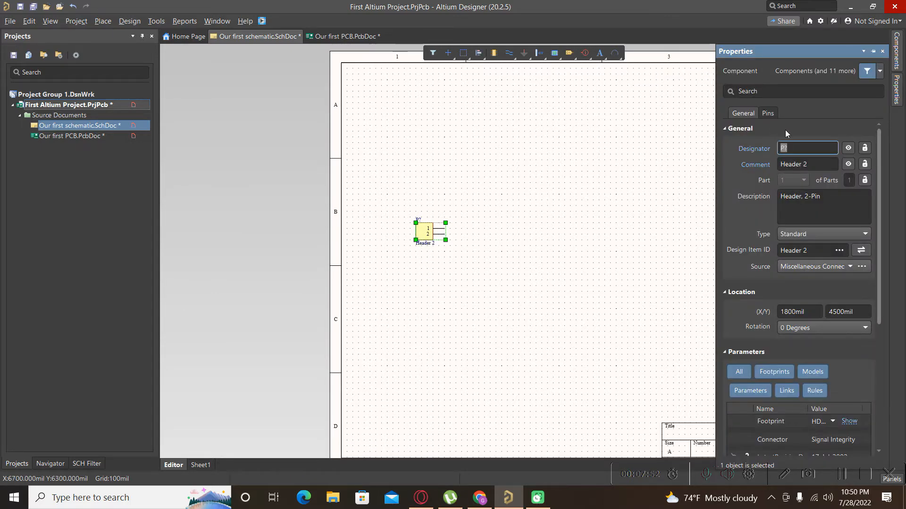
key(BackSpace)
text(P1)
click(516, 303)
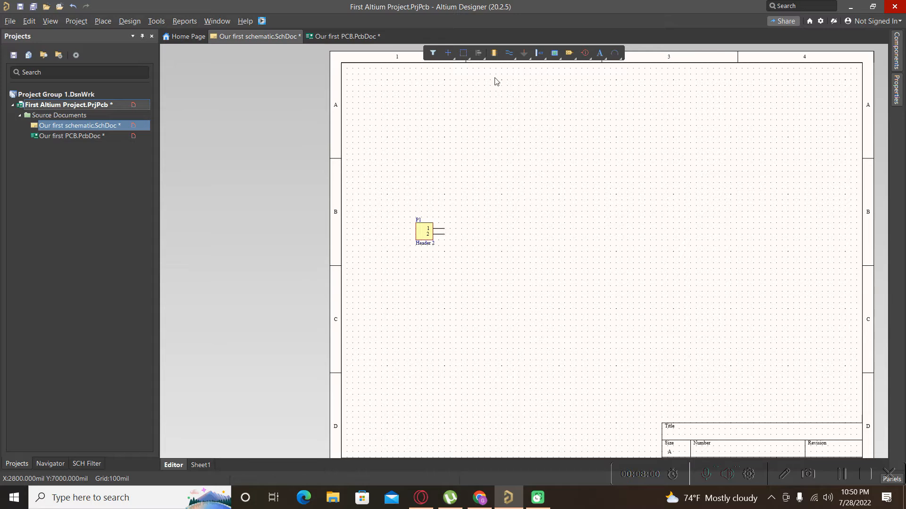
Place one GND power port below and to the right of header P1's pins
click(525, 53)
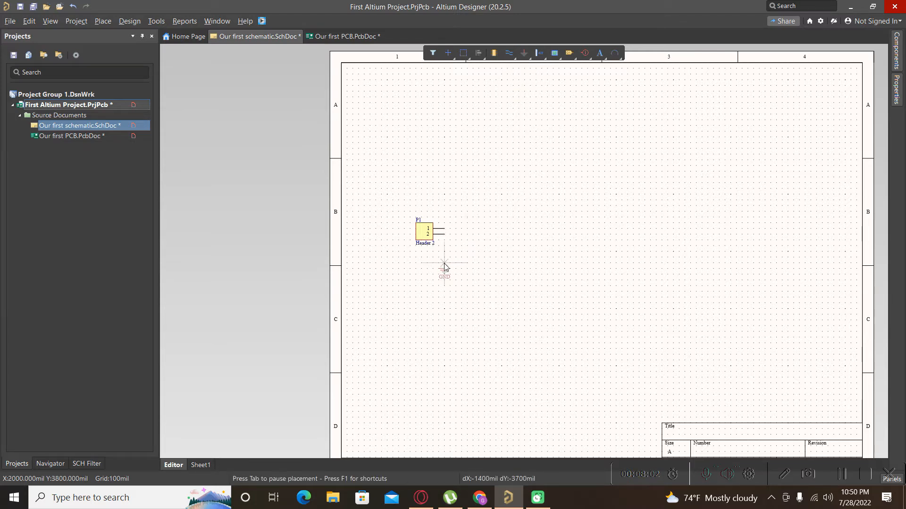
click(455, 254)
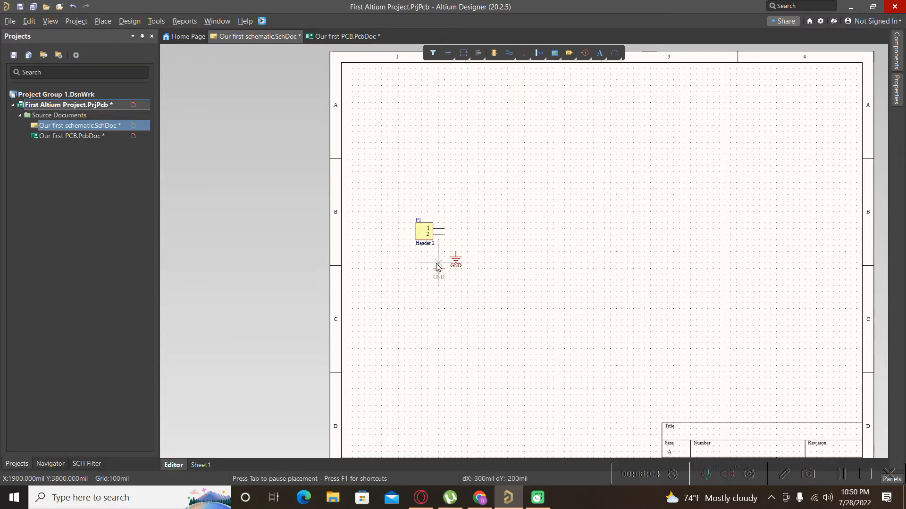
right_click(437, 264)
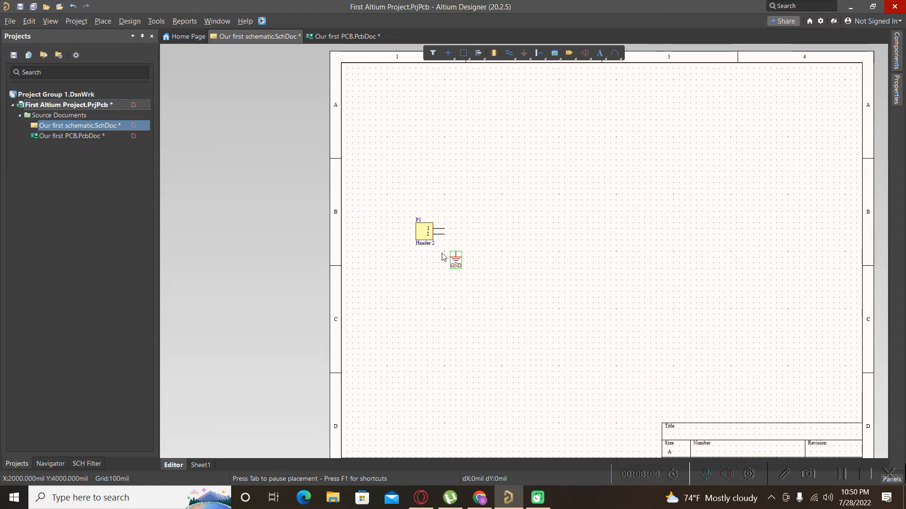
ctrl+scroll(442, 257, up, 2)
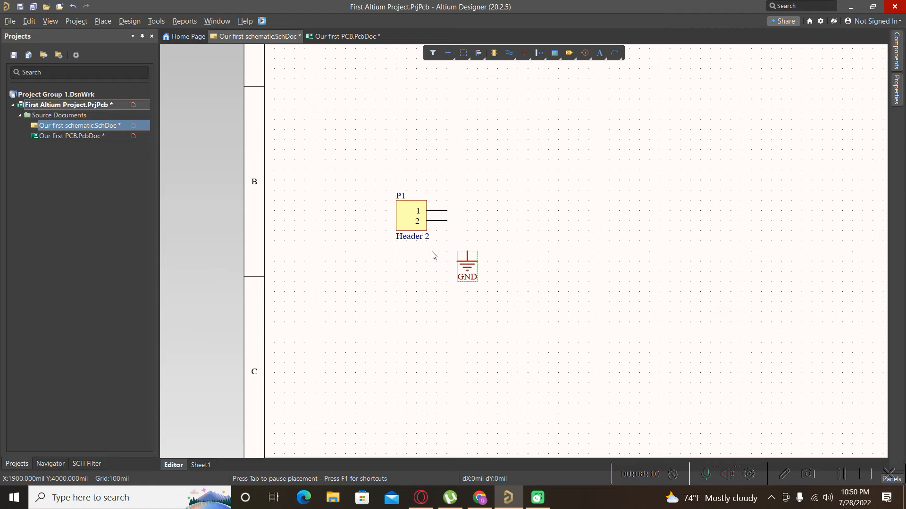
click(515, 251)
Wire pin 2 of header P1 to the GND power port with a 90-degree corner
click(103, 21)
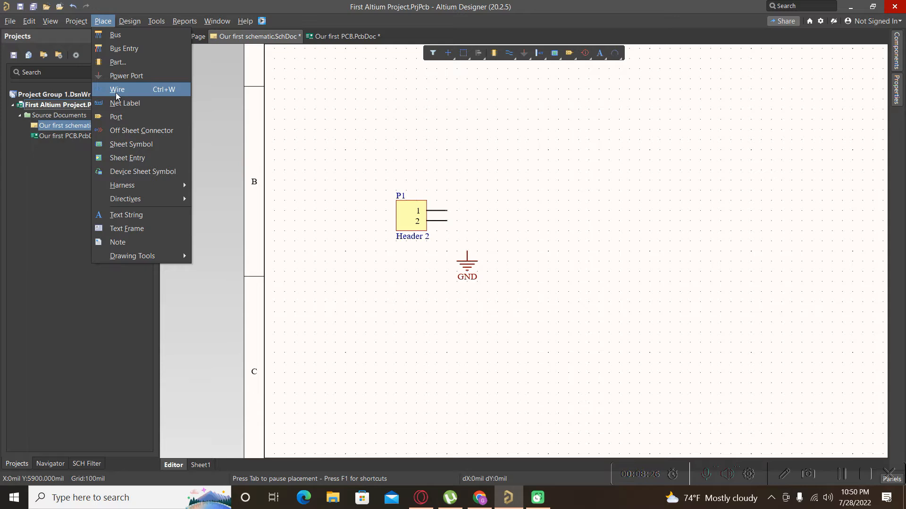
click(563, 227)
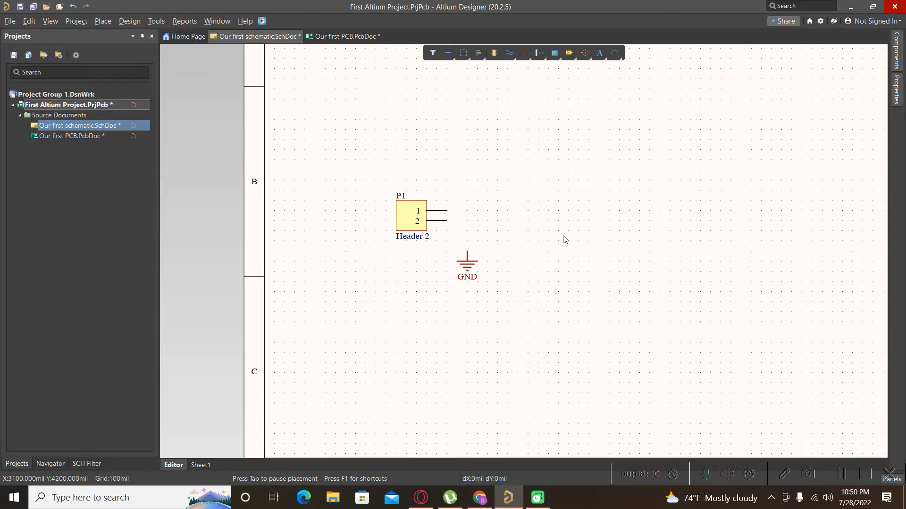
key(p)
key(w)
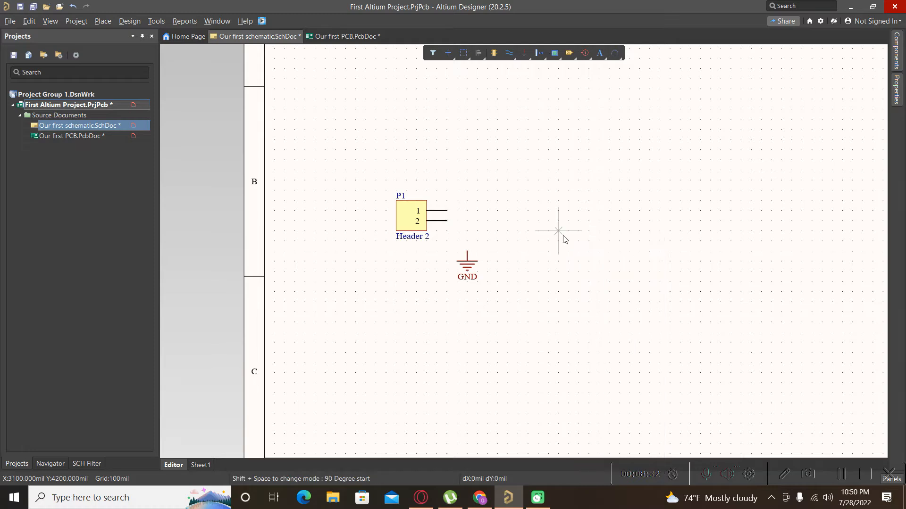
click(451, 225)
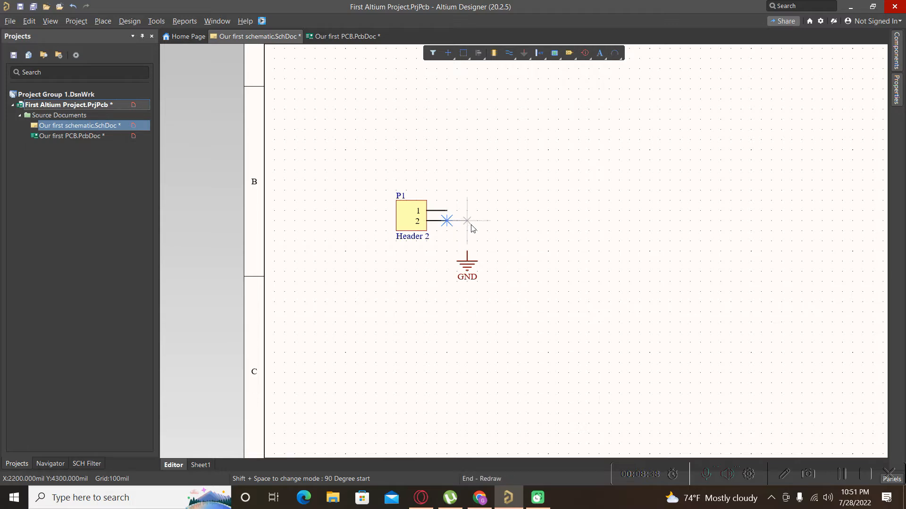
click(472, 251)
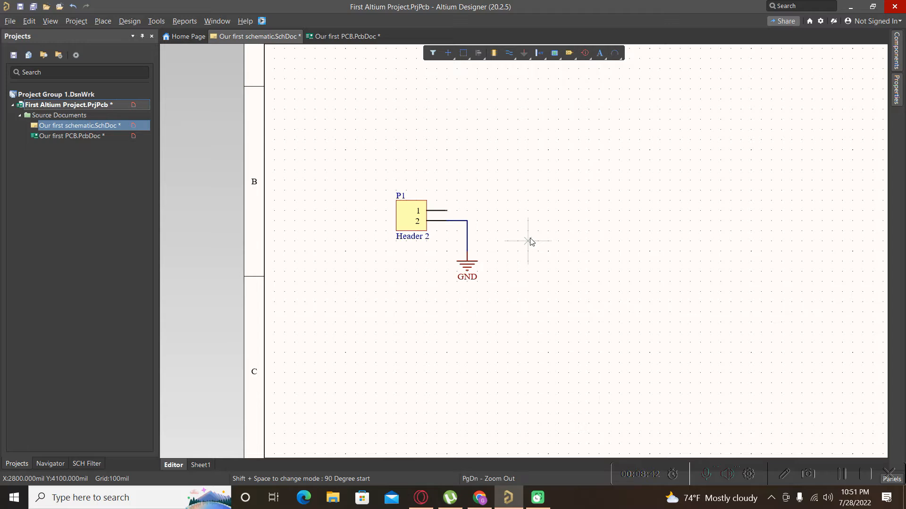
right_click(518, 212)
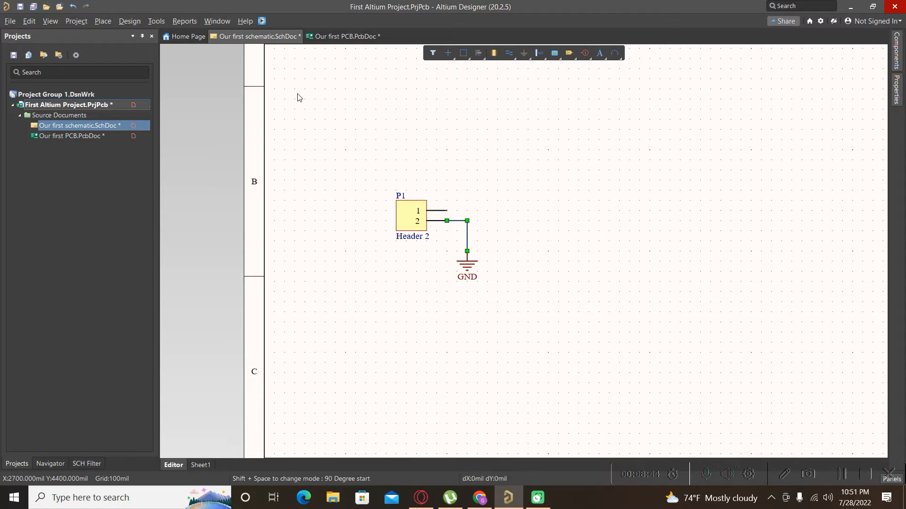
click(524, 53)
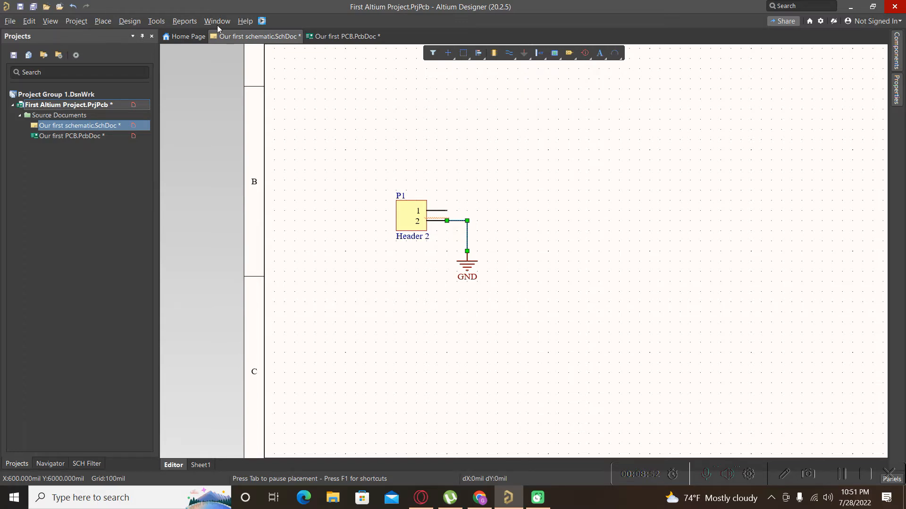
click(104, 21)
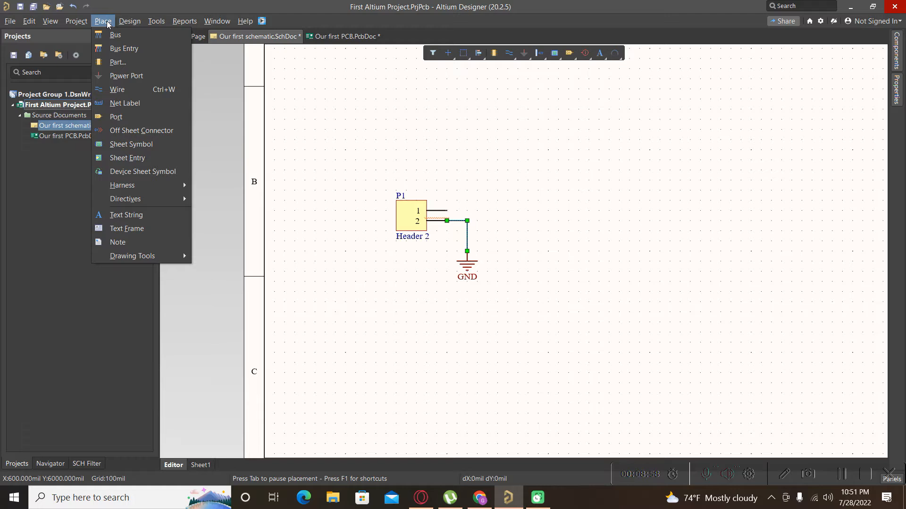
mouse_move(130, 22)
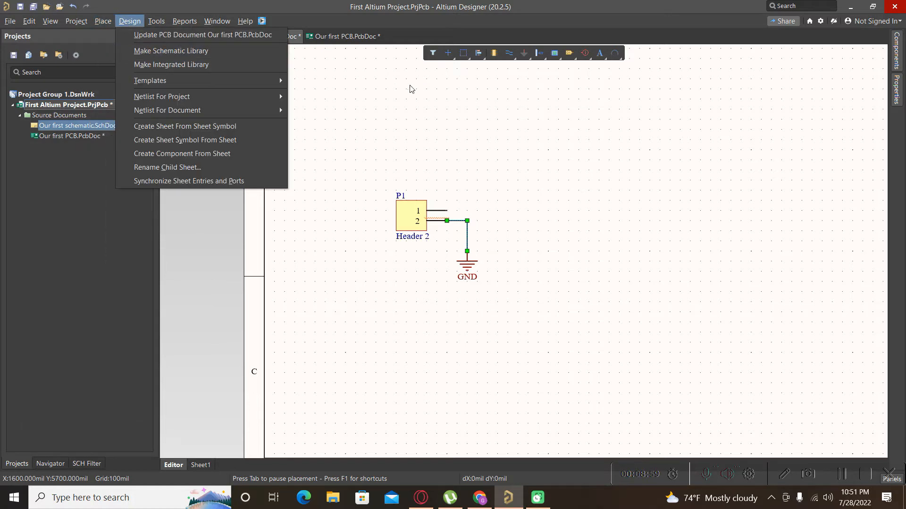
click(532, 122)
click(530, 122)
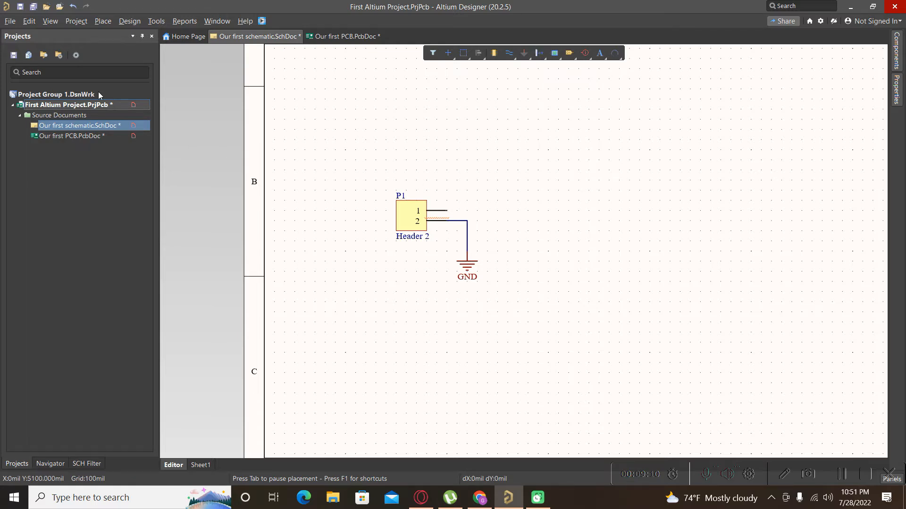
Place one power port in the empty area to the right of header P1, at X 3200 mil, Y 4400 mil
click(104, 21)
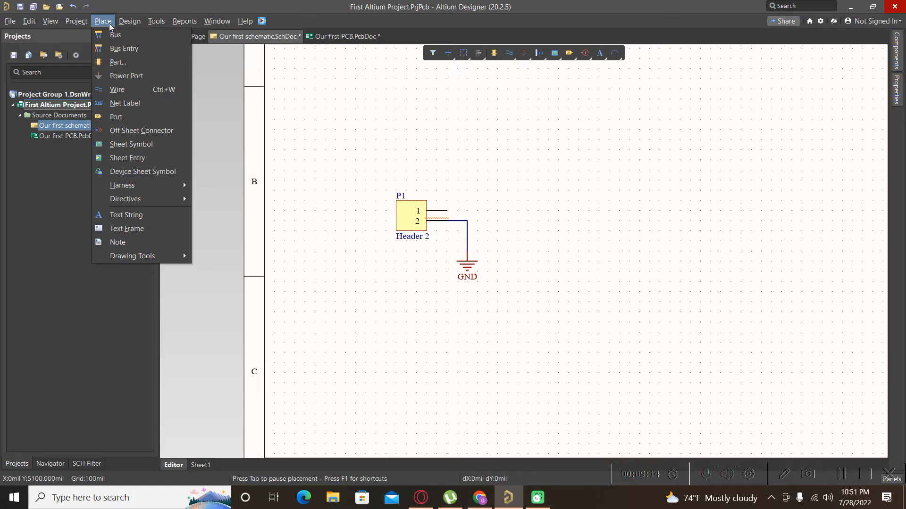
click(117, 76)
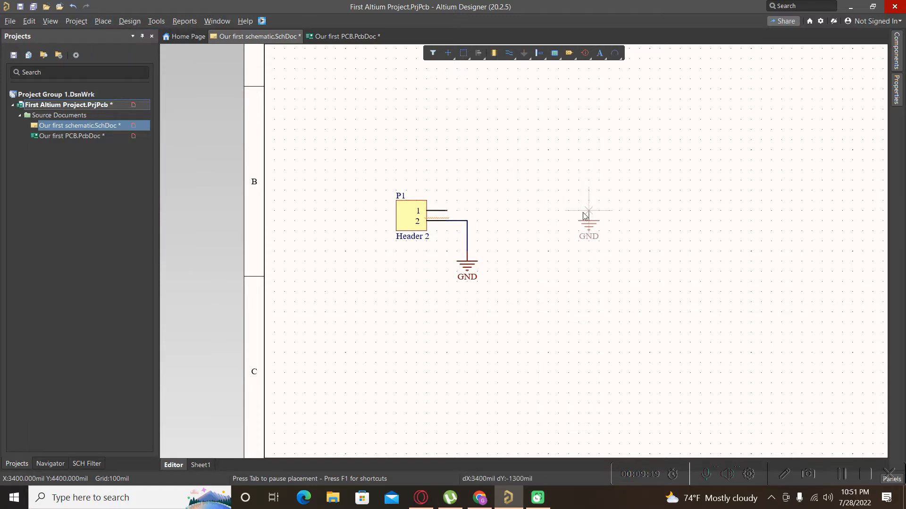
click(568, 211)
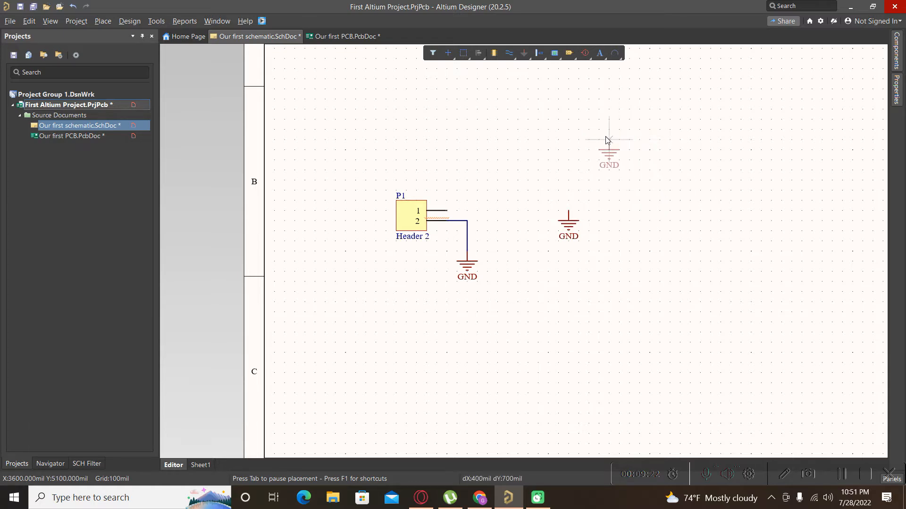
key(Escape)
Change the new power port's style to Bar and its name to VCC
double_click(570, 232)
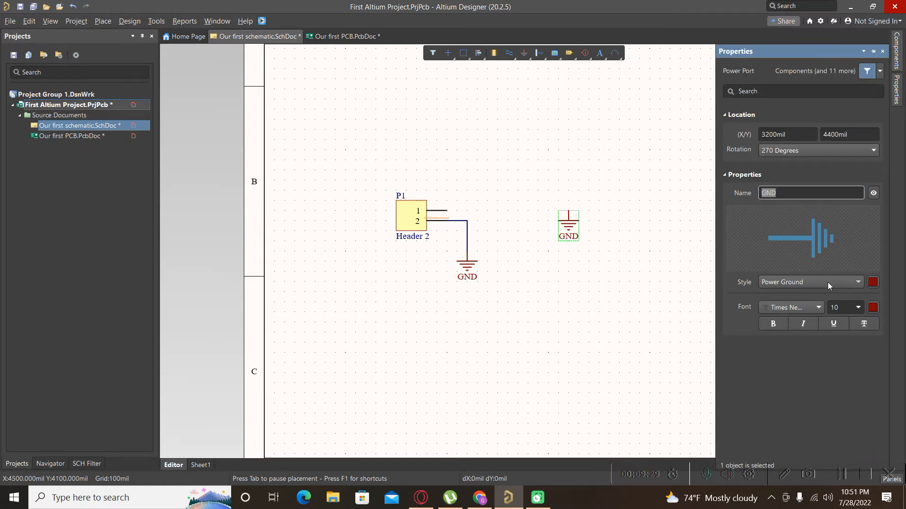
click(857, 283)
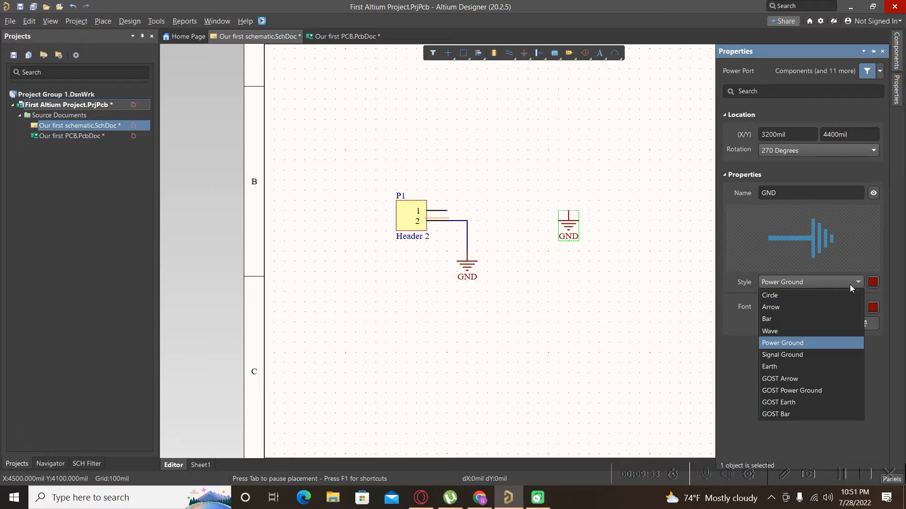
click(782, 320)
click(801, 193)
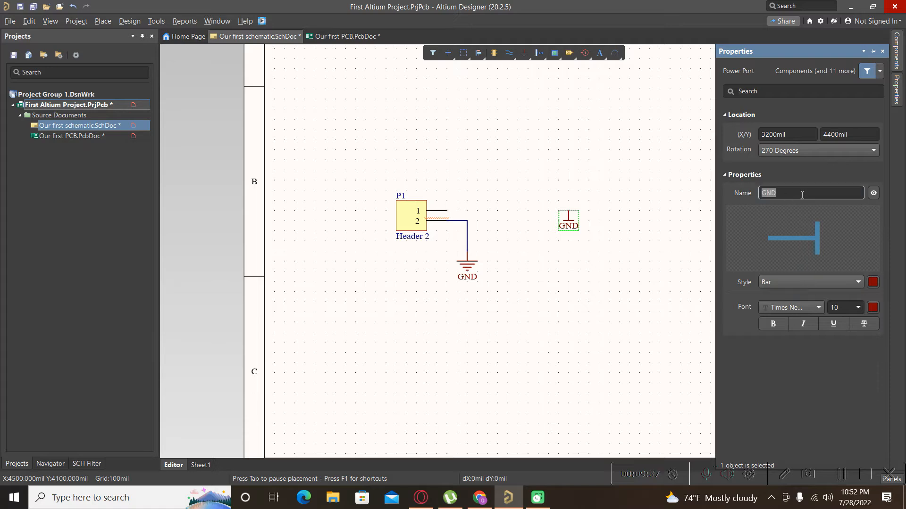
text(VCC)
key(Return)
Move the VCC power port directly above the end of P1's pin 1, rotated so that its bar points up
click(608, 227)
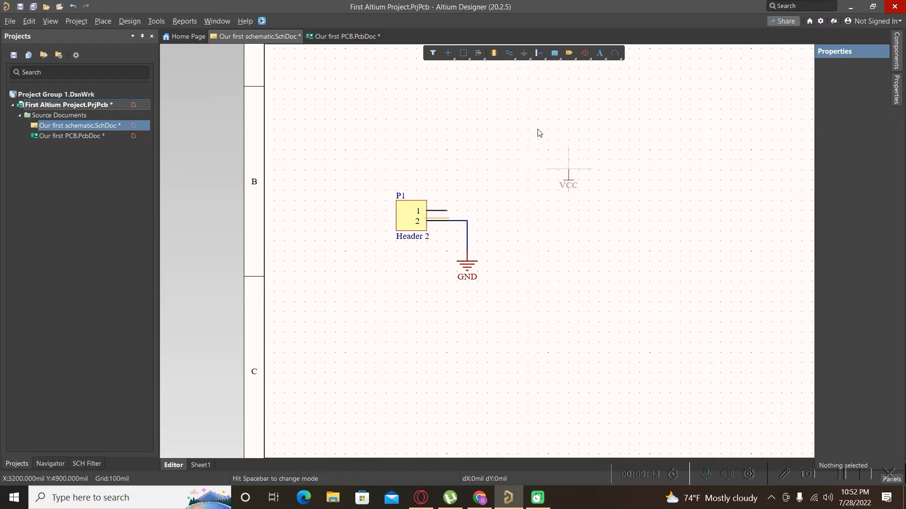
click(446, 176)
key(Escape)
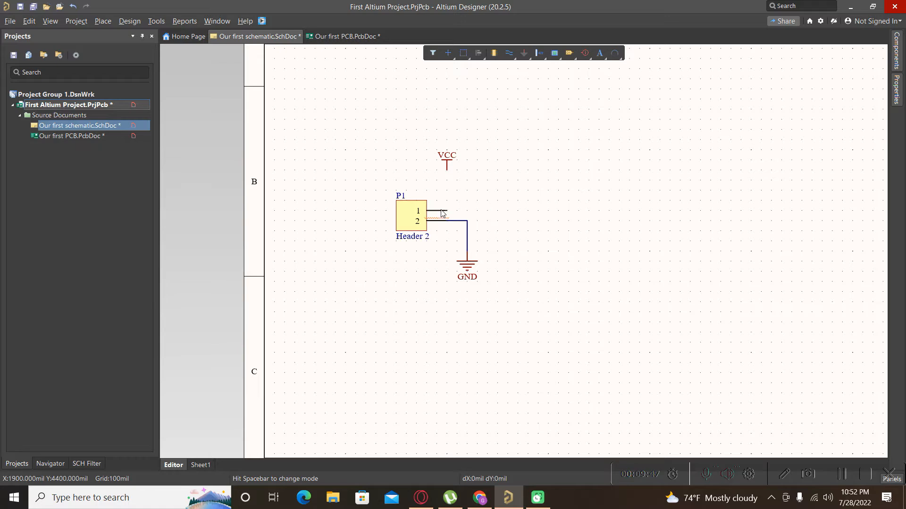
Wire the VCC power port straight down to pin 1 of header P1
ctrl+scroll(443, 213, up, 2)
key(p)
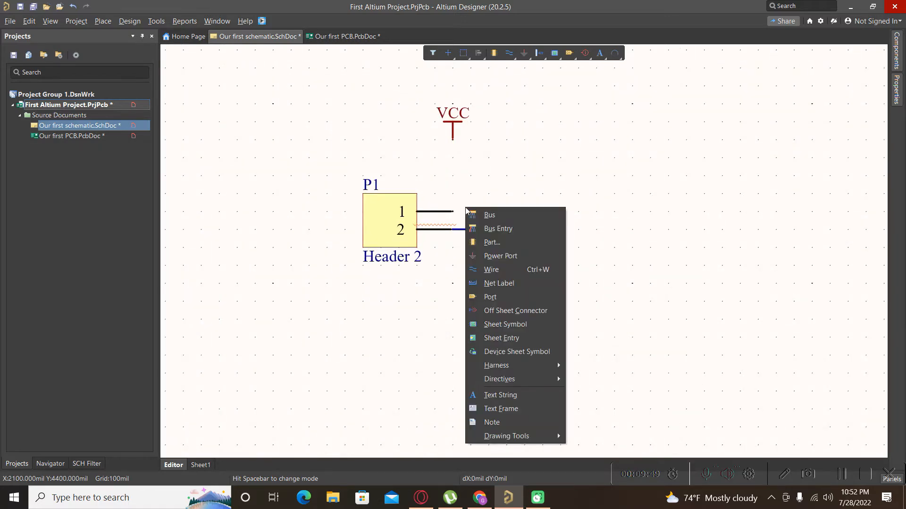
key(w)
click(453, 139)
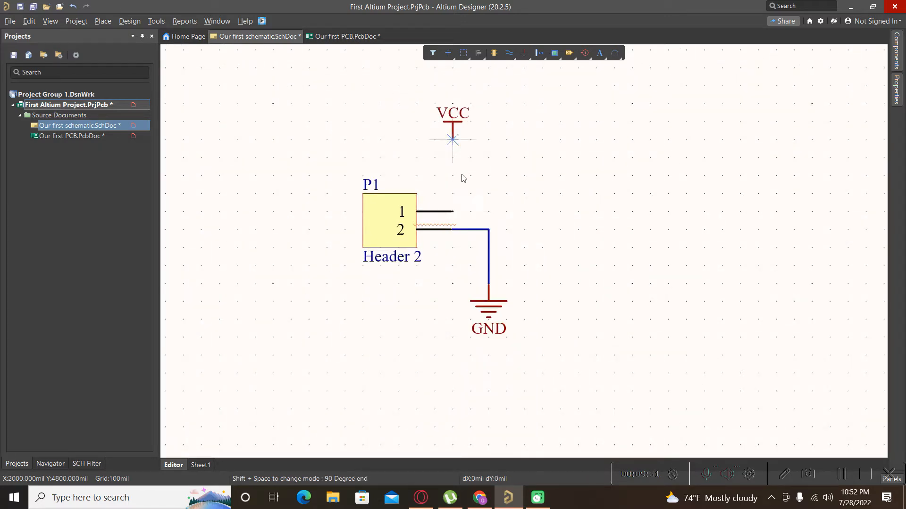
click(452, 211)
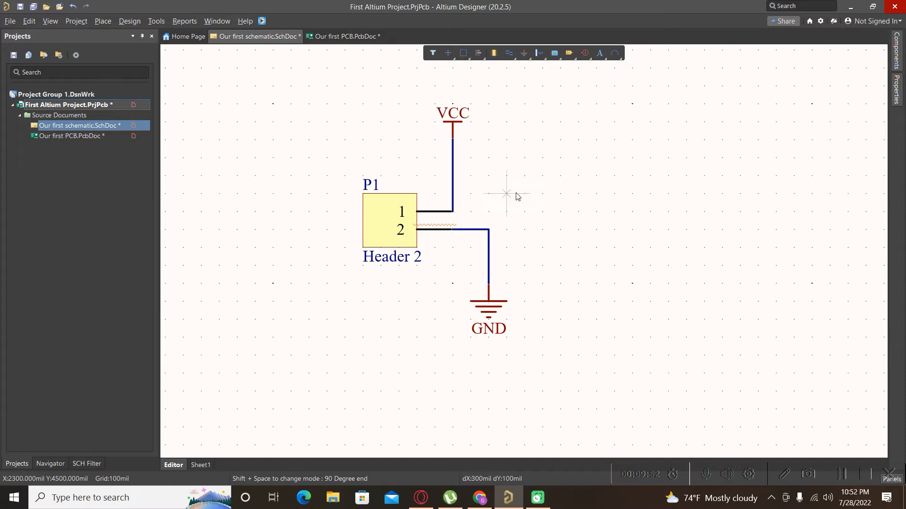
key(Escape)
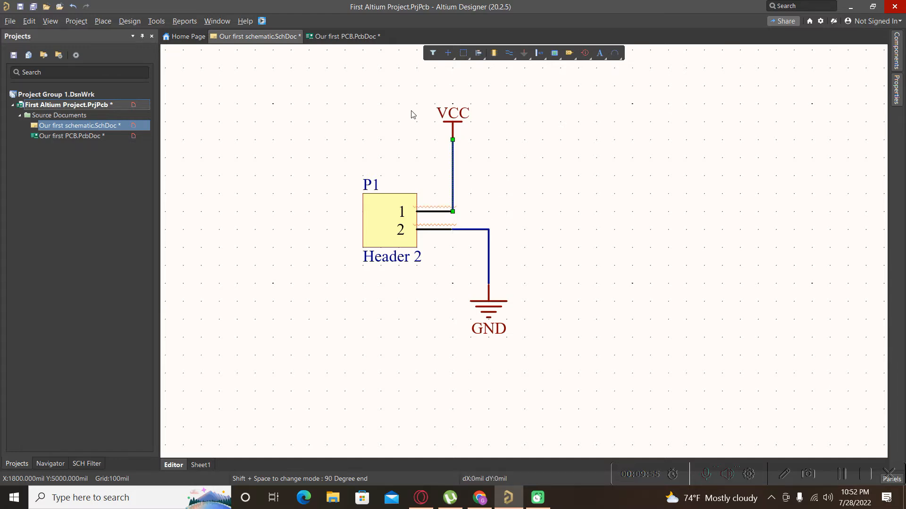
Shift the VCC port 200 mil right and 100 mil up to align with the GND port, keeping it wired to pin 1
scroll(458, 170, down, 1)
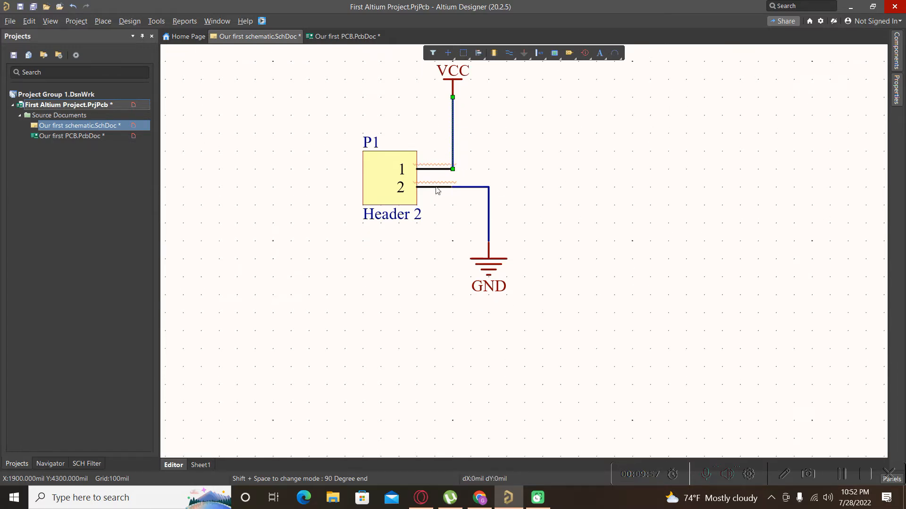
scroll(542, 173, up, 2)
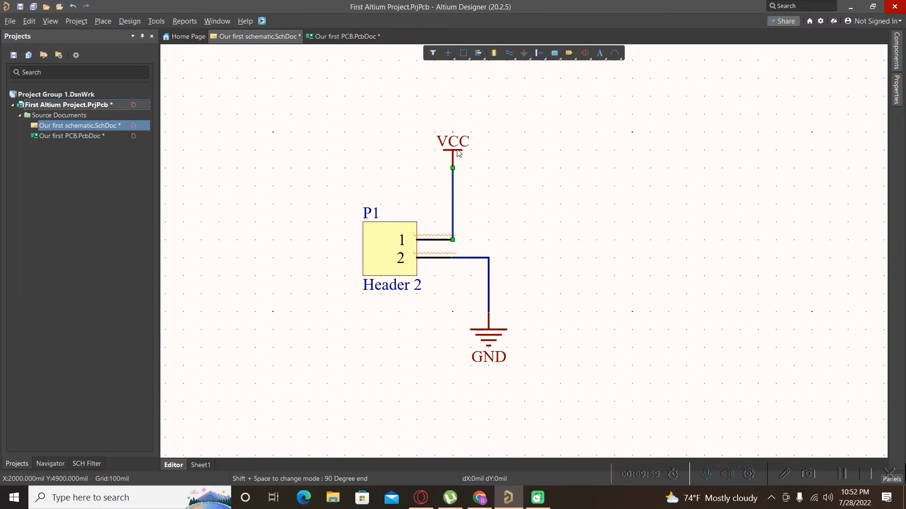
drag(458, 152, 495, 191)
click(454, 184)
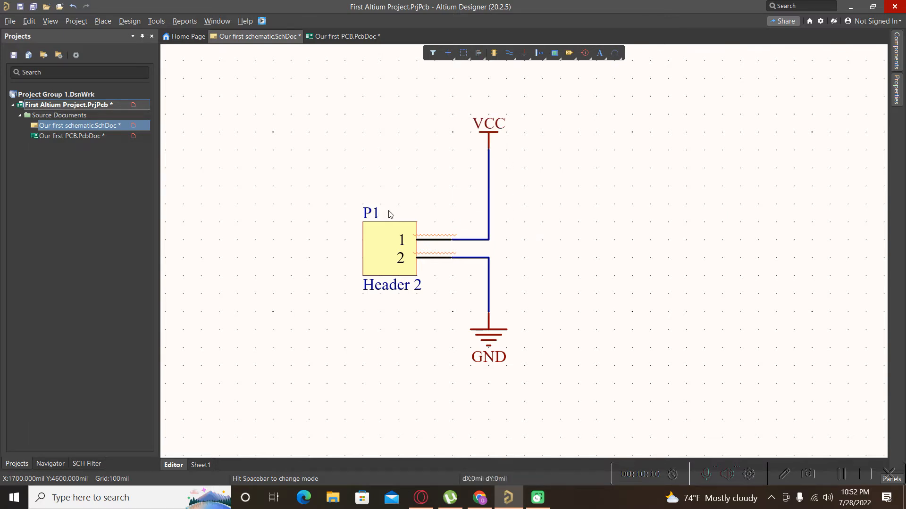
Search Miscellaneous Devices.IntLib for REG and place one Volt Reg component to the right of header P1 in zone B
ctrl+scroll(348, 228, down, 2)
ctrl+scroll(345, 231, down, 3)
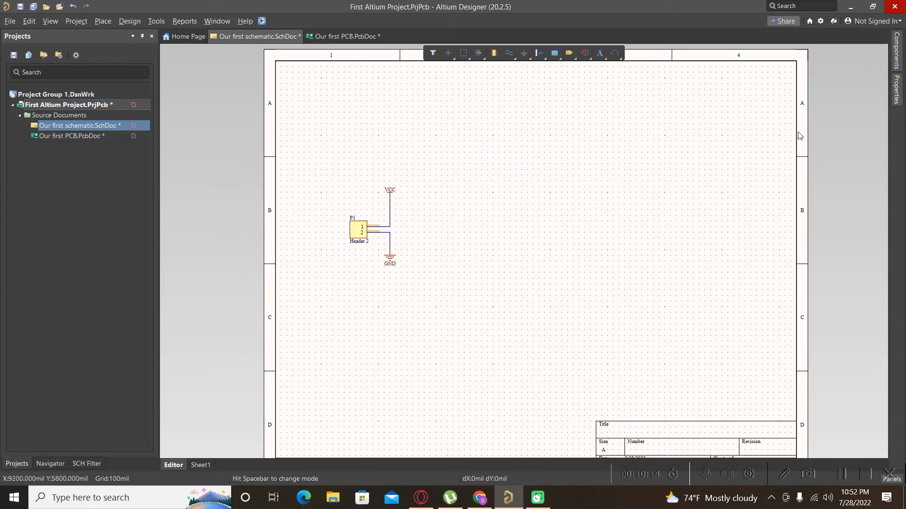
click(896, 63)
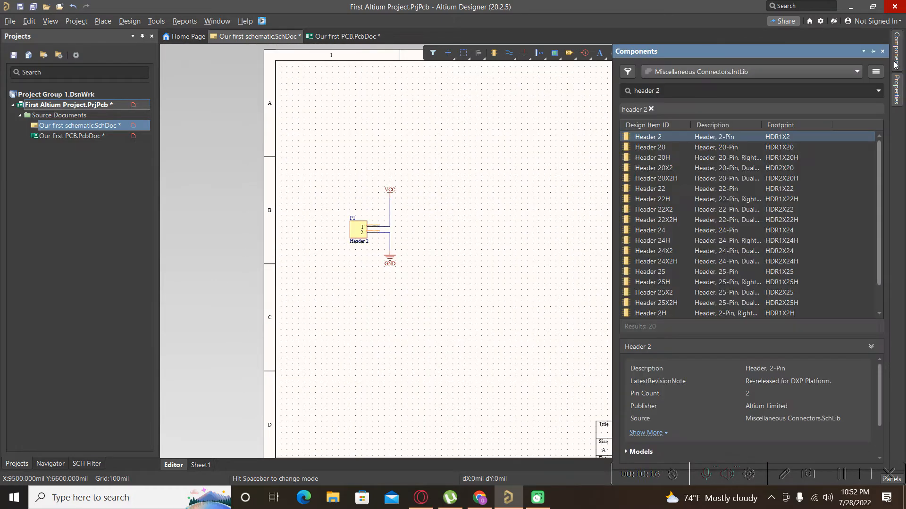
click(736, 74)
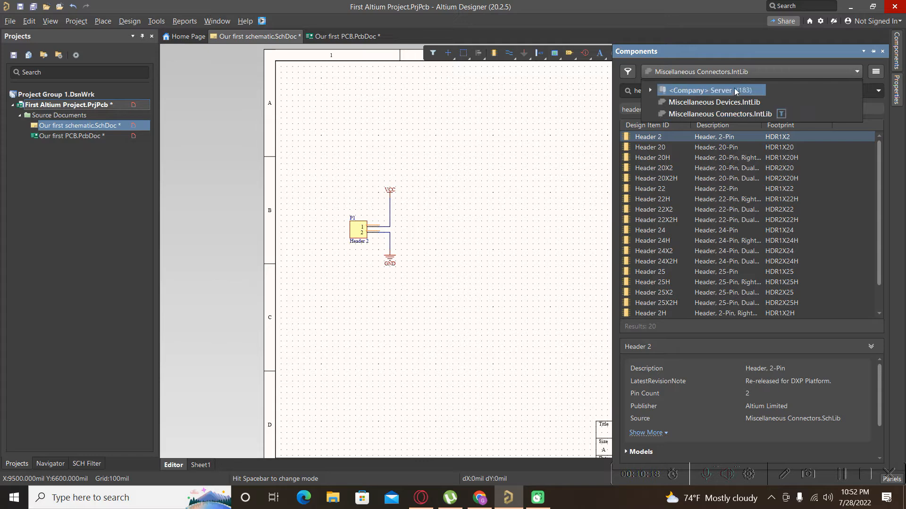
click(734, 97)
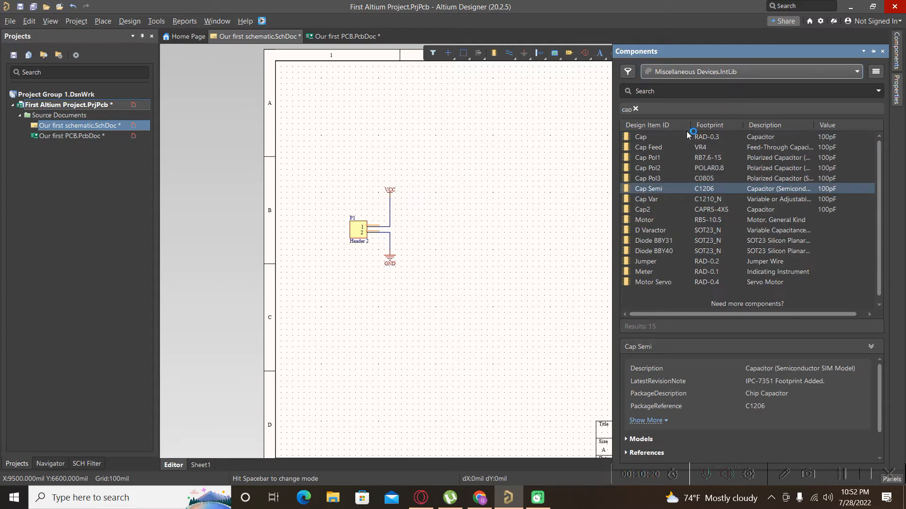
click(635, 109)
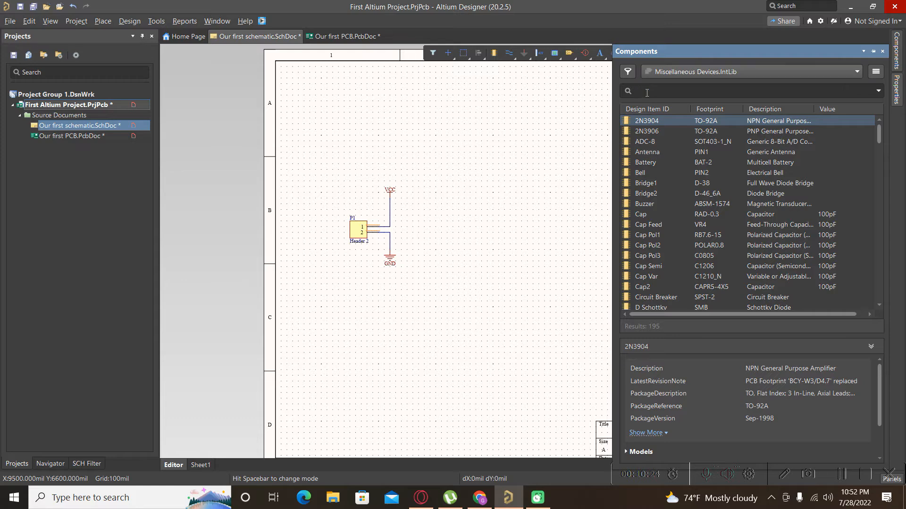
click(646, 92)
text(REG)
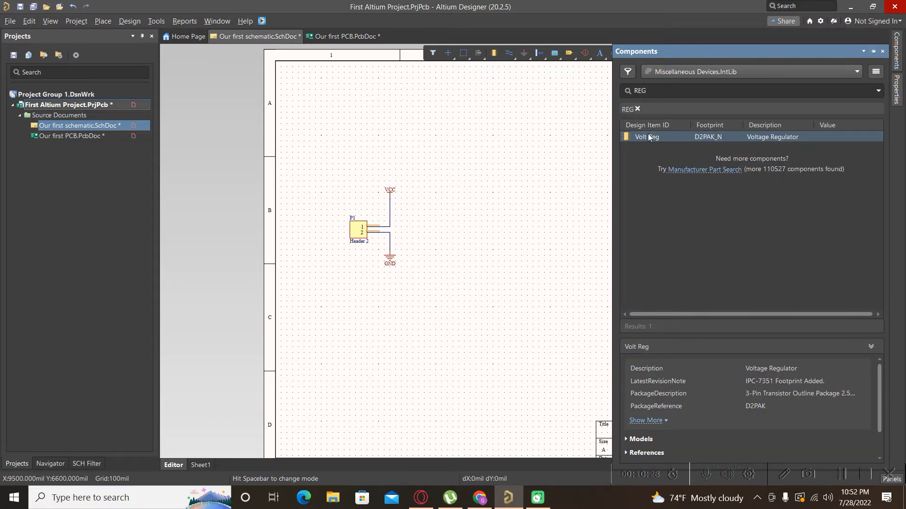
drag(650, 137, 528, 217)
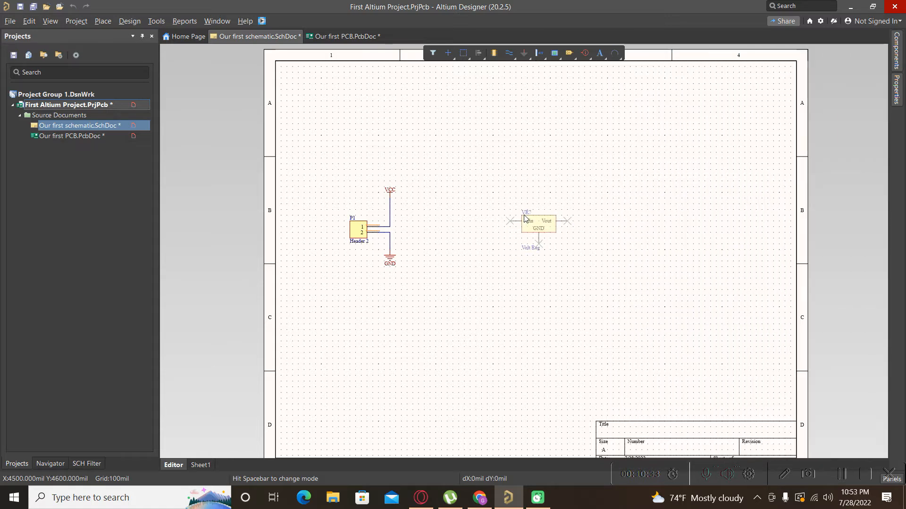
click(568, 263)
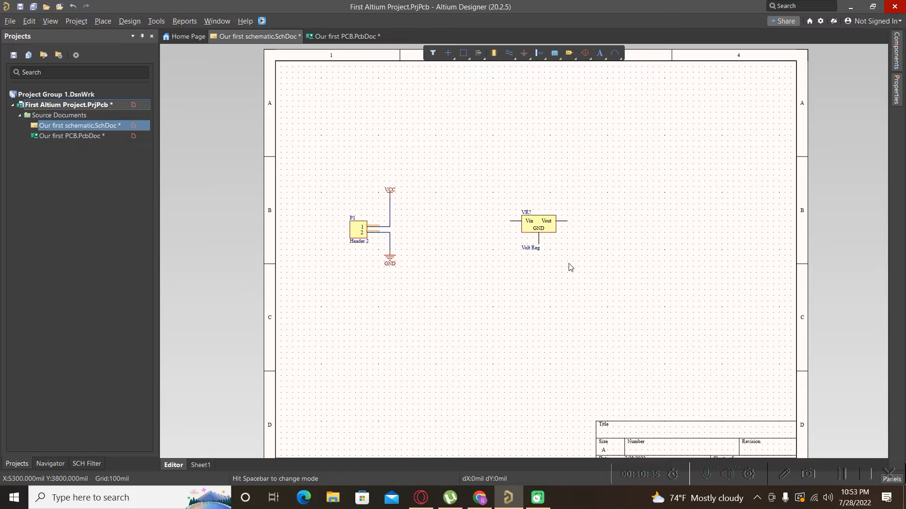
Set the voltage regulator's designator to VR1 and shift the component about 300 mil left and 200 mil up
double_click(527, 216)
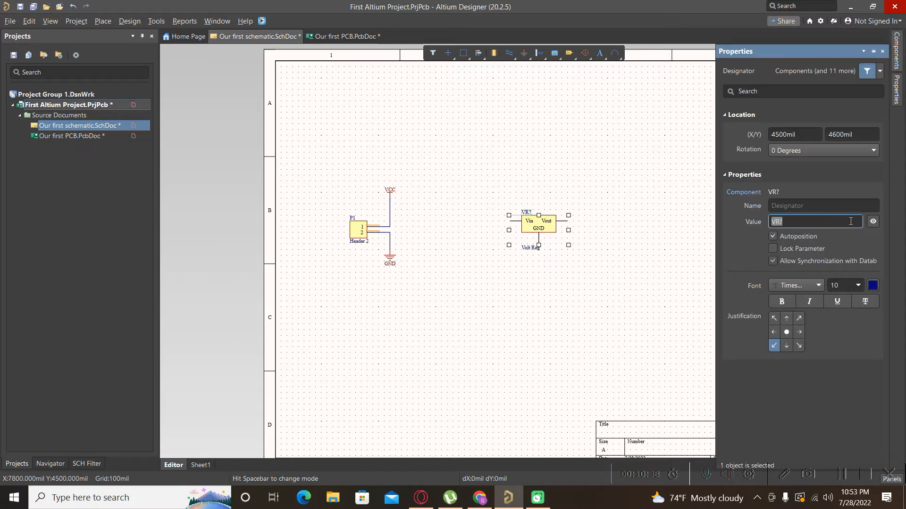
click(795, 224)
text(1)
key(Return)
click(627, 312)
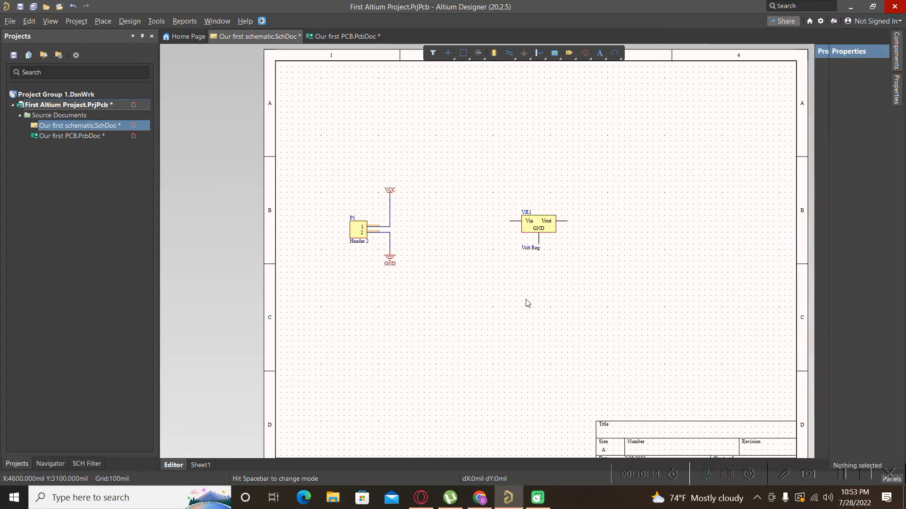
drag(540, 246, 524, 235)
Place a GND power port below VR1's GND pin and move the Volt Reg comment to the left of that pin
click(524, 53)
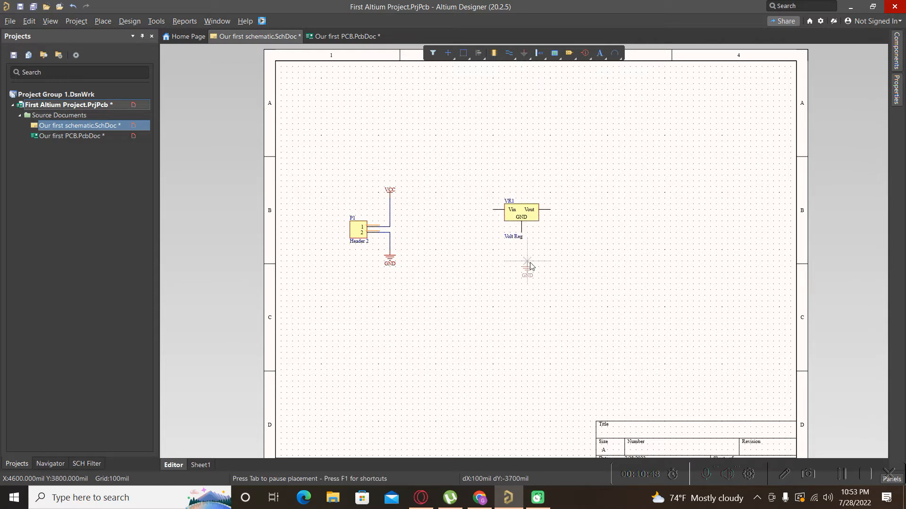
click(522, 253)
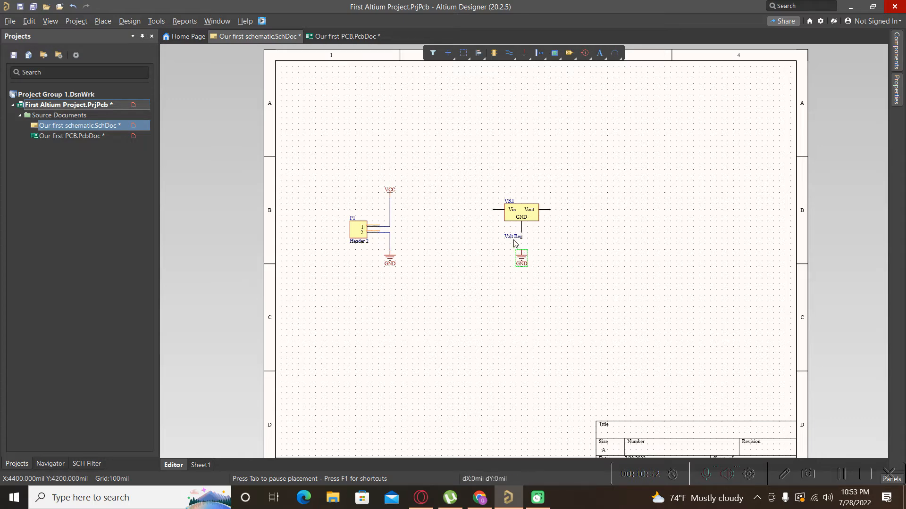
scroll(513, 254, up, 1)
scroll(512, 255, down, 1)
ctrl+scroll(512, 254, up, 7)
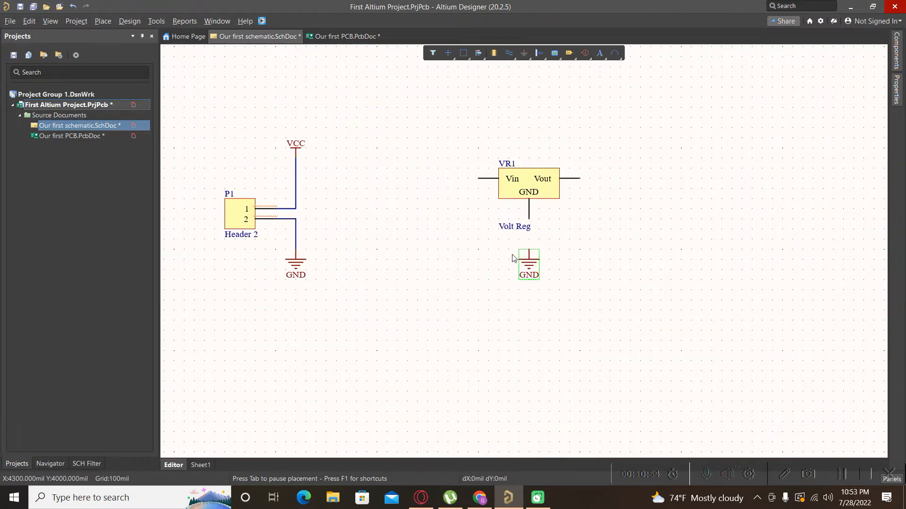
drag(509, 227, 487, 215)
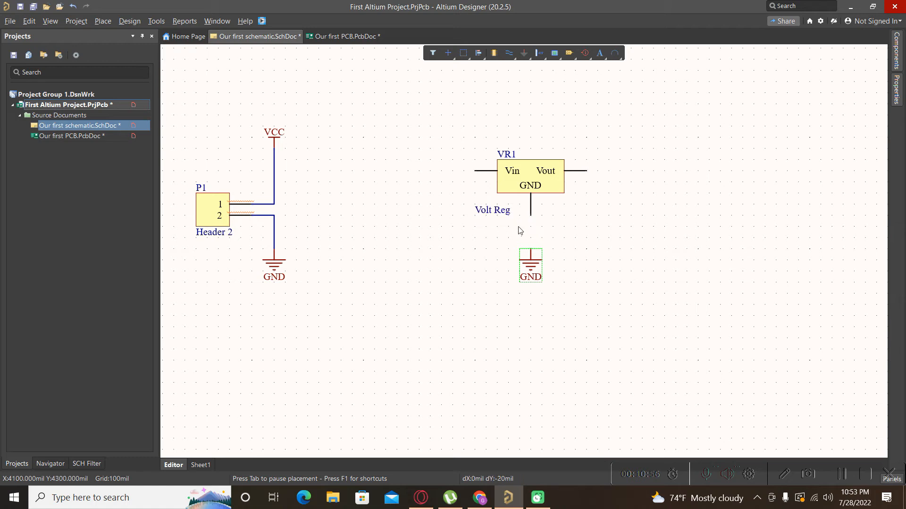
Search Miscellaneous Devices.IntLib for CAP and place one Cap Semi capacitor, rotated vertically, between header P1 and VR1
scroll(495, 280, down, 1)
click(896, 58)
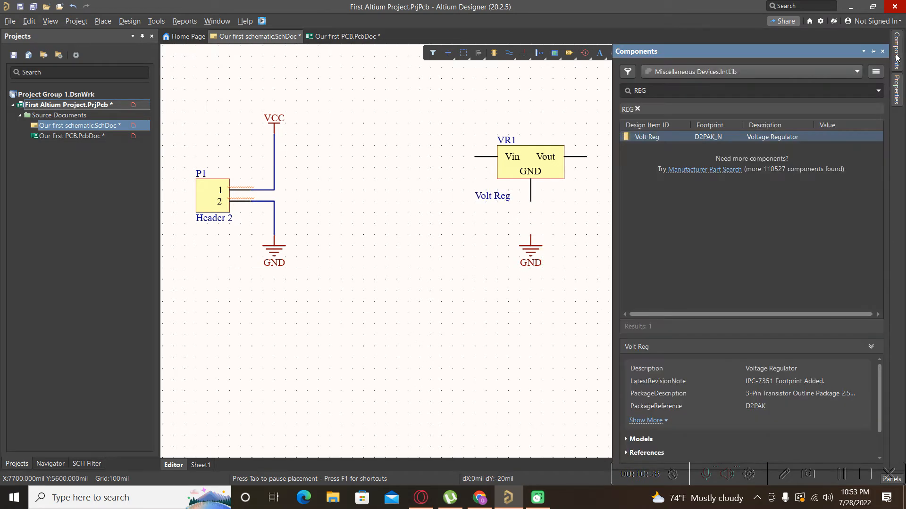
click(649, 91)
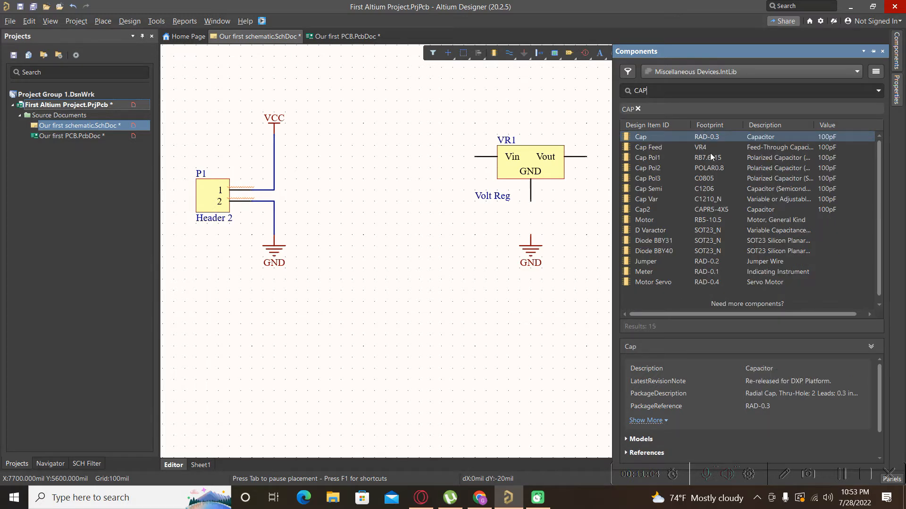
click(717, 189)
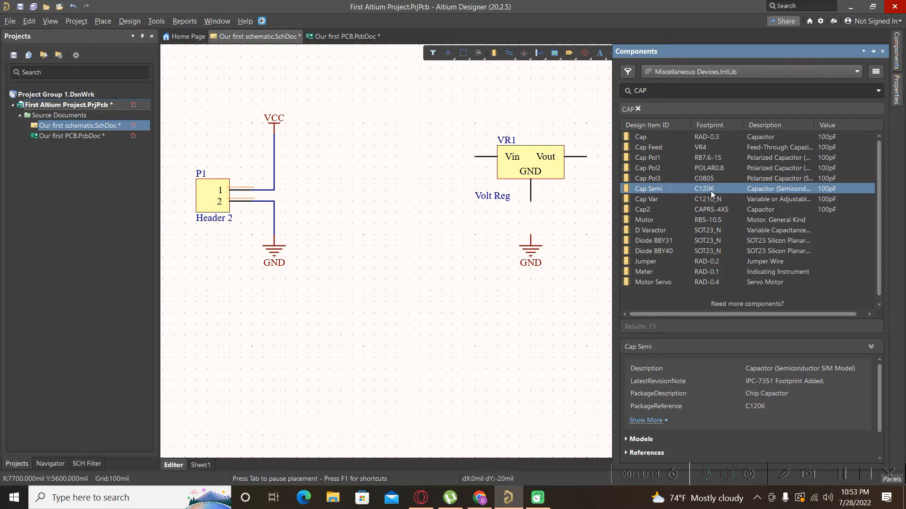
double_click(709, 190)
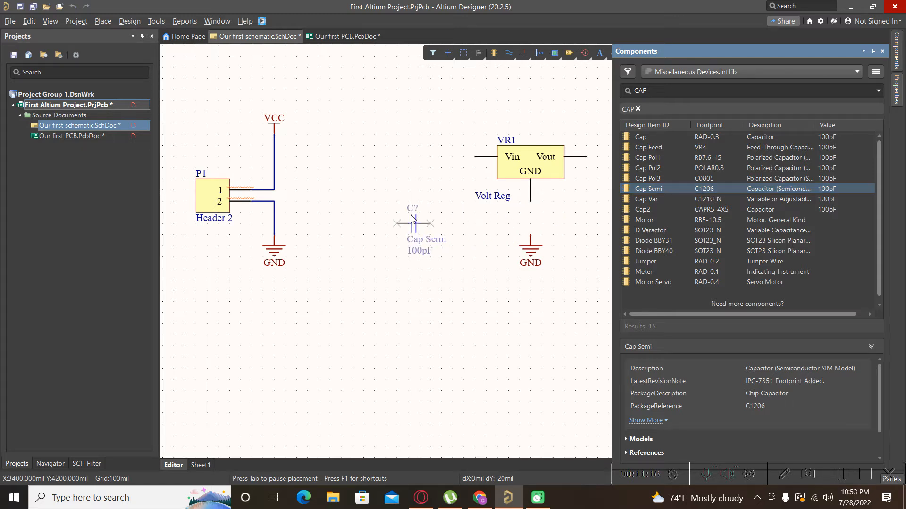
key(space)
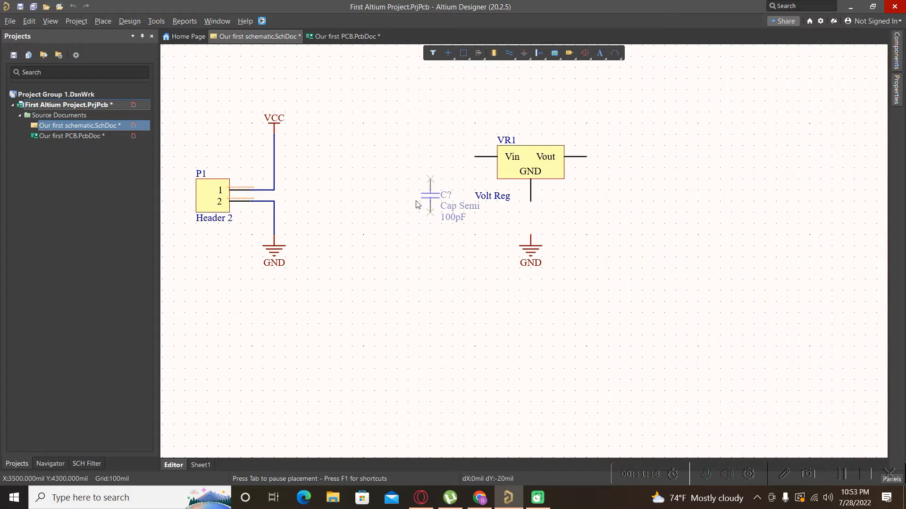
click(420, 206)
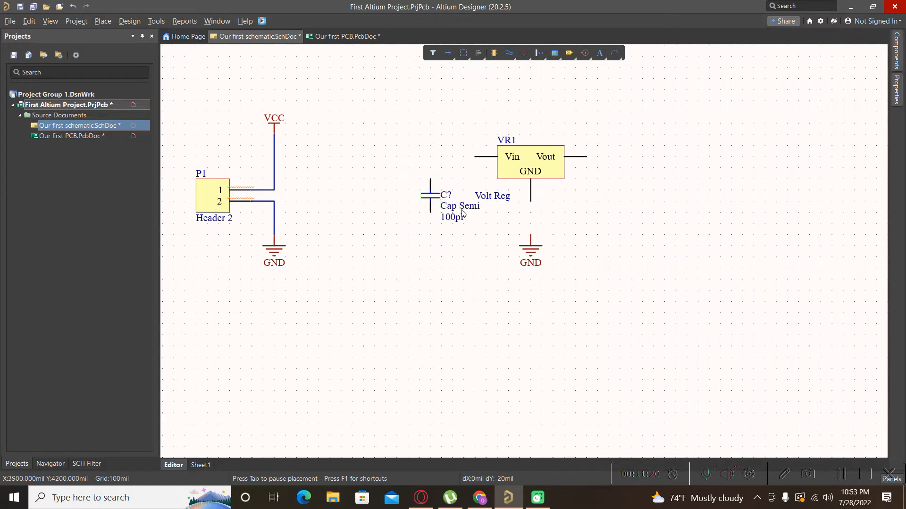
Move the capacitor's value and Cap Semi comment to its left side and shift the capacitor 100 mil left and 100 mil up
drag(456, 217, 416, 200)
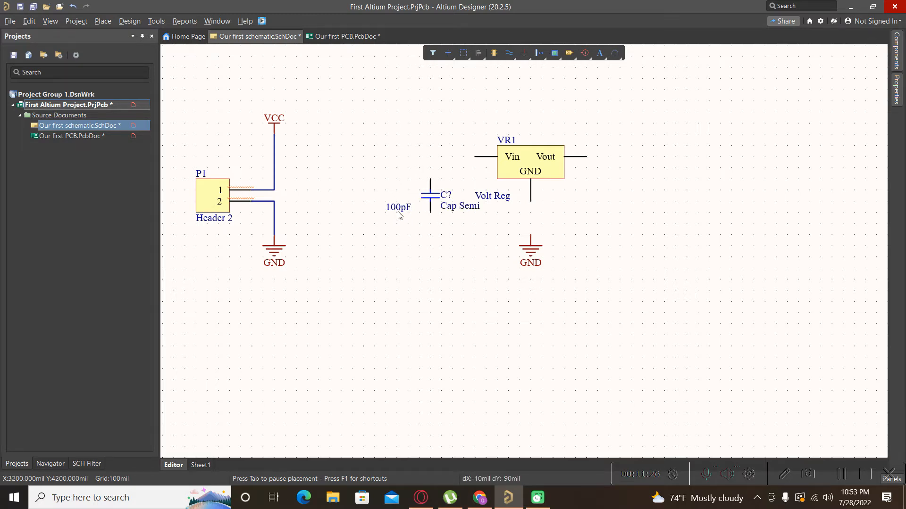
mouse_move(391, 200)
mouse_down()
mouse_move(400, 192)
mouse_move(396, 171)
mouse_move(400, 215)
mouse_move(387, 202)
mouse_move(405, 191)
mouse_up()
key(g)
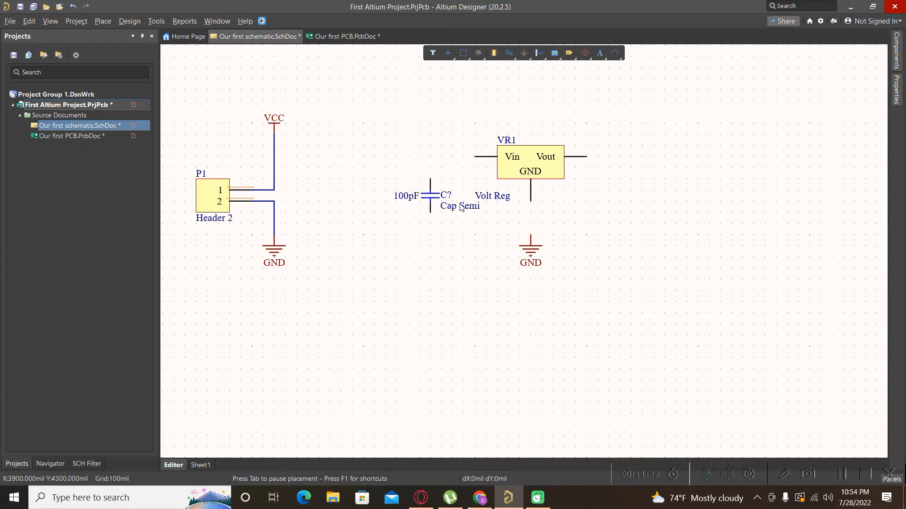
drag(464, 210, 416, 204)
key(g)
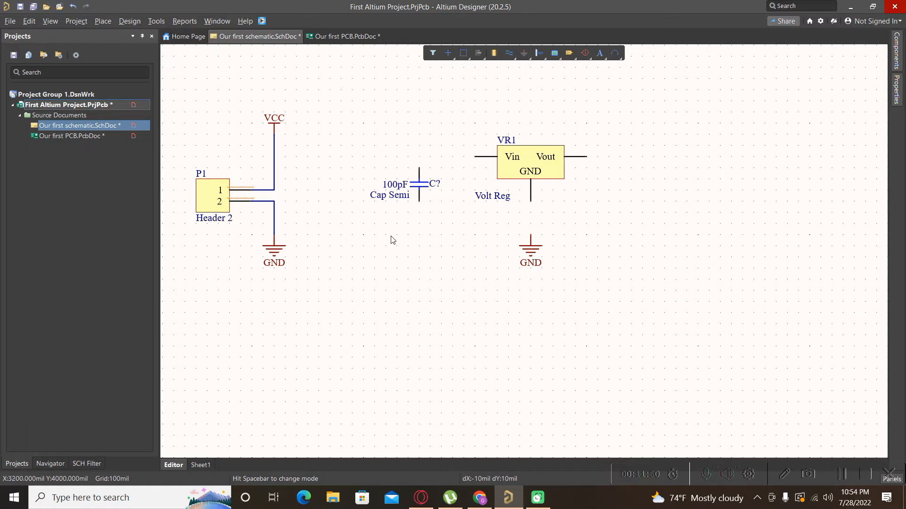
Paste a copy of the 100pF capacitor to the right of VR1, level with the original
click(420, 189)
click(626, 202)
key(ctrl+v)
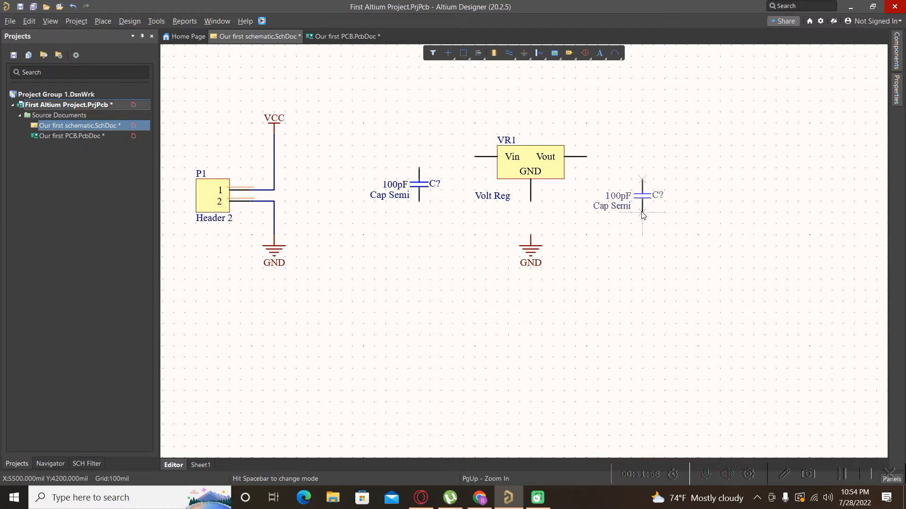
click(642, 202)
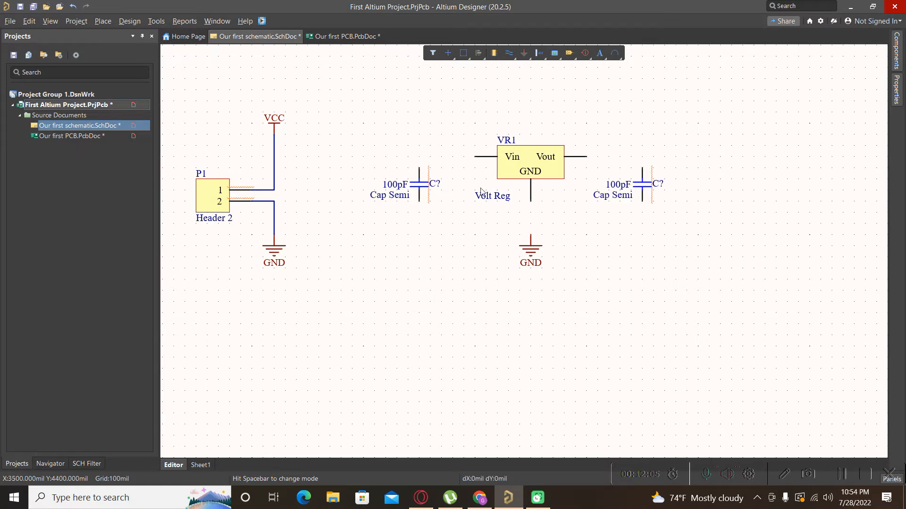
Set the value of the capacitor between P1 and VR1 to 10uF
click(392, 185)
double_click(392, 185)
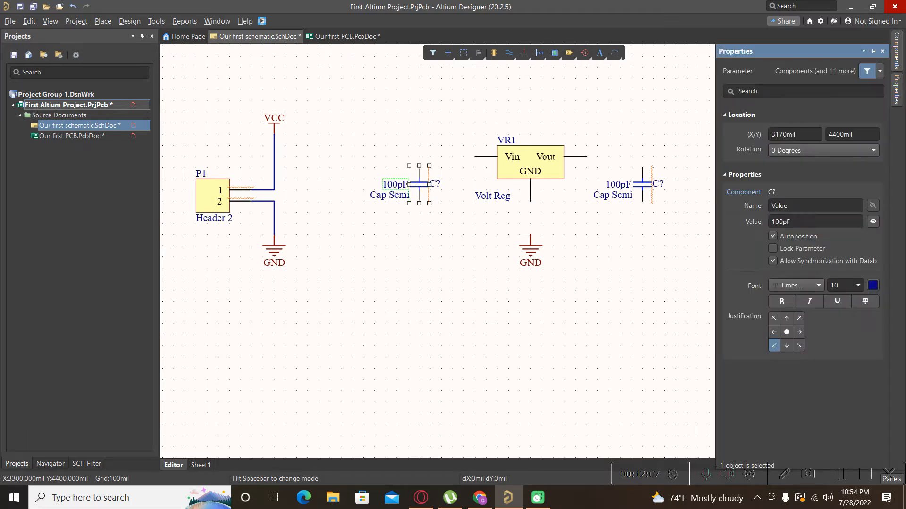
click(803, 221)
key(Return)
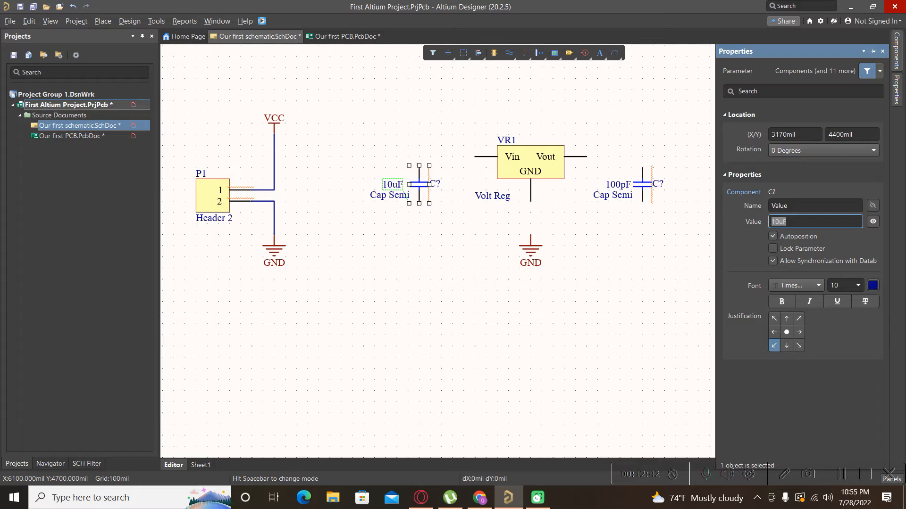
click(486, 249)
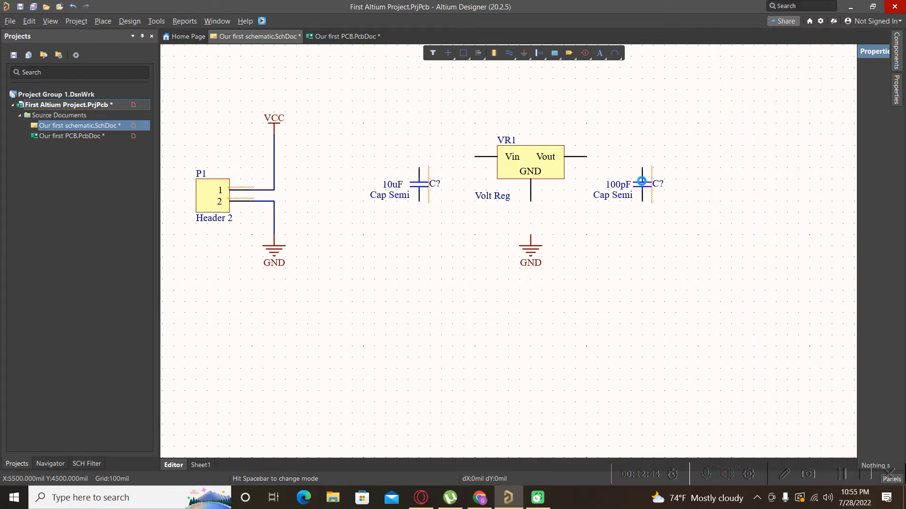
Replace the 100pF capacitor on VR1's output side with a copy of the 10uF capacitor, level with the original
click(642, 181)
key(Delete)
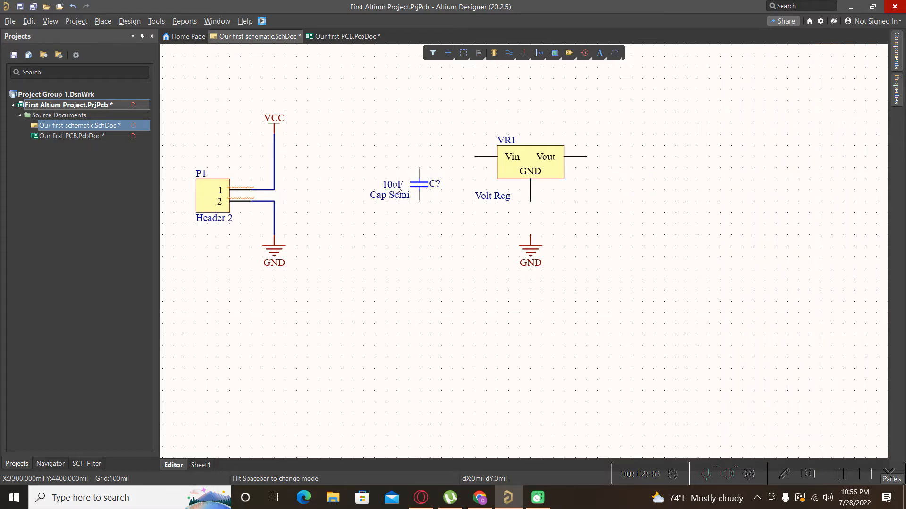
click(419, 185)
click(648, 189)
key(ctrl+v)
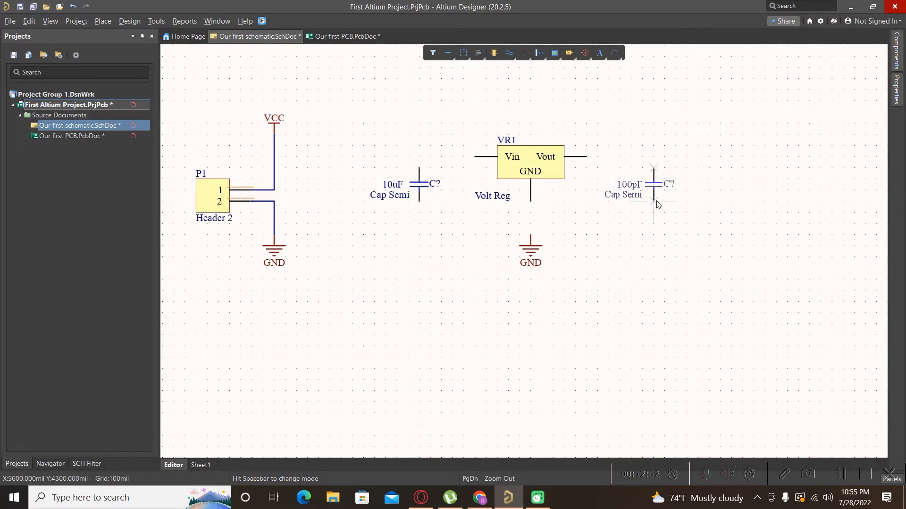
click(656, 201)
mouse_move(419, 192)
mouse_down()
mouse_move(406, 207)
mouse_move(416, 204)
mouse_up()
drag(652, 173, 642, 173)
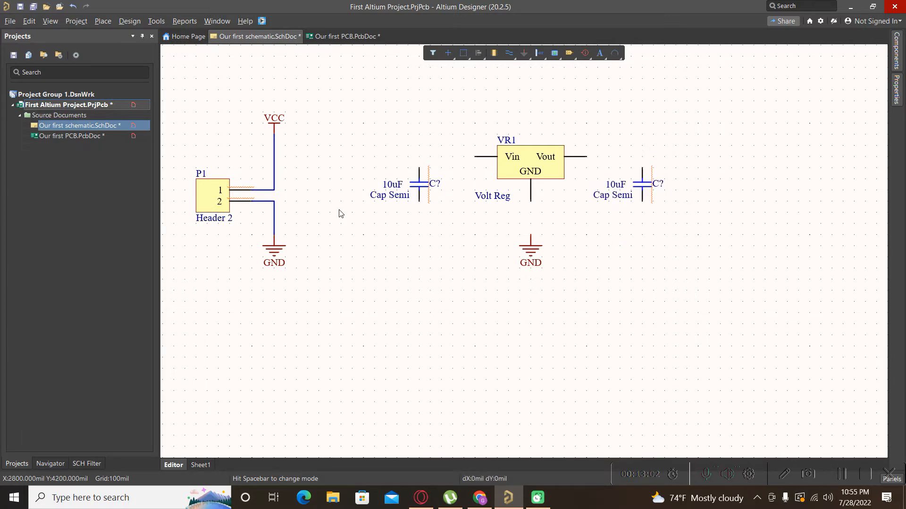
Wire VR1's Vin pin to the top of the input-side capacitor and its Vout pin to the top of the output-side capacitor
key(p)
key(w)
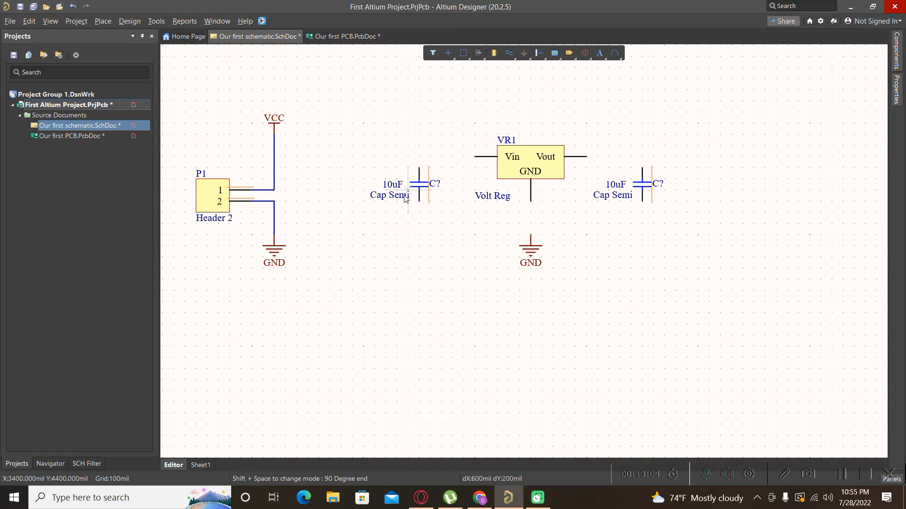
click(475, 156)
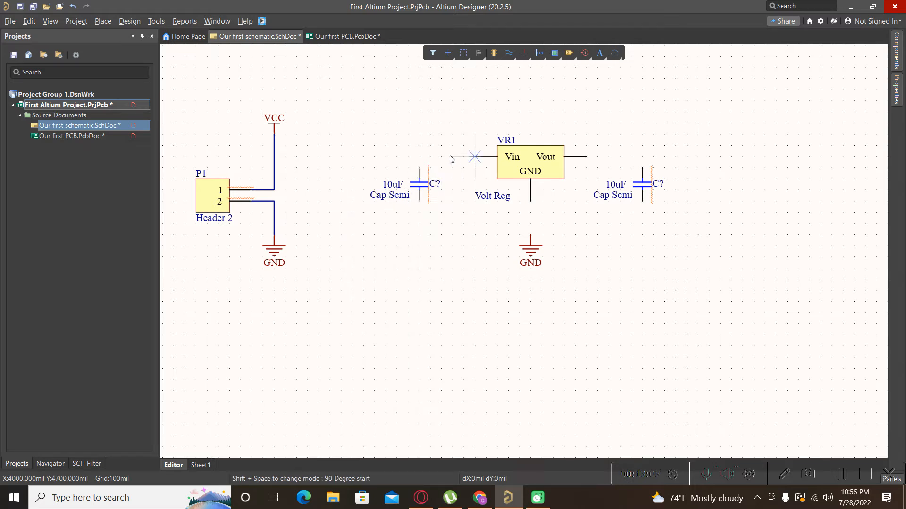
click(419, 168)
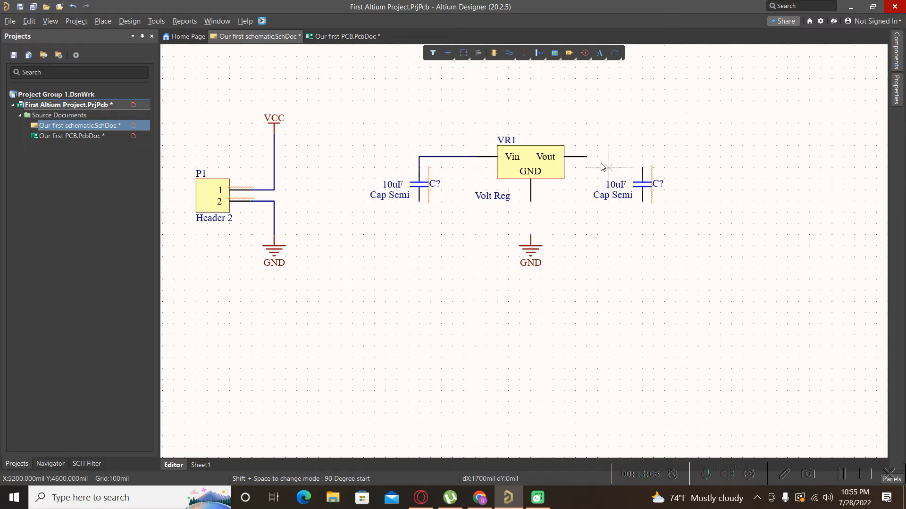
click(586, 156)
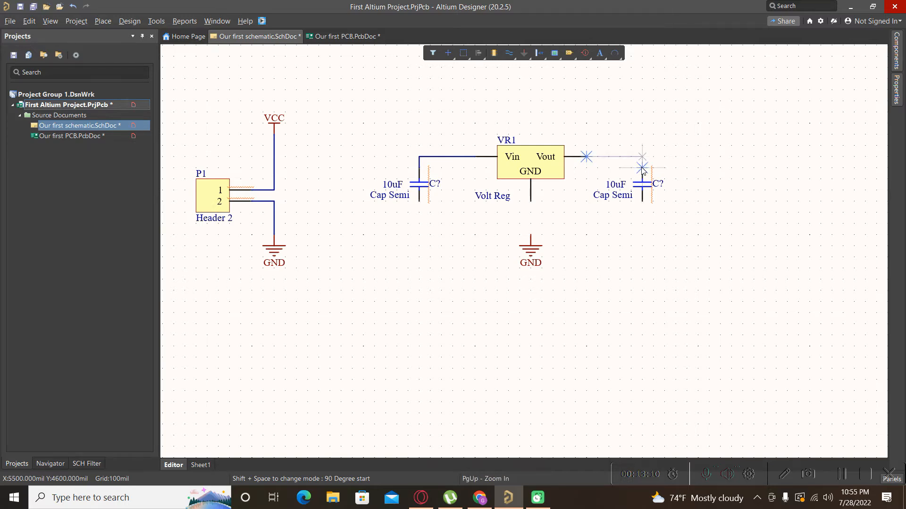
click(642, 169)
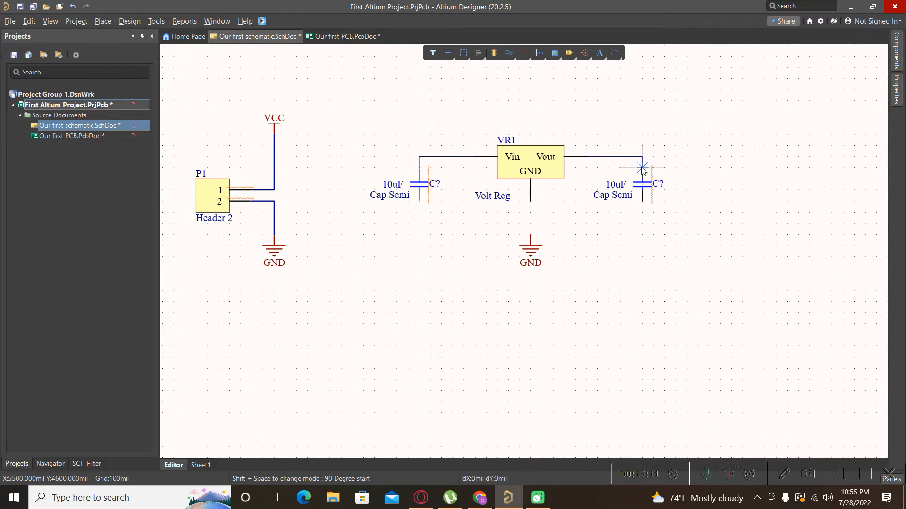
Wire VR1's GND pin to the GND port below it and join the lower pins of both capacitors to that wire
click(531, 235)
click(531, 201)
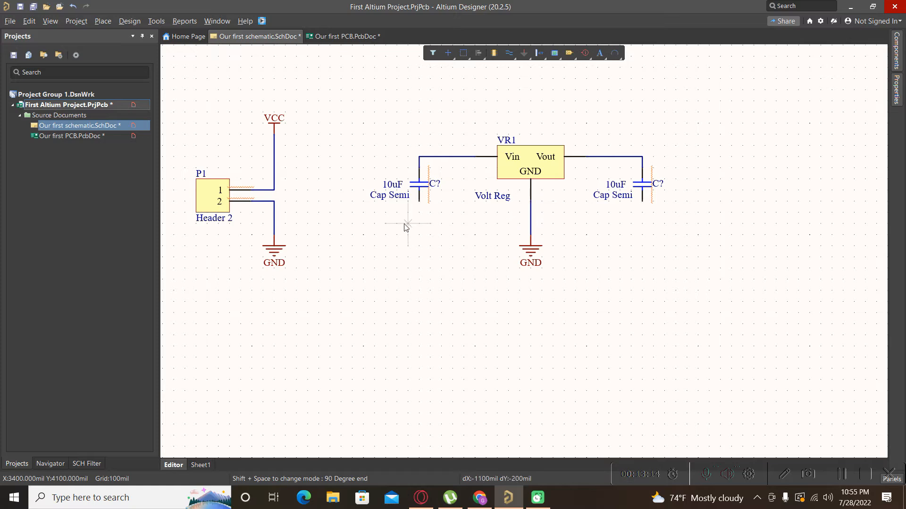
click(419, 201)
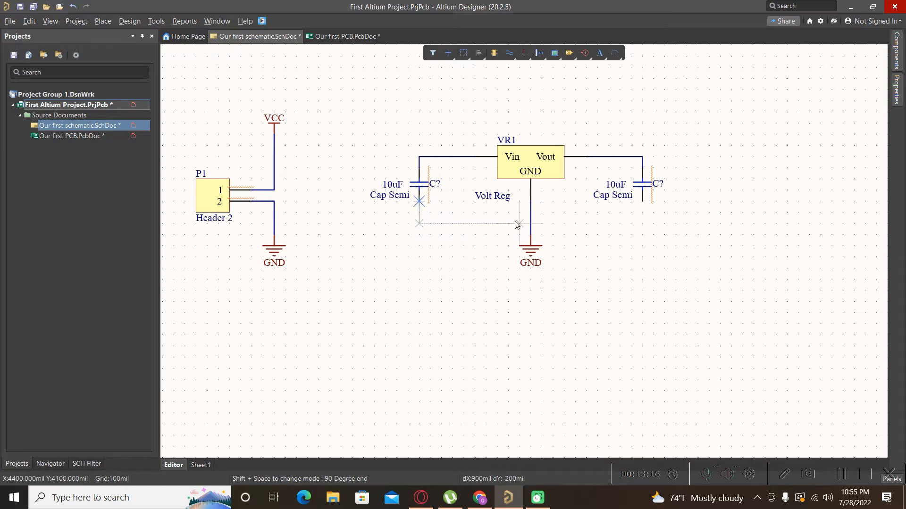
click(531, 223)
click(642, 201)
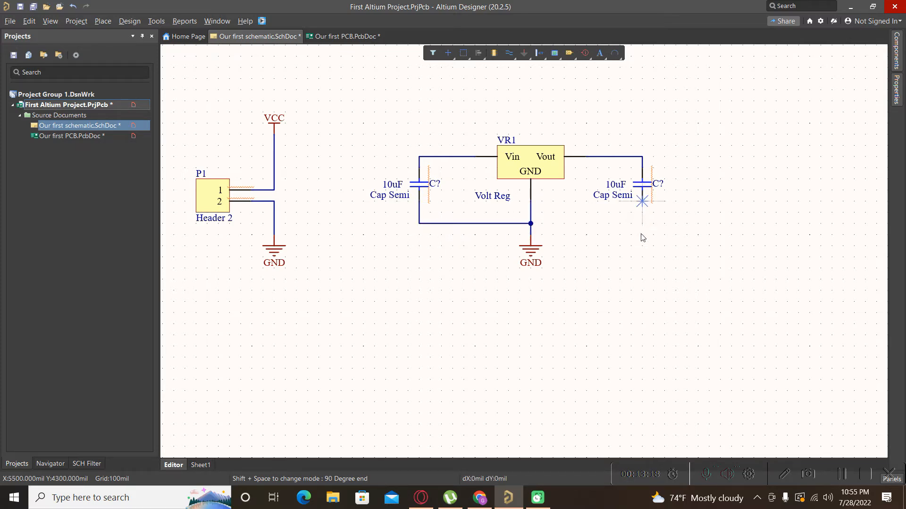
click(533, 225)
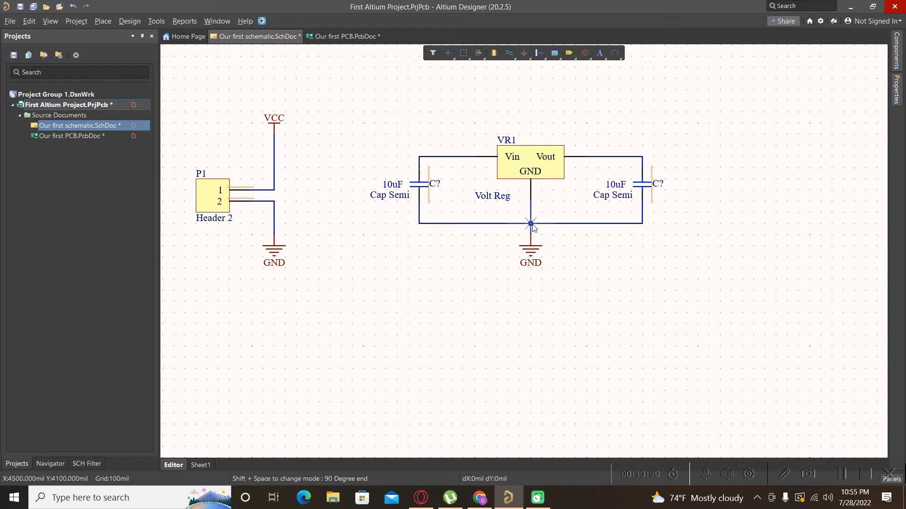
Extend the ground wire from the input-side capacitor to P1's GND wire, and connect the Vin wire to P1's VCC wire
click(419, 223)
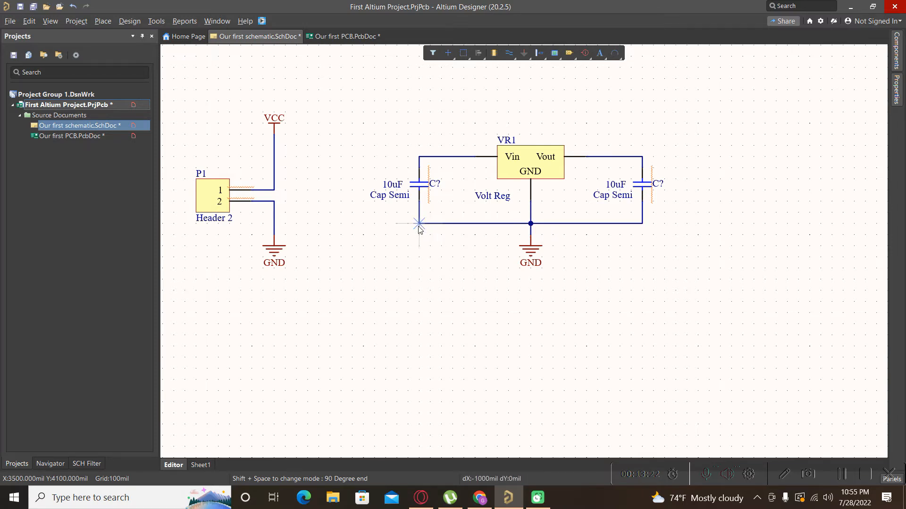
click(278, 227)
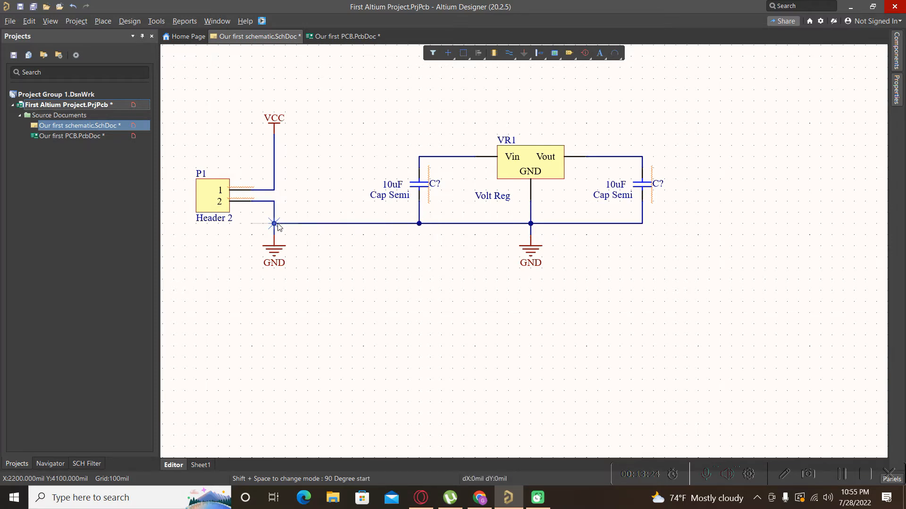
click(419, 156)
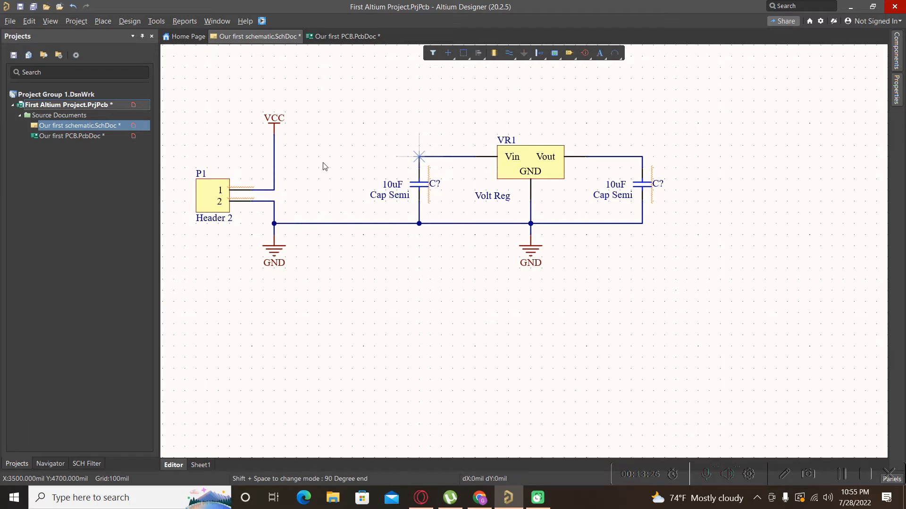
click(274, 156)
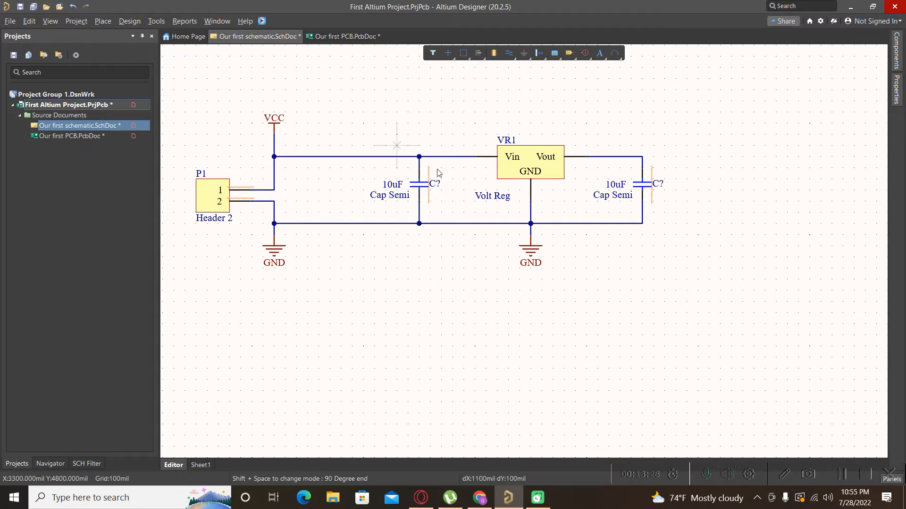
right_click(402, 257)
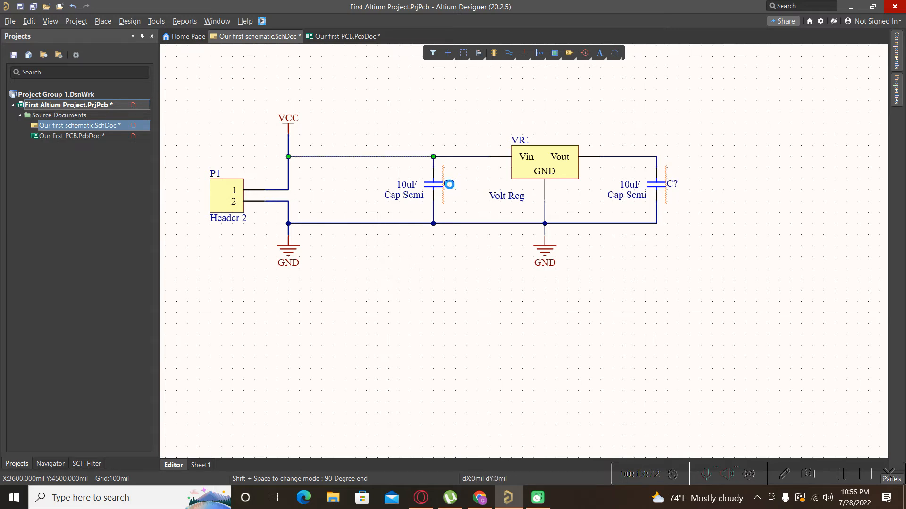
Set the designators to C1 for the input-side capacitor and C2 for the output-side capacitor
double_click(448, 184)
click(796, 223)
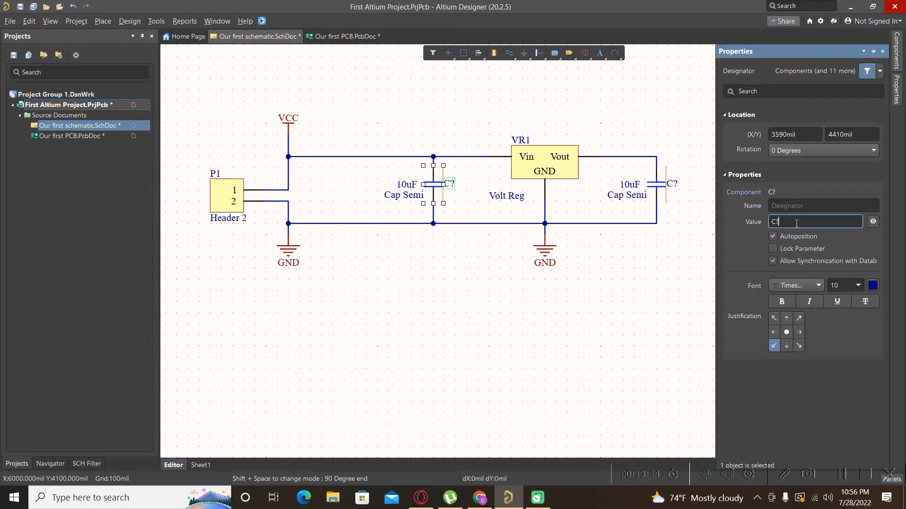
key(Return)
double_click(673, 184)
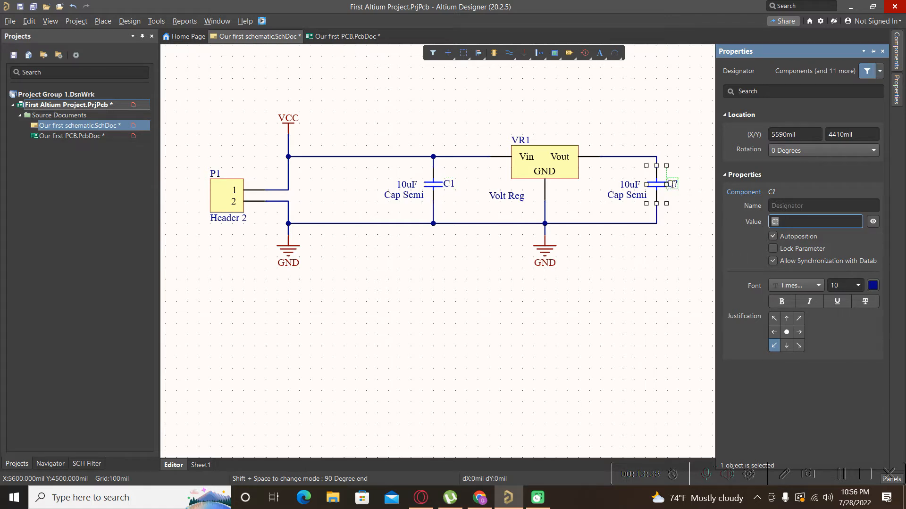
click(792, 225)
key(BackSpace)
text(2)
key(Return)
click(645, 287)
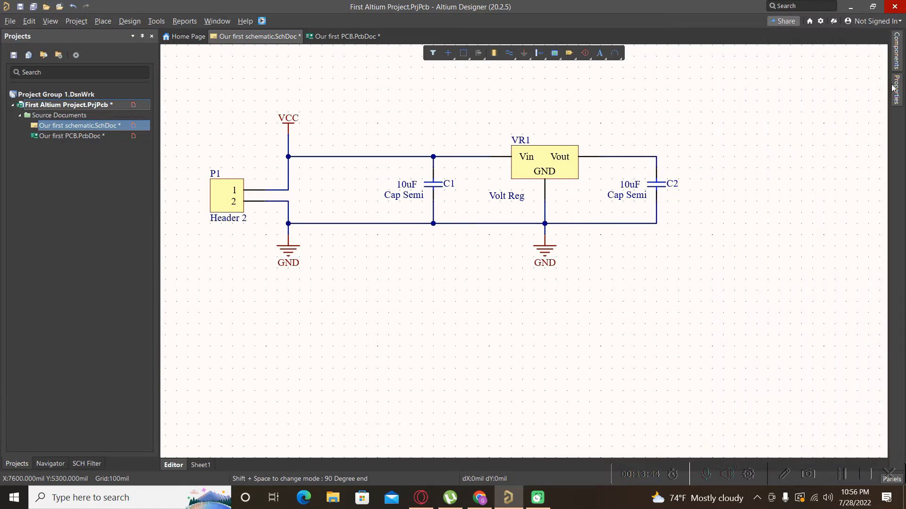
Search the Miscellaneous Devices library for "res" and place a Res1 resistor in the empty area below the circuit
click(896, 49)
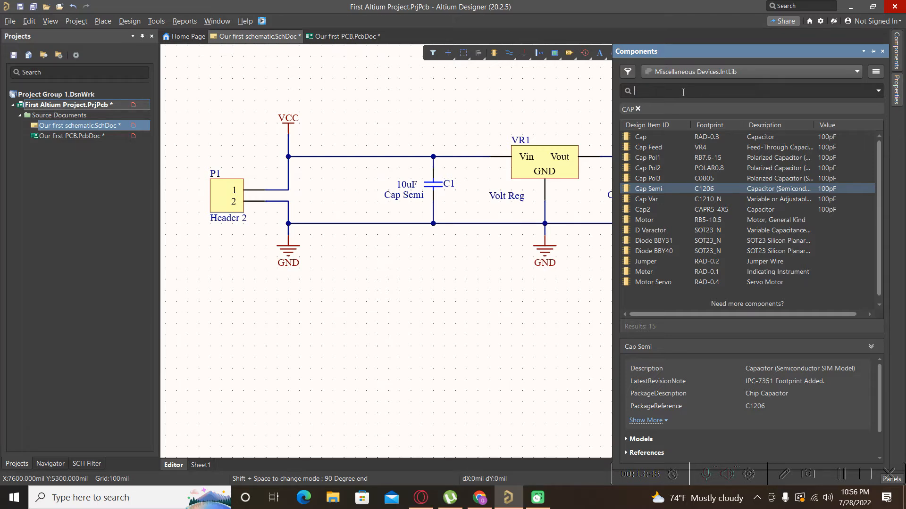
key(BackSpace)
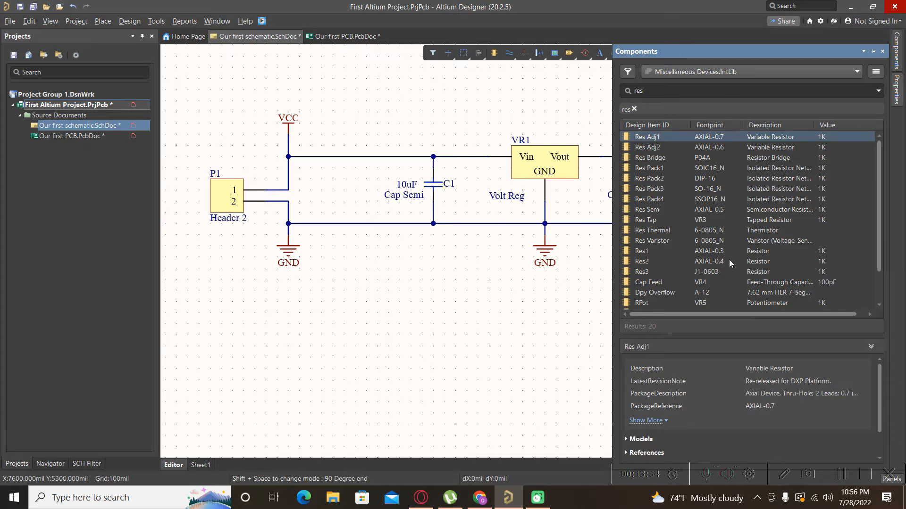
scroll(728, 260, down, 2)
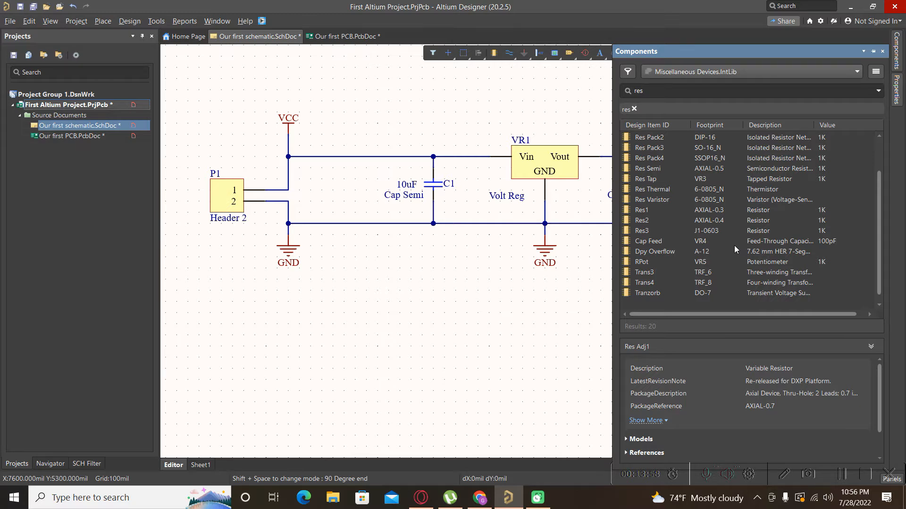
scroll(729, 233, up, 1)
scroll(732, 240, up, 1)
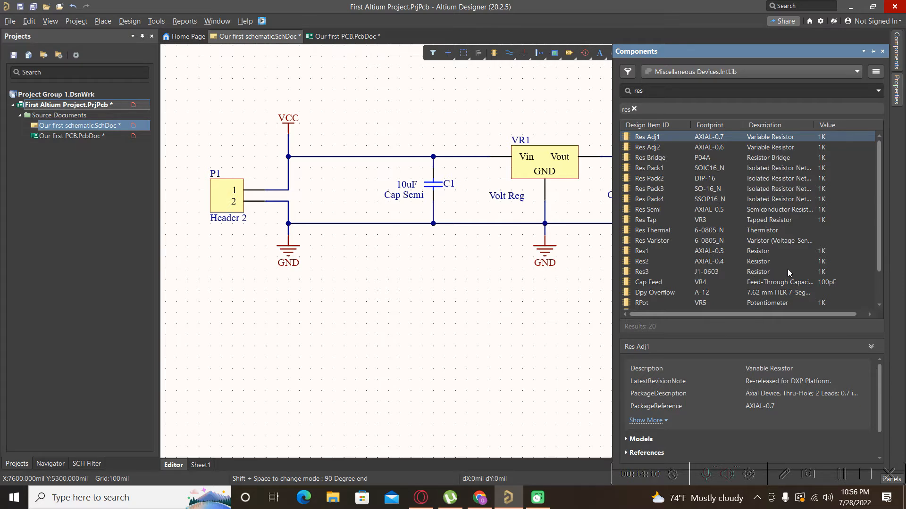
scroll(788, 273, down, 2)
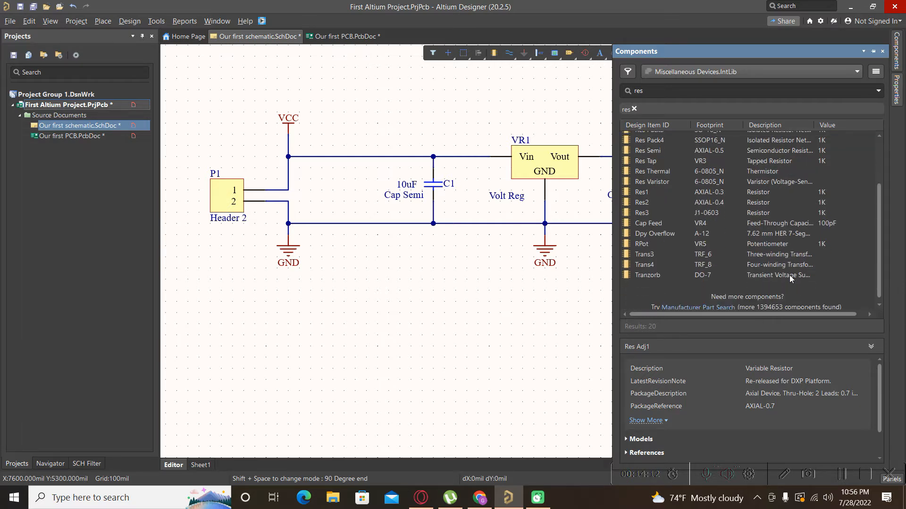
scroll(788, 275, up, 2)
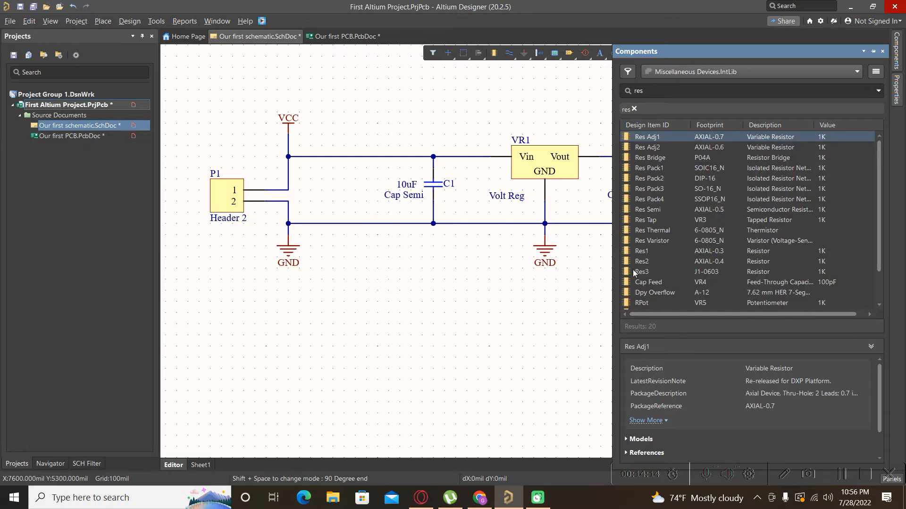
click(763, 254)
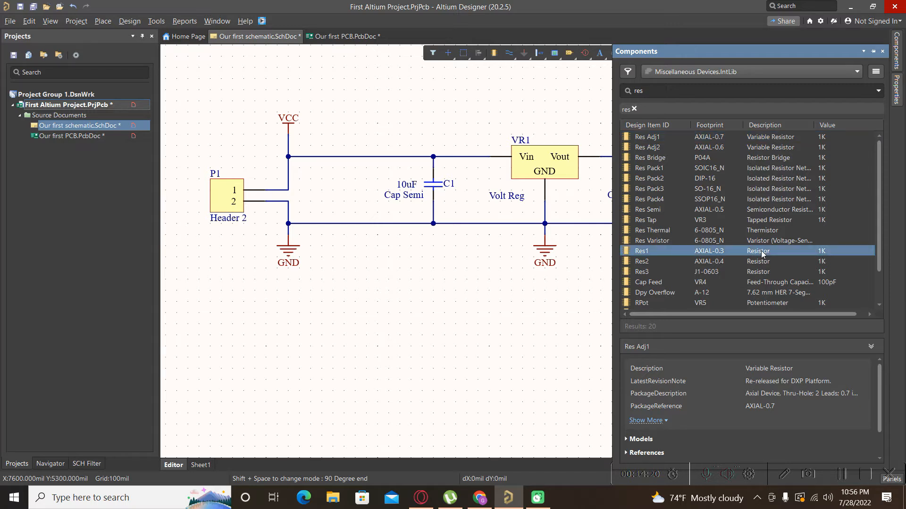
drag(763, 253, 472, 302)
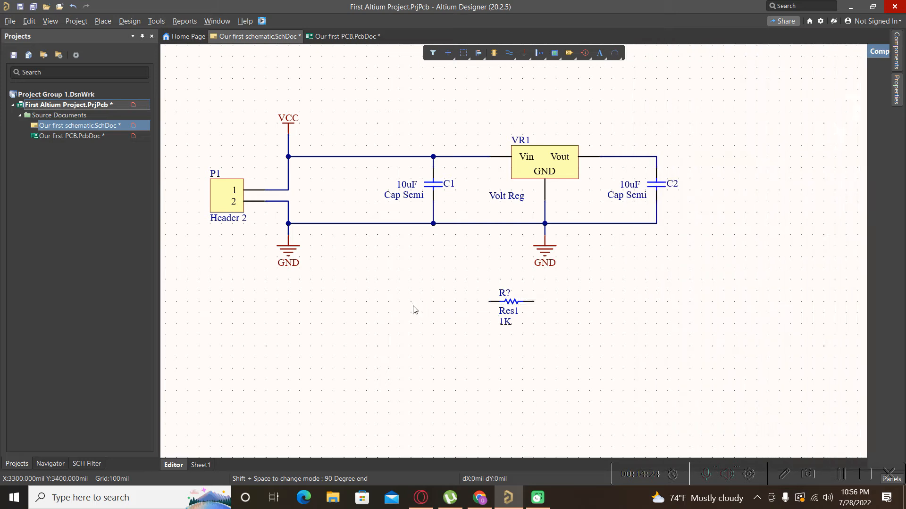
Move the resistor to the right of C2, level with the regulator's Vout wire
scroll(414, 310, down, 2)
ctrl+scroll(414, 309, down, 2)
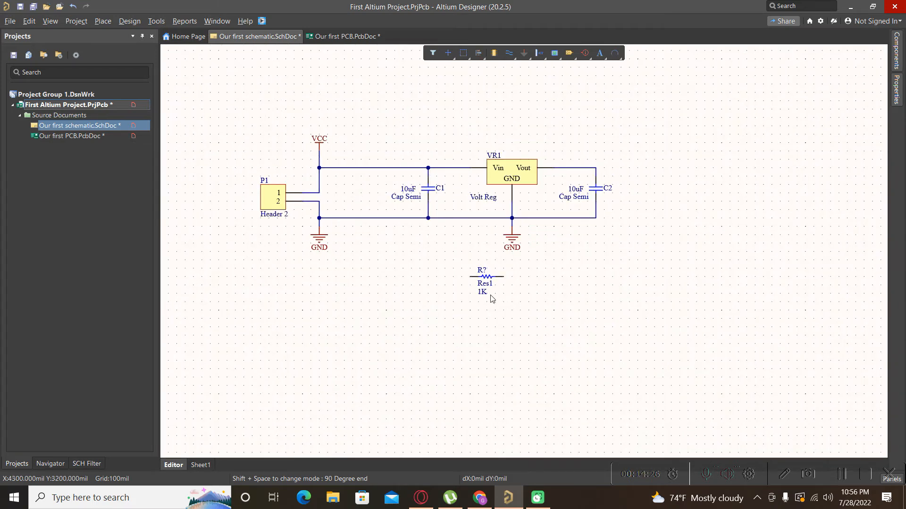
drag(487, 279, 656, 168)
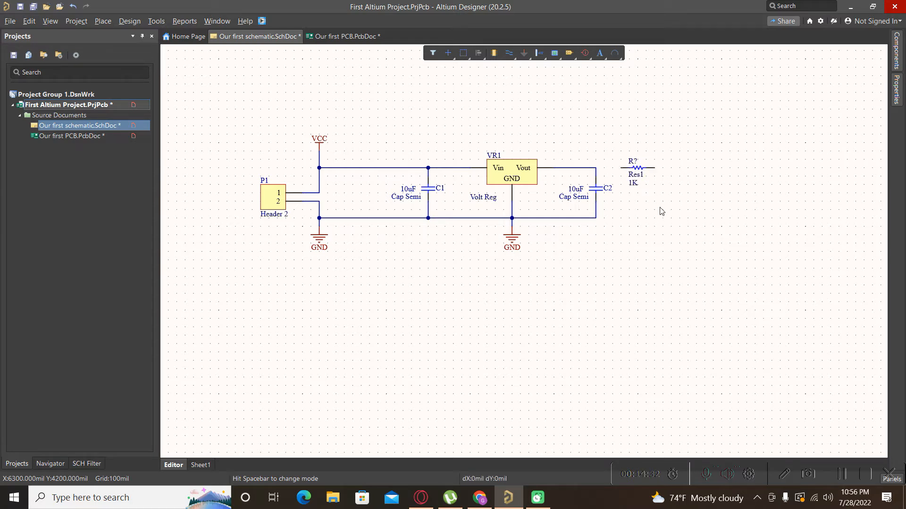
Wire the Vout line at the top of C2 to the near end of the resistor
key(p)
key(w)
scroll(596, 171, up, 1)
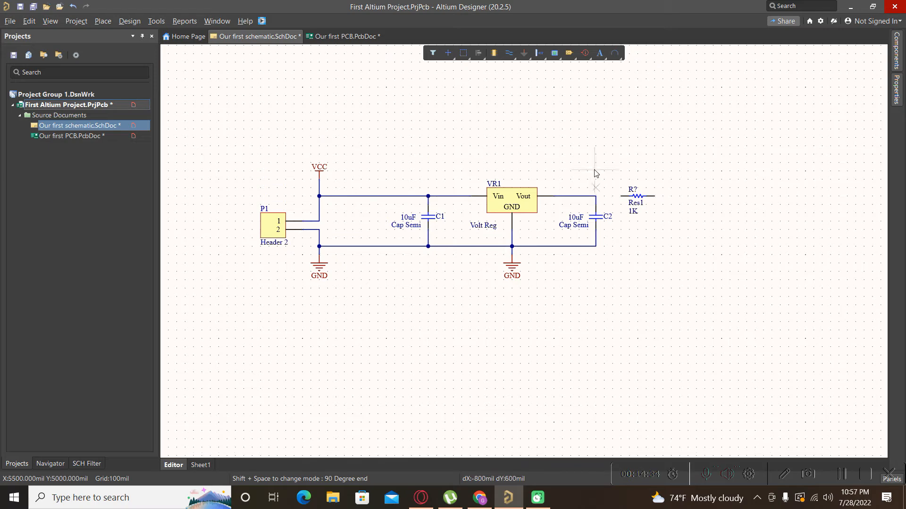
ctrl+scroll(594, 173, up, 3)
click(596, 178)
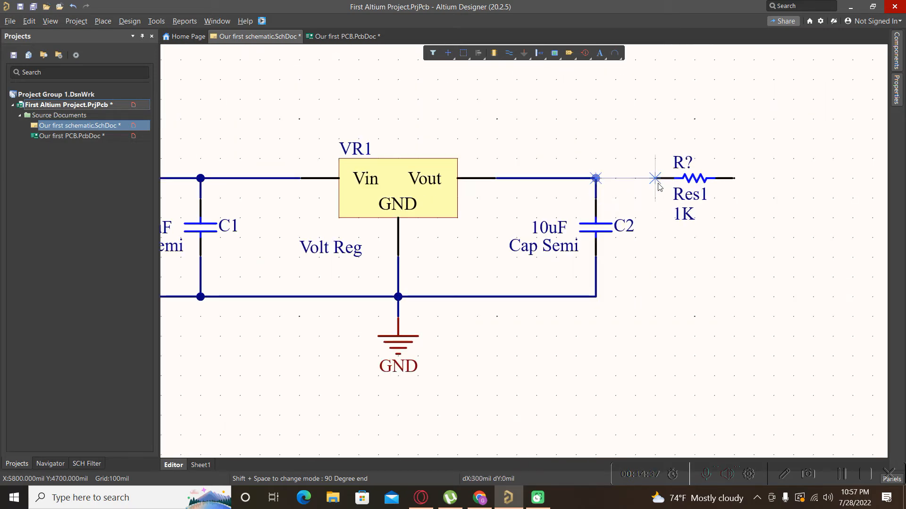
click(655, 178)
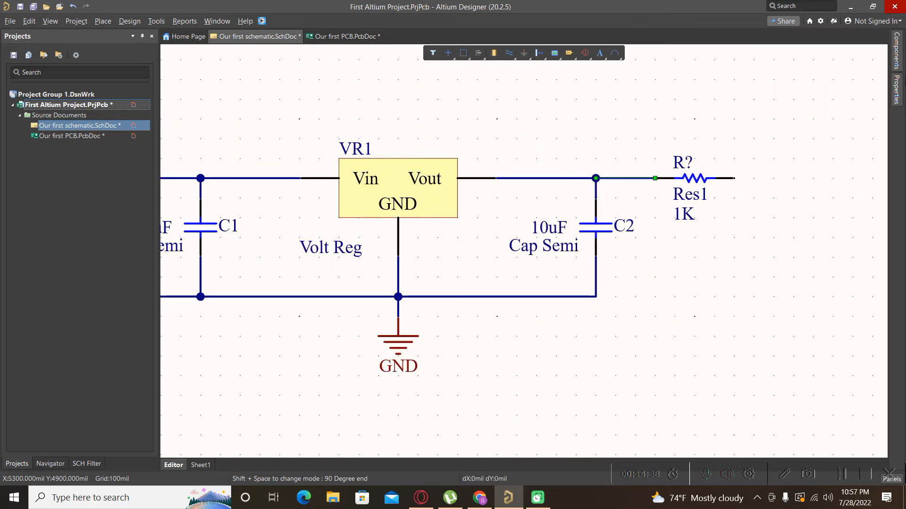
Search the component library for "led" and place an LED2 to the right of the resistor, in line with it
click(896, 62)
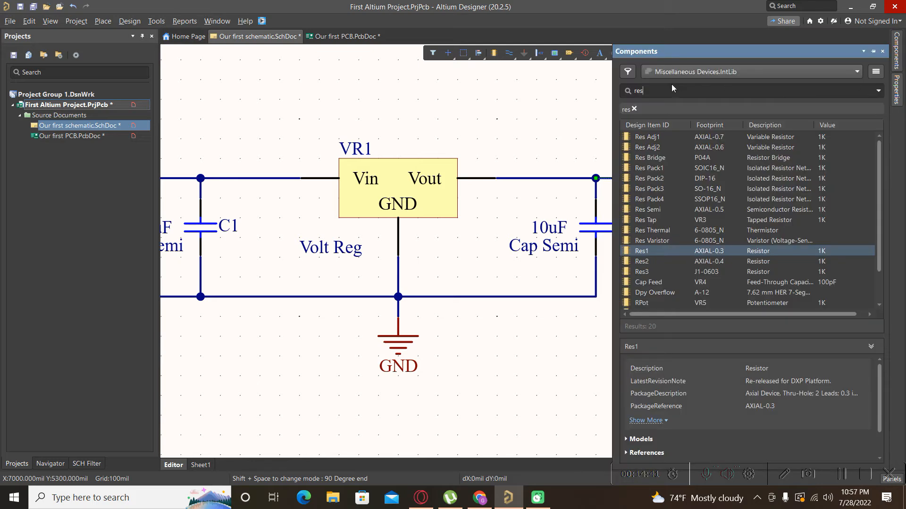
click(634, 109)
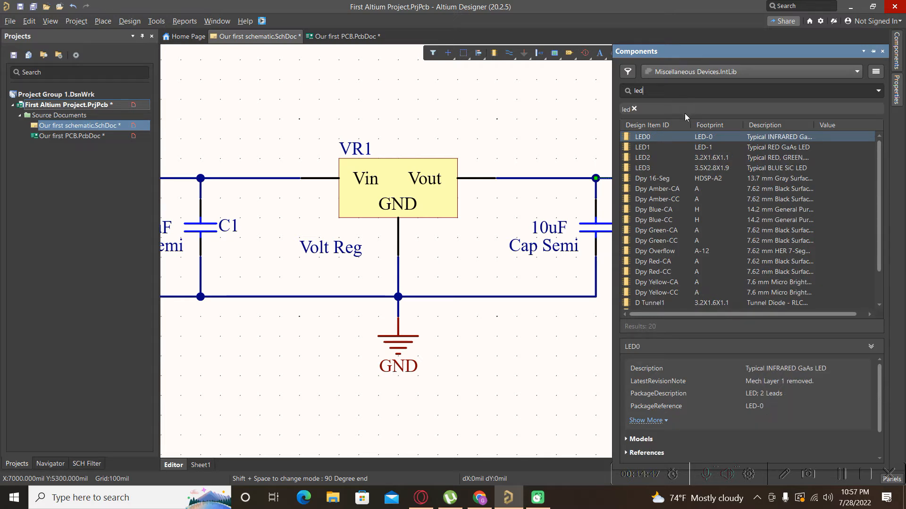
click(647, 157)
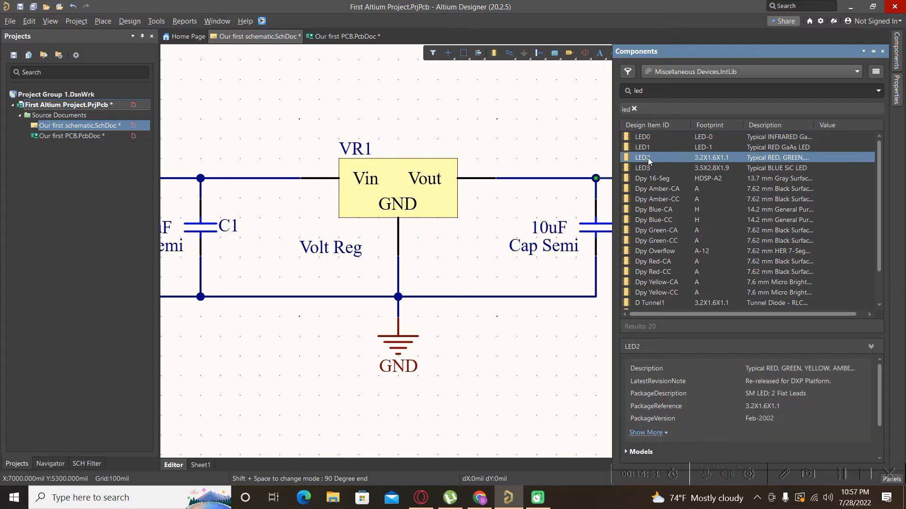
drag(648, 158, 514, 122)
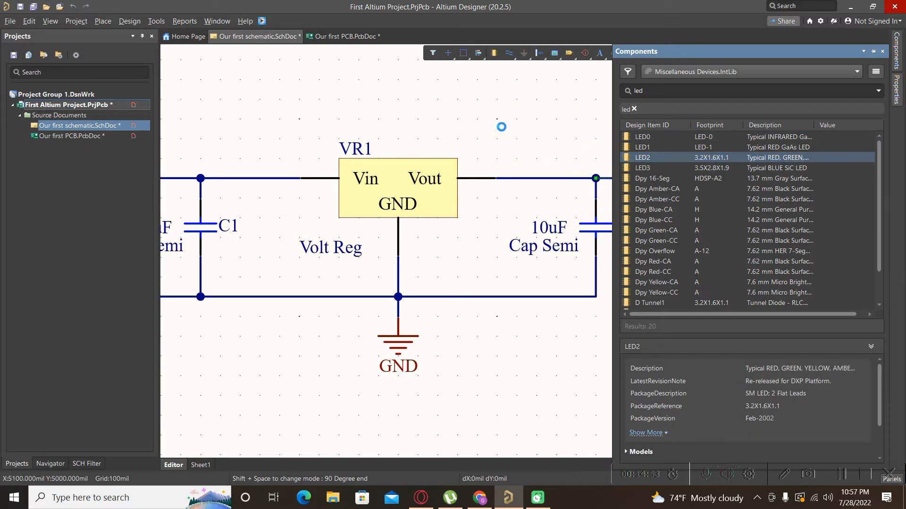
ctrl+scroll(474, 133, down, 2)
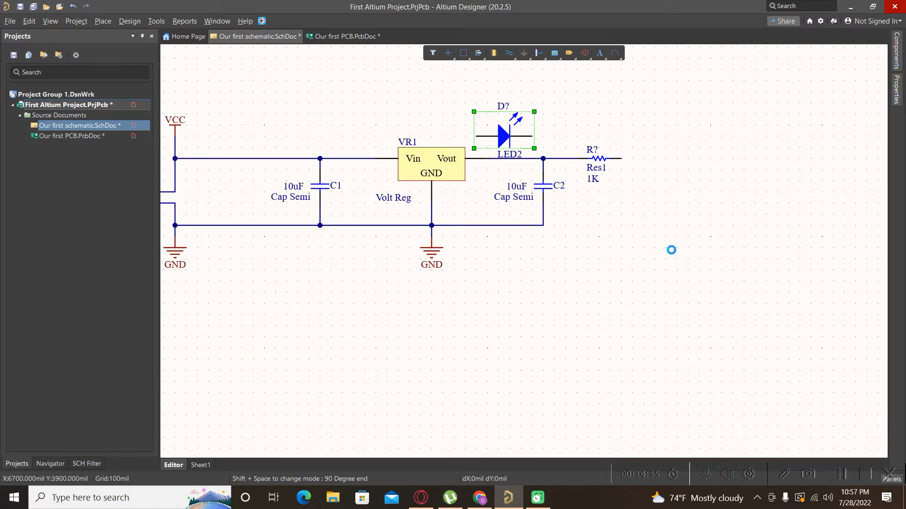
drag(533, 145, 689, 166)
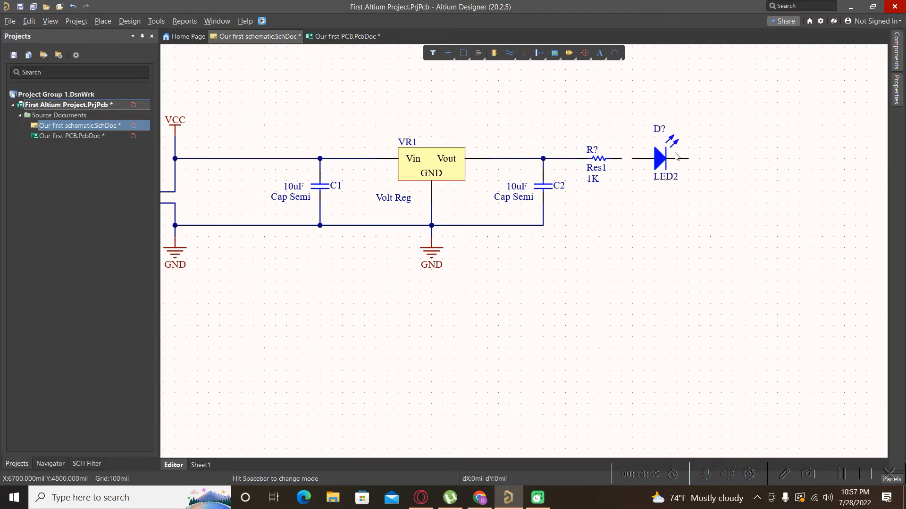
Wire the LED's anode to the free end of the resistor
ctrl+scroll(675, 154, up, 1)
key(p)
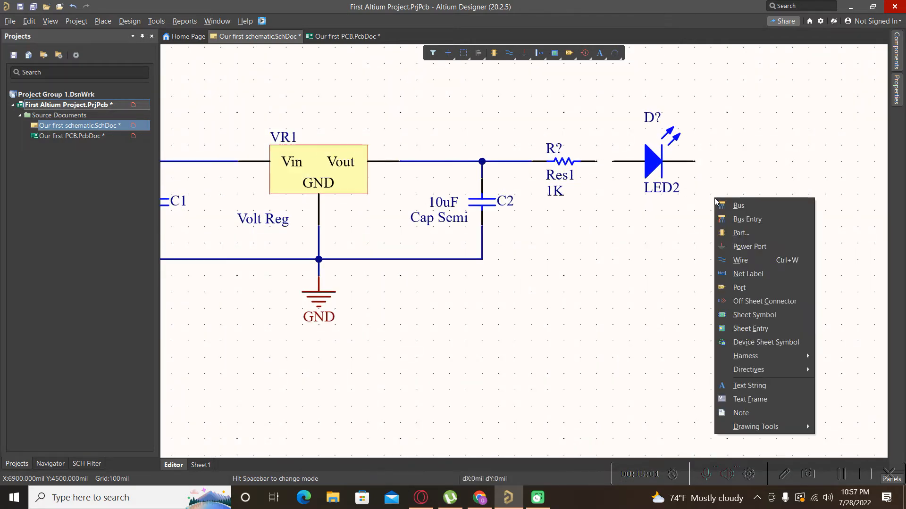
key(w)
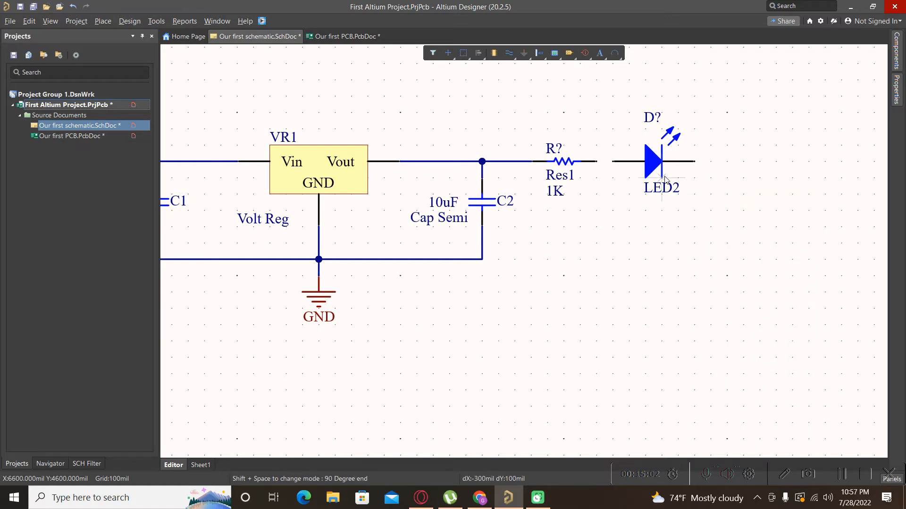
click(615, 164)
click(599, 164)
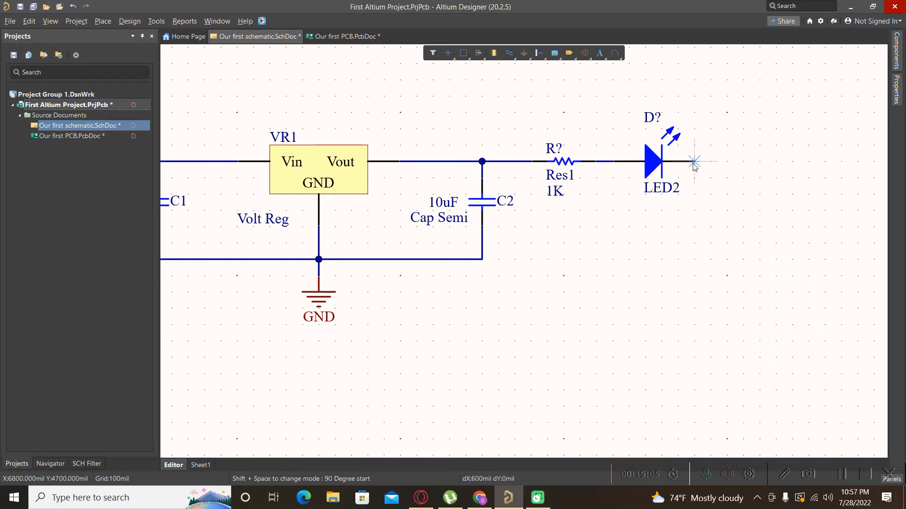
Wire the LED's cathode down and back to the ground wire at the bottom of C2
click(694, 161)
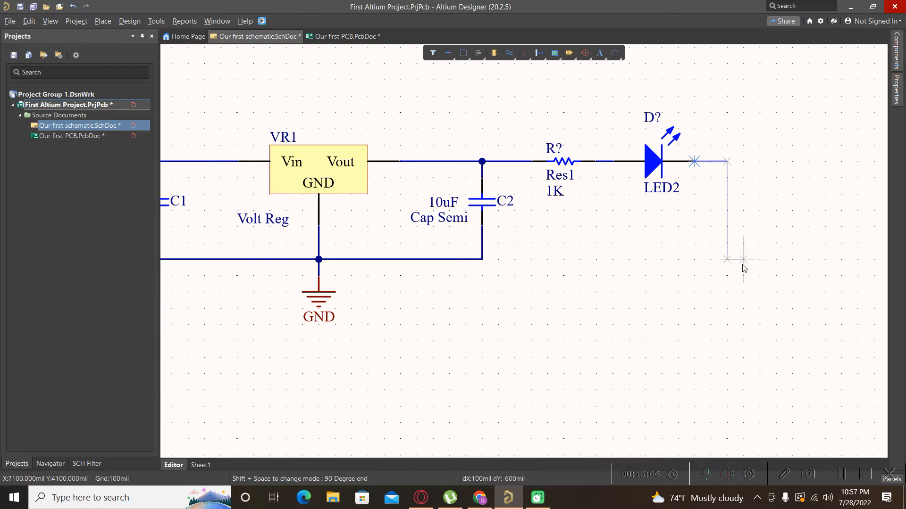
click(482, 260)
ctrl+scroll(542, 297, down, 1)
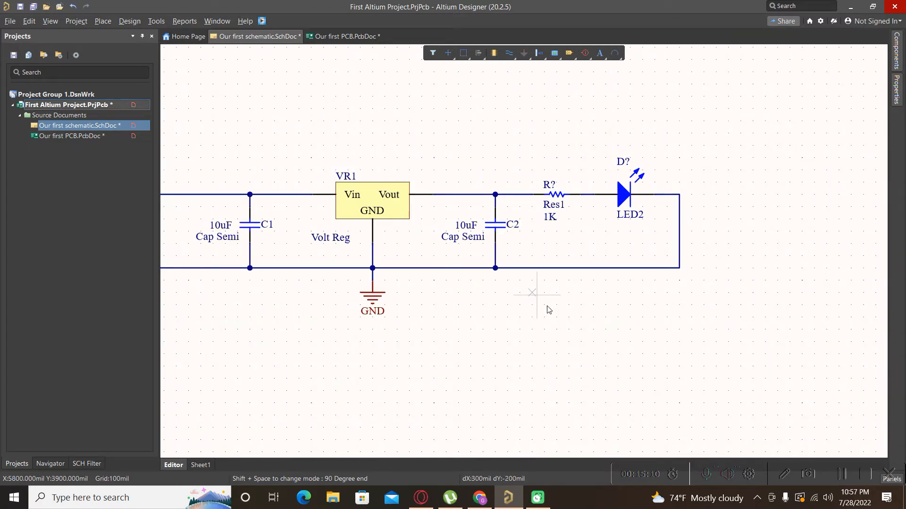
right_click(594, 326)
Set the resistor's designator to R1
double_click(553, 187)
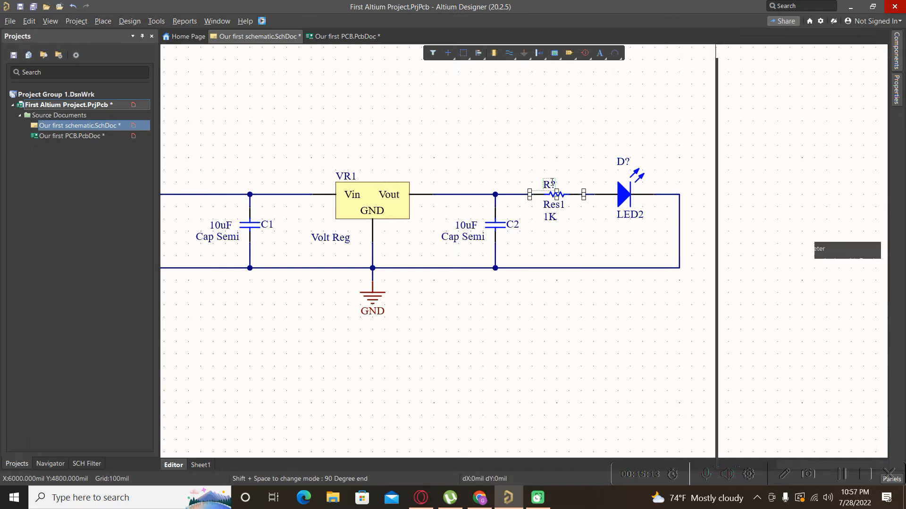
click(785, 222)
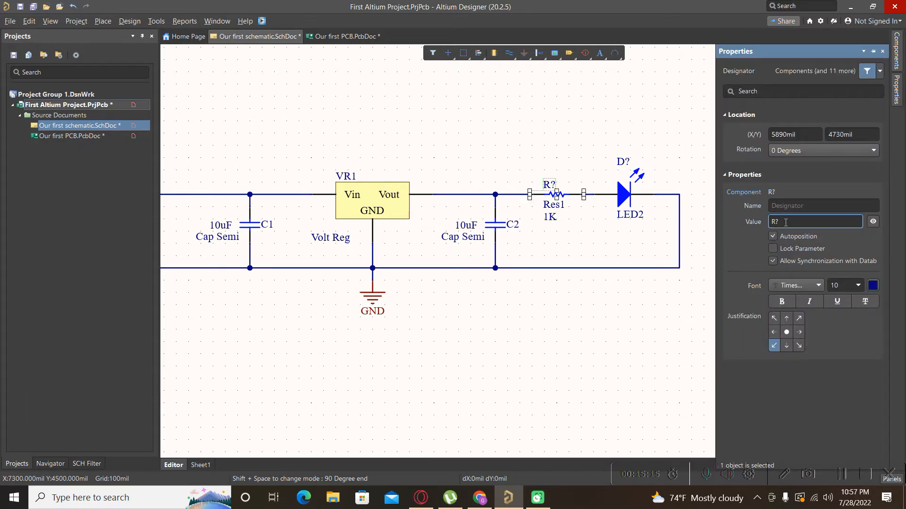
key(BackSpace)
text(1)
key(Return)
click(575, 148)
Set the LED's designator to D1
click(622, 161)
click(801, 222)
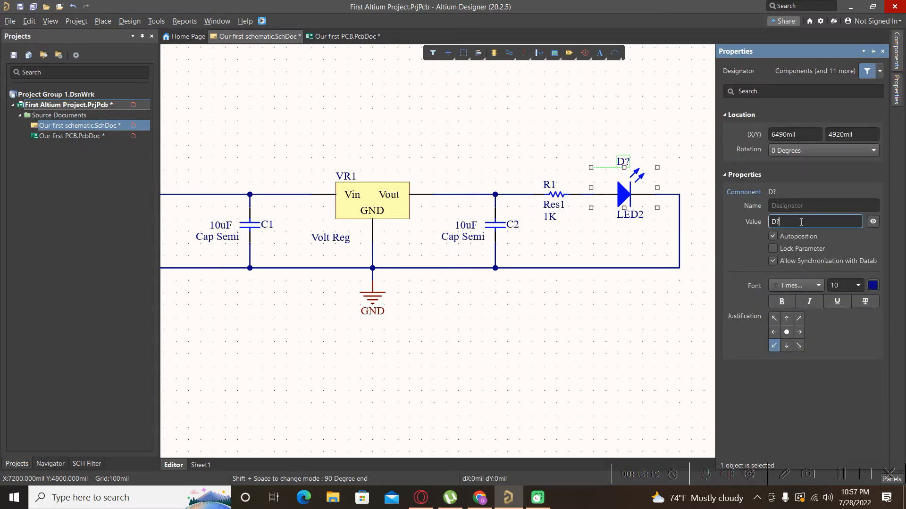
key(BackSpace)
text(1)
key(Return)
click(547, 347)
ctrl+scroll(555, 357, down, 1)
ctrl+scroll(547, 354, down, 2)
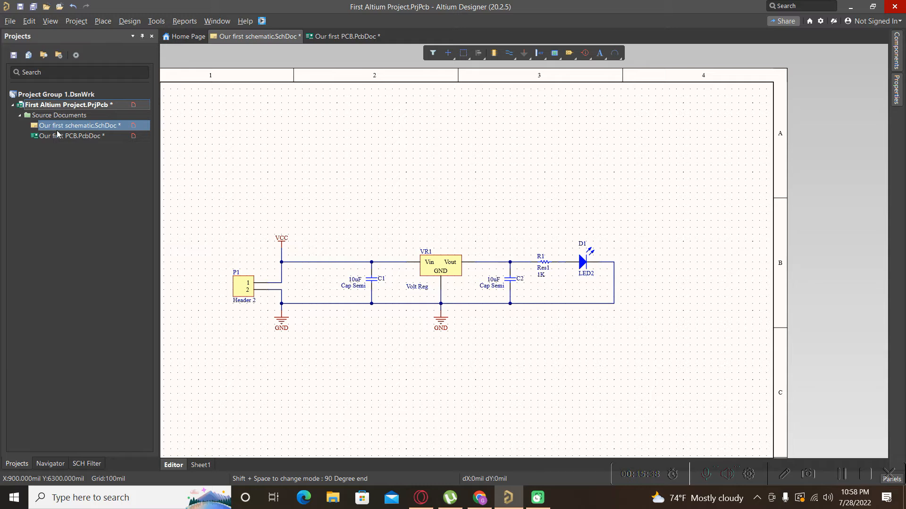
drag(236, 217, 658, 385)
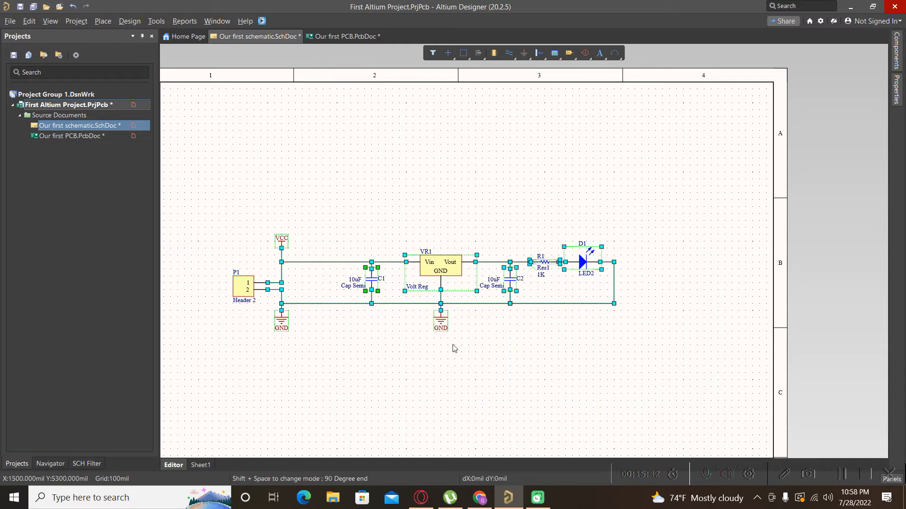
click(309, 365)
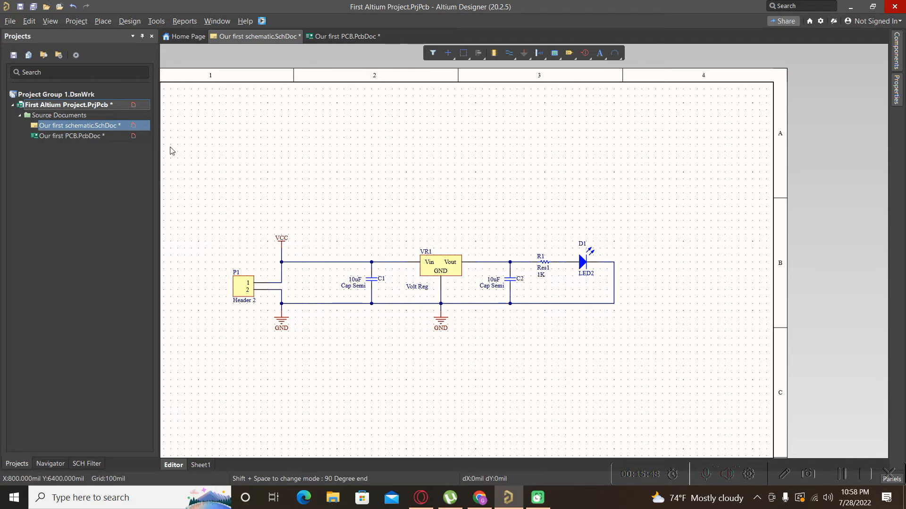
Update Our first PCB.PcbDoc from the schematic, validating and executing all changes in the engineering change order
click(130, 22)
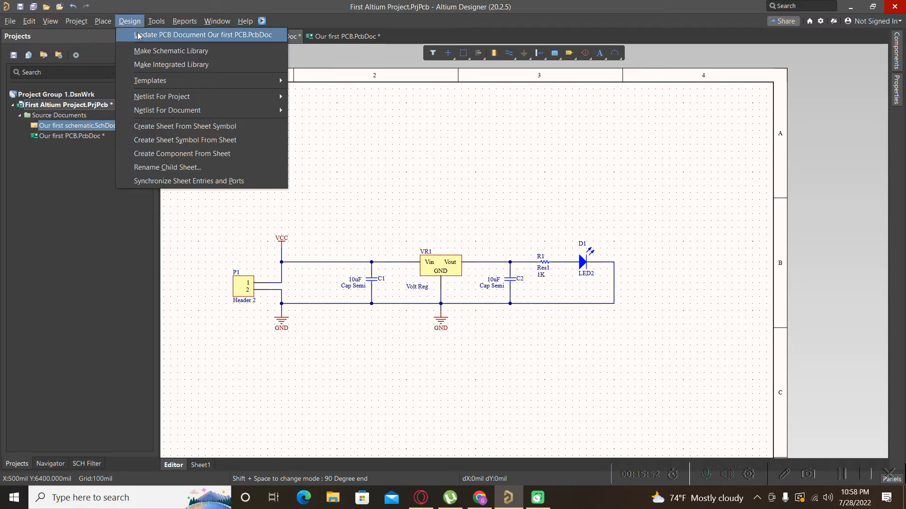
click(138, 36)
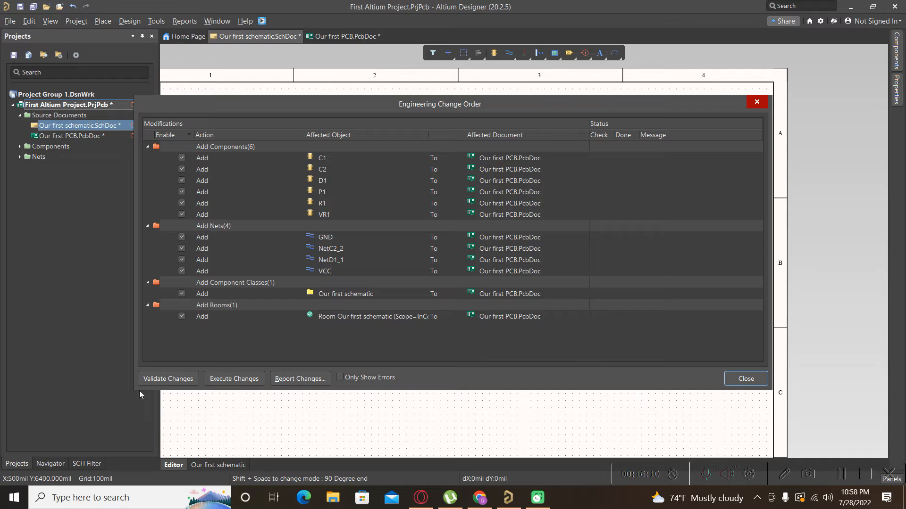
click(173, 382)
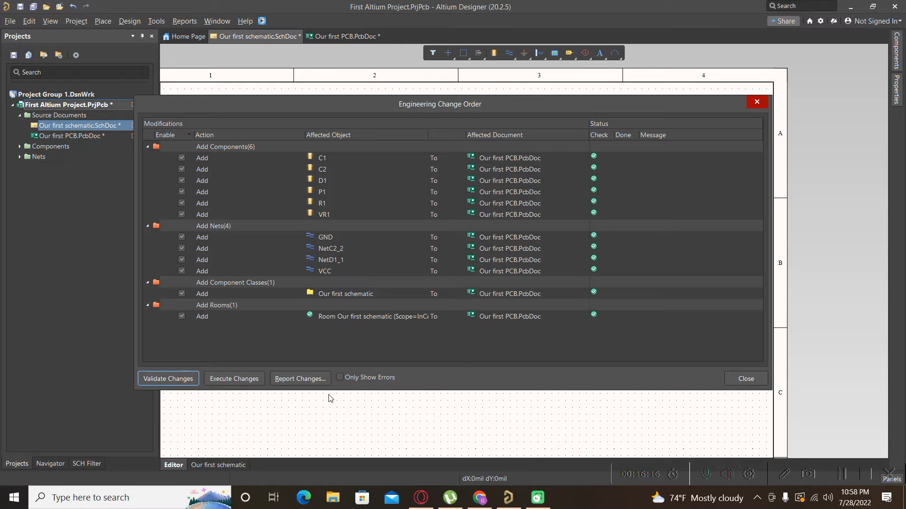
click(223, 383)
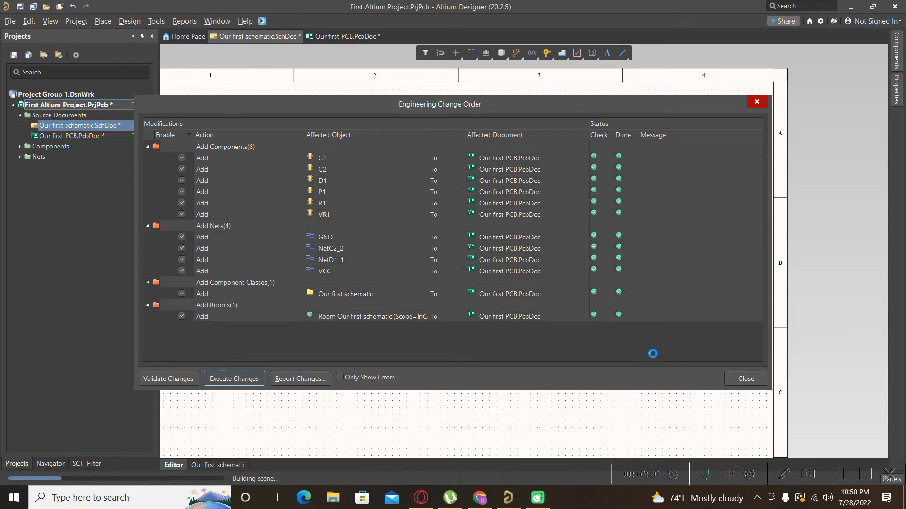
click(746, 379)
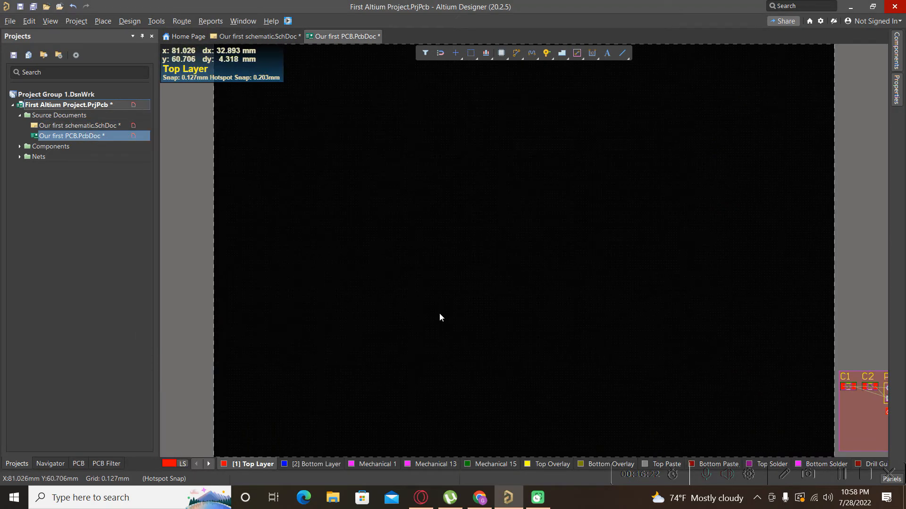
Nudge VR1 slightly within the imported component room and delete the room, keeping the components beside the board
ctrl+scroll(324, 280, down, 2)
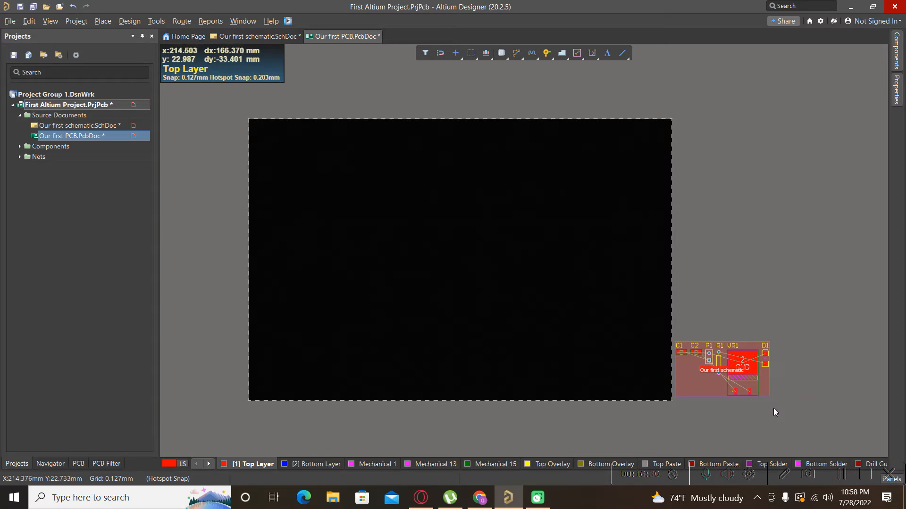
ctrl+scroll(773, 409, up, 1)
ctrl+scroll(773, 409, up, 1)
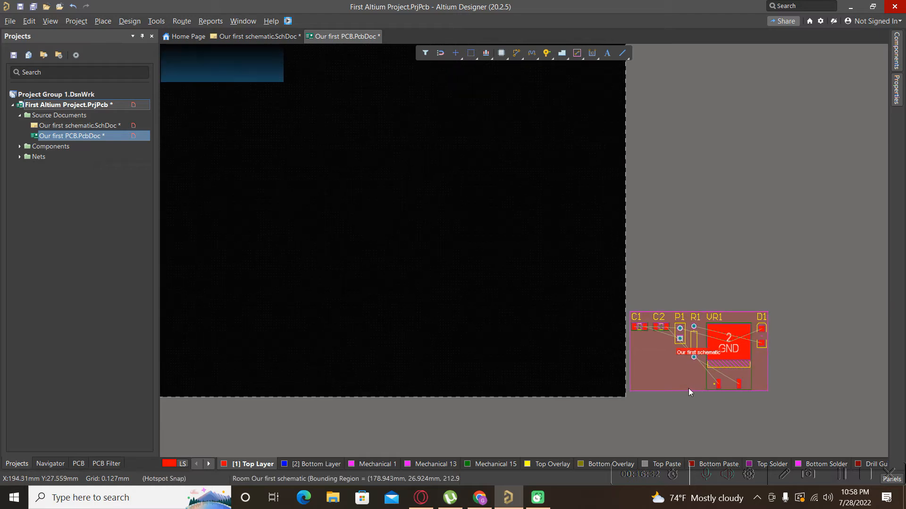
drag(689, 389, 641, 385)
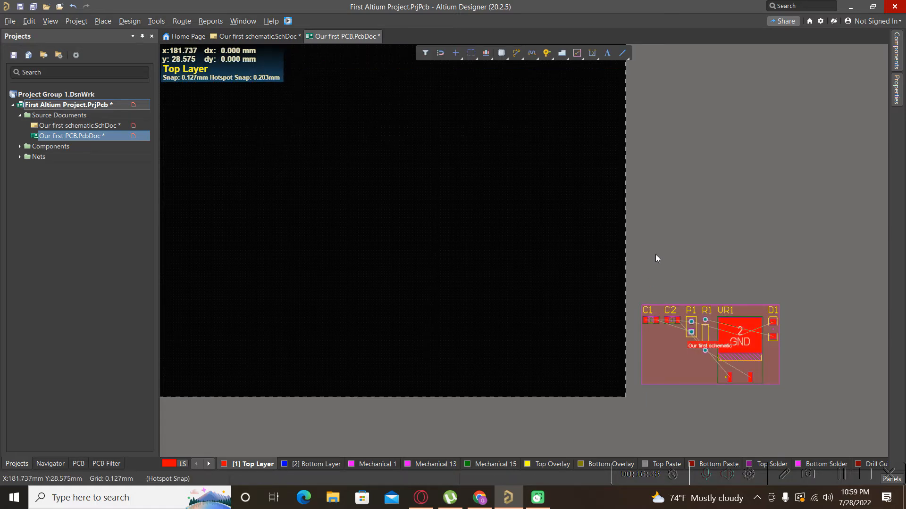
mouse_move(735, 334)
mouse_down()
mouse_move(730, 344)
mouse_move(734, 321)
mouse_move(740, 357)
mouse_move(741, 323)
mouse_move(745, 340)
mouse_up()
click(676, 371)
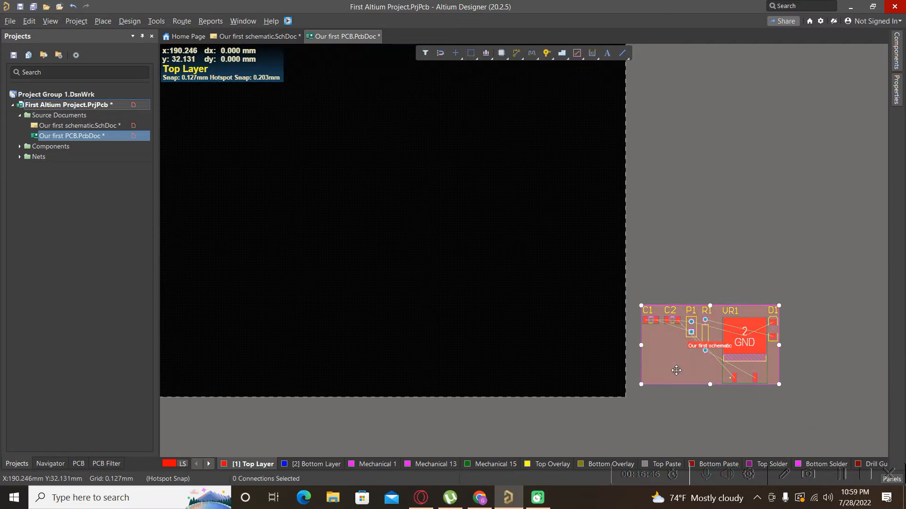
key(Delete)
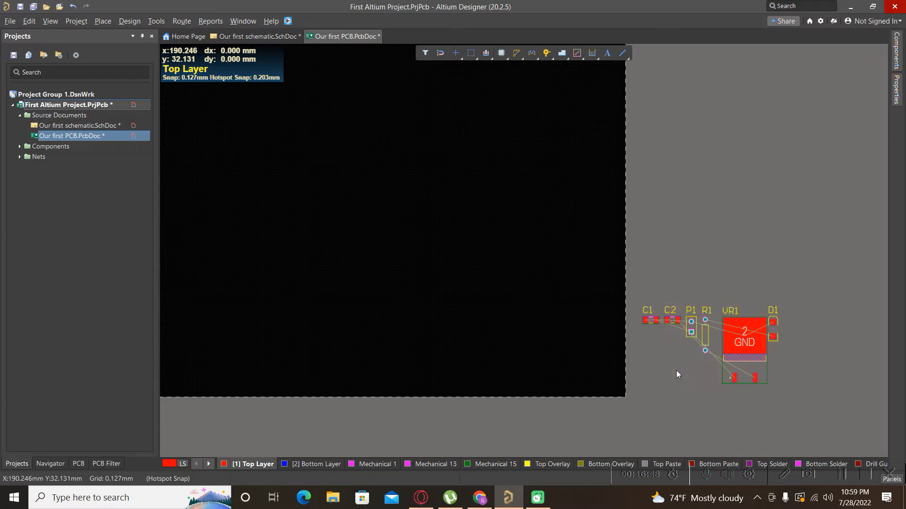
Draw the top, right and bottom sides of a rectangle about 76 by 63 mm inside the board on Top Layer, using 90-degree line corners
ctrl+scroll(560, 322, down, 3)
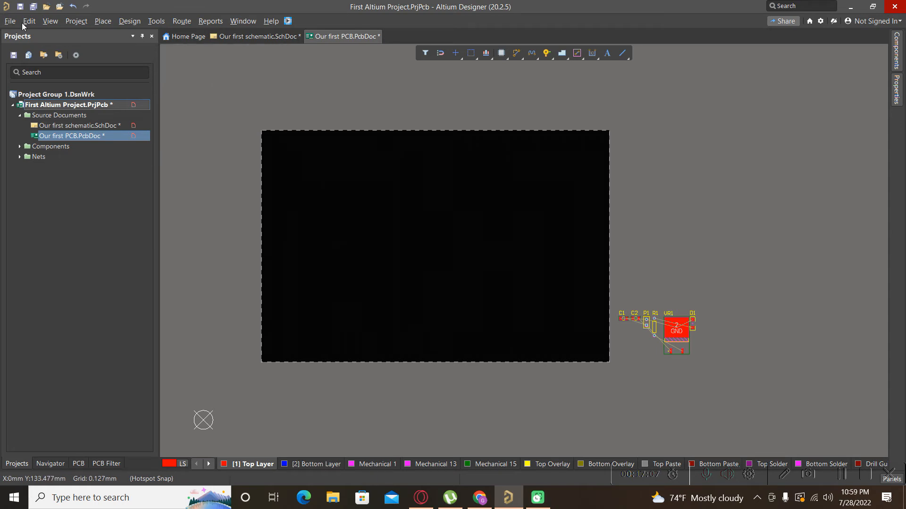
click(105, 21)
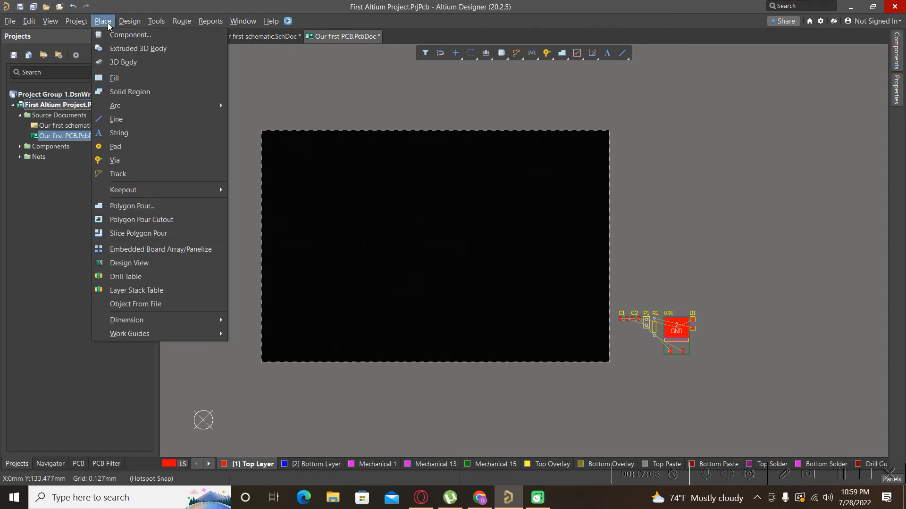
click(128, 120)
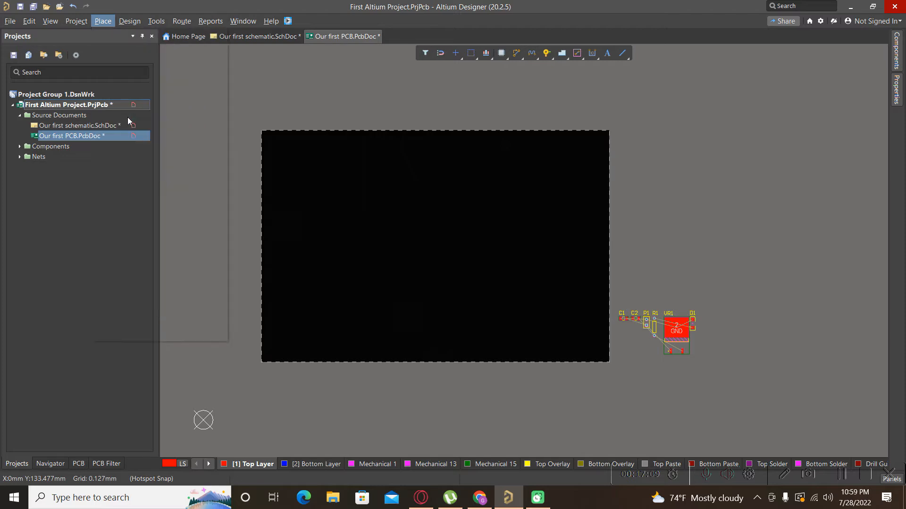
click(325, 164)
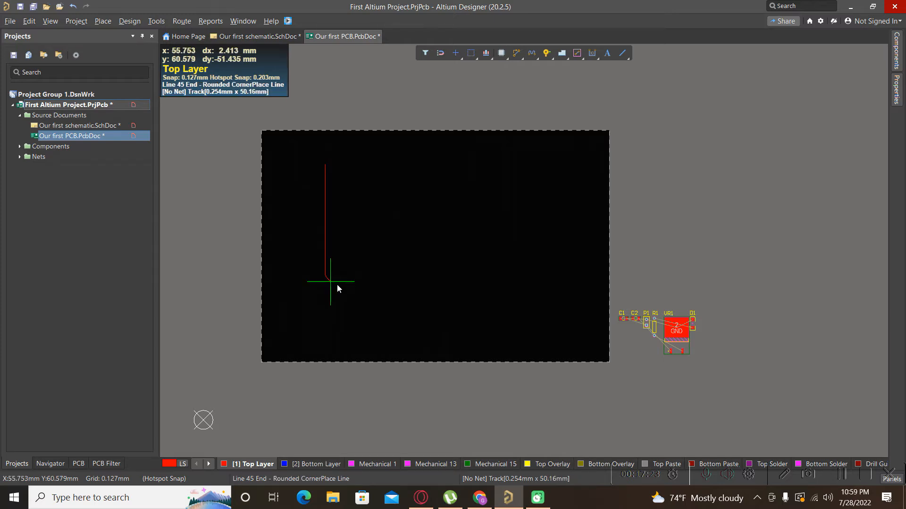
key(shift+space)
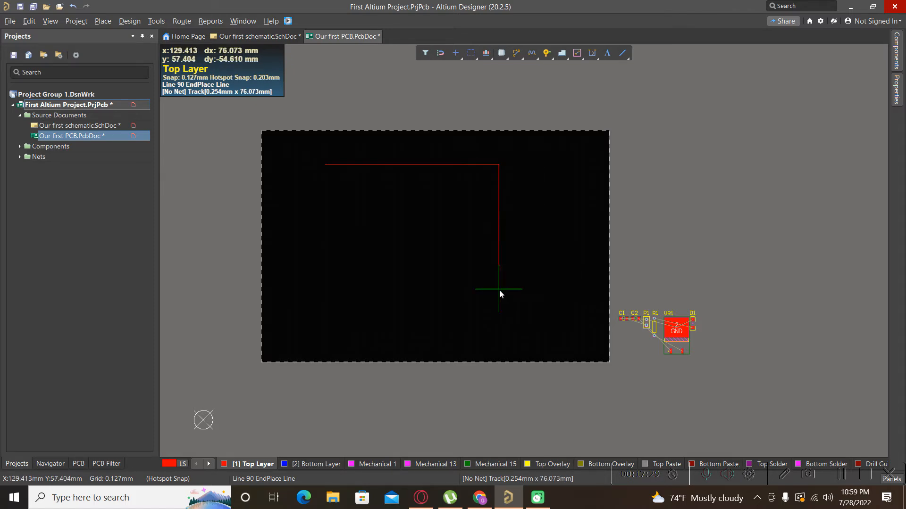
click(499, 309)
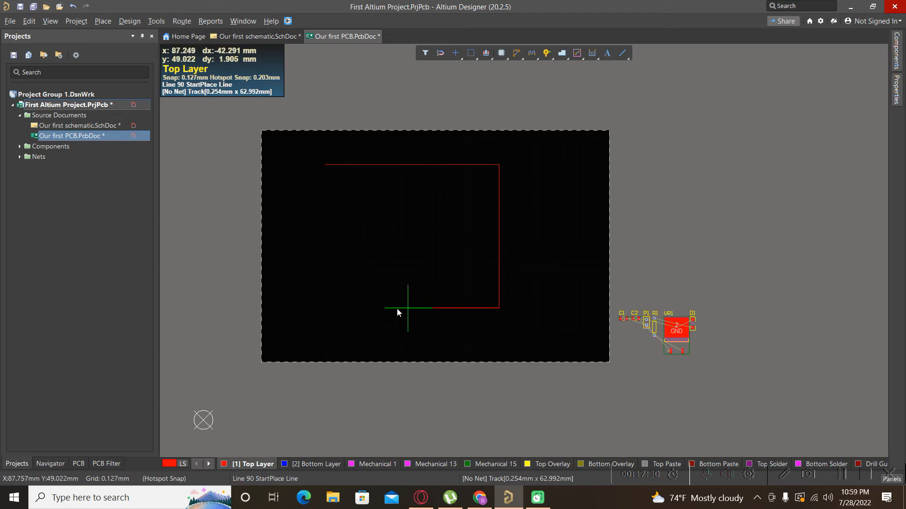
click(320, 309)
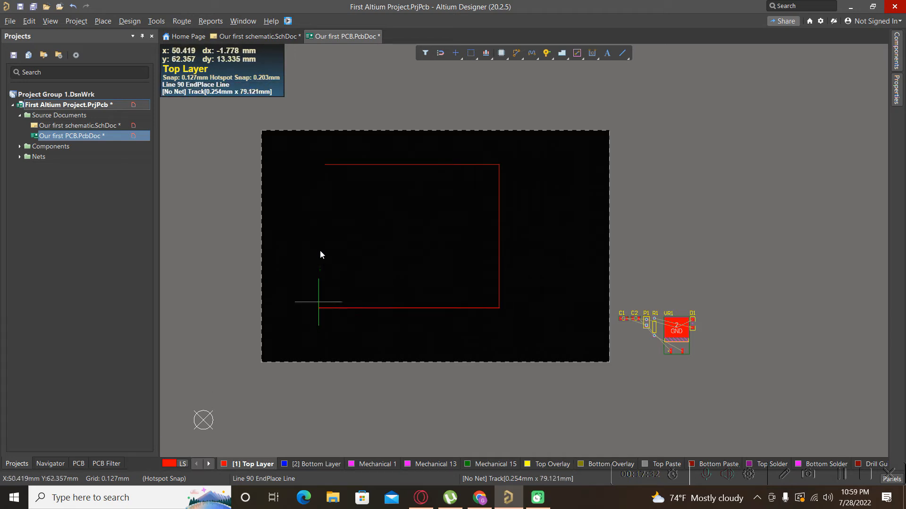
Close the rectangle with a vertical line up its left side to the starting corner and finish the line
scroll(309, 382, up, 5)
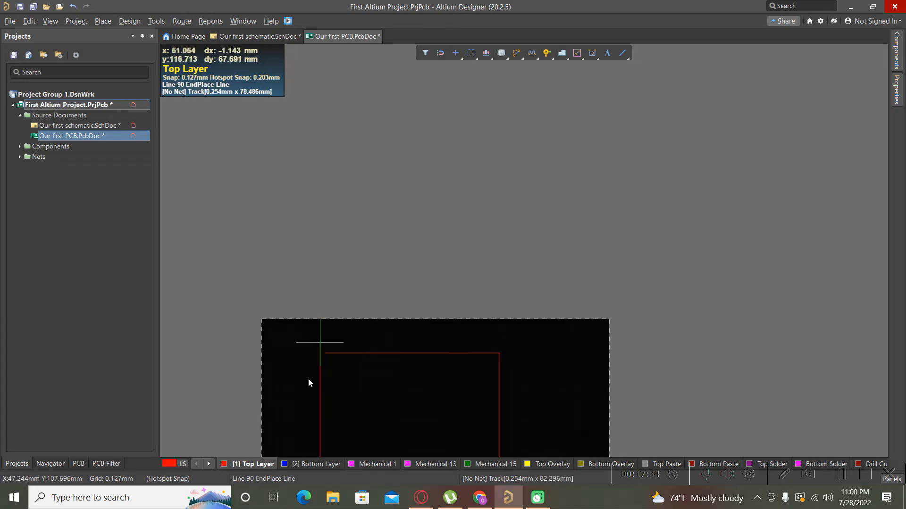
scroll(328, 425, up, 1)
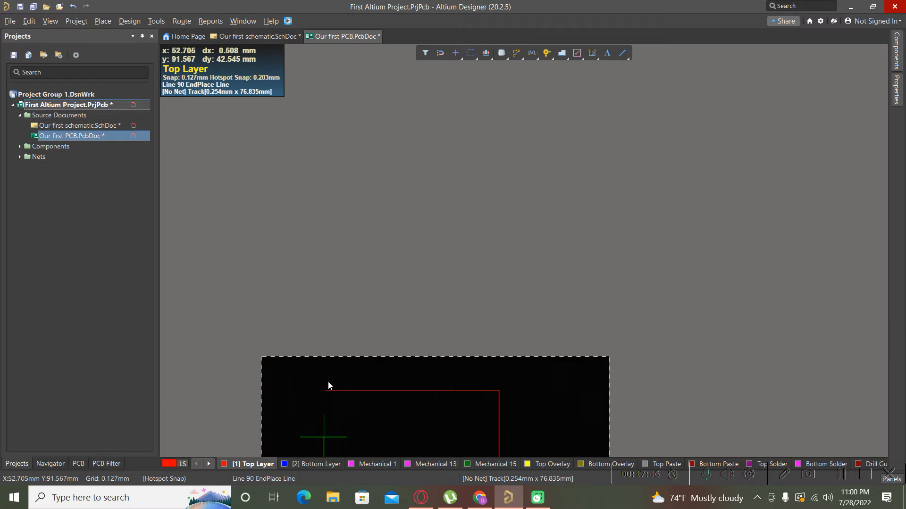
scroll(324, 308, up, 3)
ctrl+scroll(323, 308, down, 1)
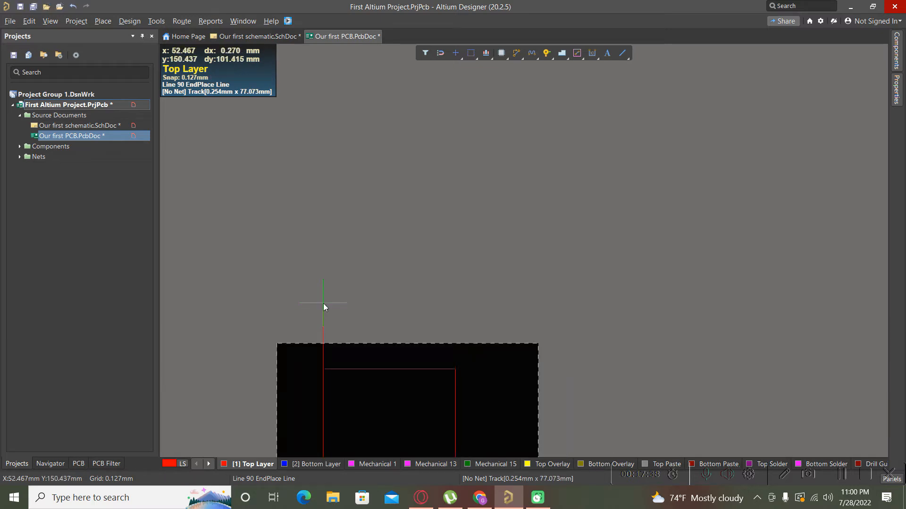
ctrl+scroll(323, 304, down, 2)
scroll(320, 370, up, 3)
scroll(317, 380, down, 4)
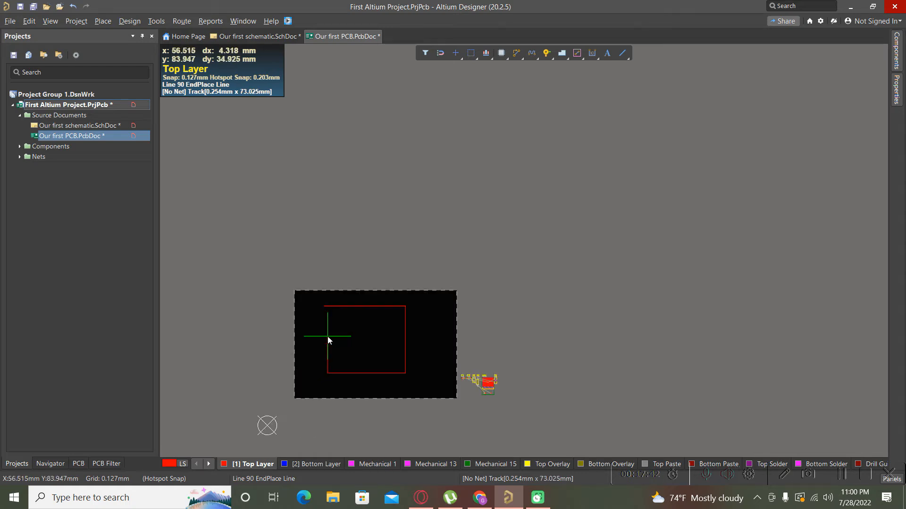
ctrl+scroll(328, 340, up, 2)
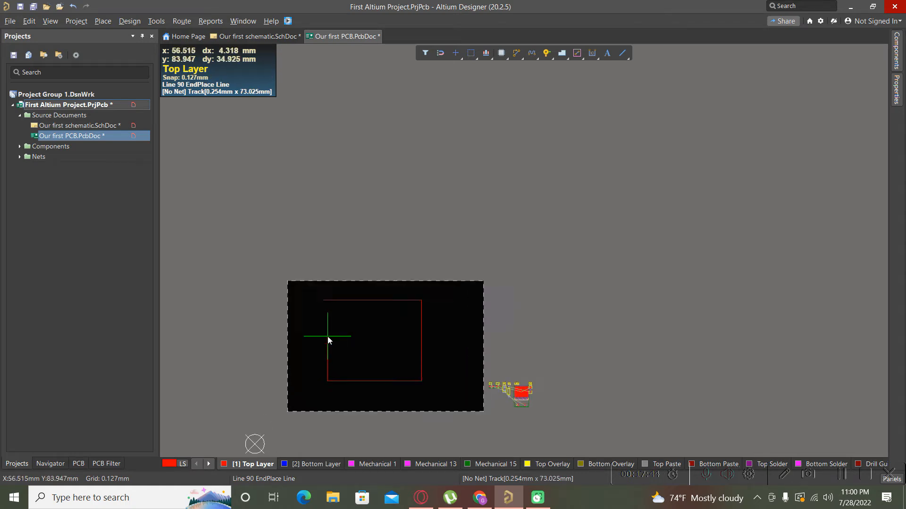
ctrl+scroll(328, 340, up, 2)
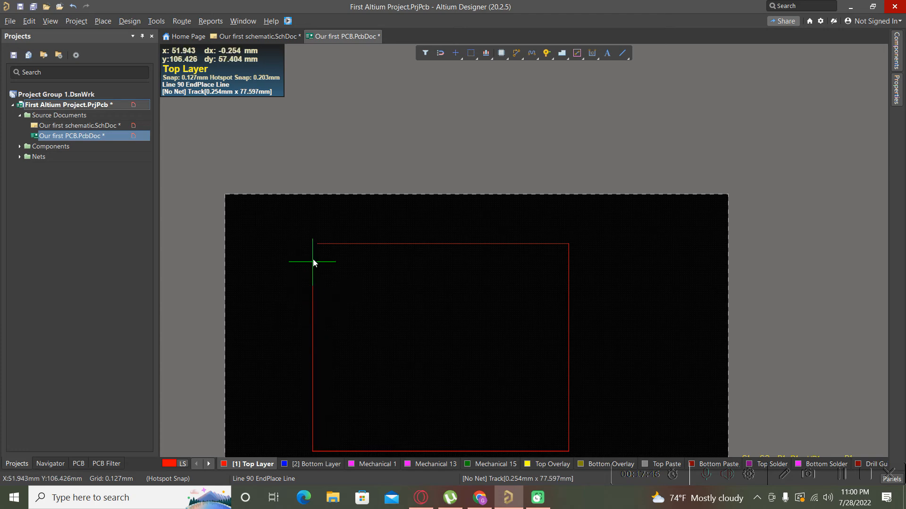
scroll(316, 254, up, 2)
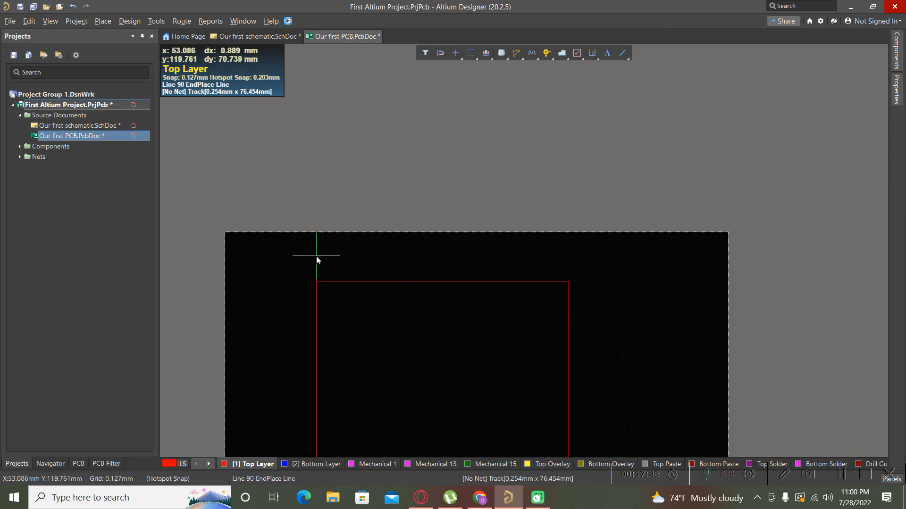
scroll(319, 302, down, 3)
ctrl+scroll(318, 304, up, 3)
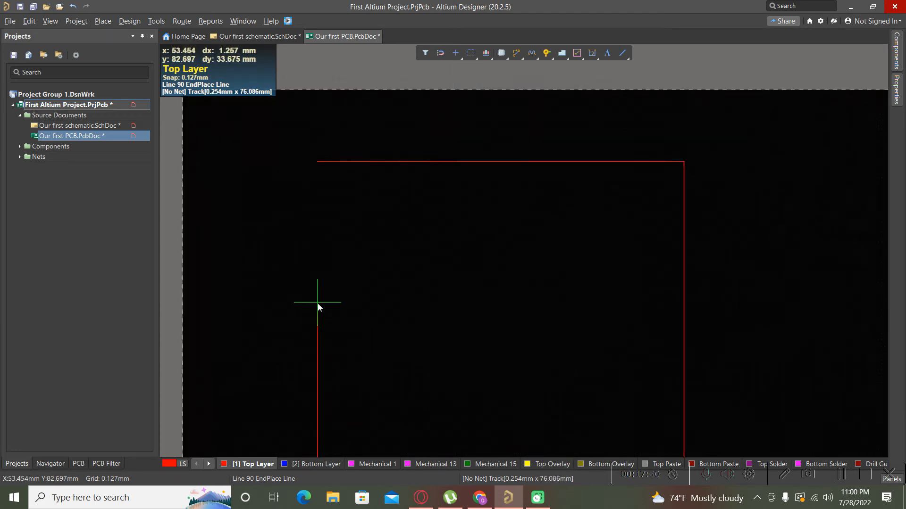
click(317, 148)
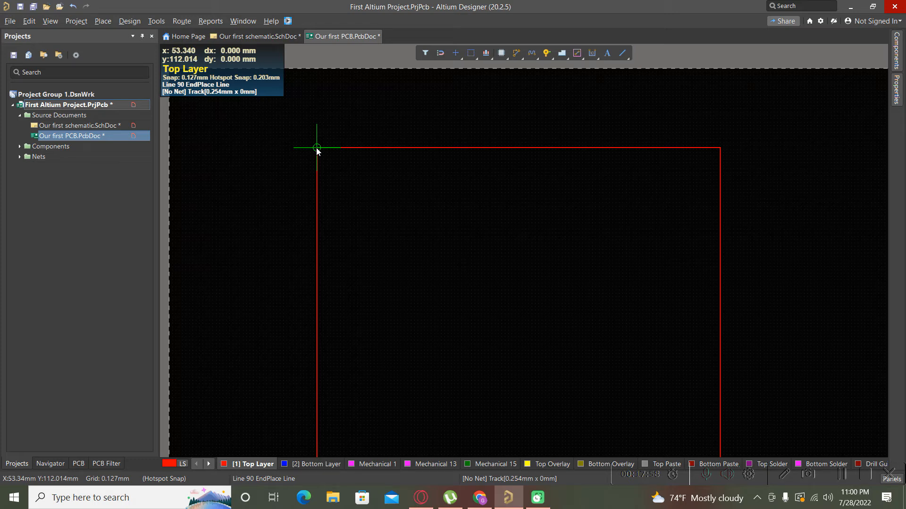
right_click(317, 150)
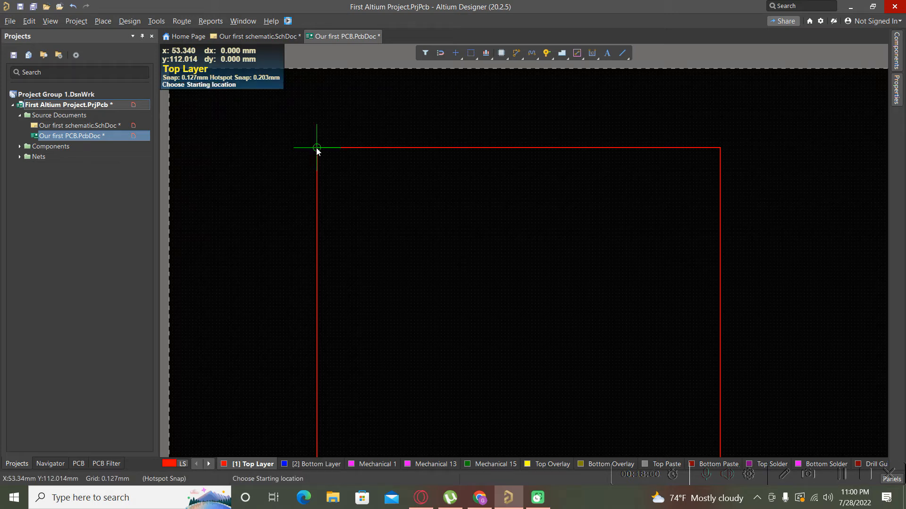
Select the whole rectangle and define the board shape from the selected objects
ctrl+scroll(290, 181, down, 4)
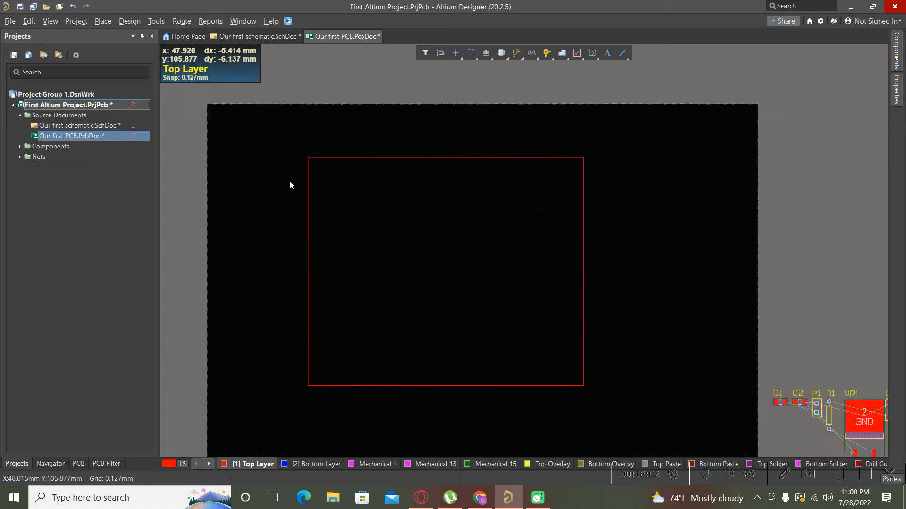
drag(270, 169, 463, 304)
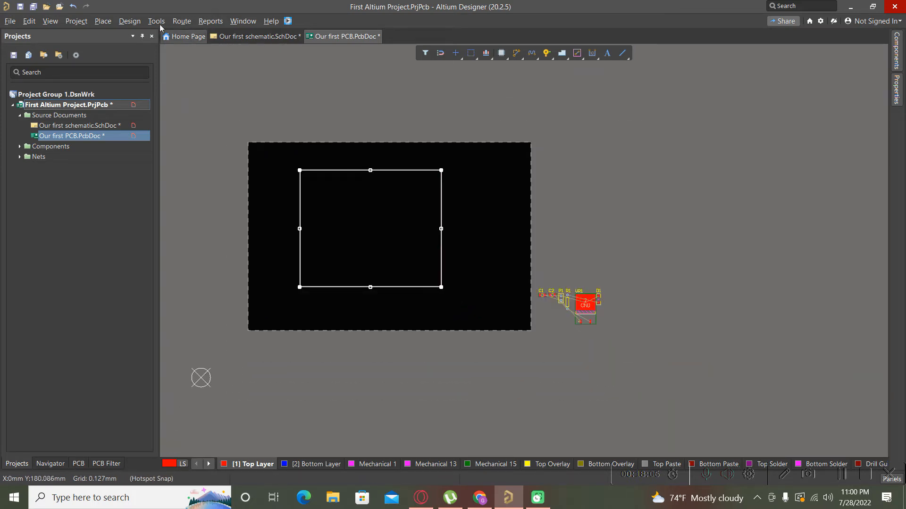
click(131, 21)
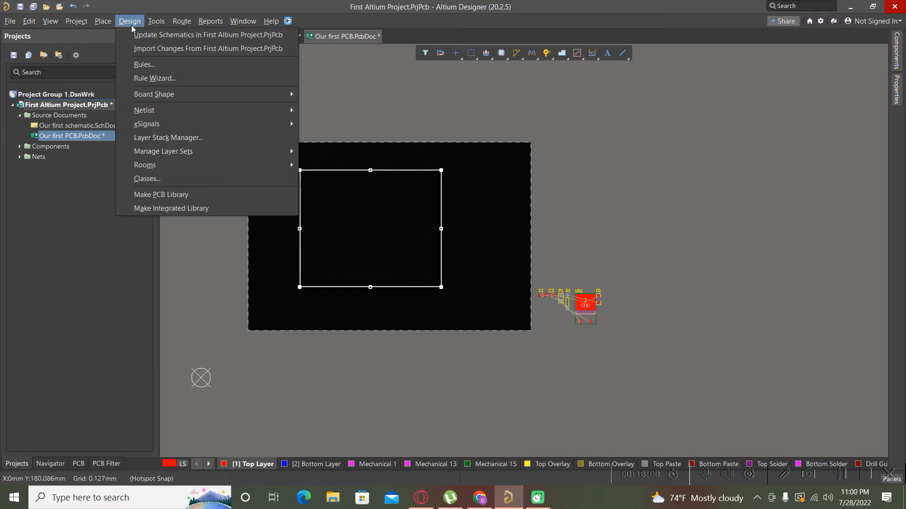
mouse_move(156, 94)
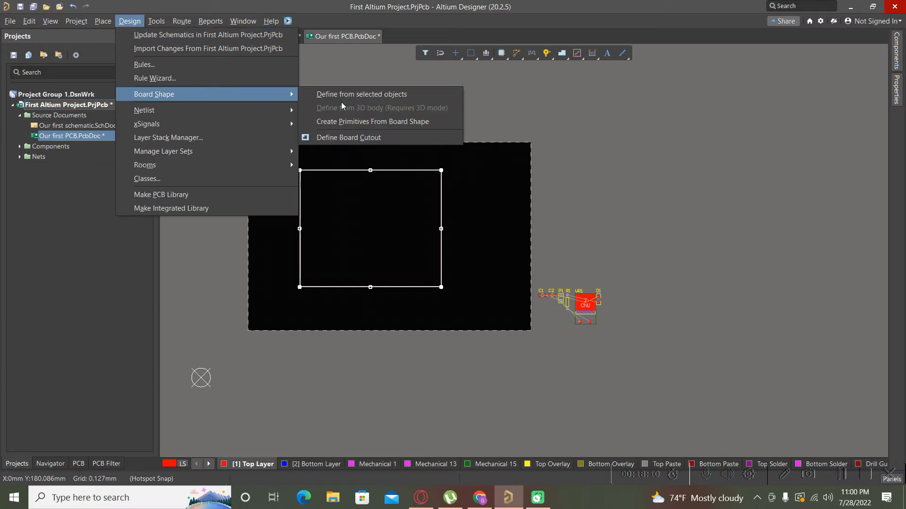
click(356, 95)
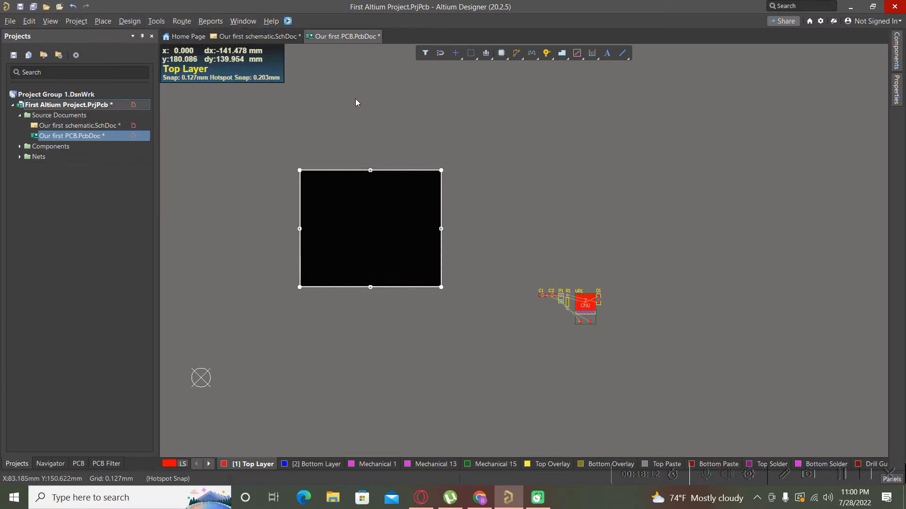
click(382, 338)
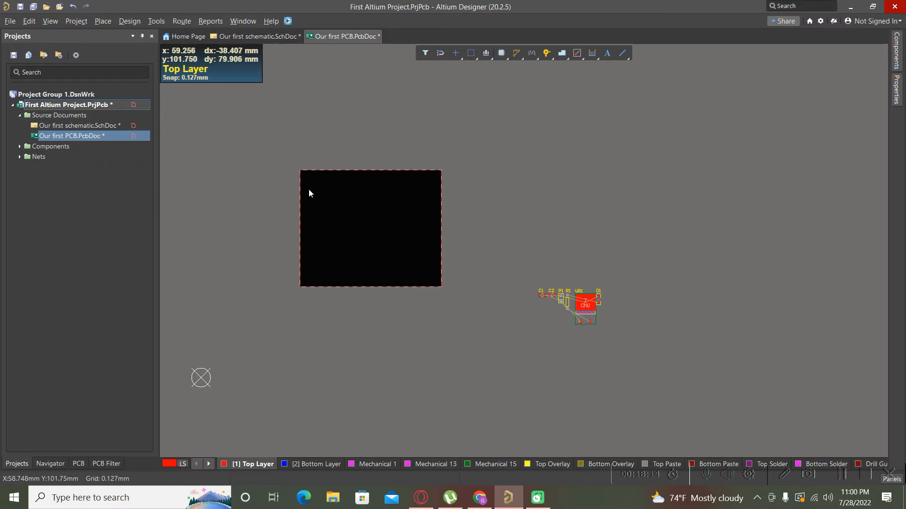
Set the PCB origin at the lower-left corner of the new board outline
ctrl+scroll(298, 185, up, 3)
ctrl+scroll(299, 185, down, 5)
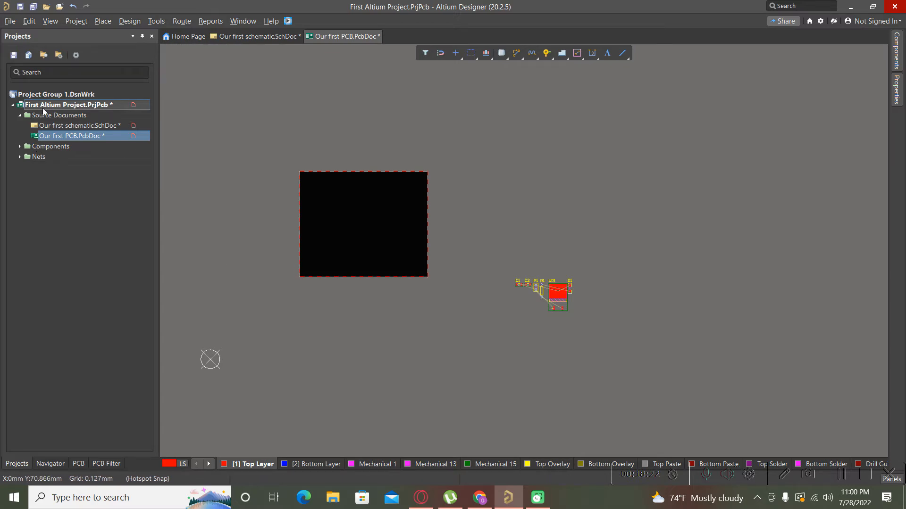
click(35, 22)
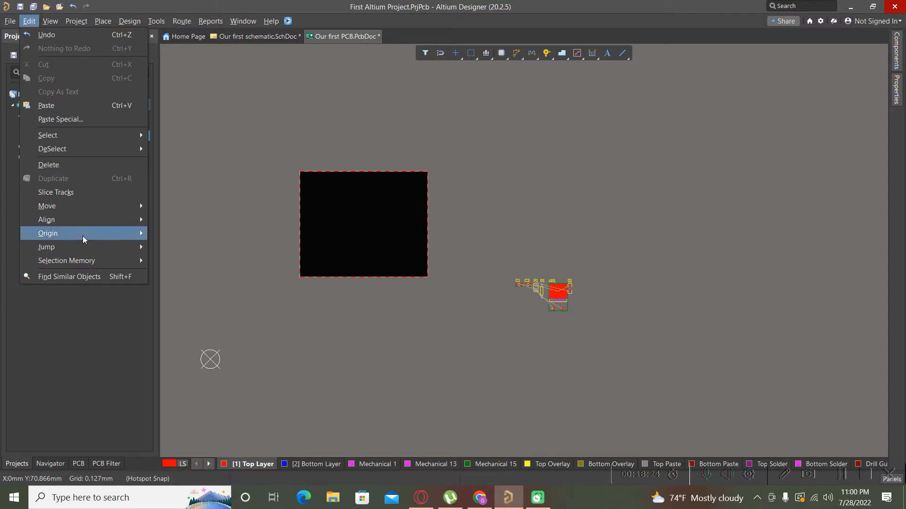
mouse_move(83, 236)
click(166, 233)
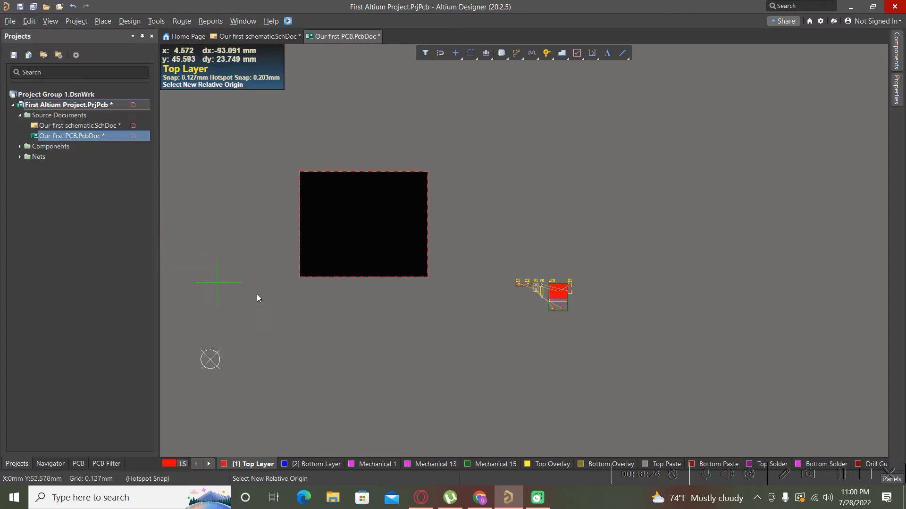
scroll(302, 298, up, 1)
scroll(290, 292, down, 3)
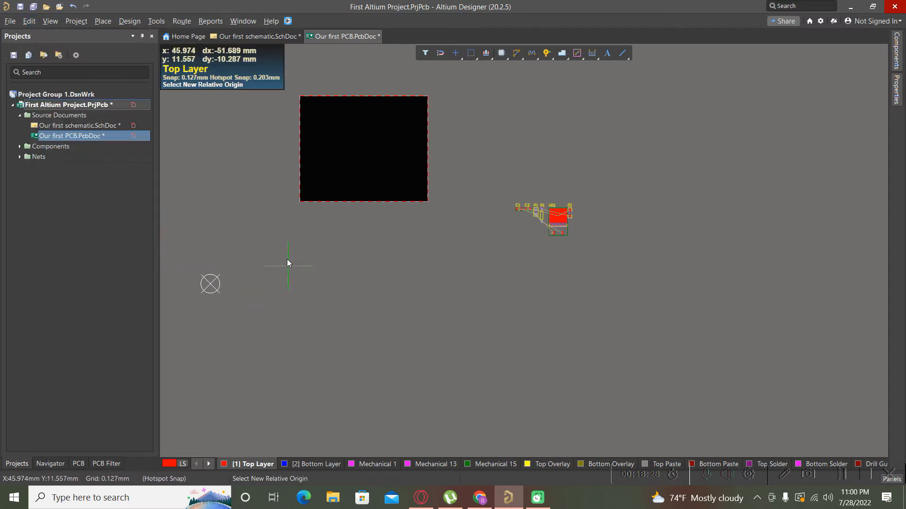
ctrl+scroll(299, 212, up, 2)
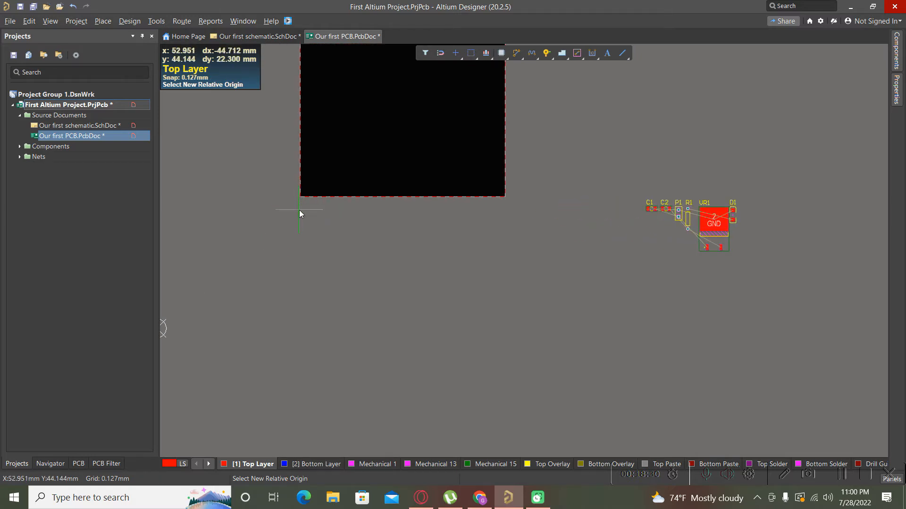
ctrl+scroll(299, 211, up, 3)
ctrl+scroll(301, 198, up, 1)
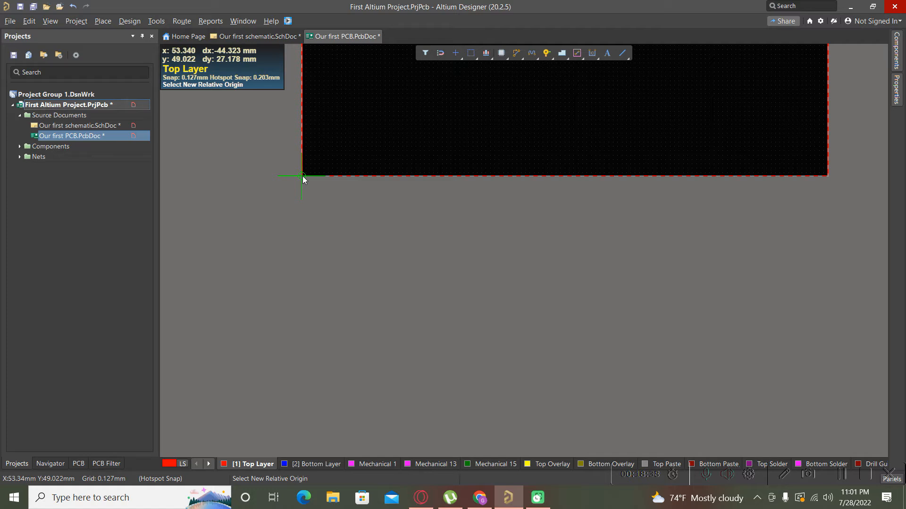
click(302, 177)
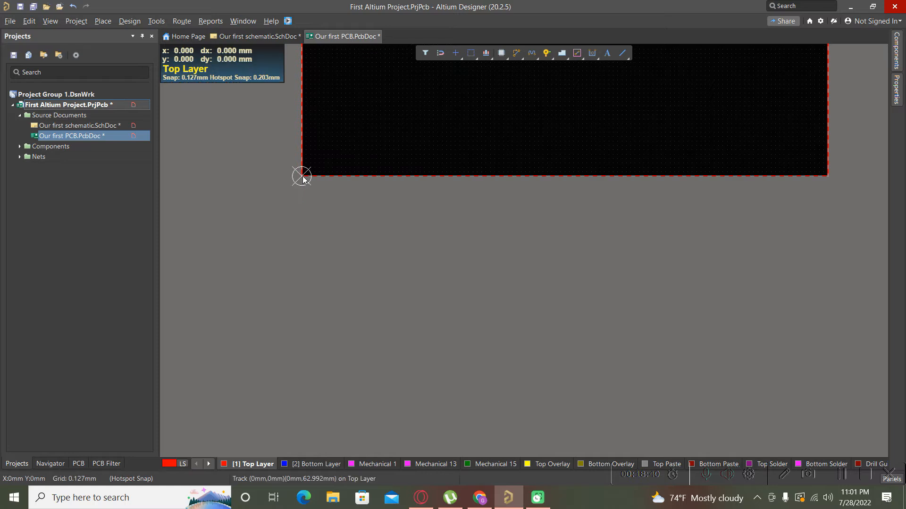
ctrl+scroll(308, 266, down, 4)
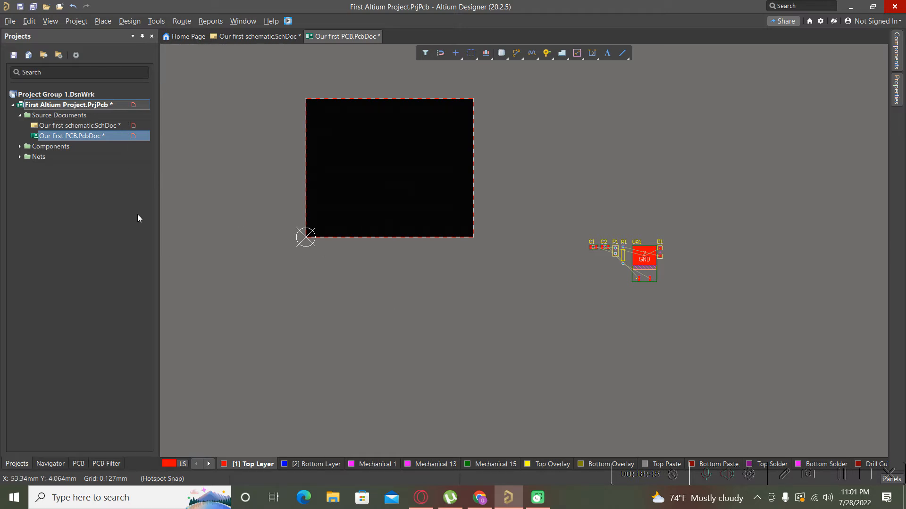
click(129, 21)
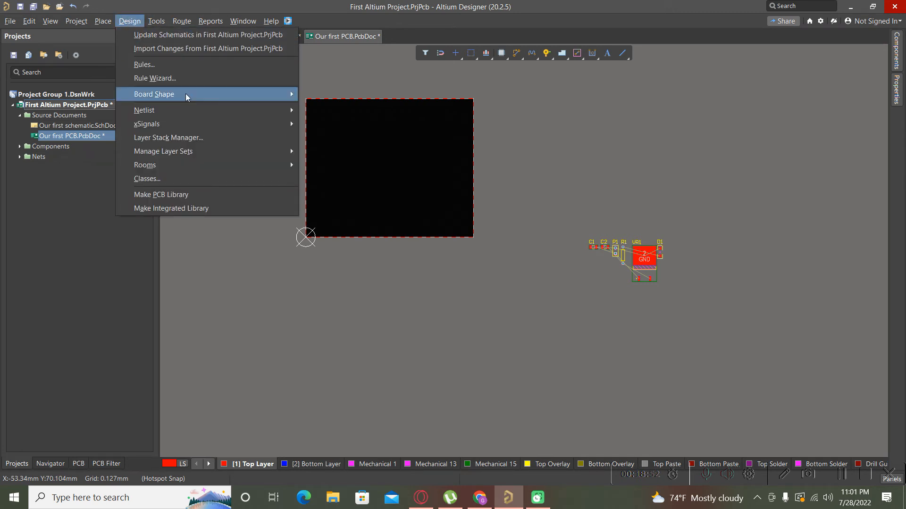
mouse_move(186, 95)
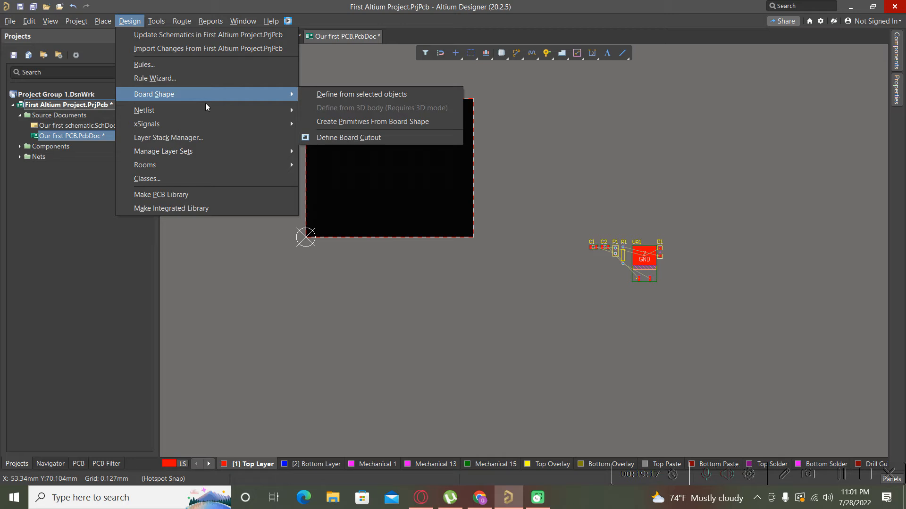
click(240, 300)
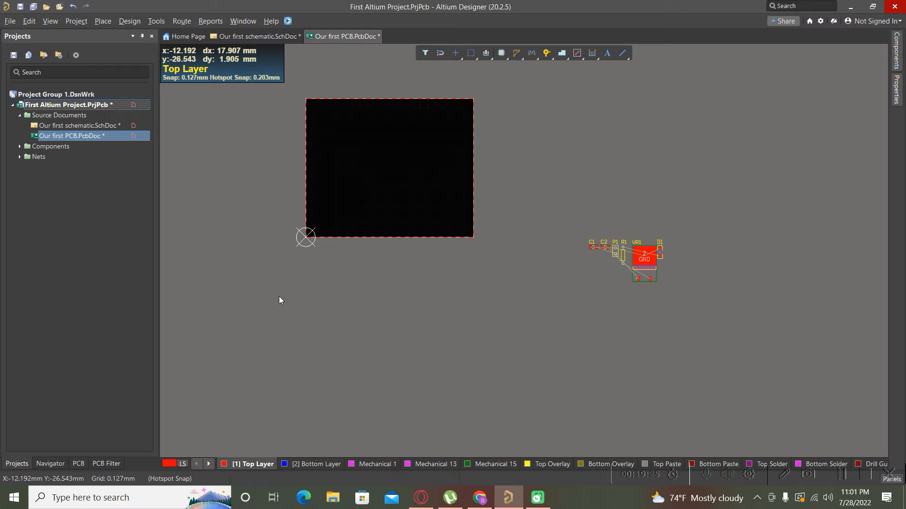
In board planning mode, start redefining the board shape from a point inside the existing board's upper-left area, with the Line 90/90 corner style
key(1)
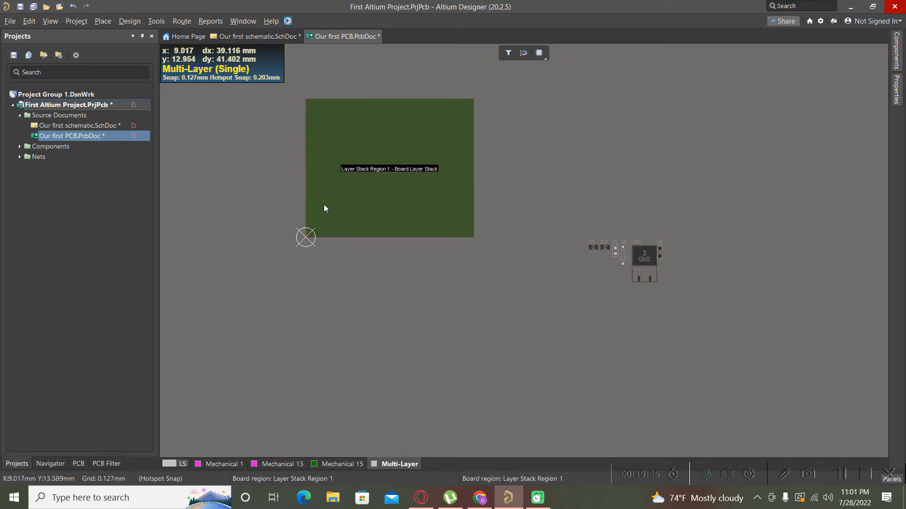
click(130, 25)
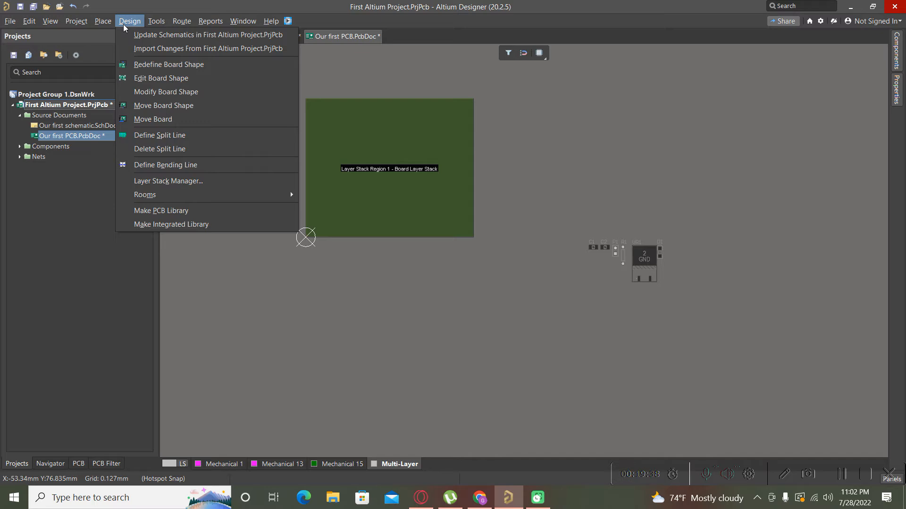
click(139, 67)
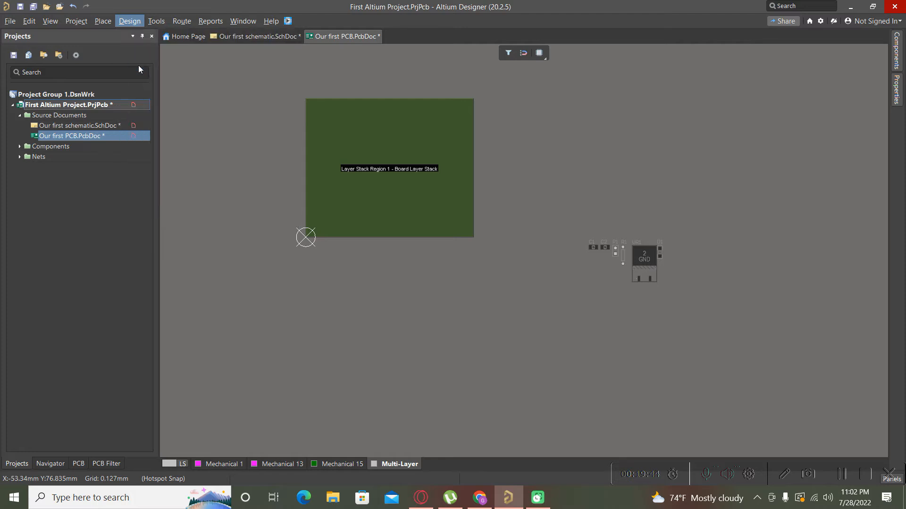
click(341, 122)
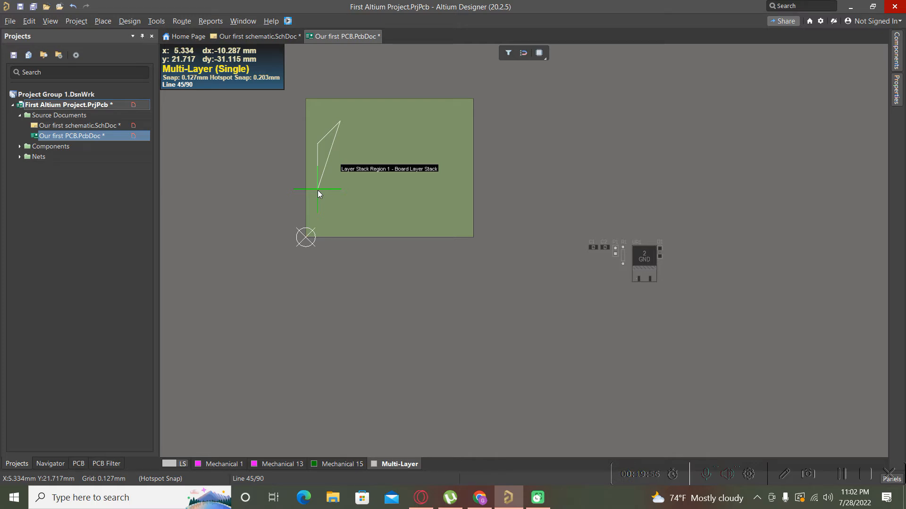
key(shift+space)
key(shift+space)
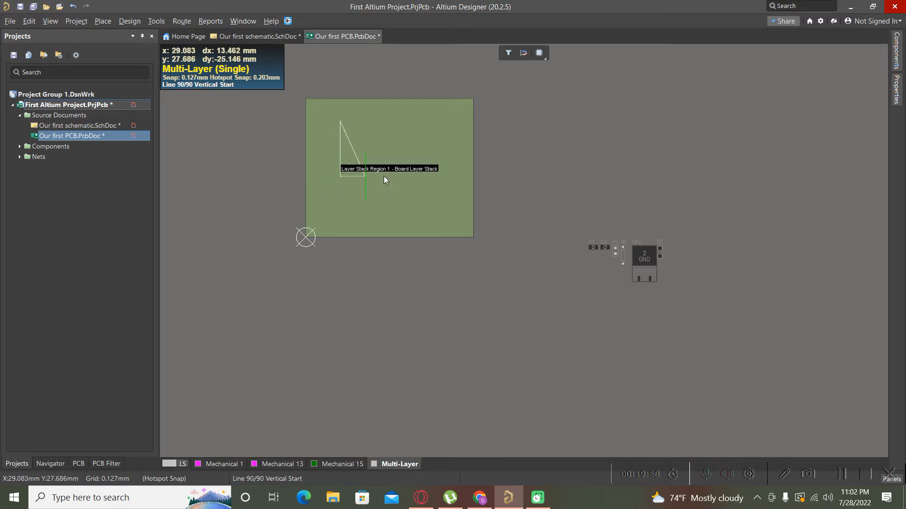
key(shift+space)
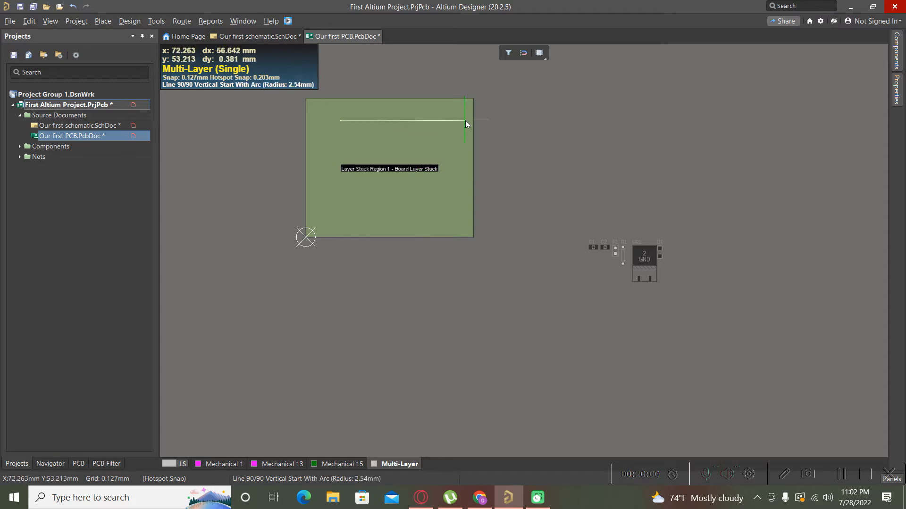
key(shift+space)
key(shift+space)
key(shift+space)
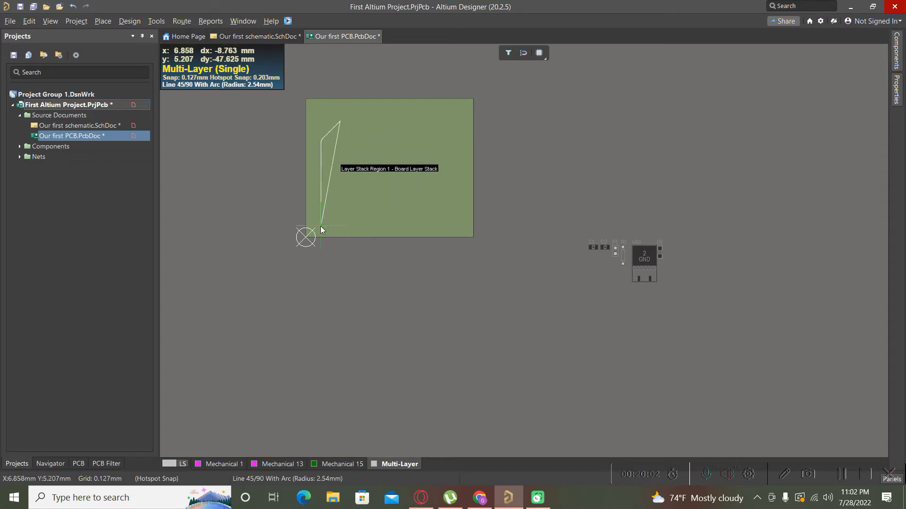
key(shift+space)
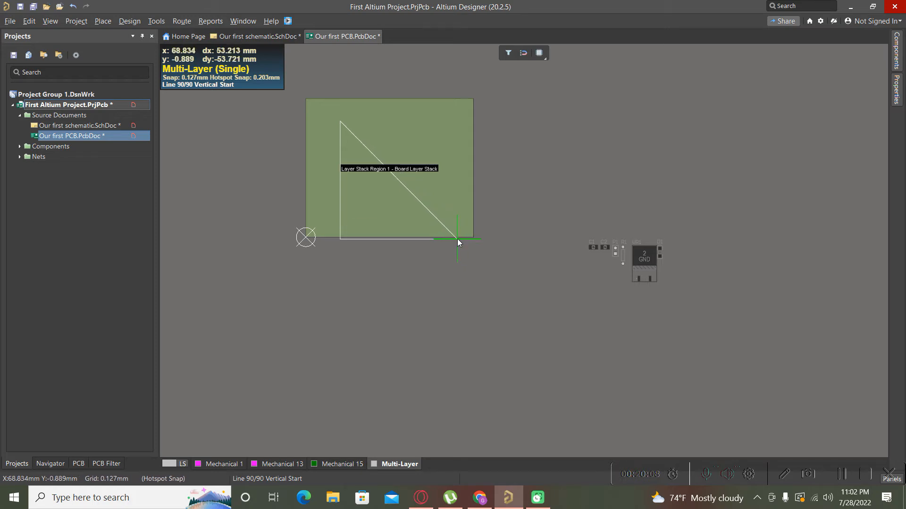
Complete the new board outline as a rectangle about 86 × 85 mm extending below and to the right of the old outline
click(457, 308)
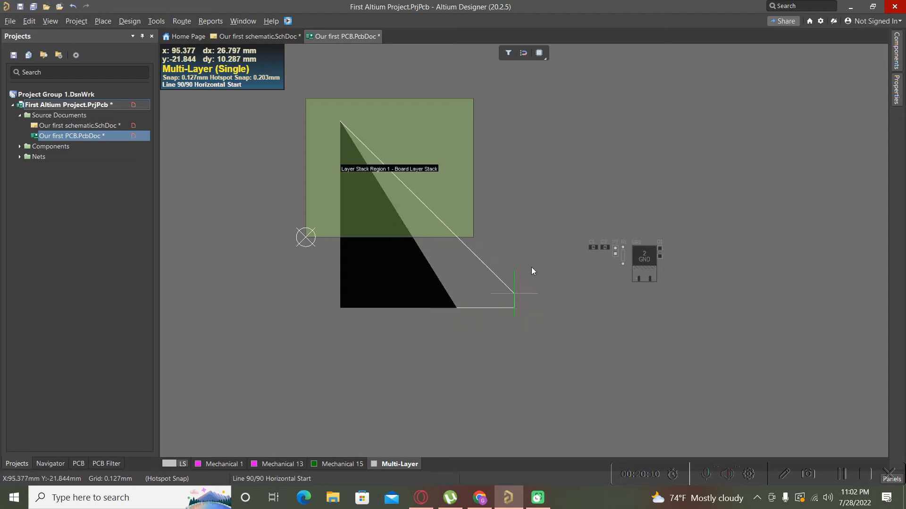
click(530, 120)
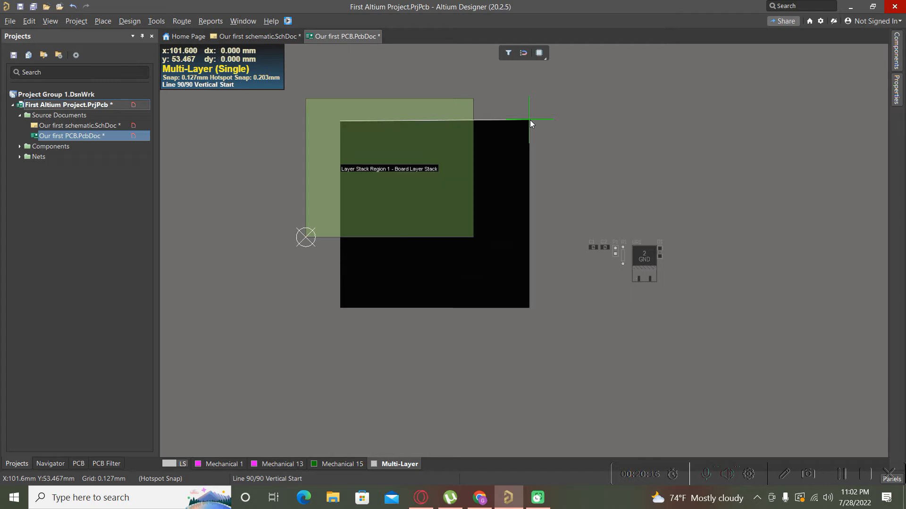
right_click(530, 124)
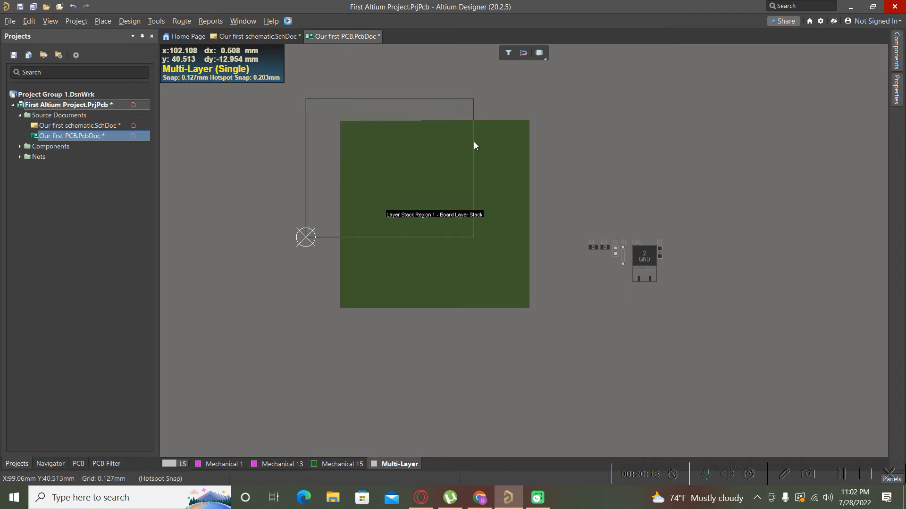
Return to the 2D layout view and delete the old red rectangular outline on the Top Layer
click(130, 22)
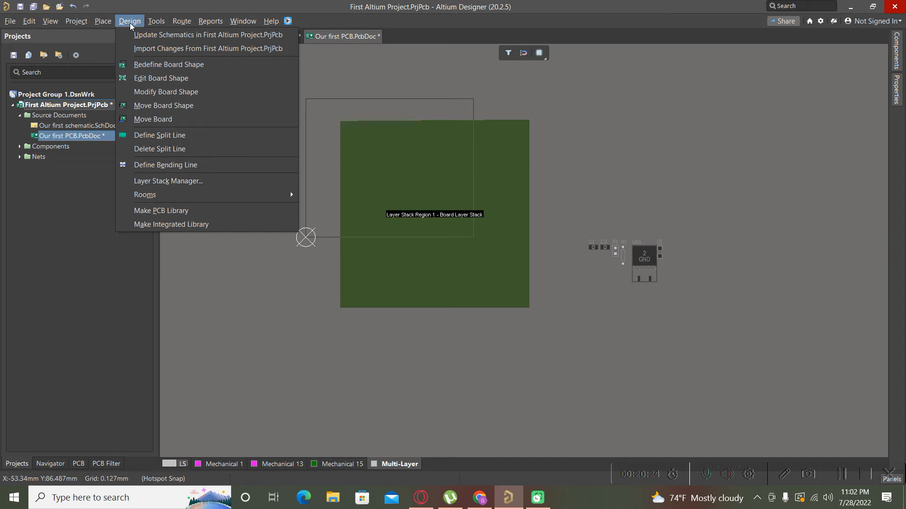
click(290, 348)
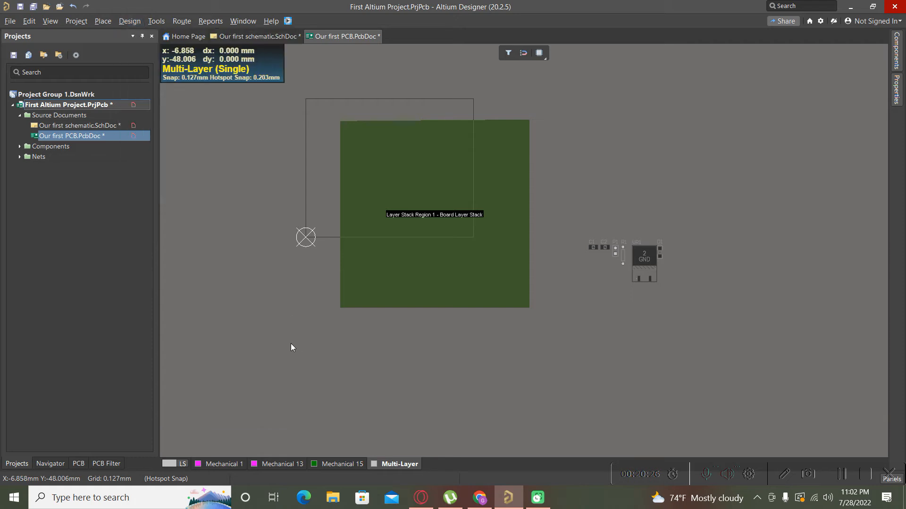
key(2)
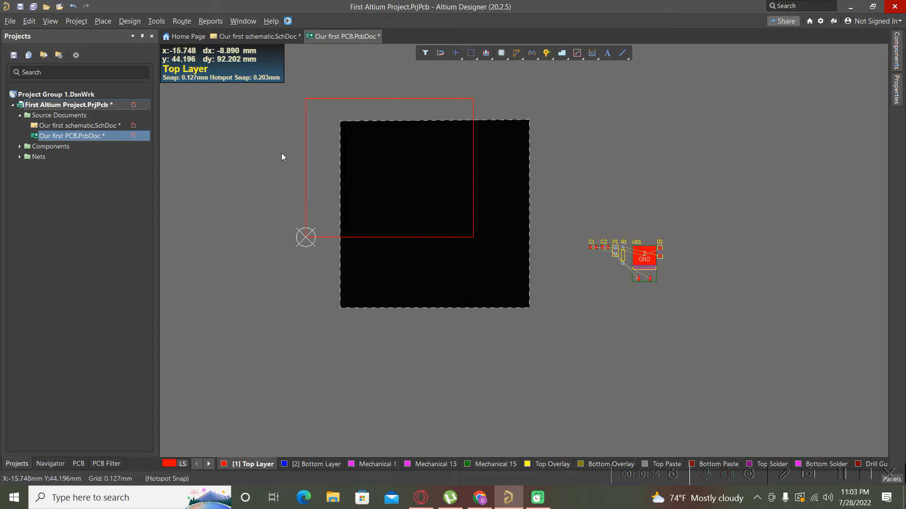
click(269, 175)
drag(275, 84, 507, 290)
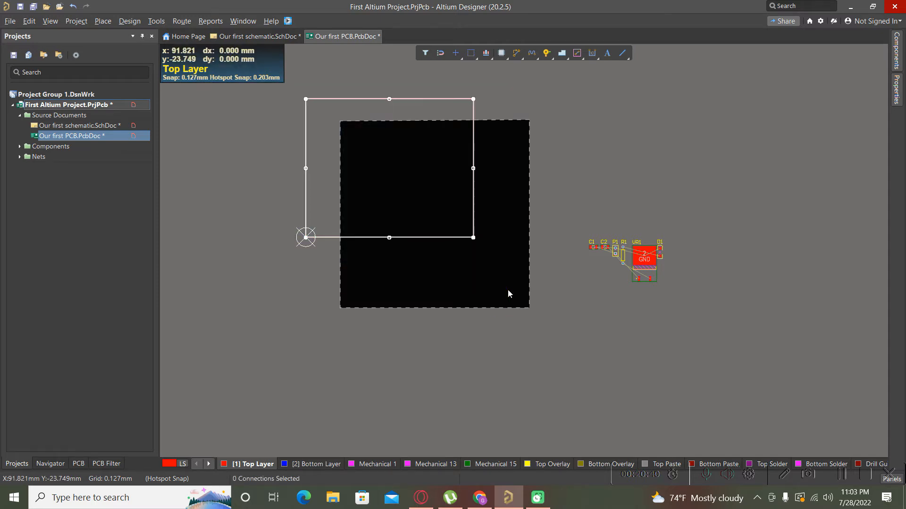
key(Delete)
Set the PCB's relative origin at the lower-left corner of the new board shape
click(29, 20)
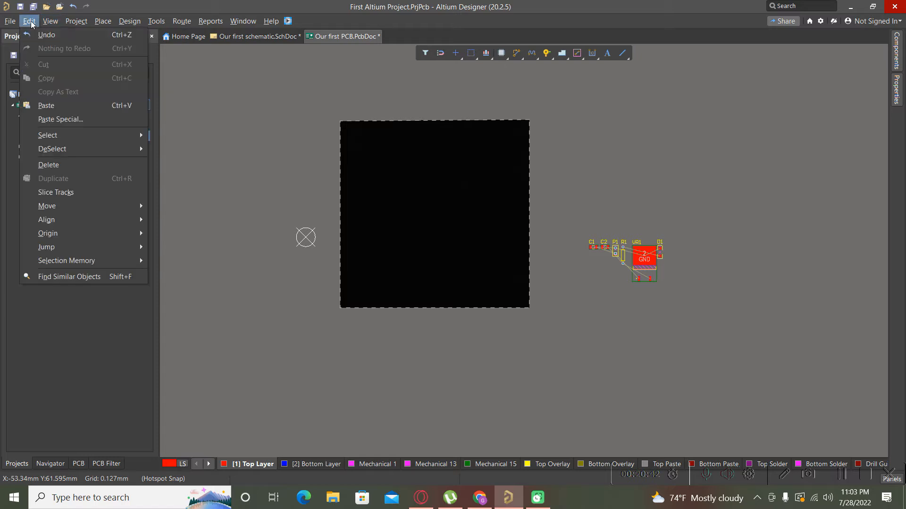
mouse_move(70, 233)
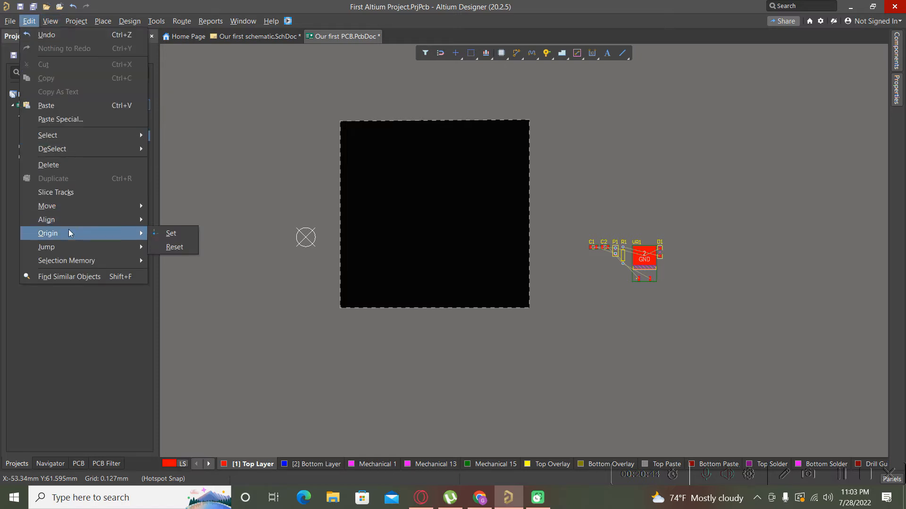
click(171, 234)
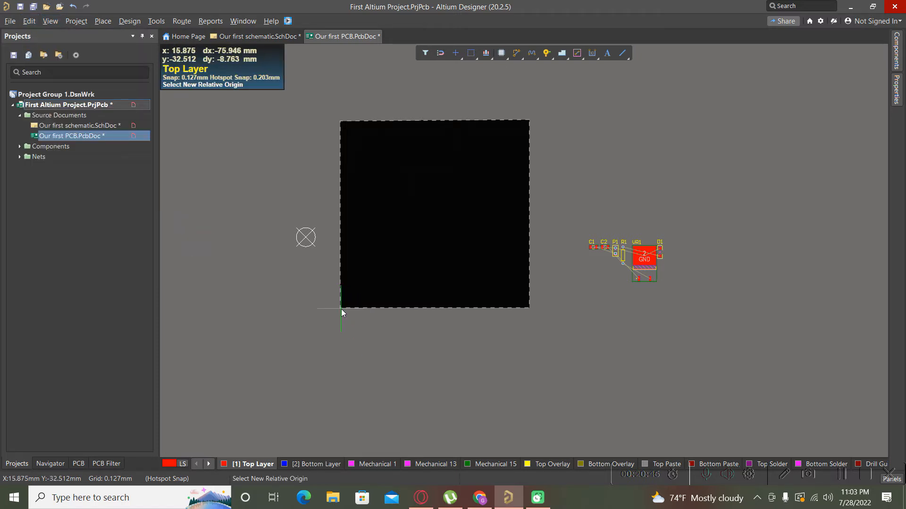
ctrl+scroll(342, 306, up, 4)
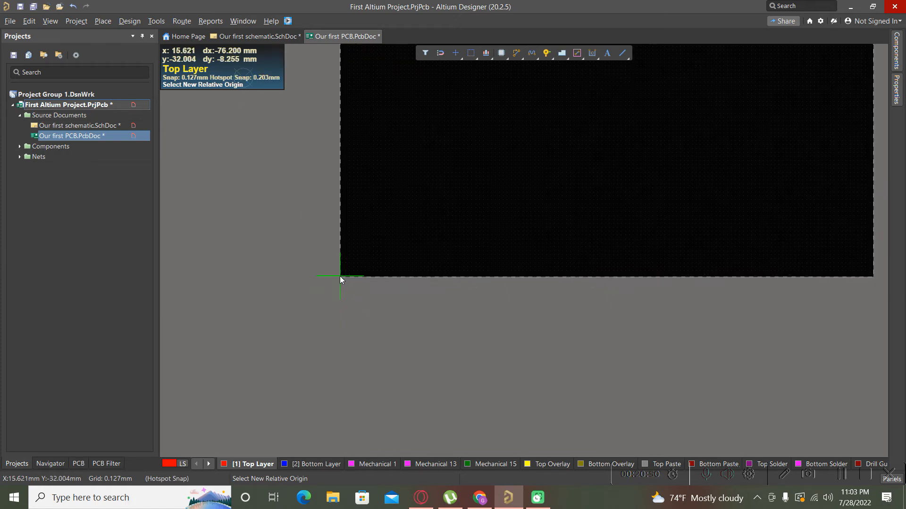
click(341, 277)
ctrl+scroll(291, 259, down, 4)
ctrl+scroll(384, 342, down, 2)
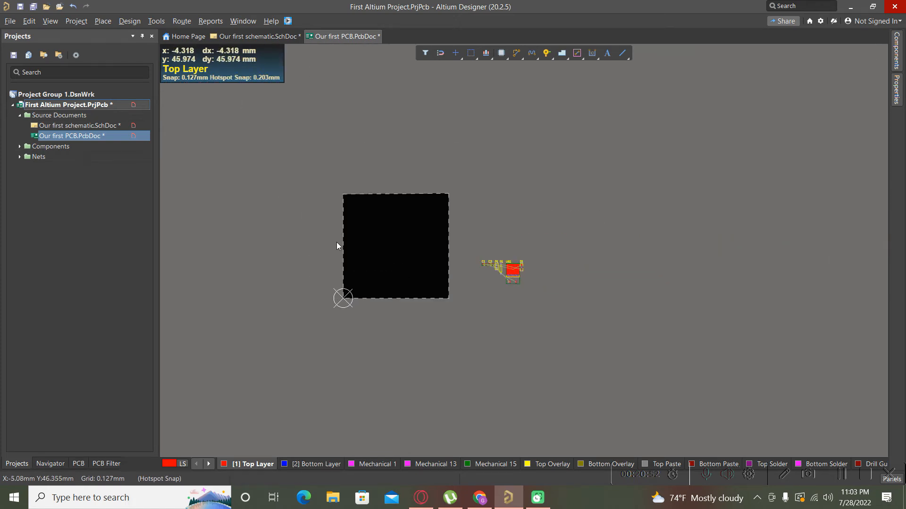
Move component VR1 onto the board near its centre, and switch the PCB view to board planning mode
ctrl+scroll(366, 283, up, 3)
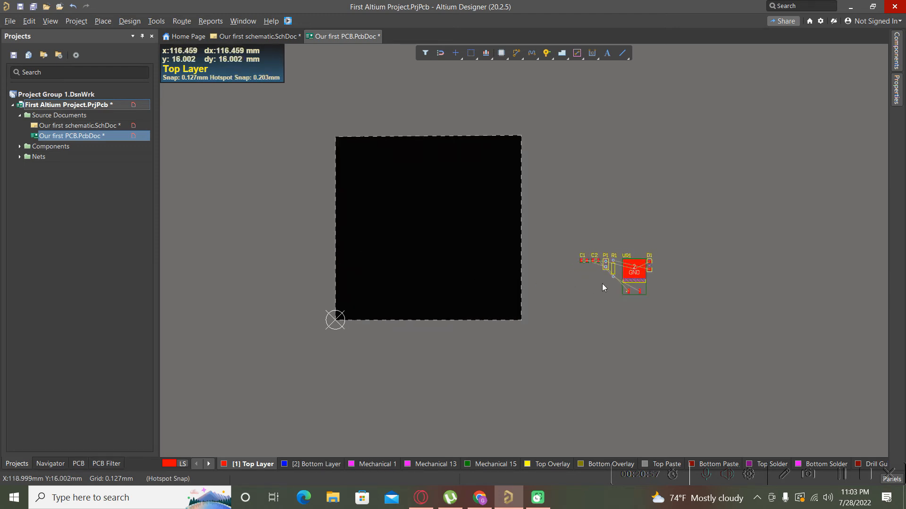
drag(623, 273, 430, 242)
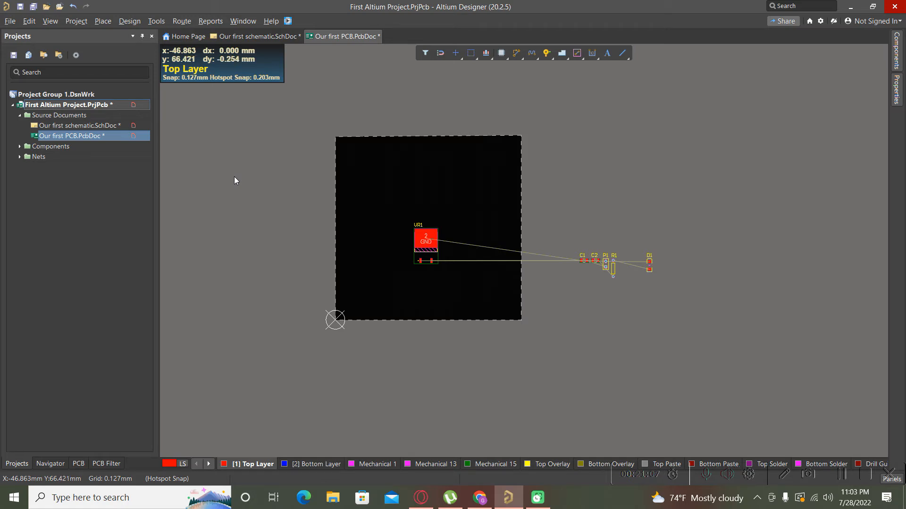
key(1)
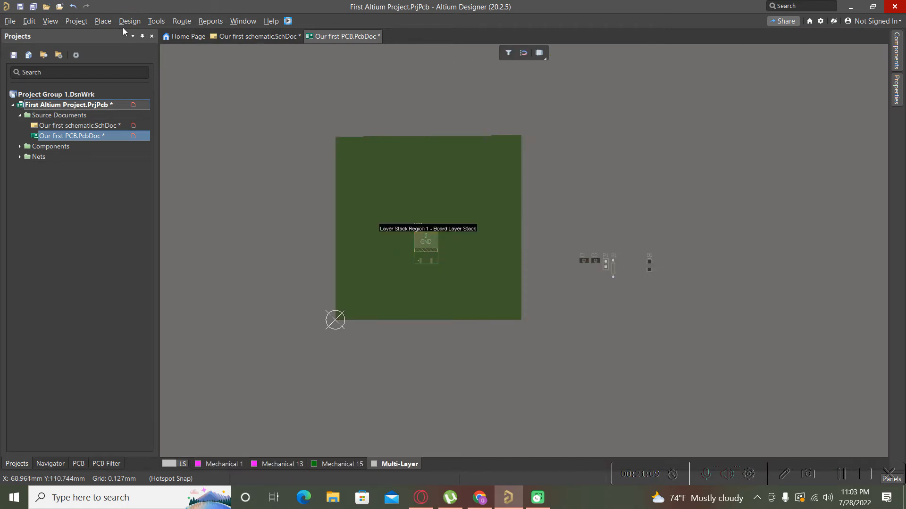
Try redefining the board shape as a rectangle about 85 × 49 mm over the board's lower part, and undo it
click(126, 25)
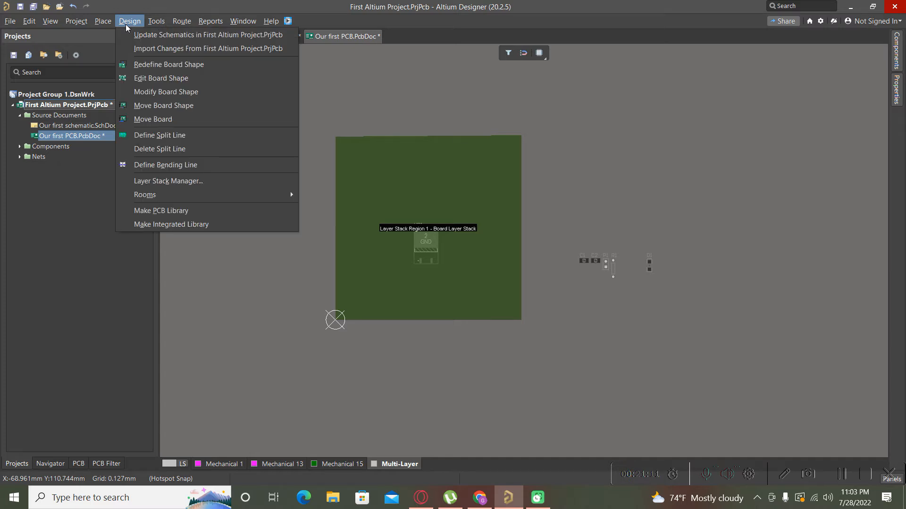
click(142, 64)
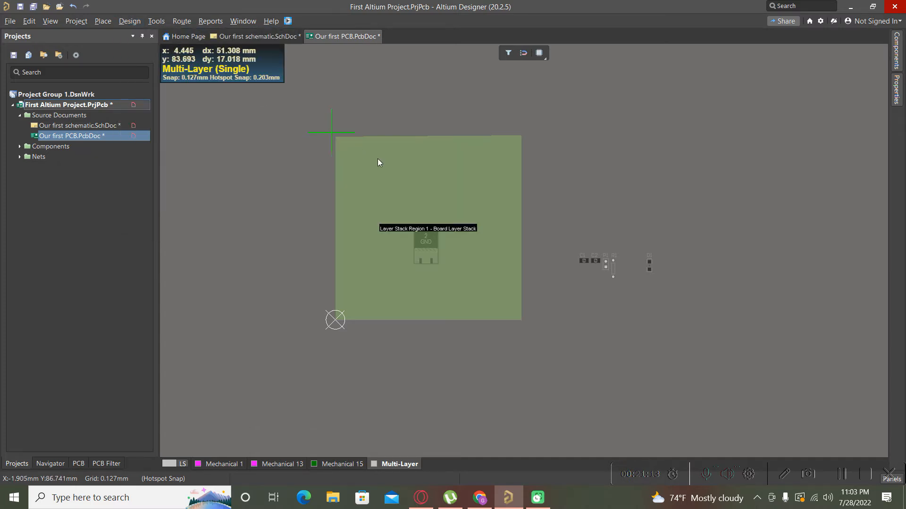
click(336, 214)
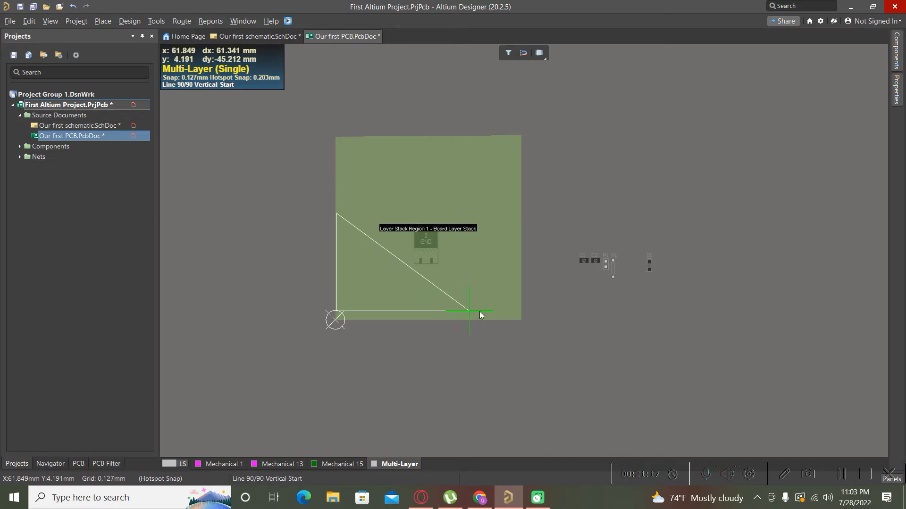
click(500, 320)
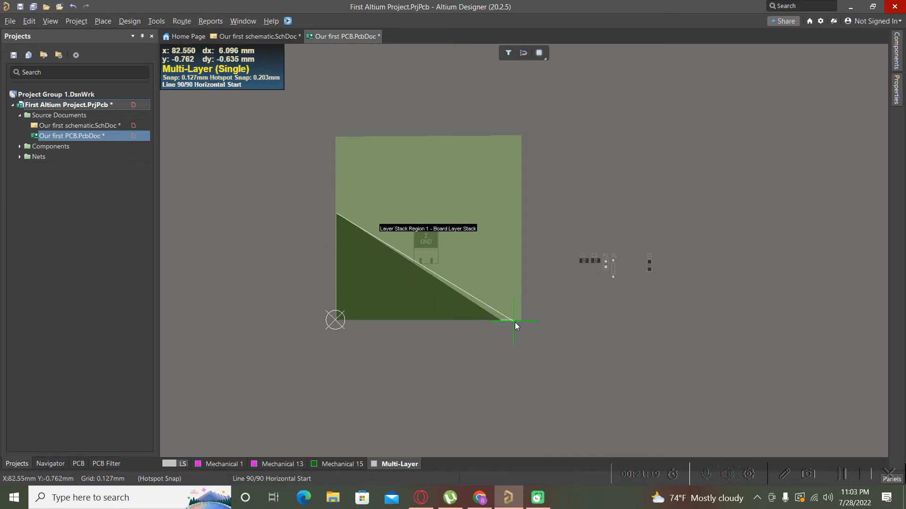
click(522, 214)
right_click(519, 216)
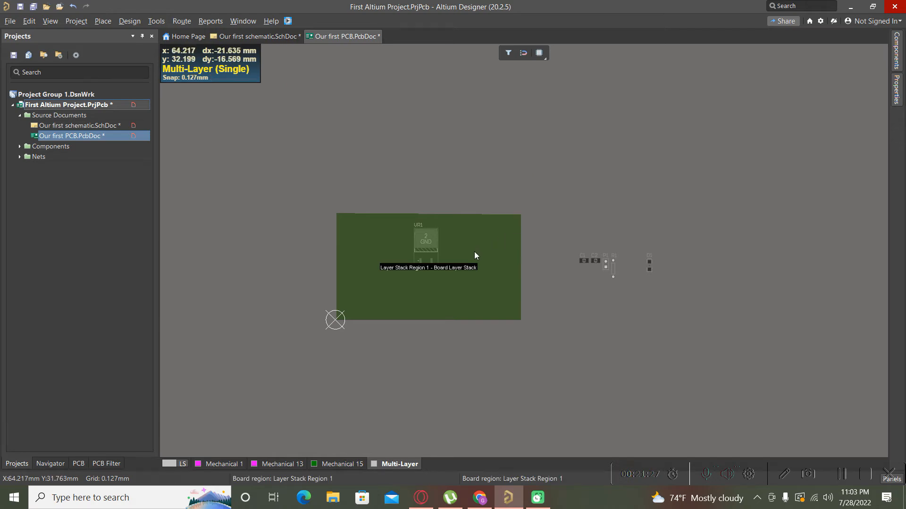
key(ctrl+z)
Redefine the board shape as a rectangle about 86 × 48 mm starting at the origin, and return to the 2D layout view
click(129, 21)
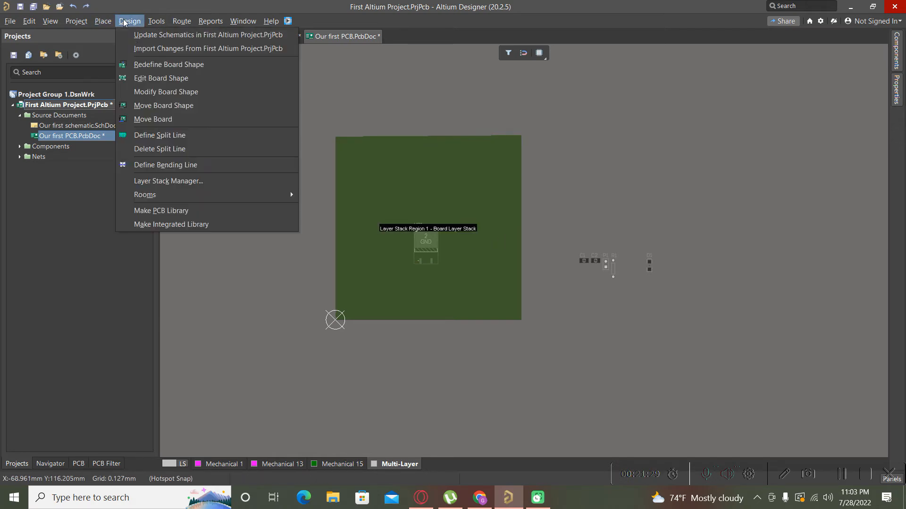
click(161, 65)
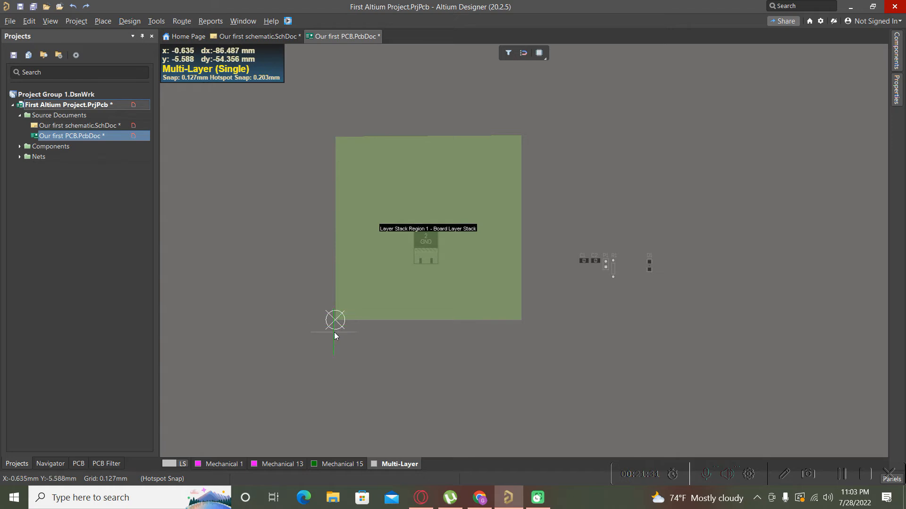
ctrl+scroll(336, 335, up, 4)
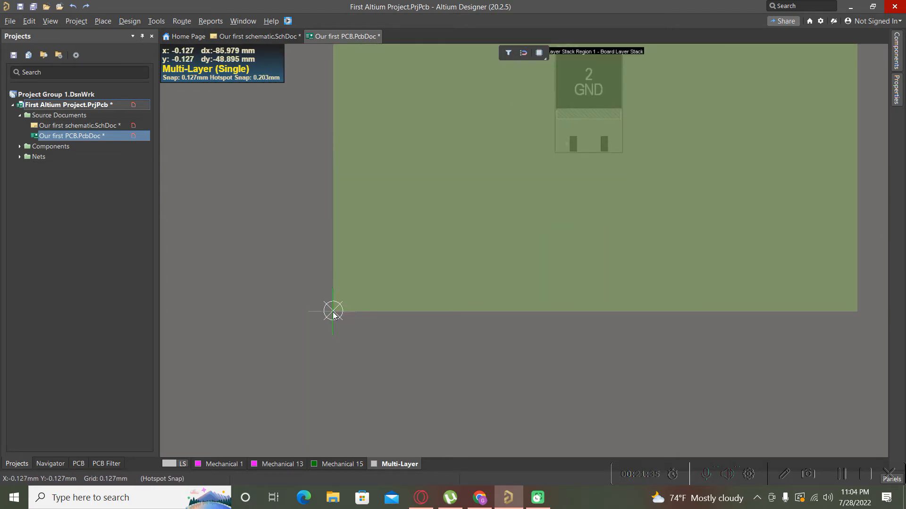
click(333, 312)
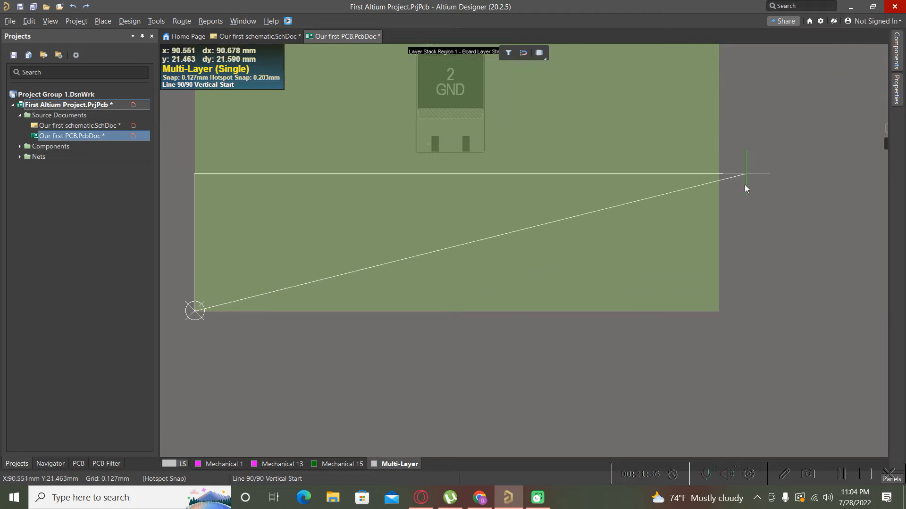
scroll(722, 213, down, 2)
scroll(672, 214, down, 4)
scroll(671, 213, up, 2)
ctrl+scroll(671, 213, down, 1)
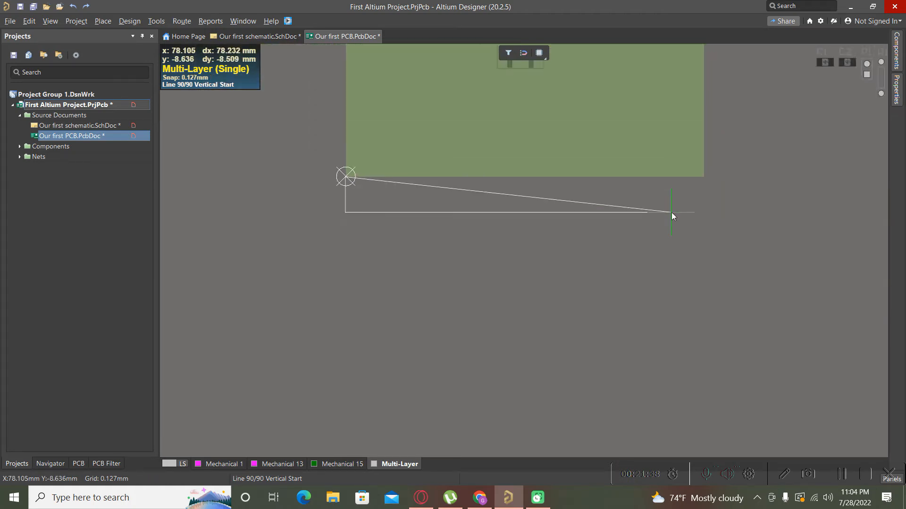
ctrl+scroll(672, 213, down, 1)
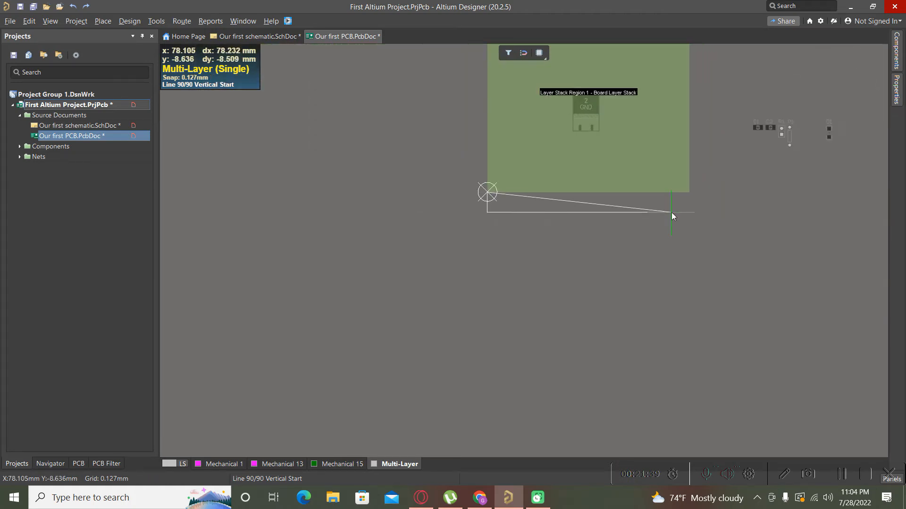
click(694, 79)
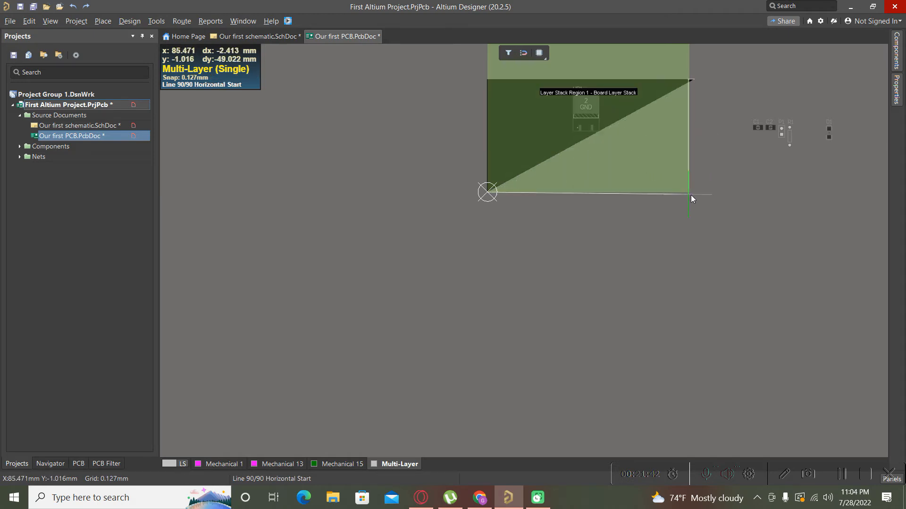
ctrl+scroll(691, 194, up, 2)
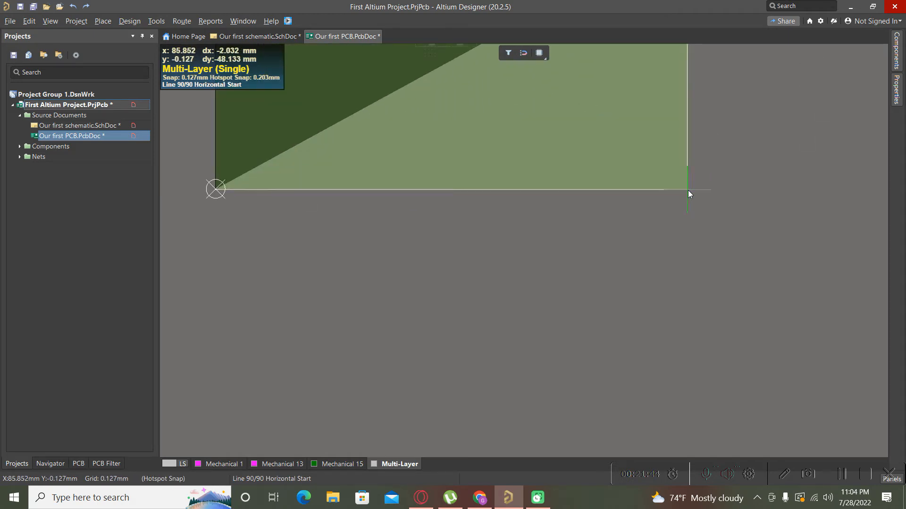
click(689, 190)
right_click(688, 190)
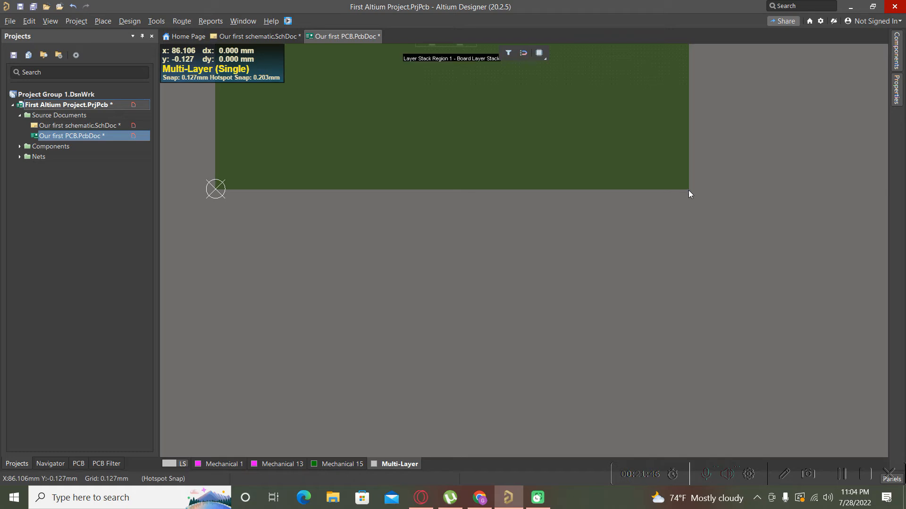
ctrl+scroll(455, 285, down, 4)
key(2)
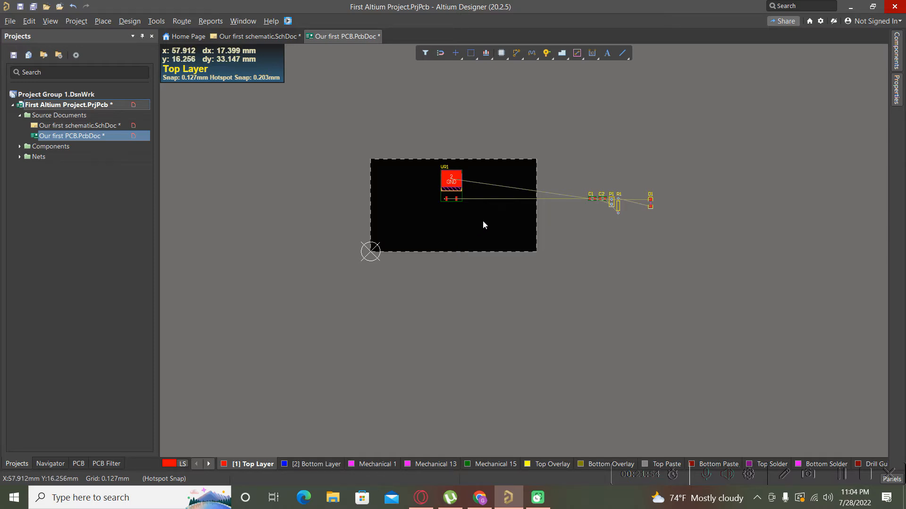
Examine the board and VR1 in 3D from several tilted angles, and return to the 2D layout view
key(3)
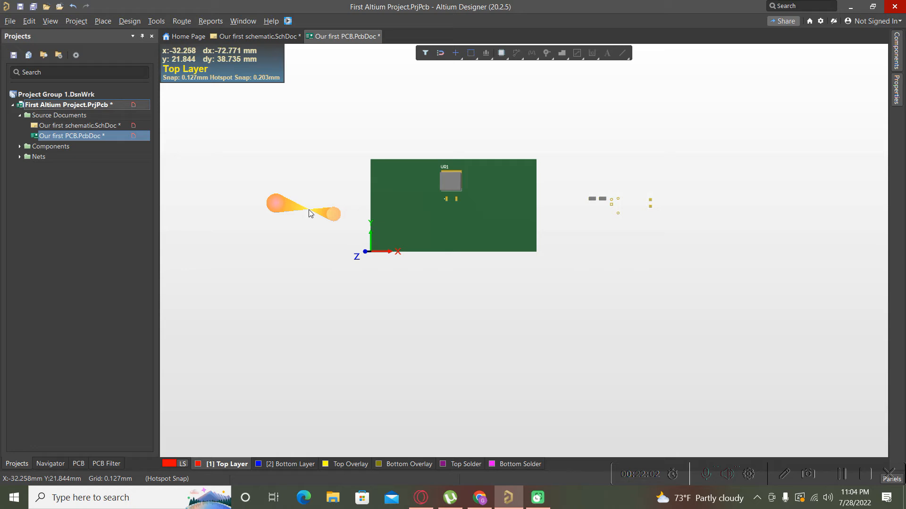
shift+right_drag(309, 212, 310, 213)
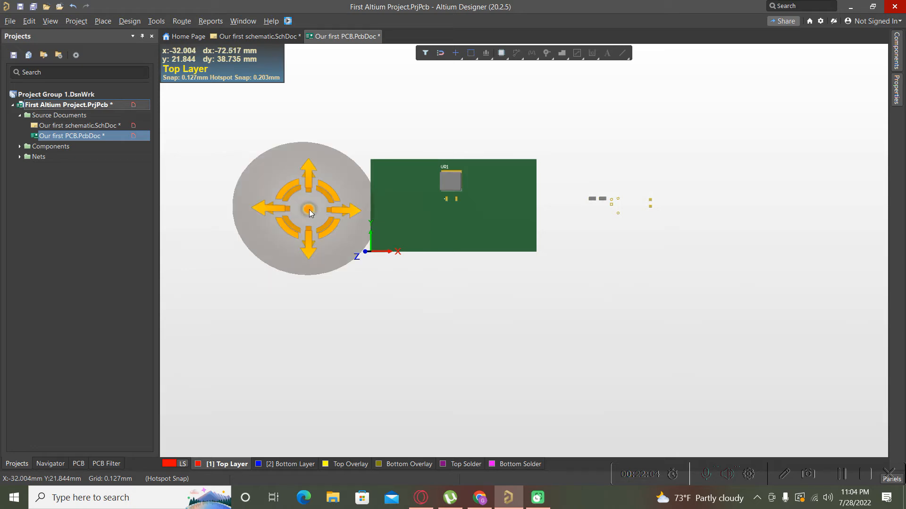
shift+click(296, 208)
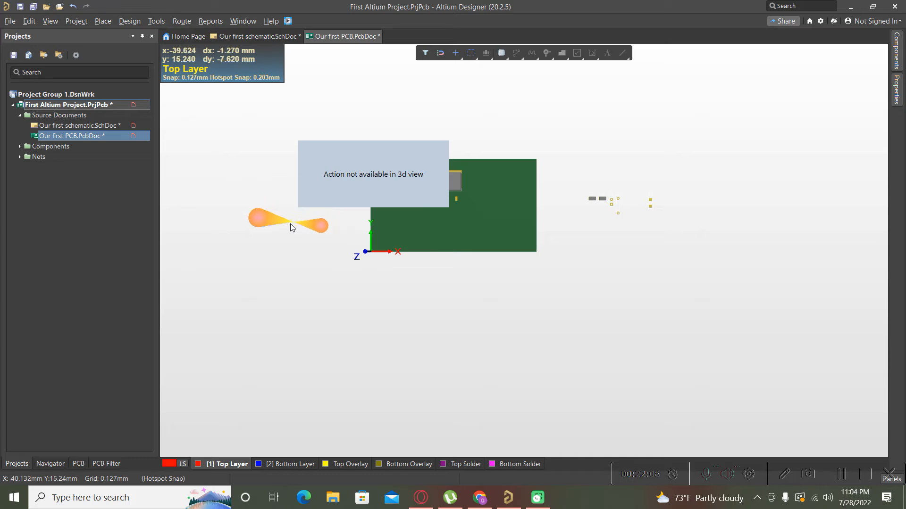
click(290, 224)
key(shift)
mouse_move(270, 215)
shift+right_down()
mouse_move(323, 148)
mouse_move(393, 183)
mouse_move(380, 164)
mouse_move(459, 263)
mouse_move(426, 420)
mouse_move(604, 191)
mouse_move(307, 259)
mouse_move(422, 142)
mouse_move(434, 156)
mouse_move(436, 194)
shift+right_up()
ctrl+scroll(437, 194, up, 8)
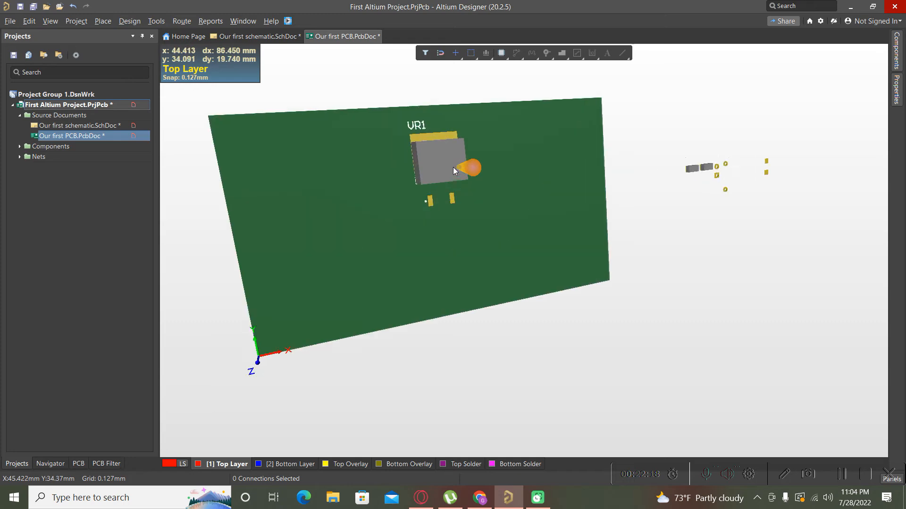
shift+right_drag(488, 210, 428, 168)
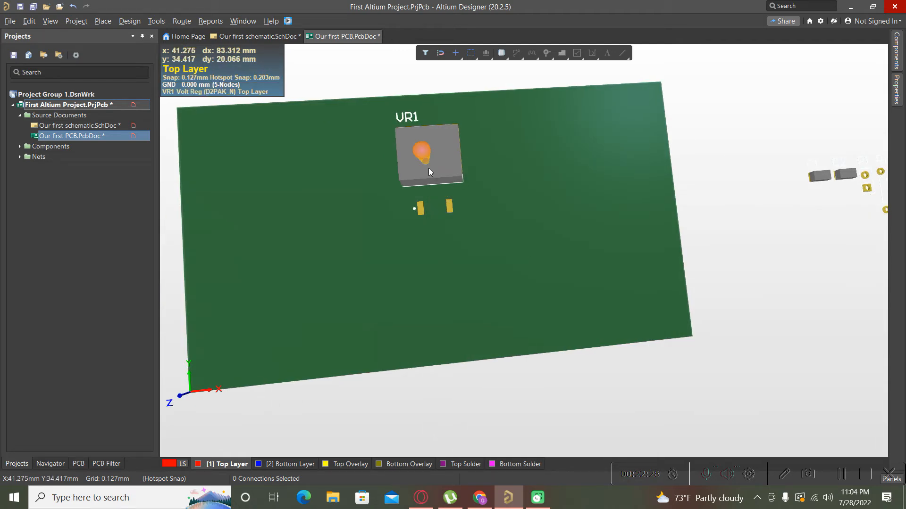
key(2)
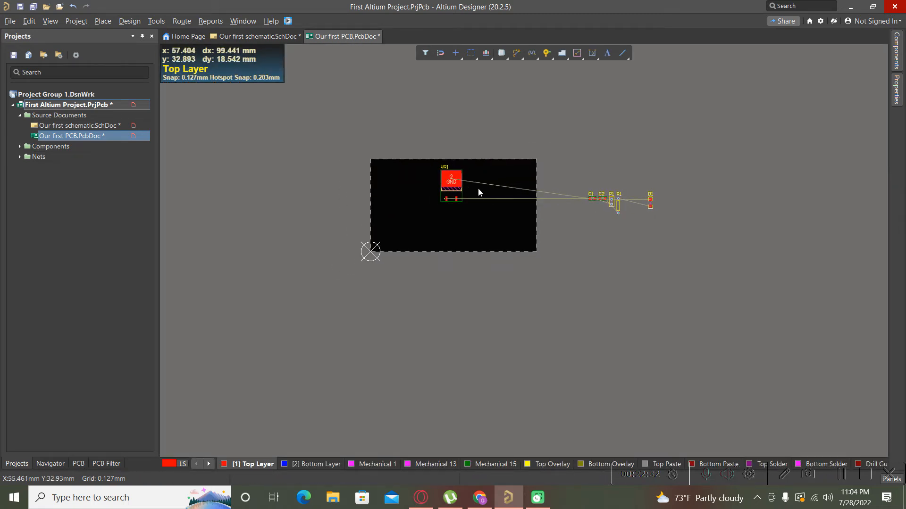
Move connector P1 onto the board near its left edge and place regulator VR1 just beside it
ctrl+scroll(449, 196, up, 1)
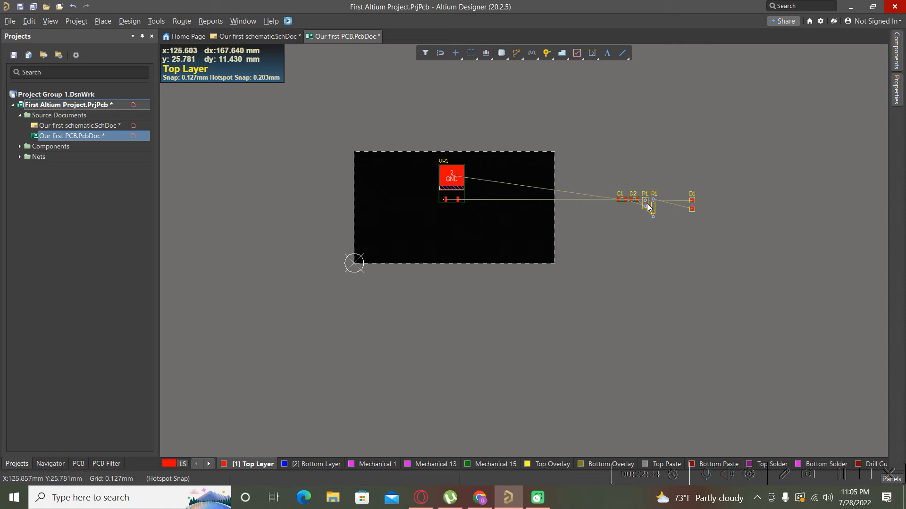
drag(645, 203, 364, 209)
drag(453, 186, 403, 211)
key(space)
key(space)
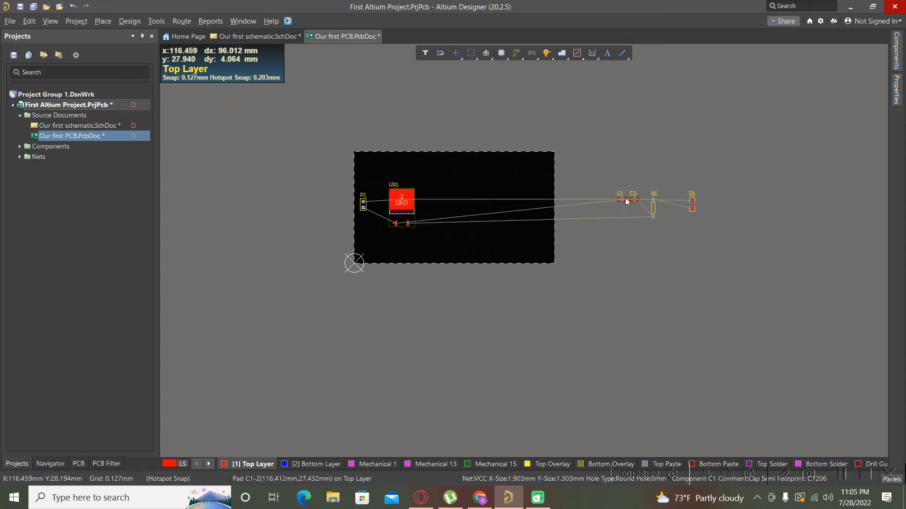
Move capacitor C1 onto the board, turned vertical, with its VCC pad next to VR1's VCC pin
drag(621, 198, 445, 238)
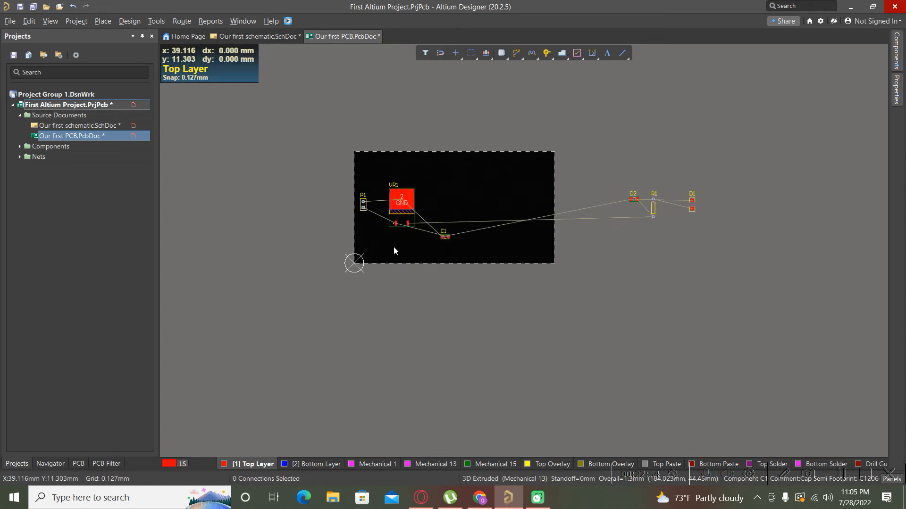
ctrl+scroll(446, 239, up, 5)
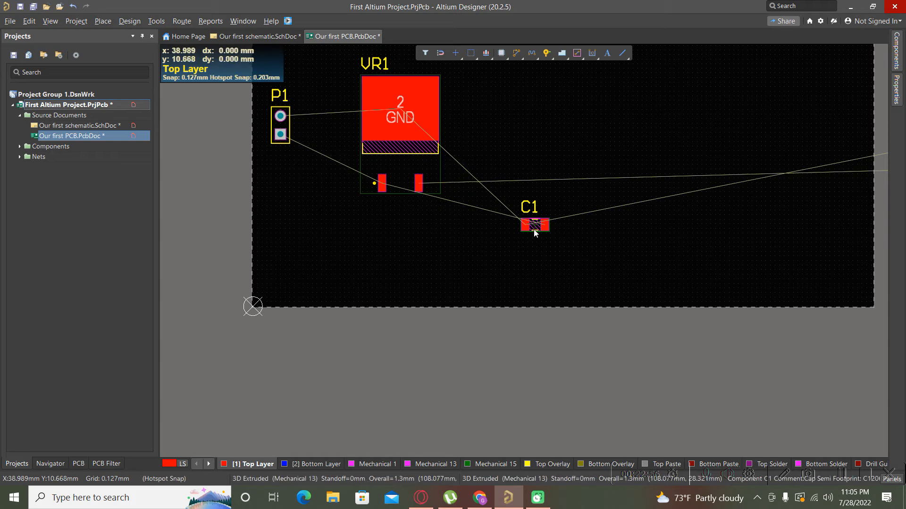
drag(530, 230, 472, 226)
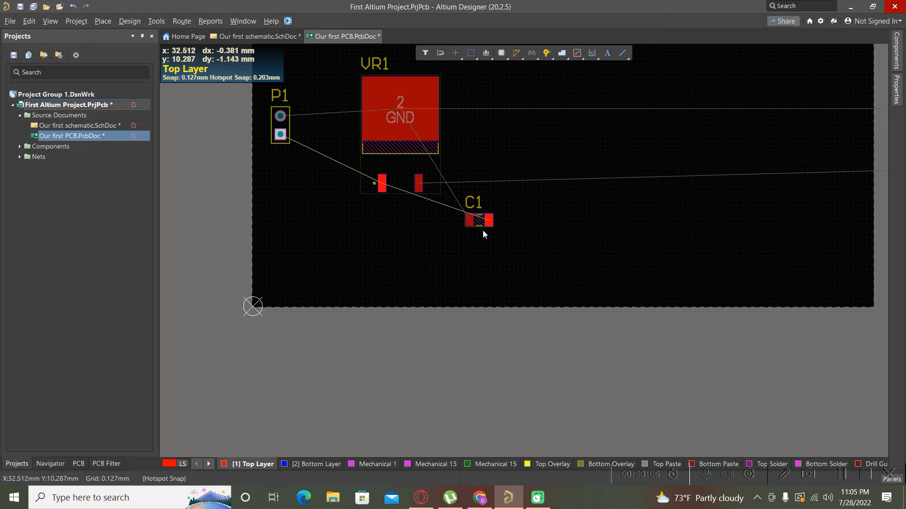
drag(479, 224, 344, 197)
key(space)
ctrl+scroll(347, 197, up, 5)
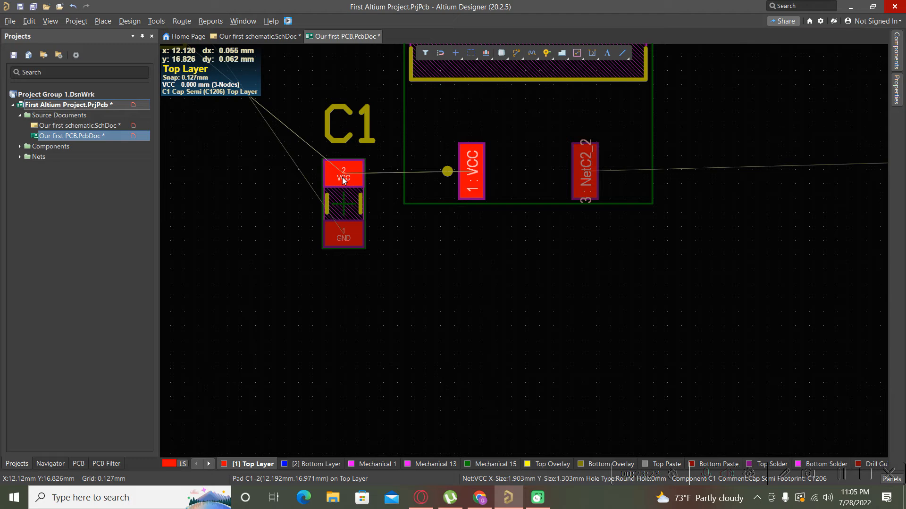
Cycle through the single-layer display modes to inspect the Top Layer, and restore the normal layer display
key(shift+s)
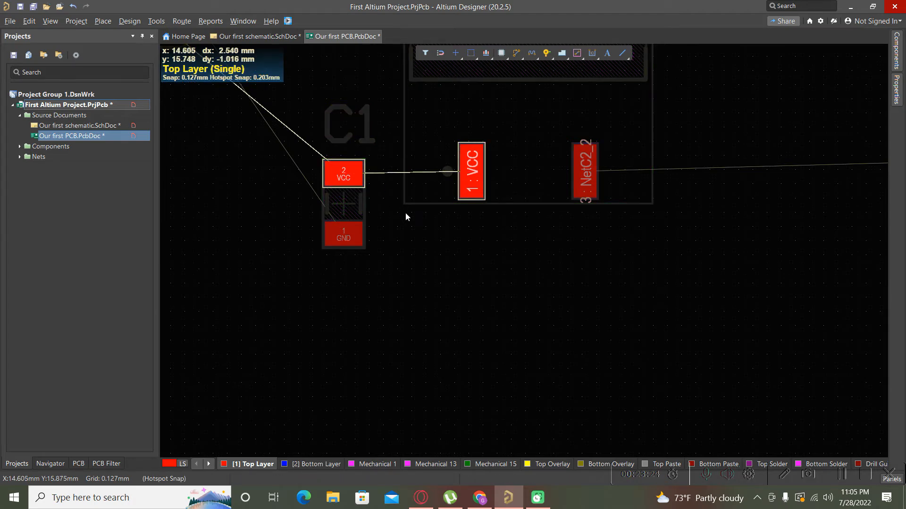
ctrl+scroll(424, 288, down, 3)
ctrl+scroll(415, 265, down, 1)
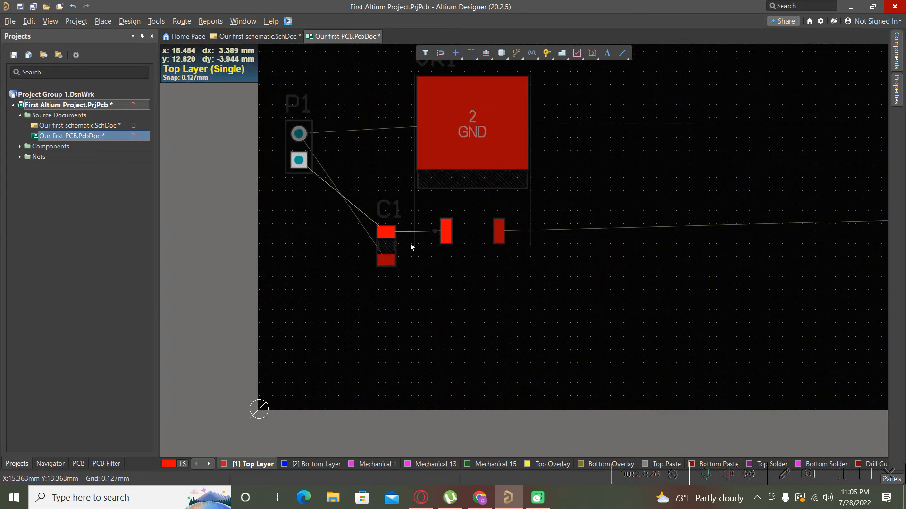
key(shift+s)
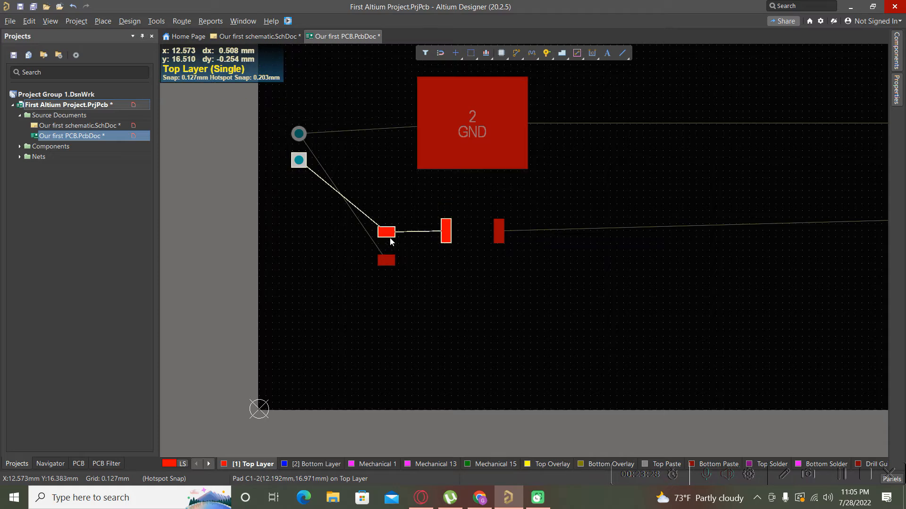
key(shift+s)
Move capacitor C2 onto the board, turned vertical, beside pin 3 of VR1
ctrl+scroll(370, 275, down, 6)
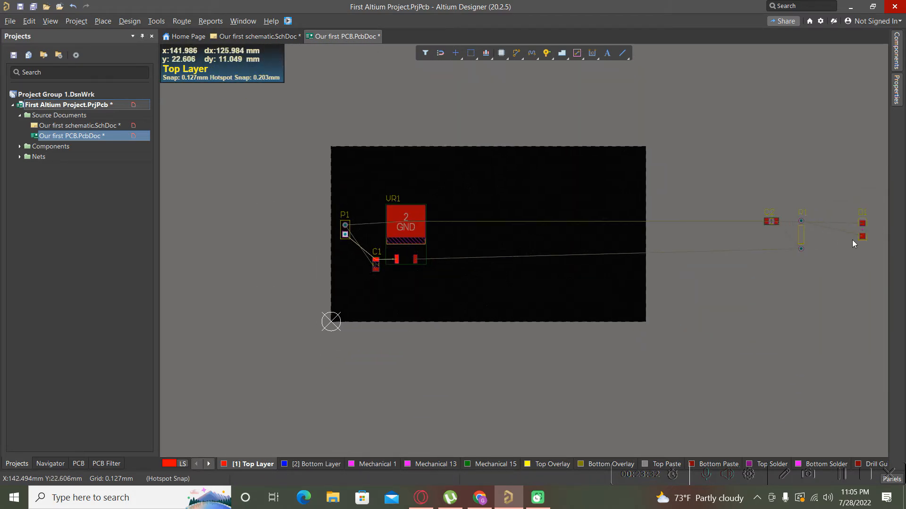
drag(775, 222, 451, 242)
ctrl+scroll(423, 277, up, 5)
key(space)
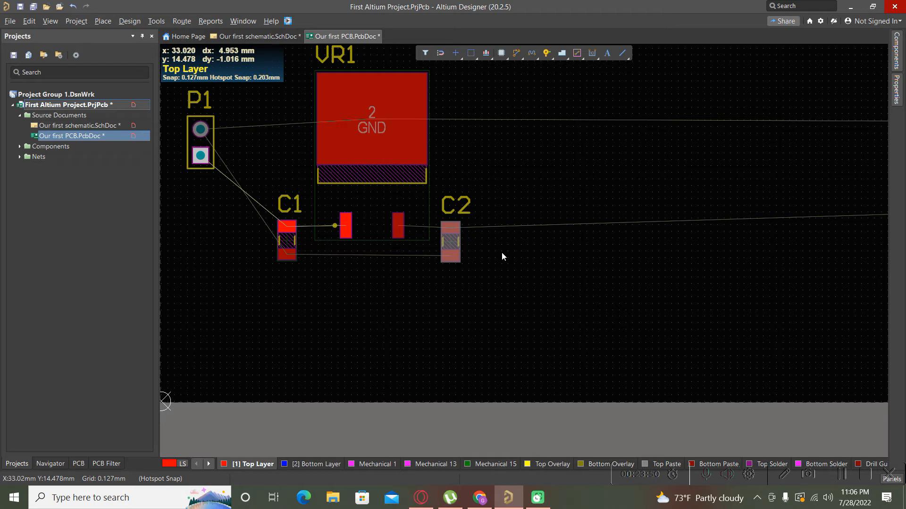
Move resistor R1 onto the board, standing vertically directly above C2 and to the right of VR1
ctrl+scroll(427, 281, down, 5)
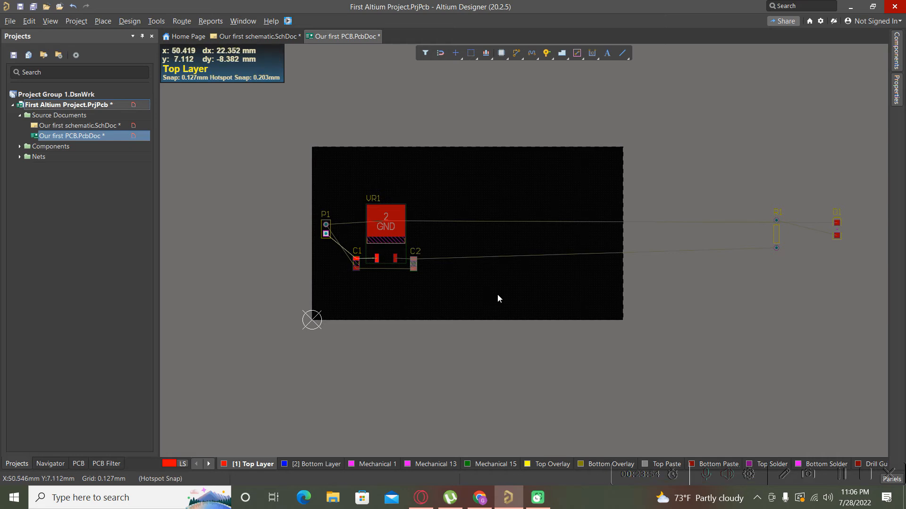
drag(779, 234, 449, 261)
ctrl+scroll(372, 255, up, 4)
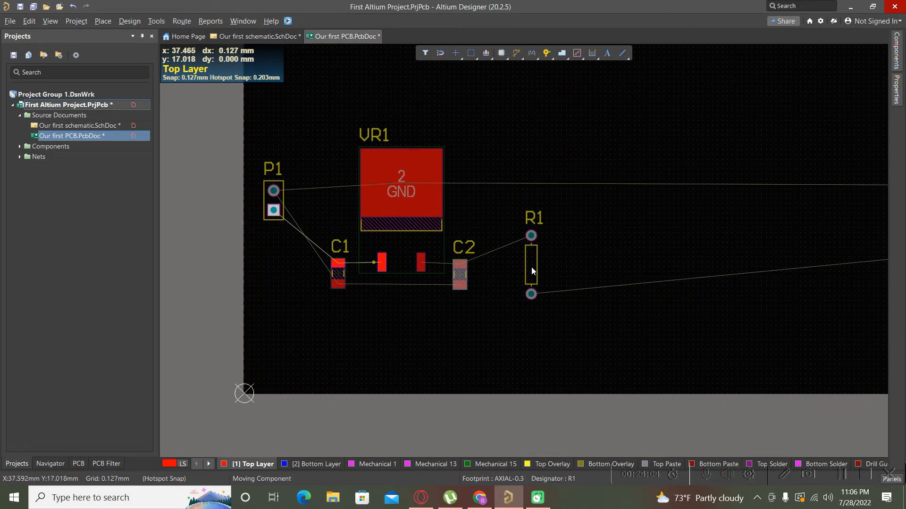
drag(531, 267, 461, 199)
key(space)
key(space)
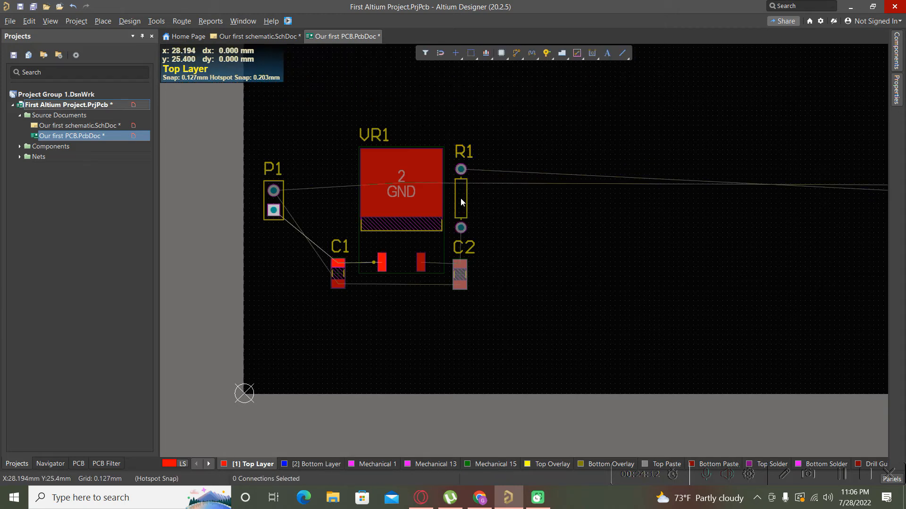
Shift C1, VR1, R1 and C2 slightly toward P1 to adjust the spacing between the components
drag(343, 277, 321, 277)
drag(401, 223, 383, 216)
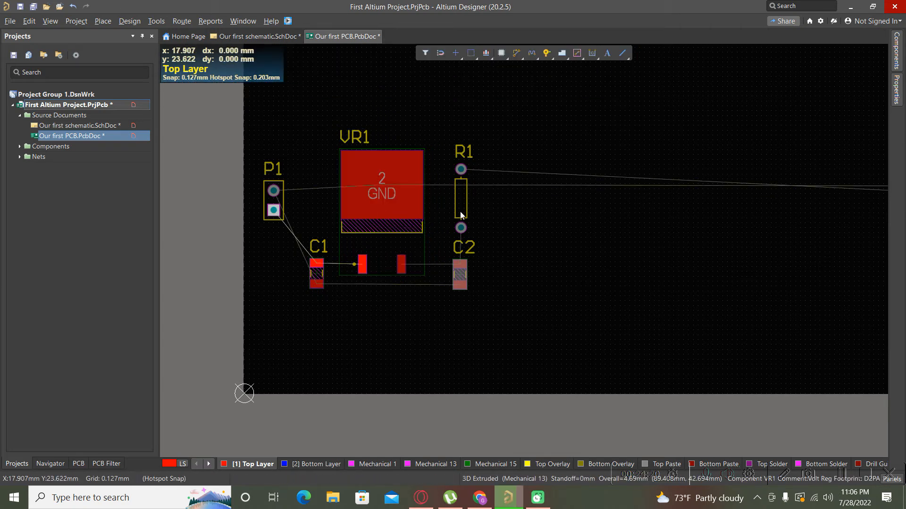
mouse_move(463, 203)
mouse_down()
mouse_move(448, 200)
mouse_move(456, 197)
mouse_up()
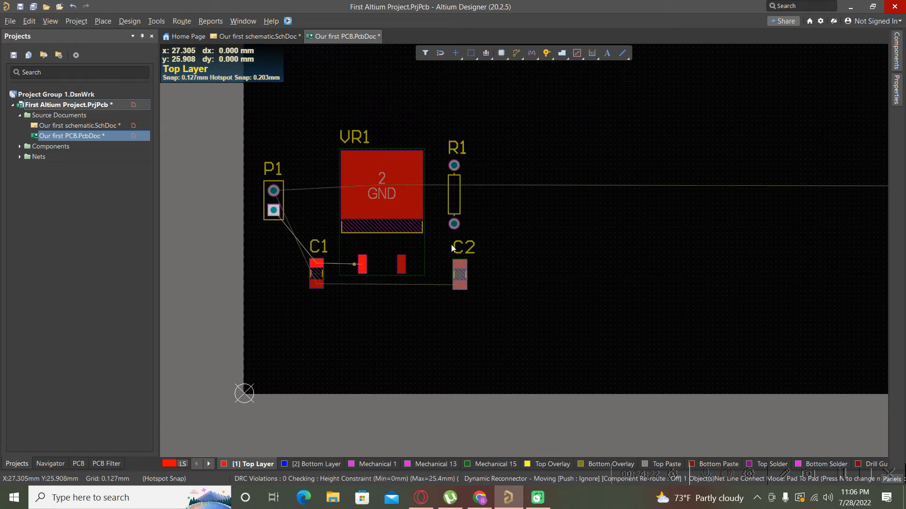
drag(459, 284, 452, 286)
Move LED D1 onto the board, placed vertically directly above R1
ctrl+scroll(336, 248, down, 1)
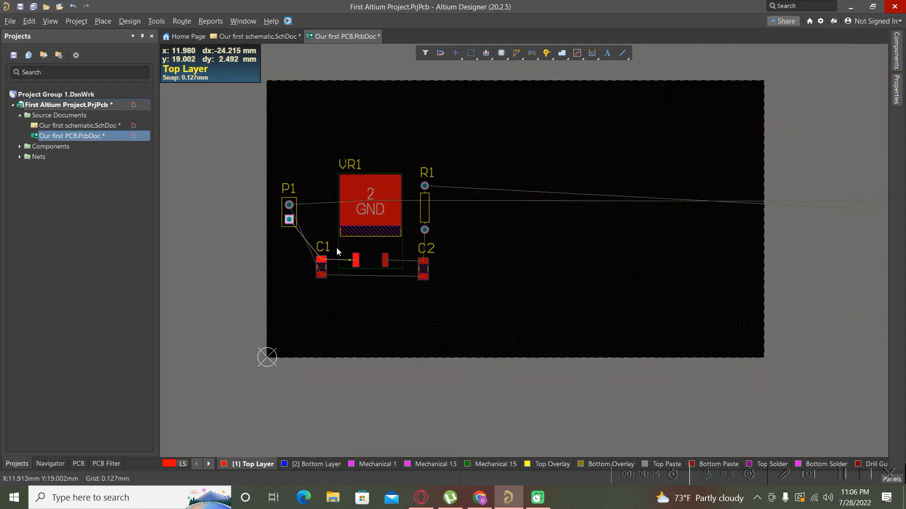
ctrl+scroll(336, 248, down, 1)
ctrl+scroll(347, 228, down, 1)
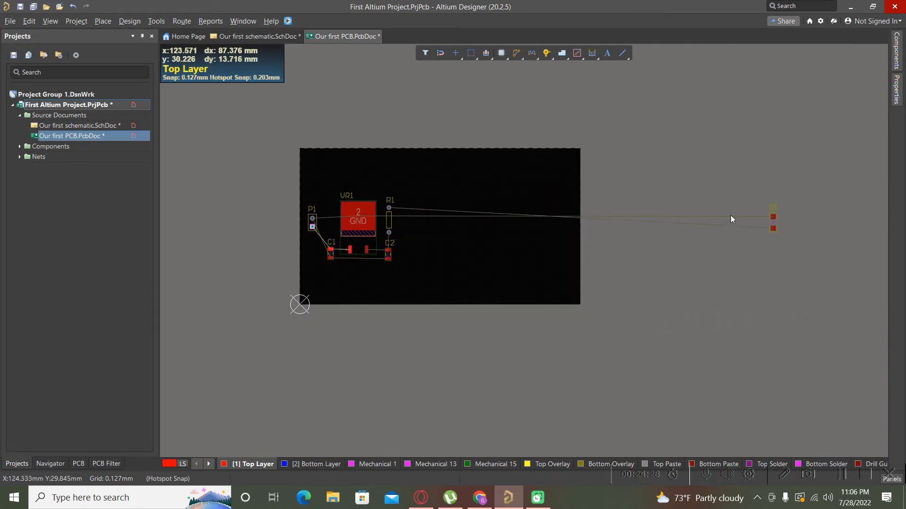
drag(773, 226, 389, 178)
ctrl+scroll(361, 182, up, 4)
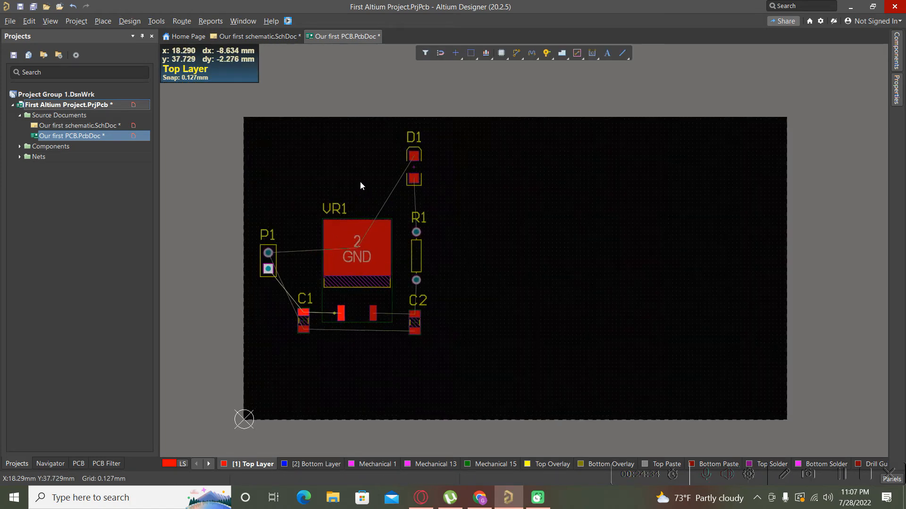
Move LED D1 directly above VR1, turned horizontal, and shift the VR1 designator between P1 and the regulator
drag(445, 169, 392, 204)
key(space)
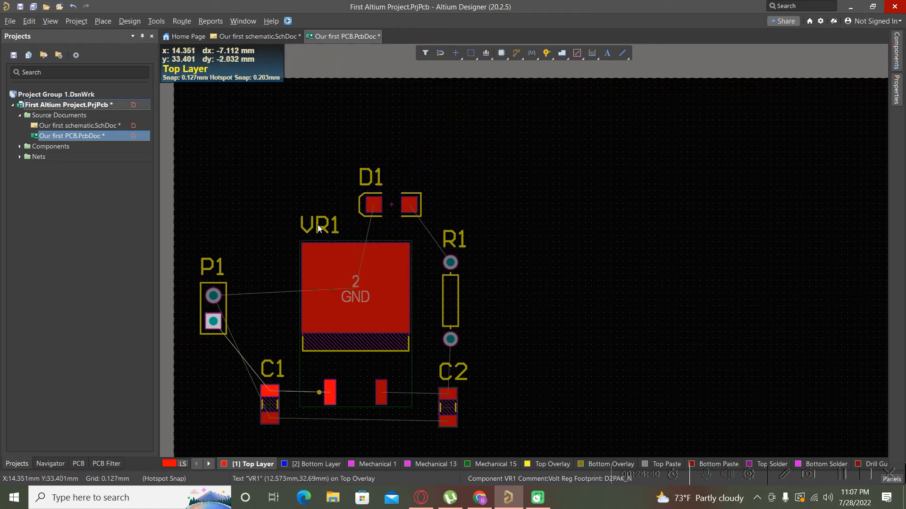
drag(311, 228, 267, 275)
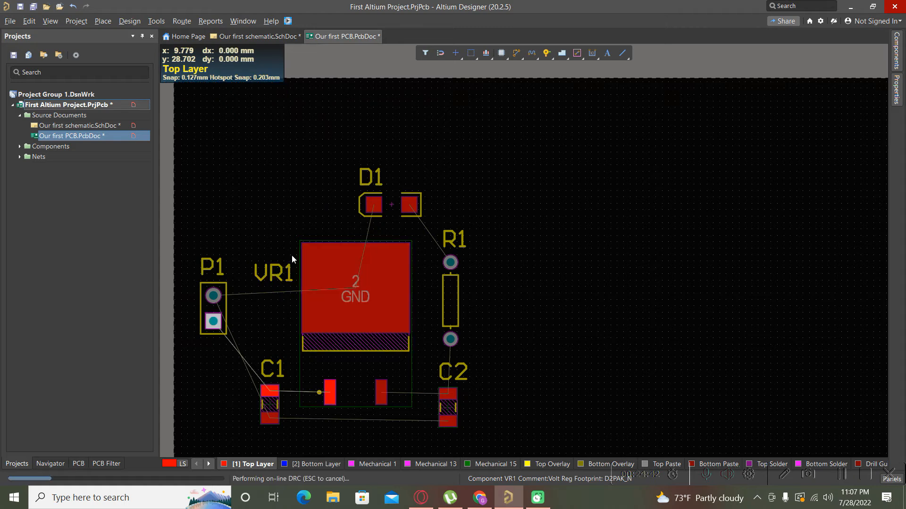
In board planning mode, redefine the board shape as a rectangle about 35 by 41 mm from the origin around all components, and return to 2D layout
ctrl+scroll(293, 234, down, 2)
ctrl+scroll(321, 238, down, 2)
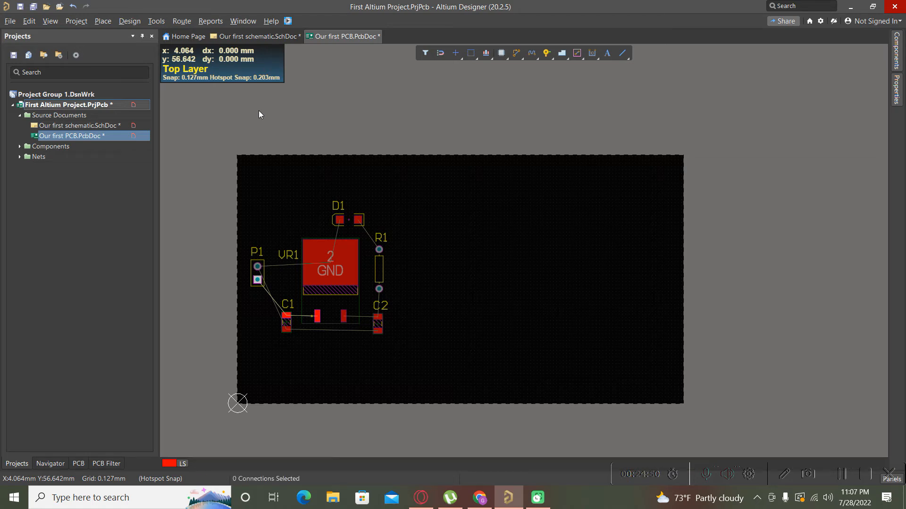
key(3)
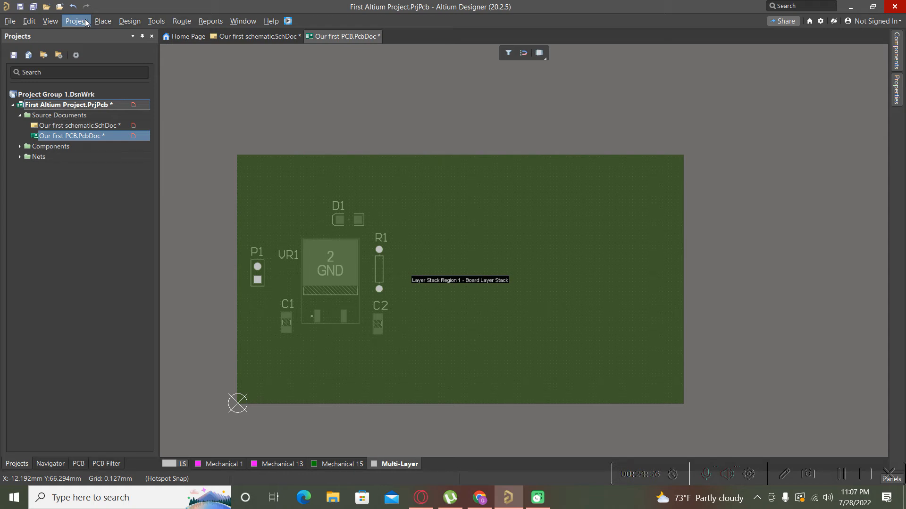
click(124, 21)
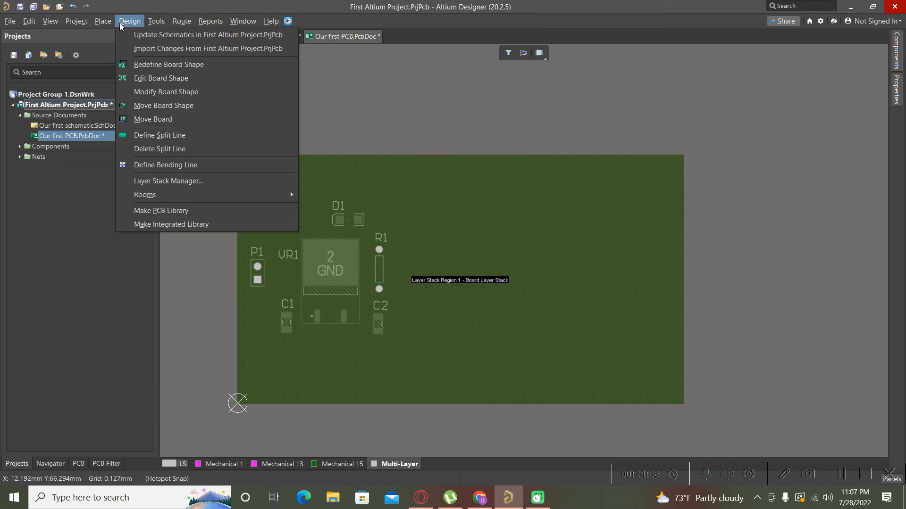
click(97, 22)
mouse_move(127, 25)
click(555, 133)
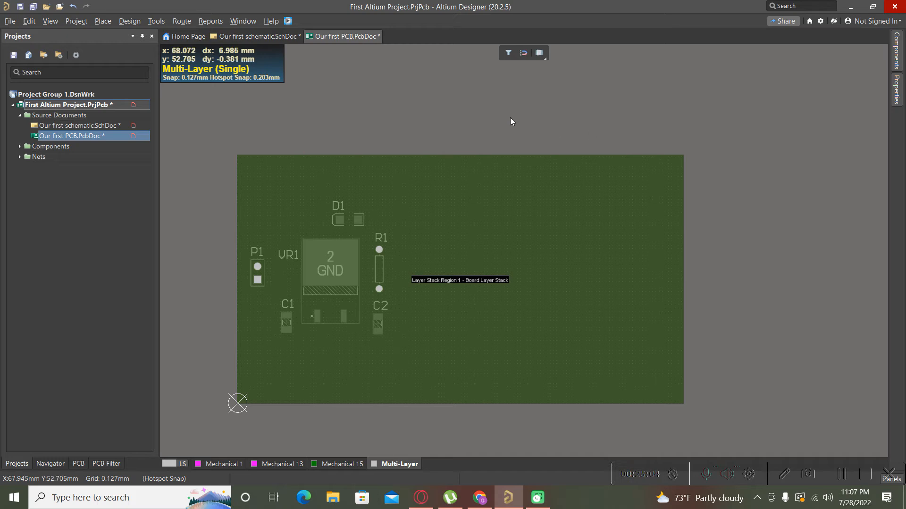
click(130, 22)
click(166, 65)
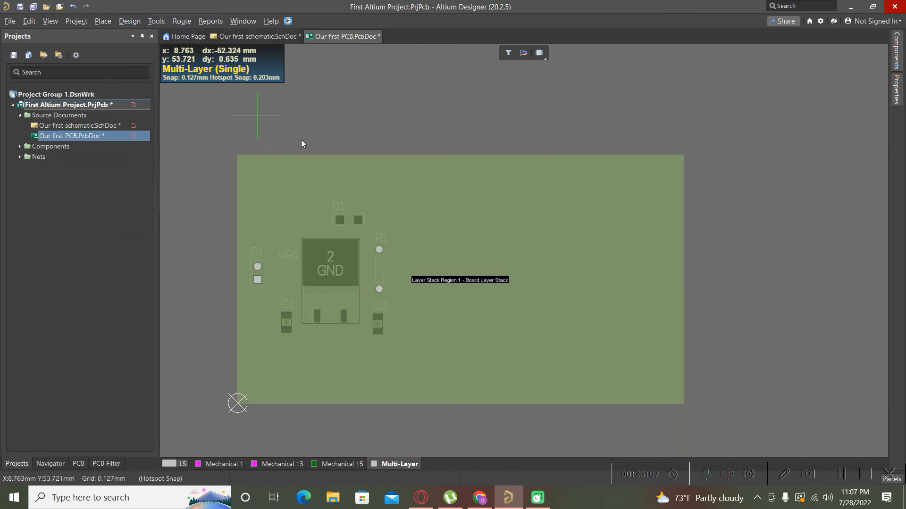
click(237, 404)
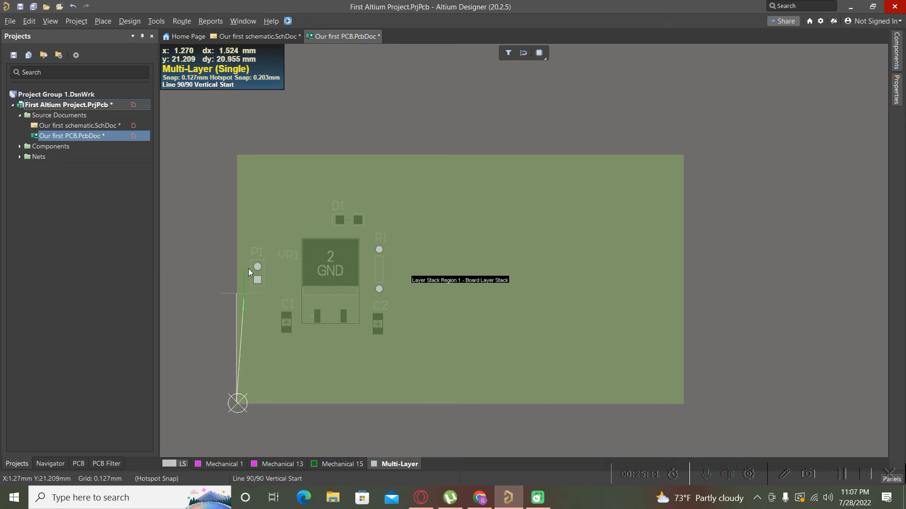
click(420, 192)
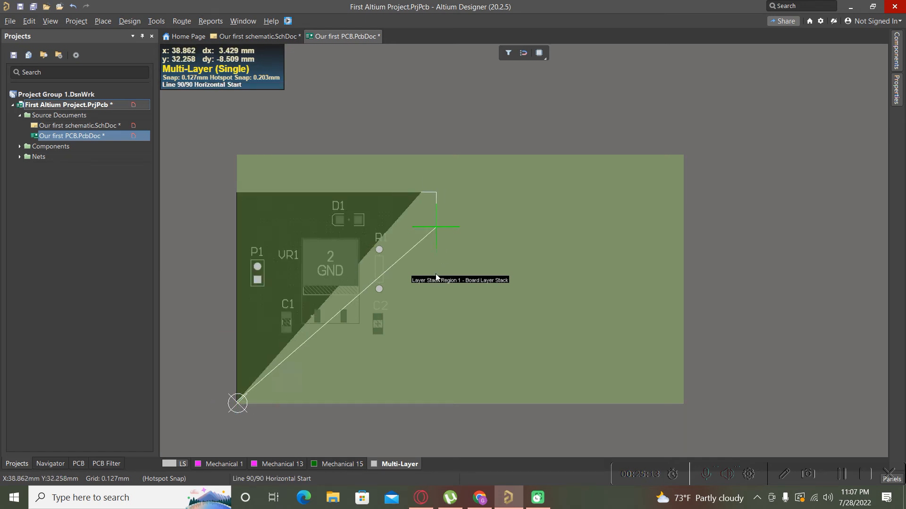
click(424, 404)
right_click(424, 405)
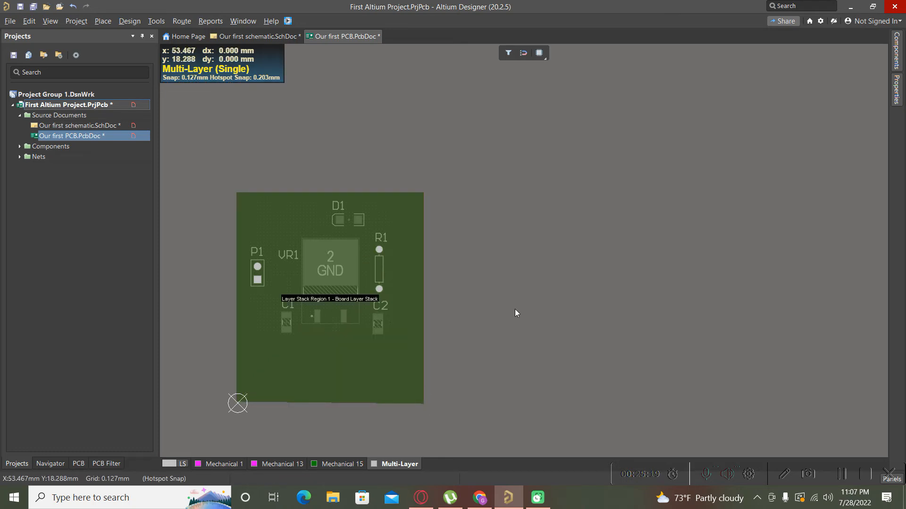
key(2)
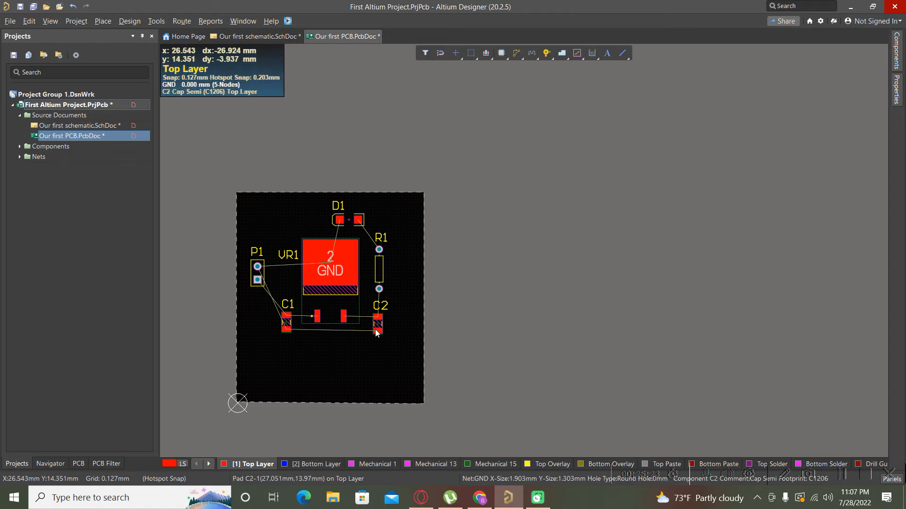
Inspect the resized board and its components in 3D from several angles, and return to the 2D layout
key(3)
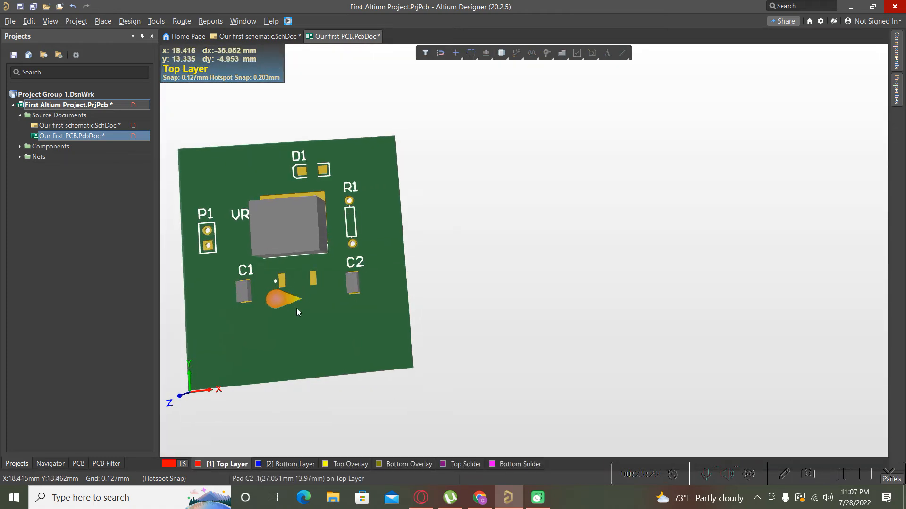
shift+right_drag(276, 319, 172, 293)
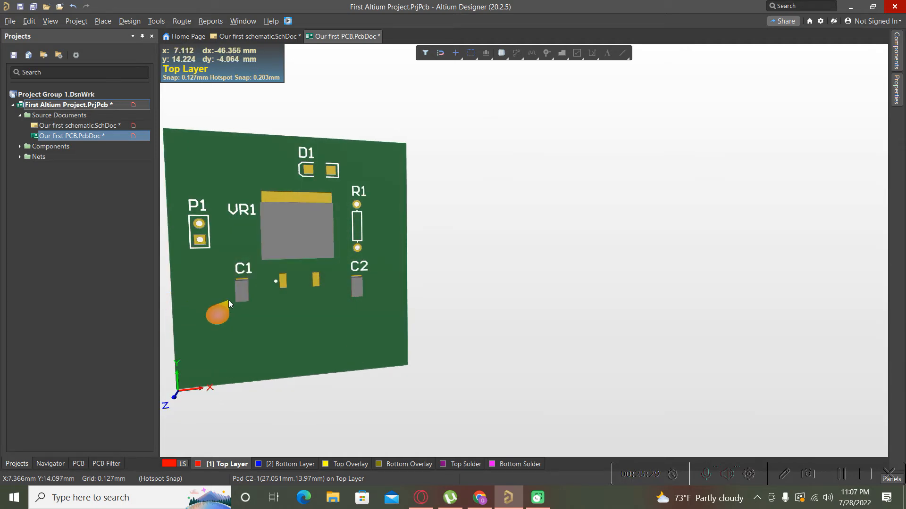
shift+right_drag(254, 310, 297, 240)
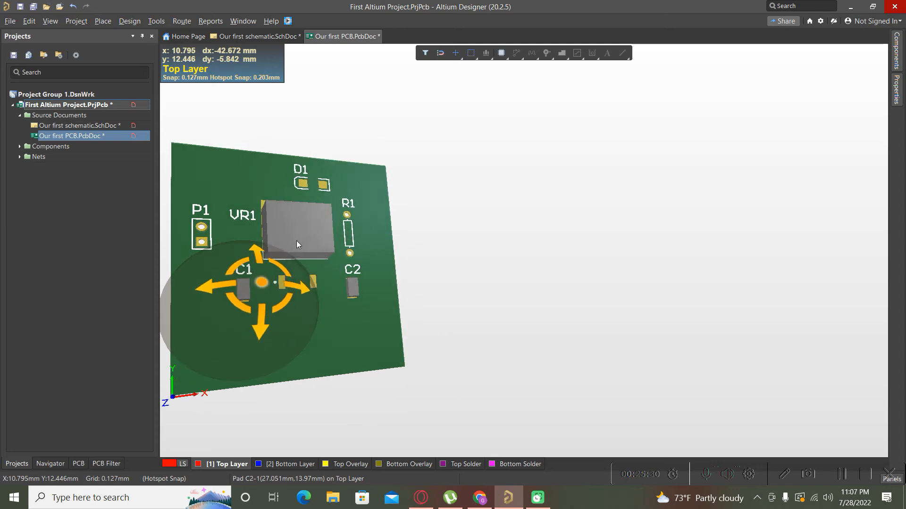
shift+right_drag(318, 314, 292, 327)
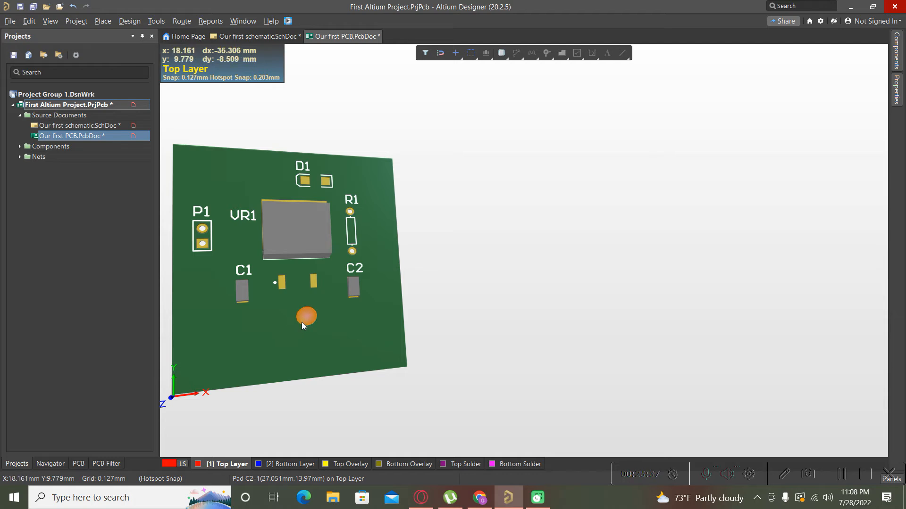
key(2)
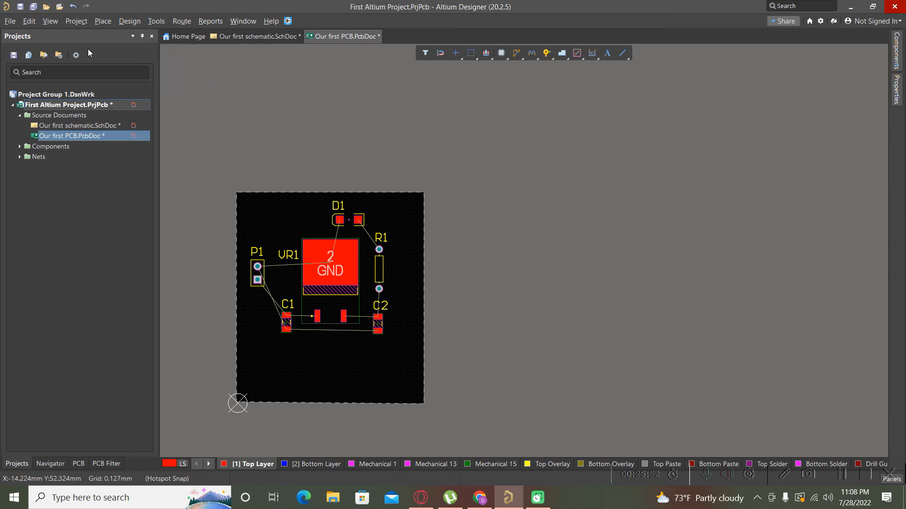
Begin routing a GND track on the Top Layer from P1 pad 2 toward VR1, with the Track 45 corner style
click(103, 21)
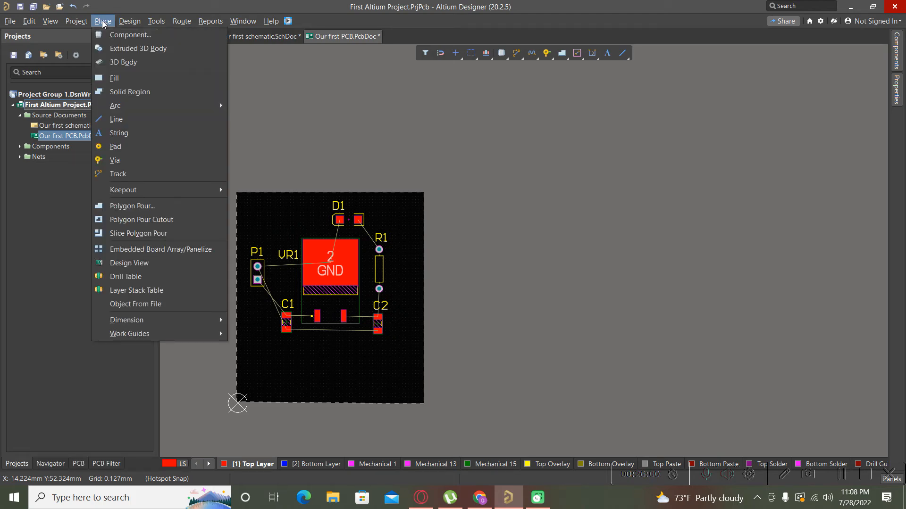
click(134, 174)
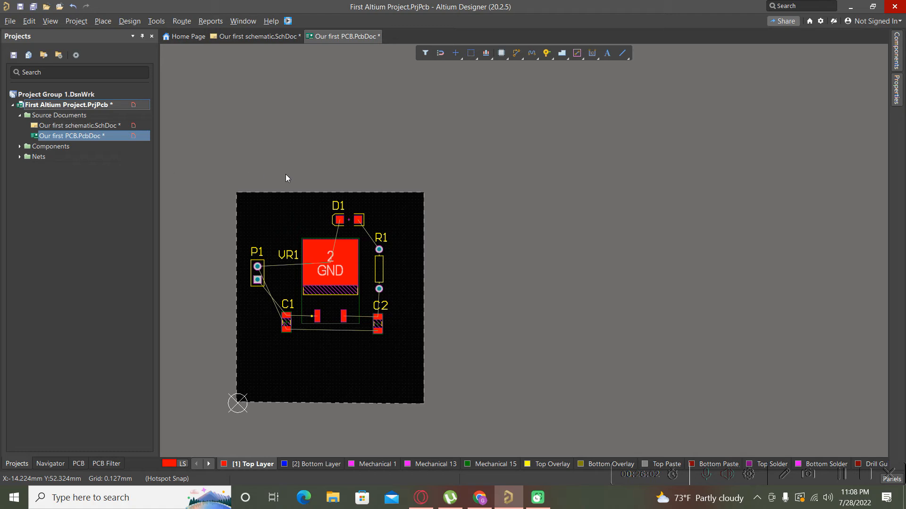
ctrl+scroll(257, 267, up, 3)
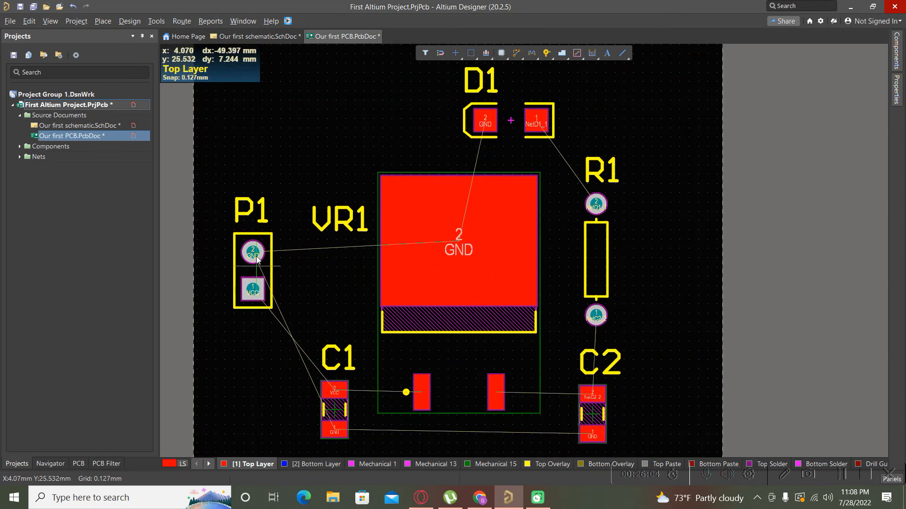
click(257, 259)
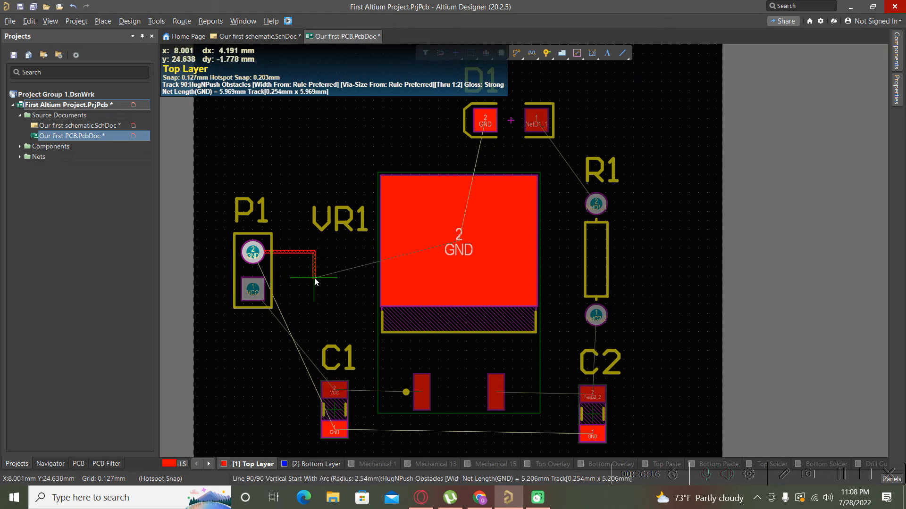
key(shift+space)
key(shift+space)
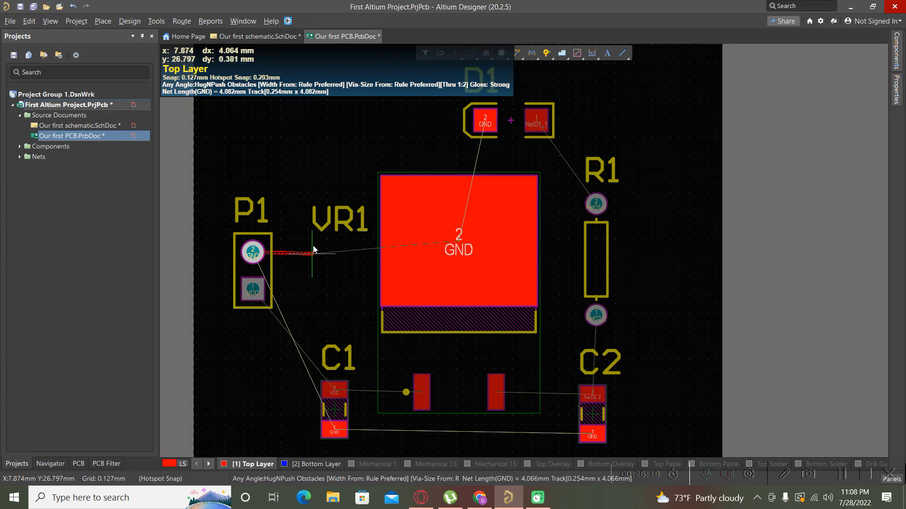
key(shift+space)
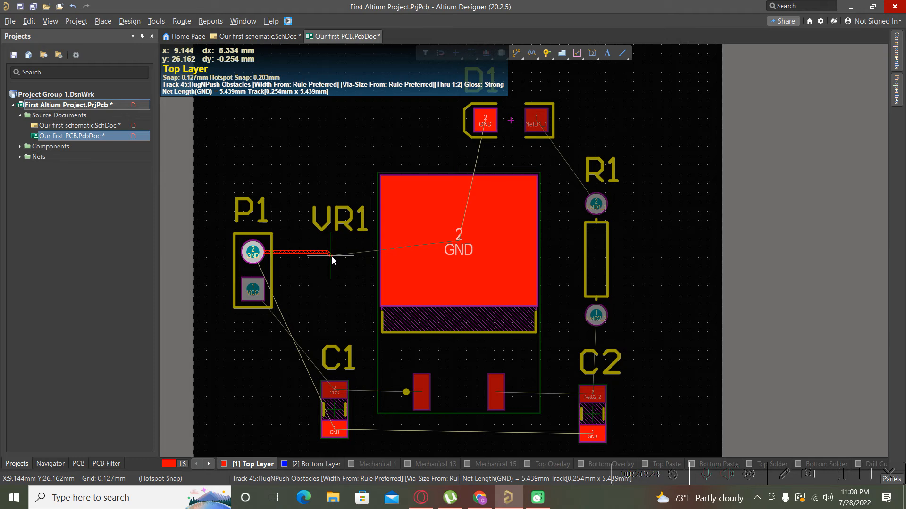
Try to replace the GND track's width in the interactive routing properties and resume routing
key(Tab)
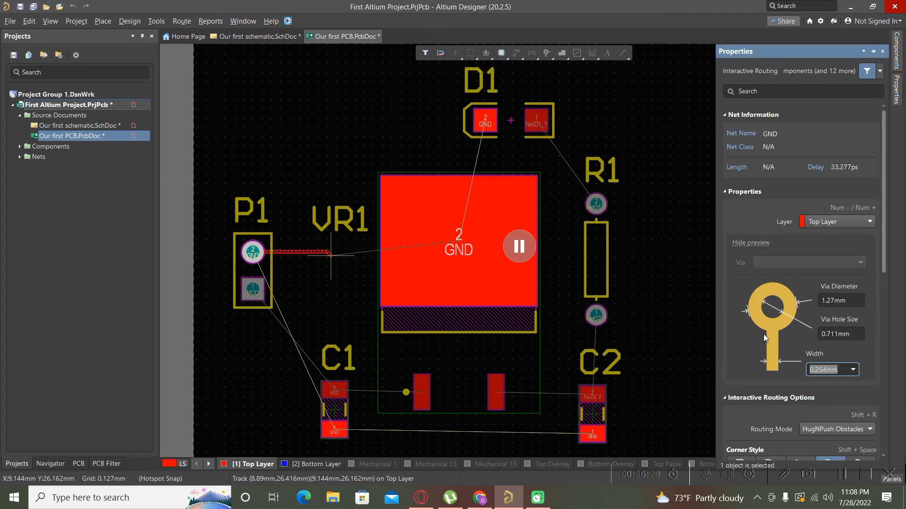
click(828, 371)
key(BackSpace)
key(BackSpace)
key(BackSpace)
key(BackSpace)
click(519, 246)
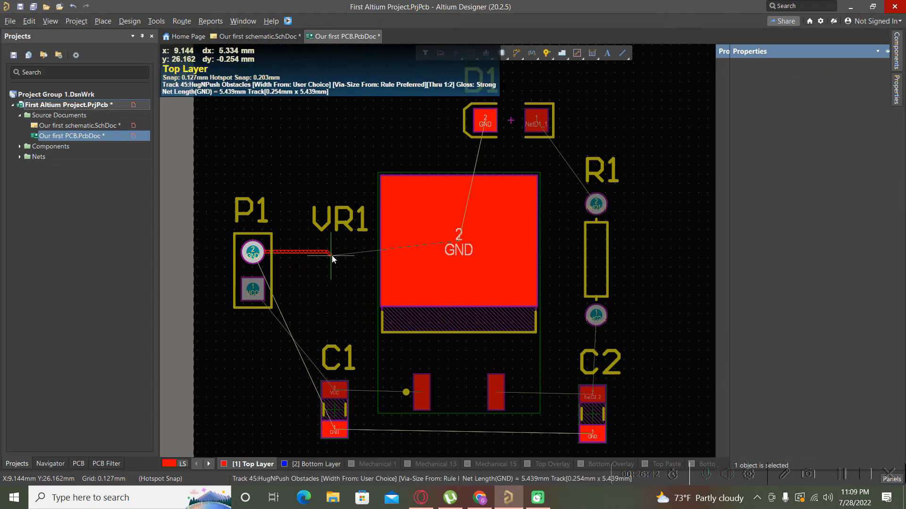
Try to set the width of the GND track being routed to 1 mm
key(Tab)
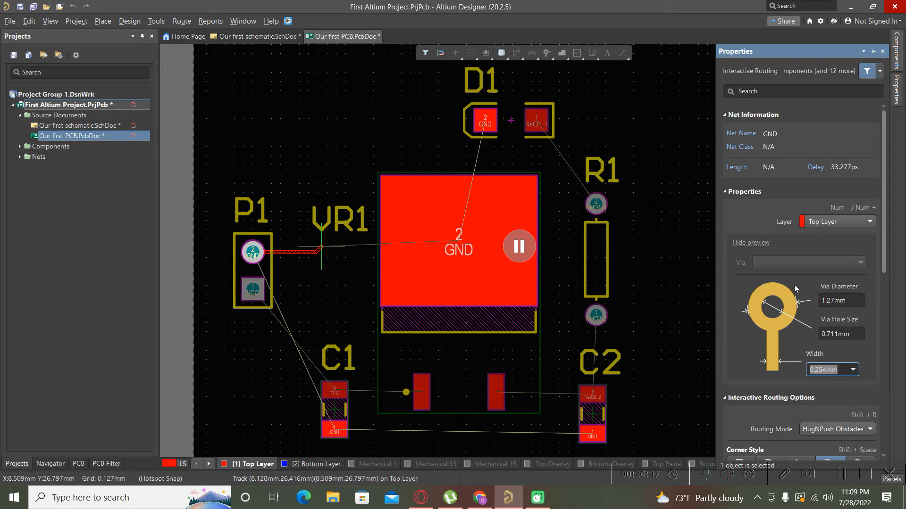
scroll(797, 280, down, 7)
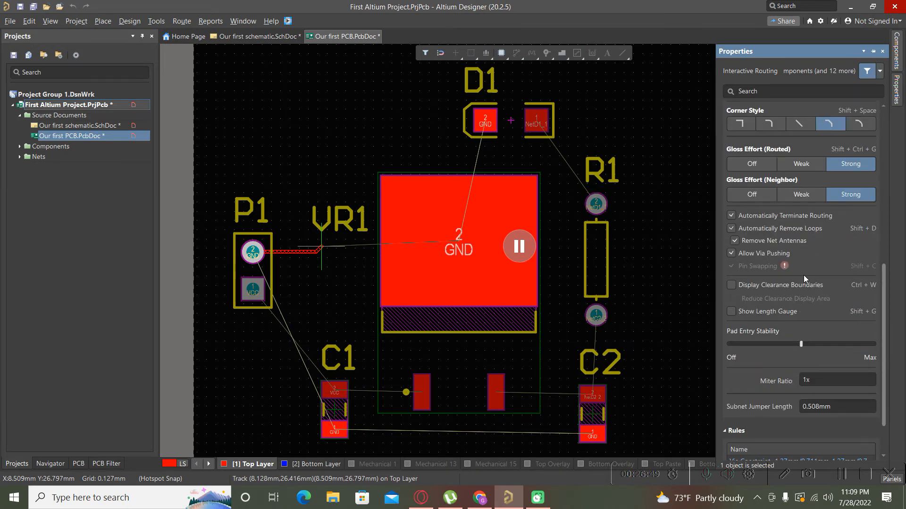
scroll(803, 279, up, 3)
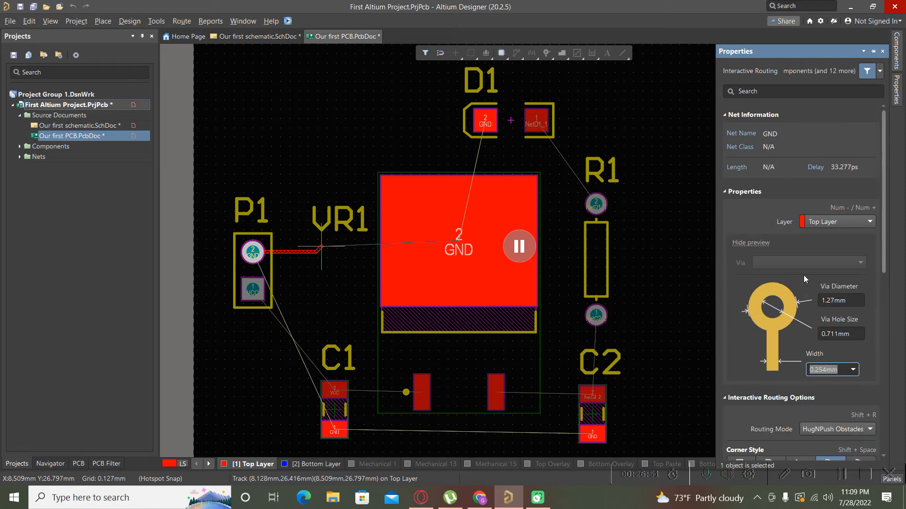
click(820, 371)
key(BackSpace)
key(BackSpace)
key(BackSpace)
key(BackSpace)
text(1)
key(BackSpace)
text(1)
key(Return)
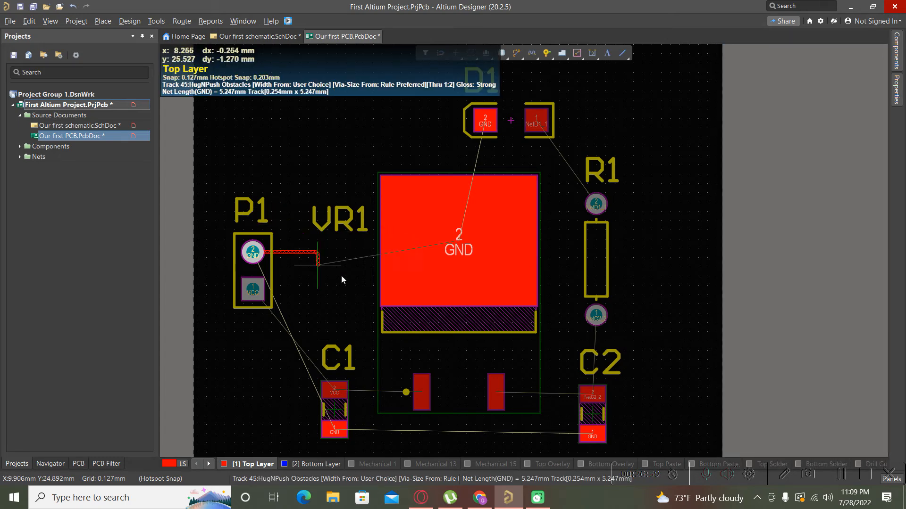
Recheck the track width, stop routing, and undo the partial GND track from P1
key(Tab)
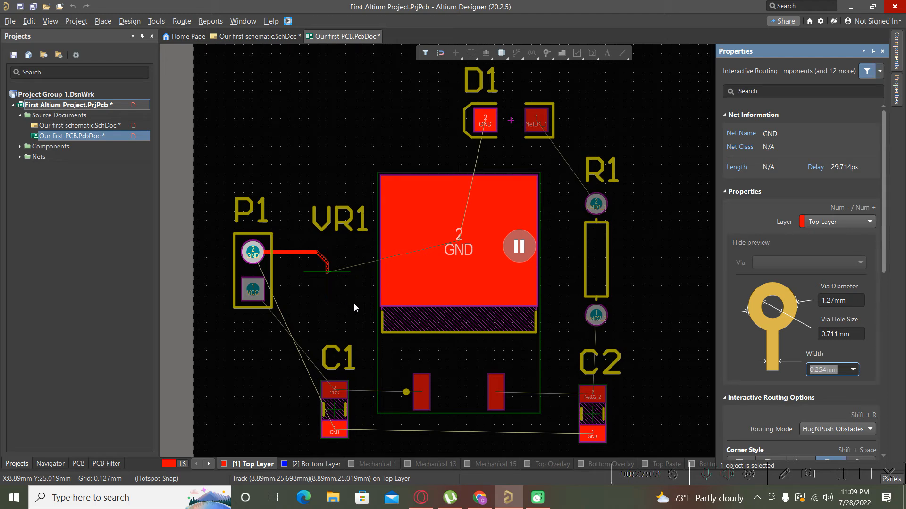
key(Return)
key(Escape)
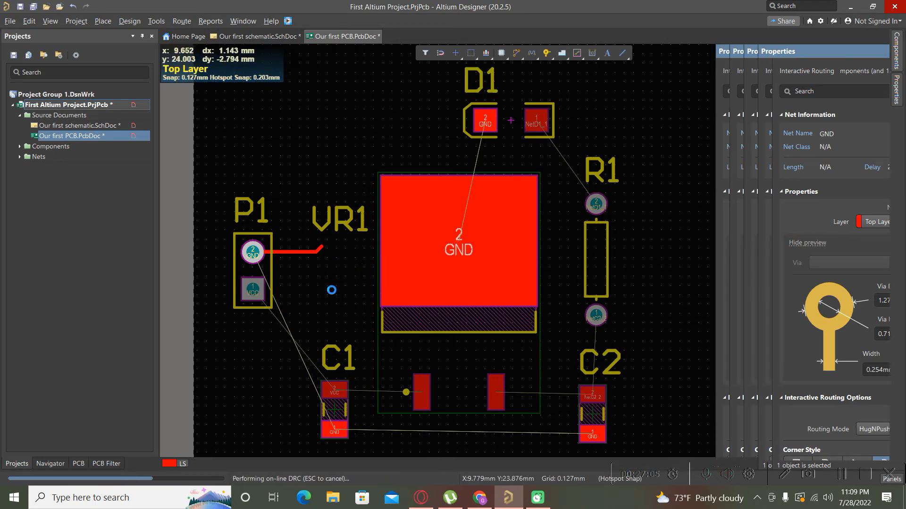
key(Escape)
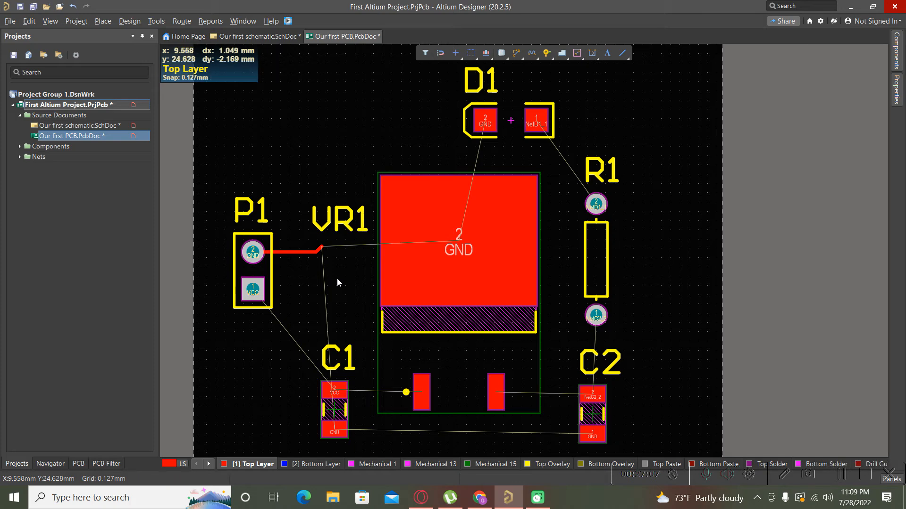
key(ctrl+z)
Restart track placement and set the interactive routing width to 1 mm before choosing a starting pad
click(102, 21)
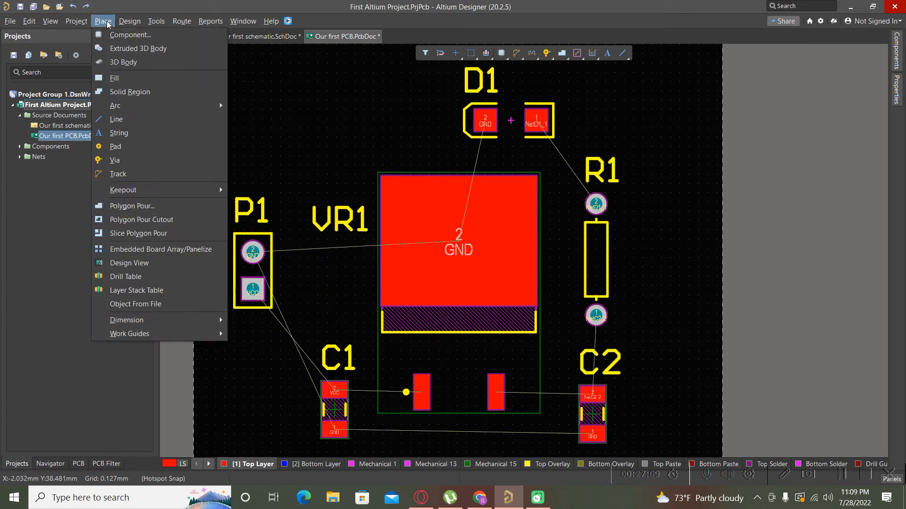
click(124, 174)
key(Tab)
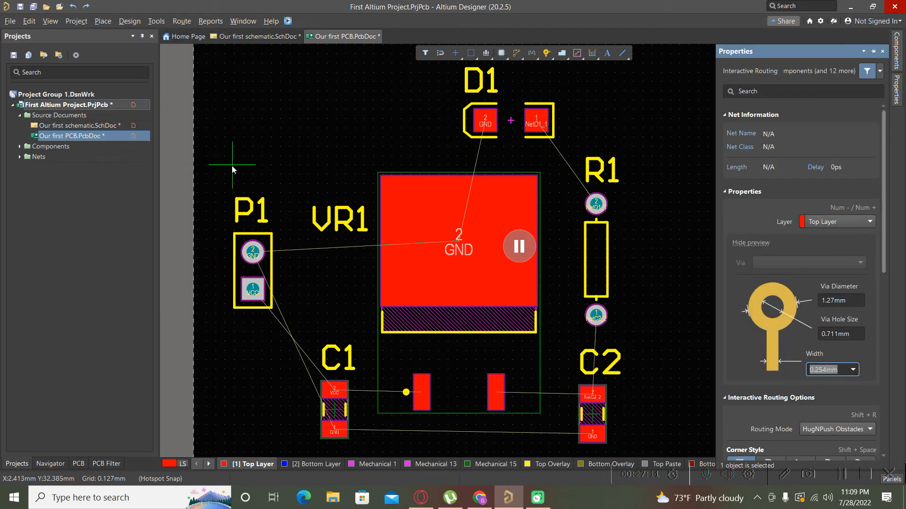
click(826, 371)
key(BackSpace)
key(BackSpace)
key(BackSpace)
key(BackSpace)
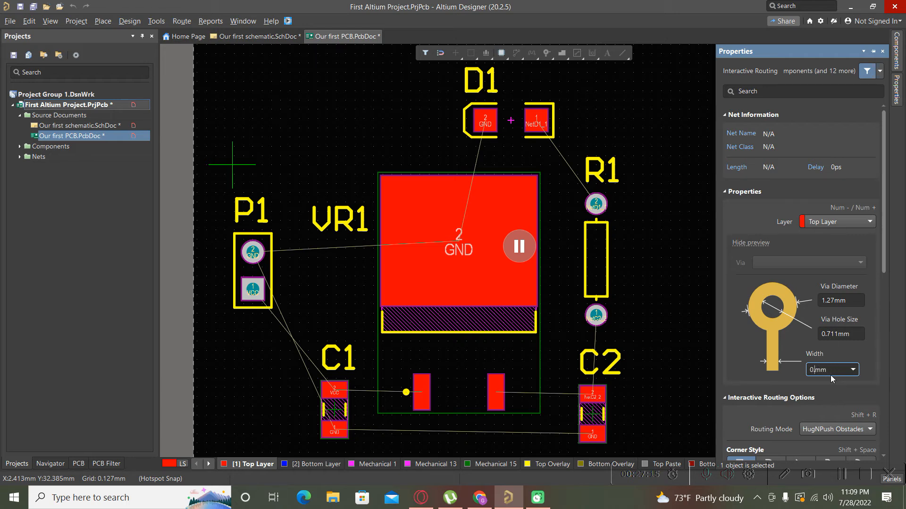
text(1)
key(Return)
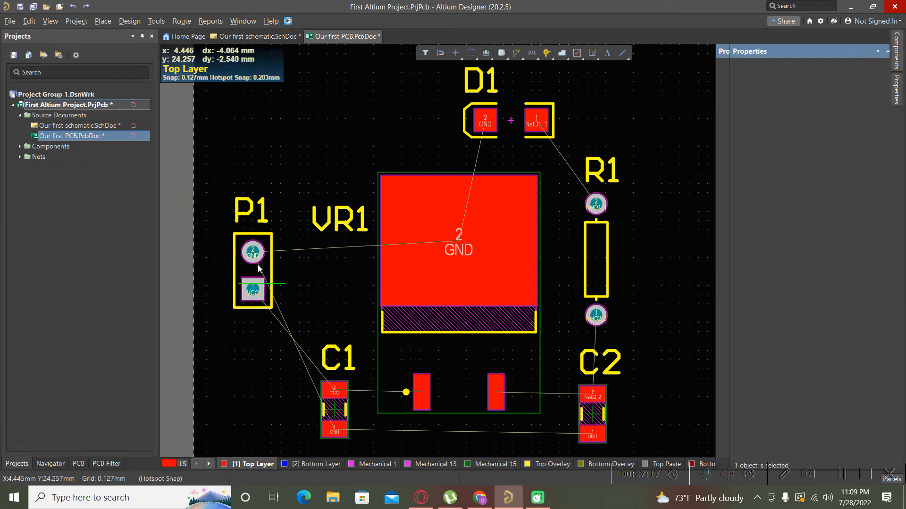
Route a top-layer GND track from pad 2 of P1 to the large GND pad of VR1, keeping the offered routing width
click(253, 254)
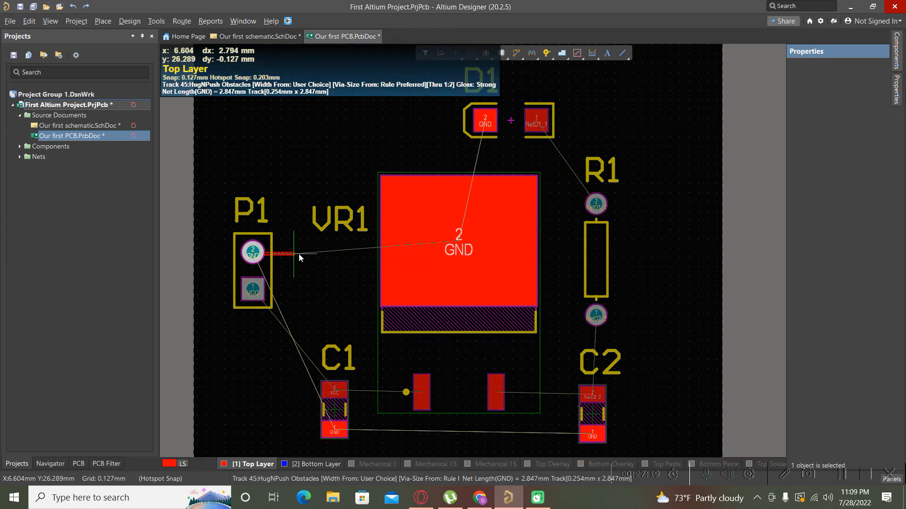
key(Tab)
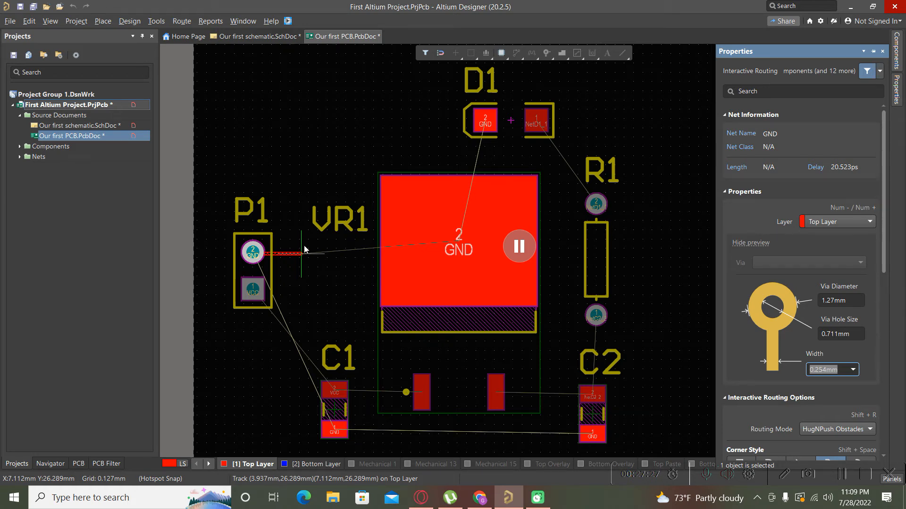
key(Return)
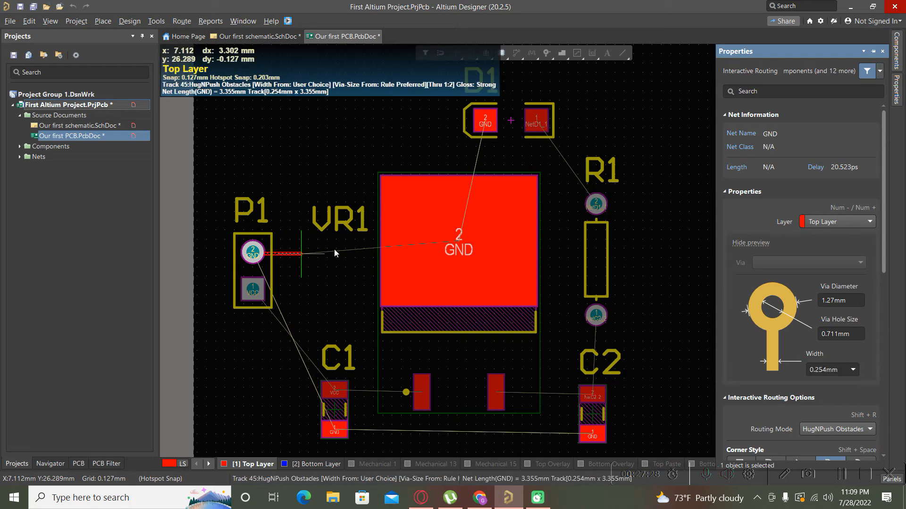
click(462, 251)
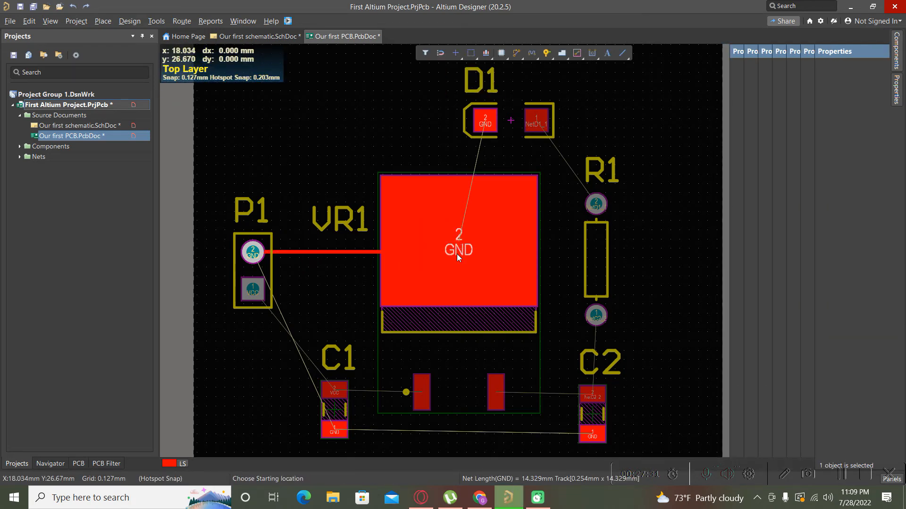
key(Escape)
Set the width of the placed GND track between P1 and VR1 to 1 mm
click(320, 253)
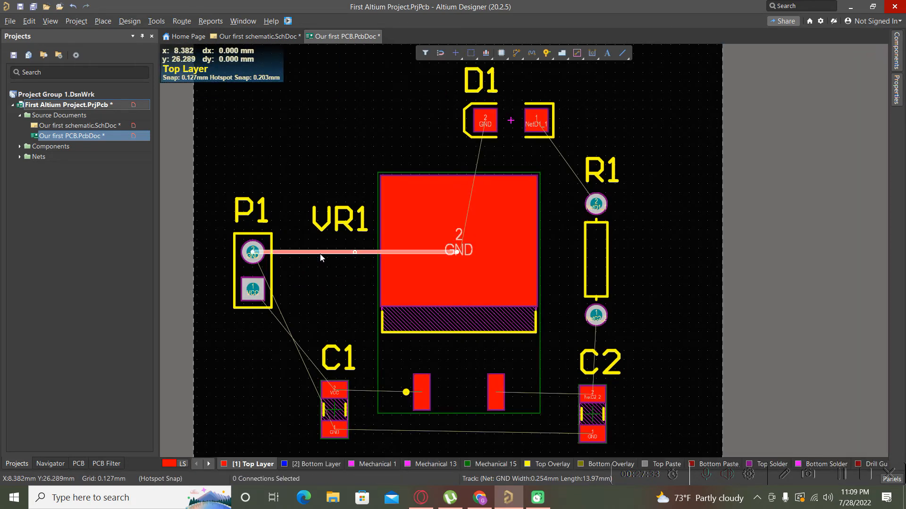
double_click(320, 257)
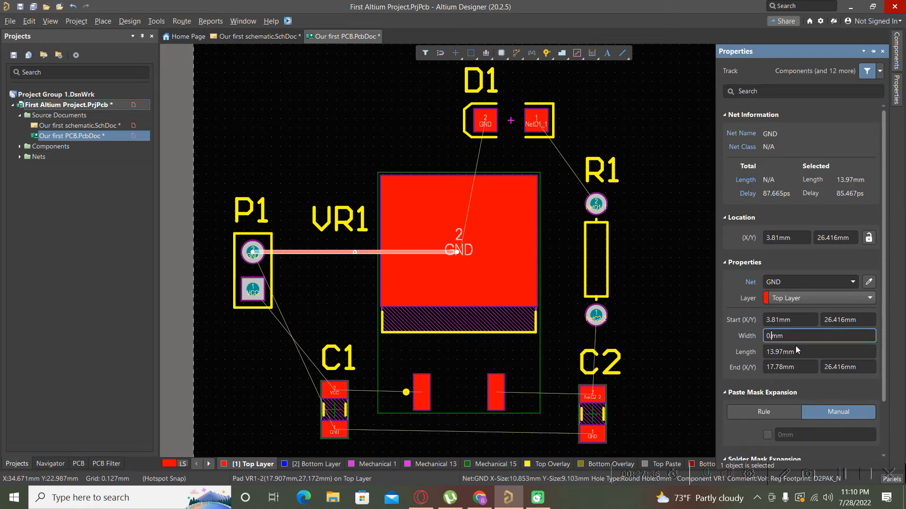
key(Return)
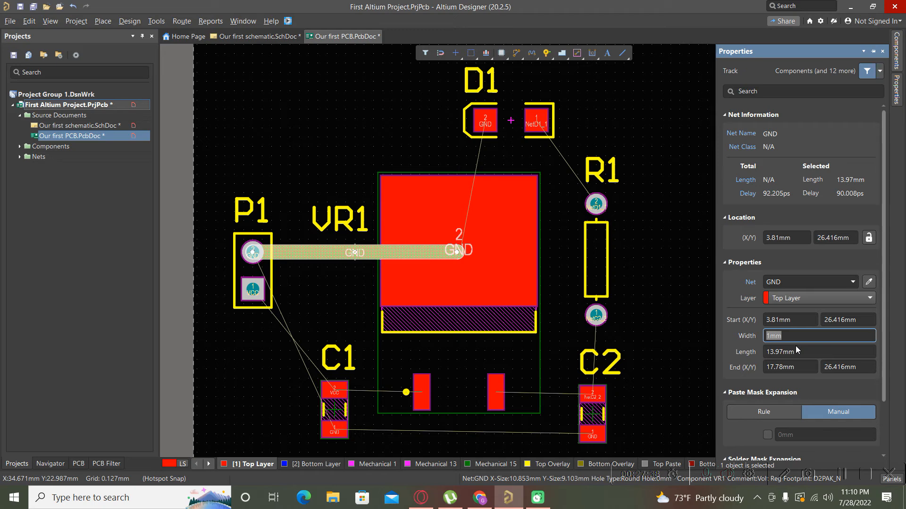
click(298, 301)
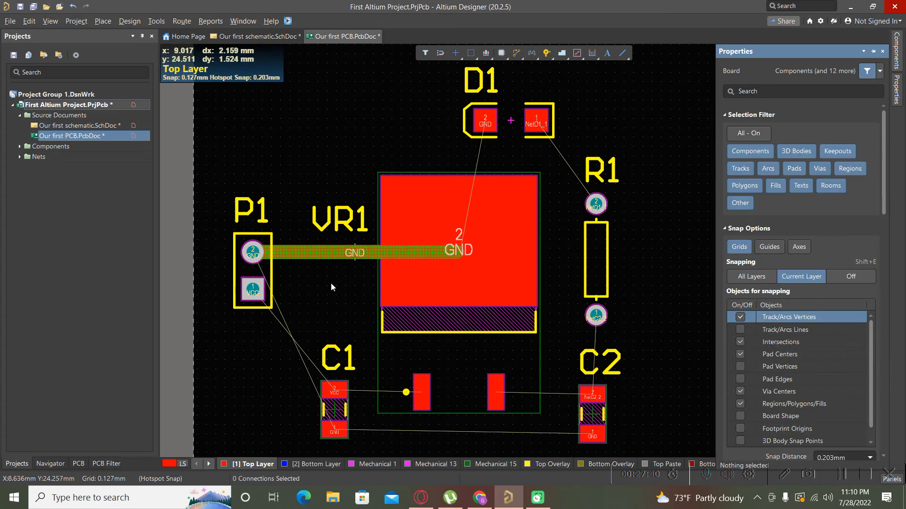
Route the VCC net on the top layer from pad 1 of P1 to C1 and on to pad 1 of VR1
ctrl+scroll(339, 271, down, 1)
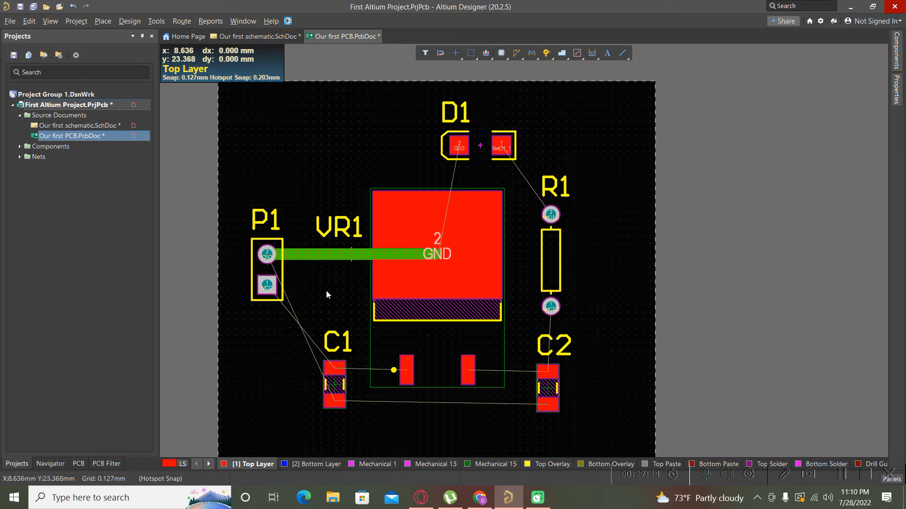
key(p)
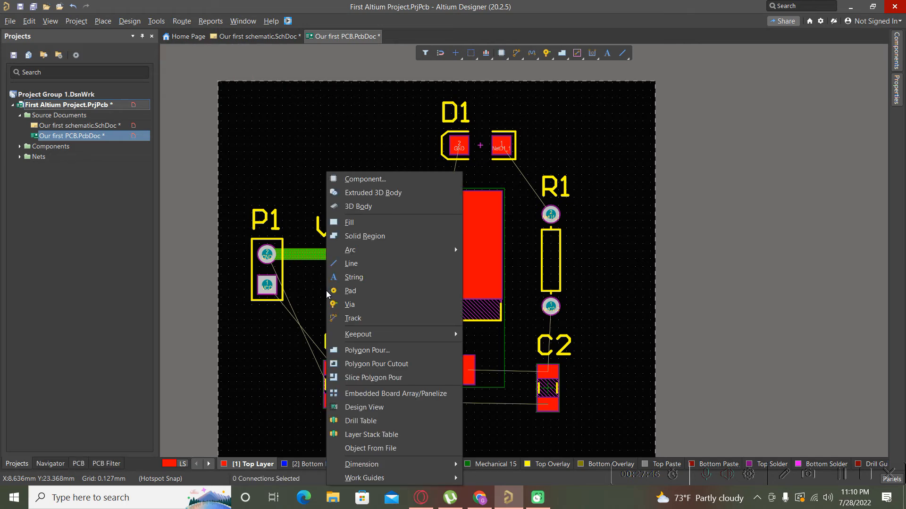
key(t)
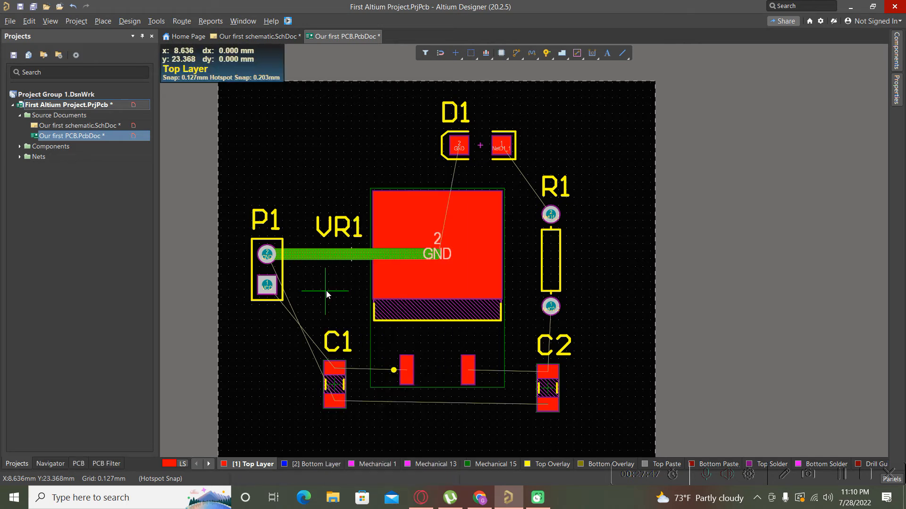
click(267, 286)
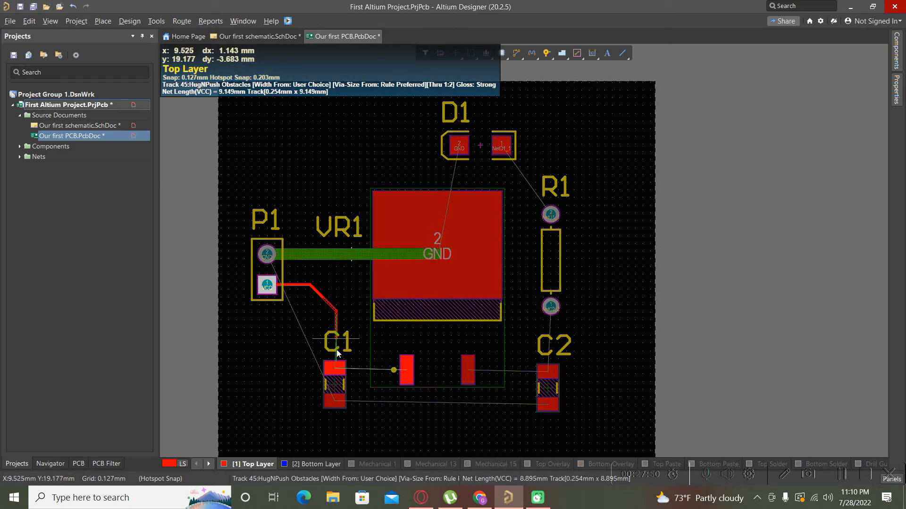
click(339, 371)
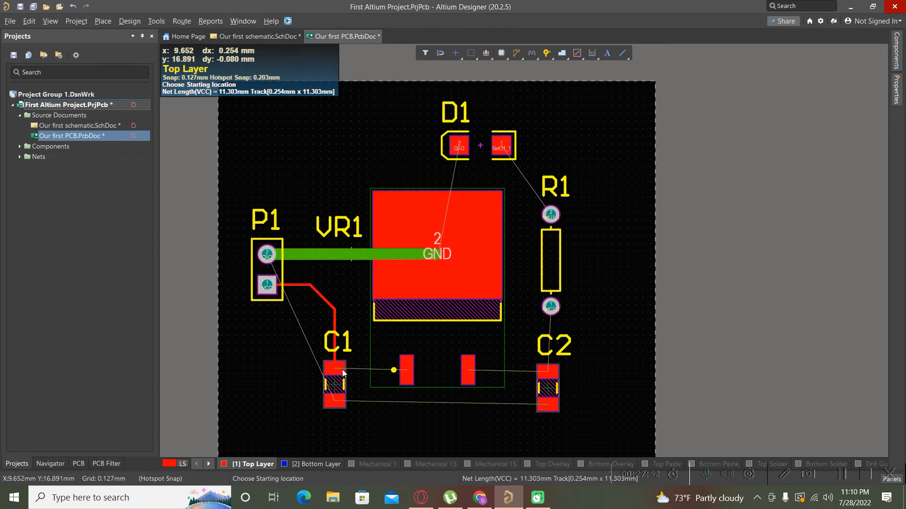
click(339, 372)
click(407, 369)
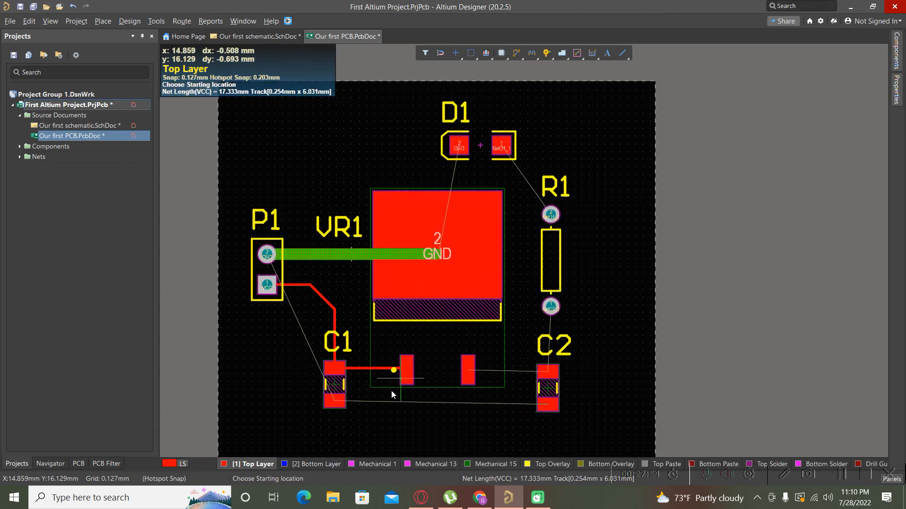
Route a GND track from C1's GND pad around the outer side of P1 to its pad 2
click(331, 402)
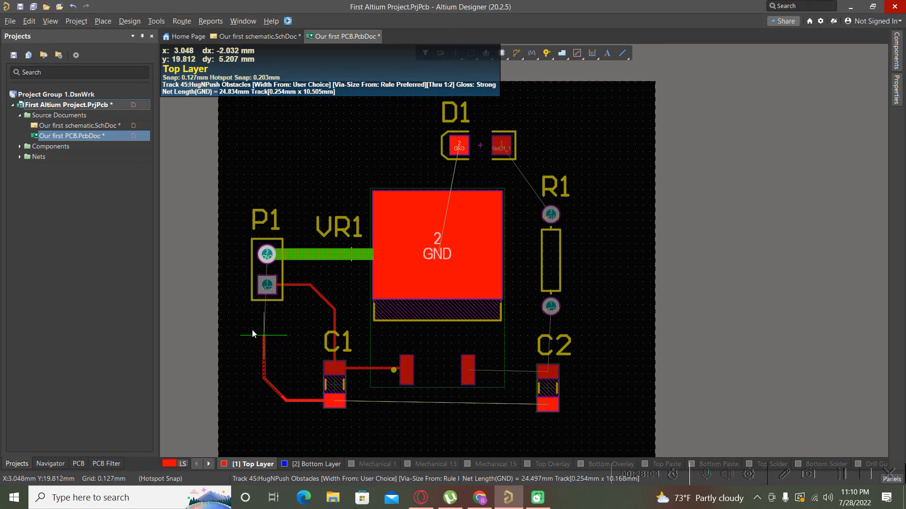
click(250, 262)
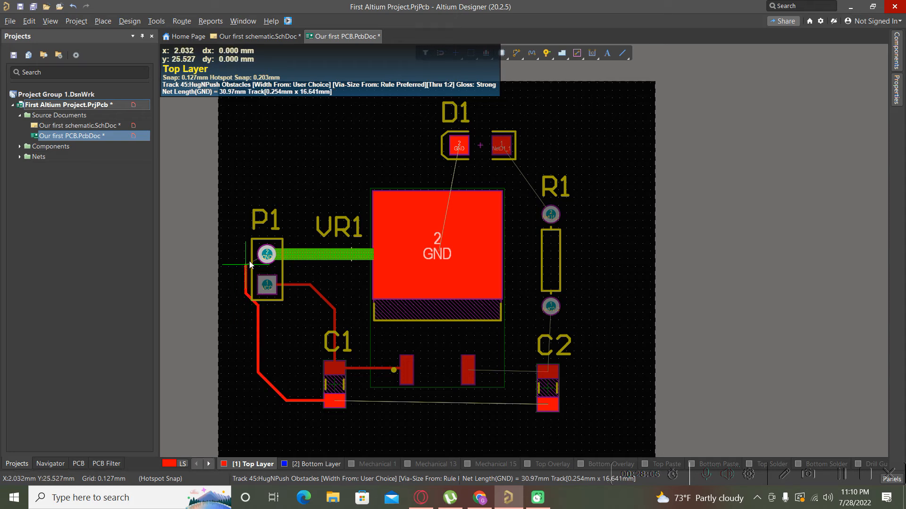
click(266, 253)
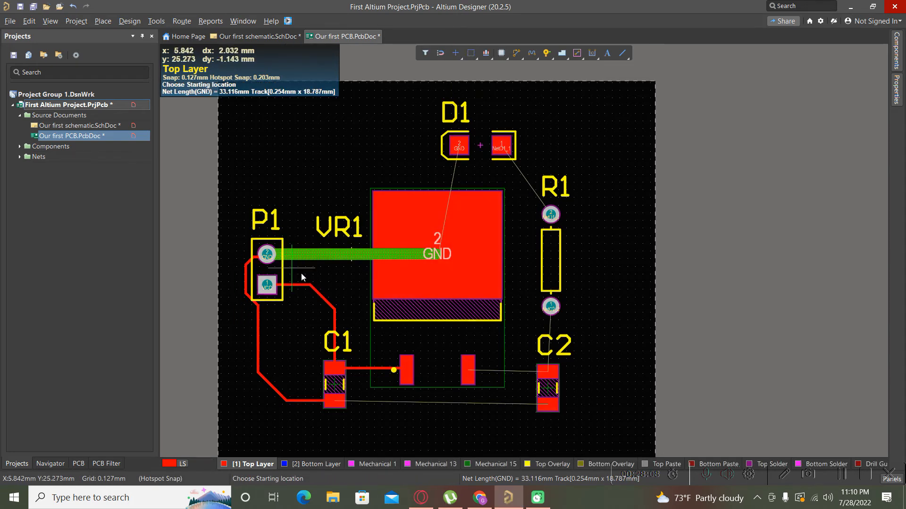
Route the NetC2_2 connection from pad 3 of VR1 to pad 2 of C2 and on to pad 1 of R1
click(470, 372)
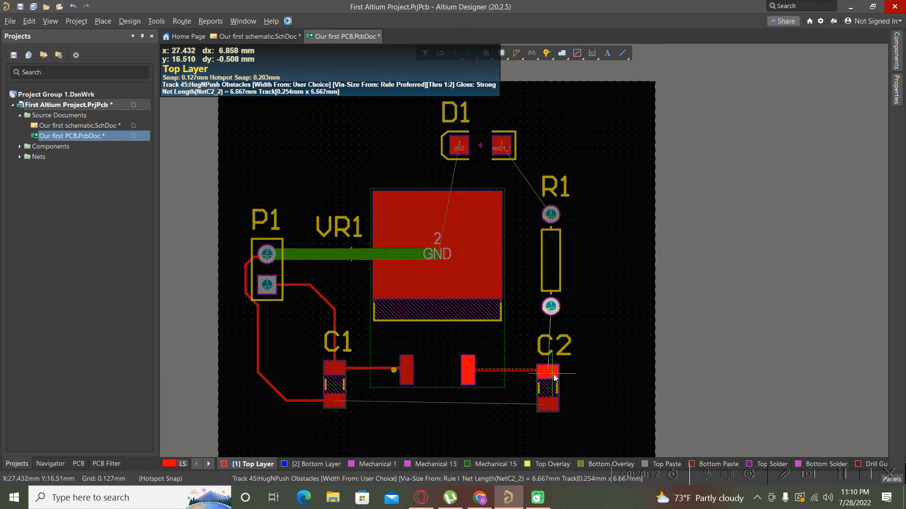
click(554, 377)
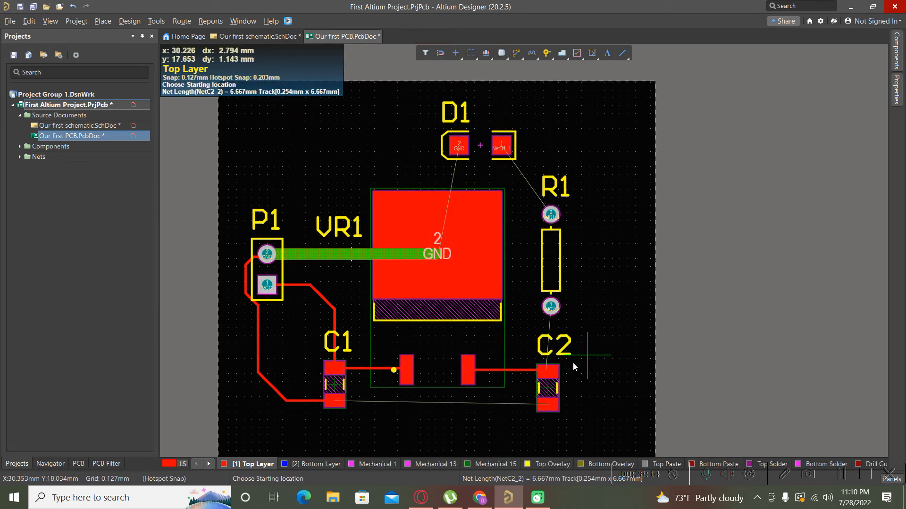
click(547, 372)
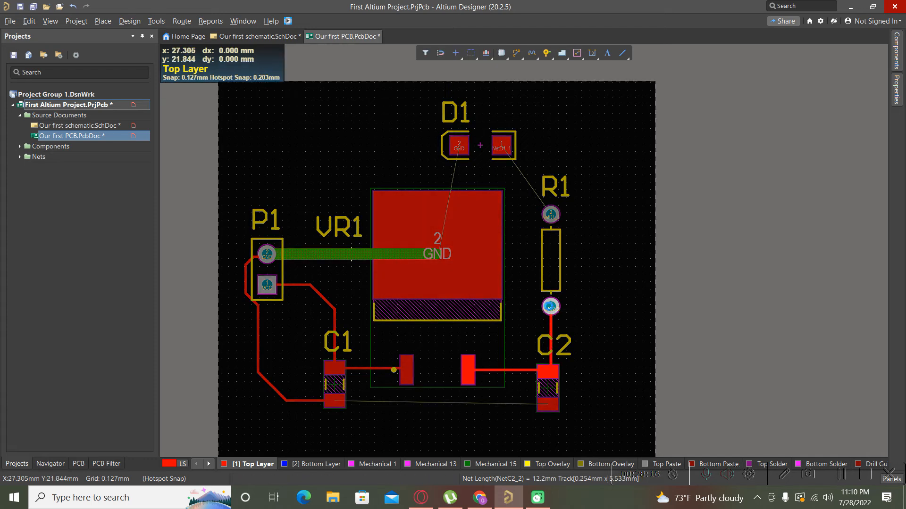
click(550, 307)
Route tracks from pad 2 of R1 to pad 1 of D1, and from D1's GND pad to VR1's GND pad
click(551, 215)
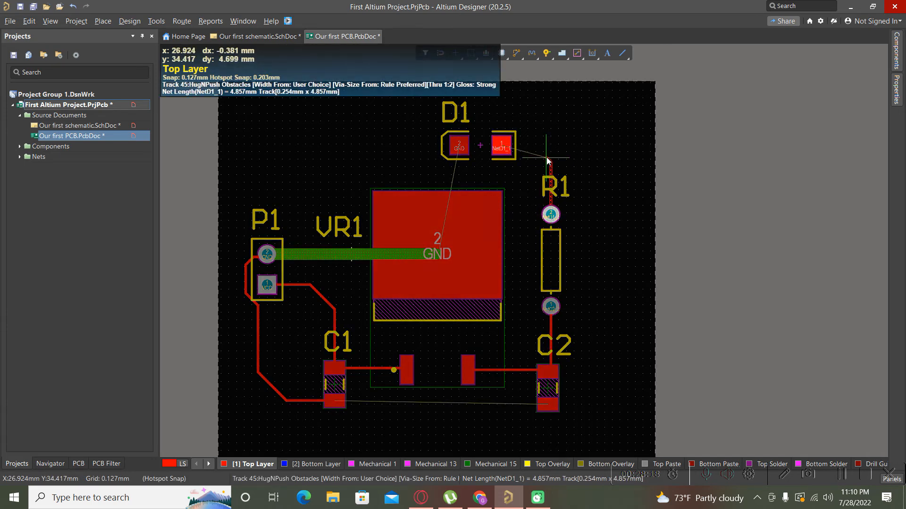
click(501, 146)
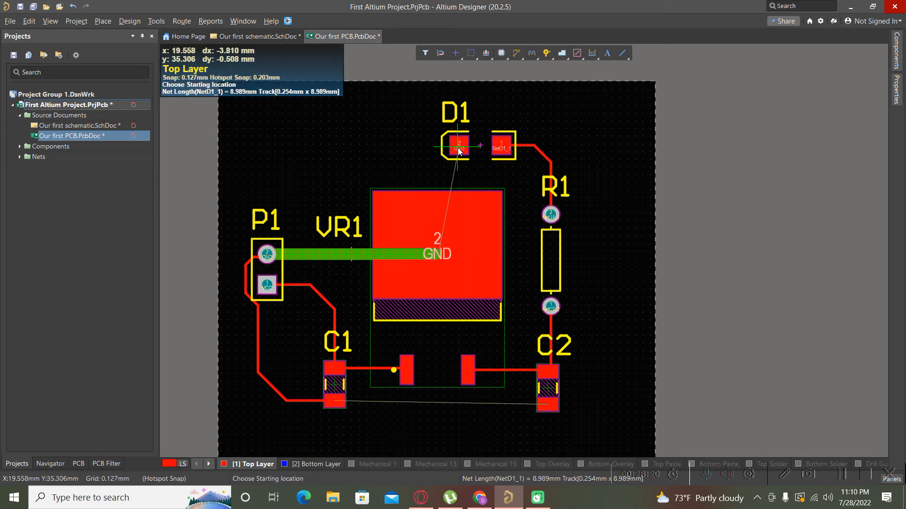
click(457, 148)
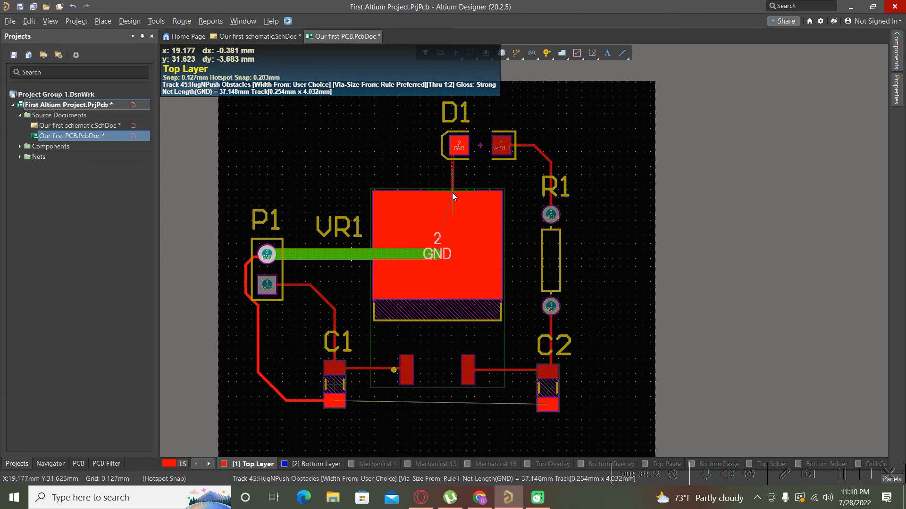
click(436, 257)
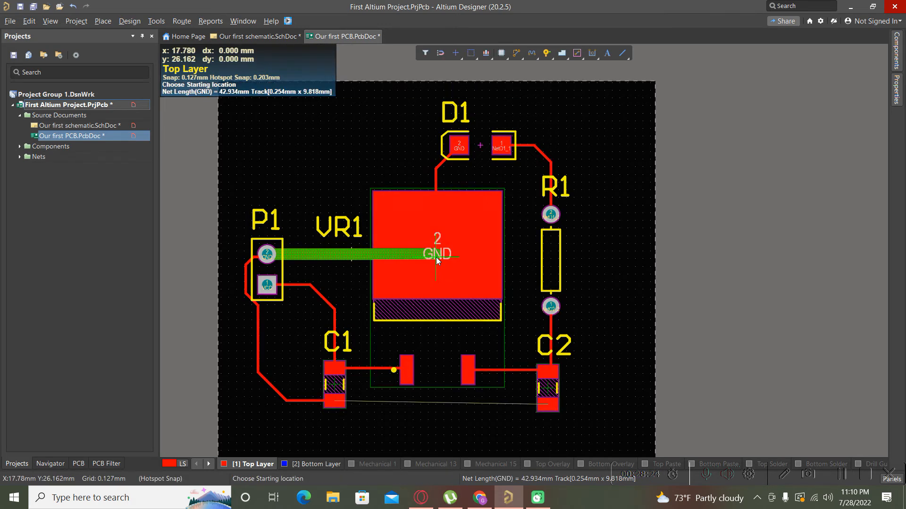
Reshape the GND track at D1 by shifting its diagonal segment outward, away from the pad
ctrl+scroll(417, 177, up, 2)
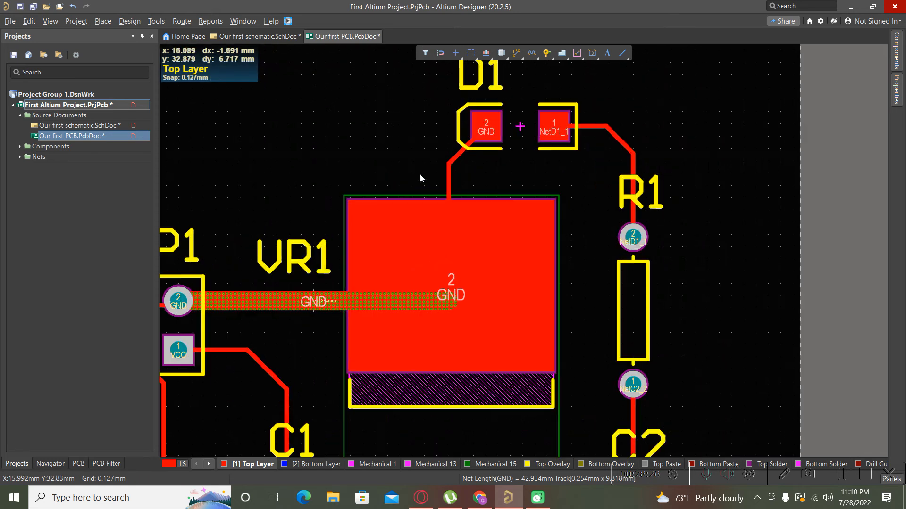
ctrl+scroll(432, 171, up, 1)
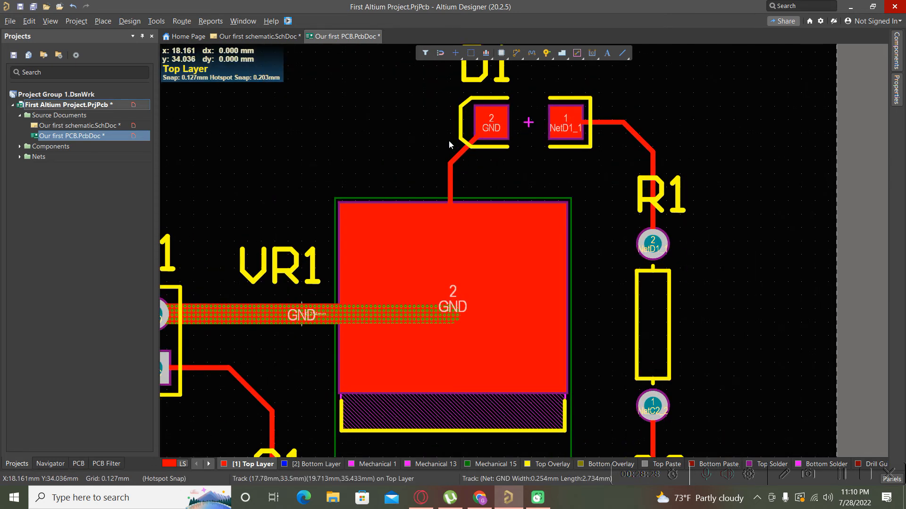
mouse_move(457, 151)
mouse_down()
mouse_move(440, 129)
mouse_move(445, 144)
mouse_up()
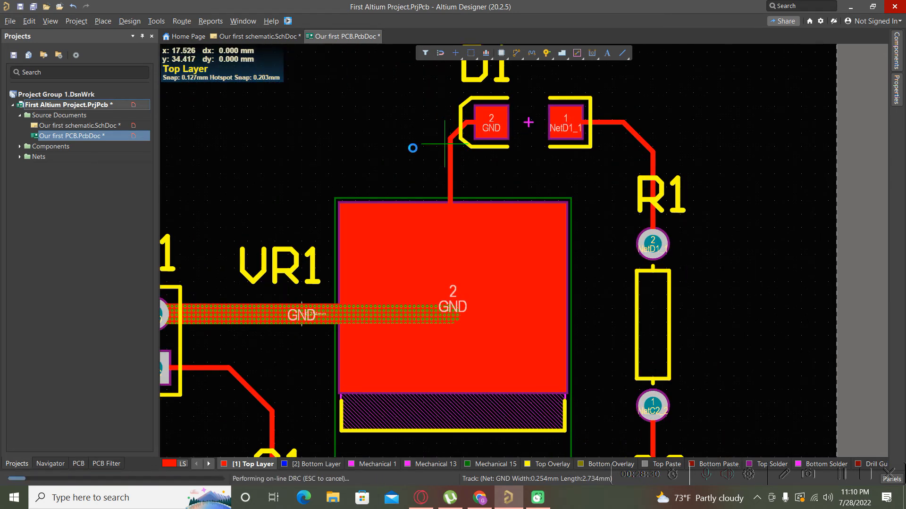
Inspect the rule violation on the highlighted GND track between P1 and VR1, expanding its details and enlarging the Board Insight window
ctrl+scroll(433, 149, down, 1)
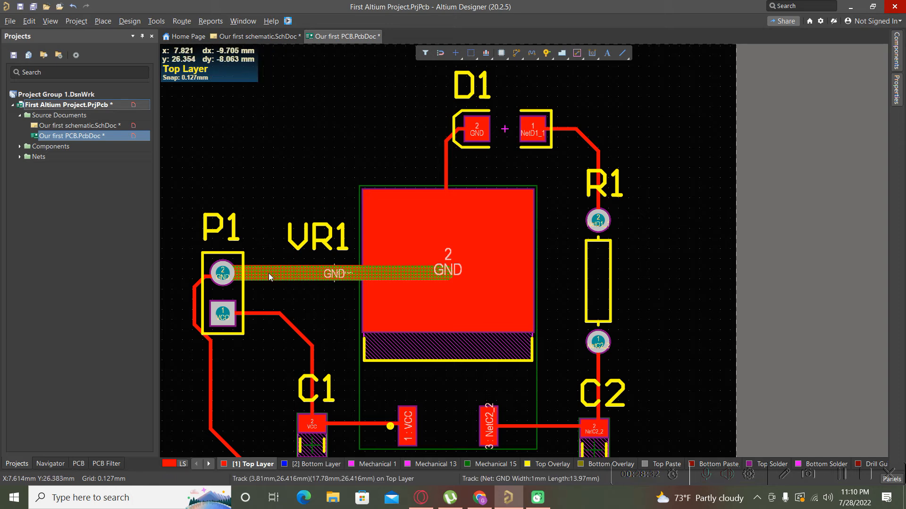
ctrl+scroll(268, 273, up, 3)
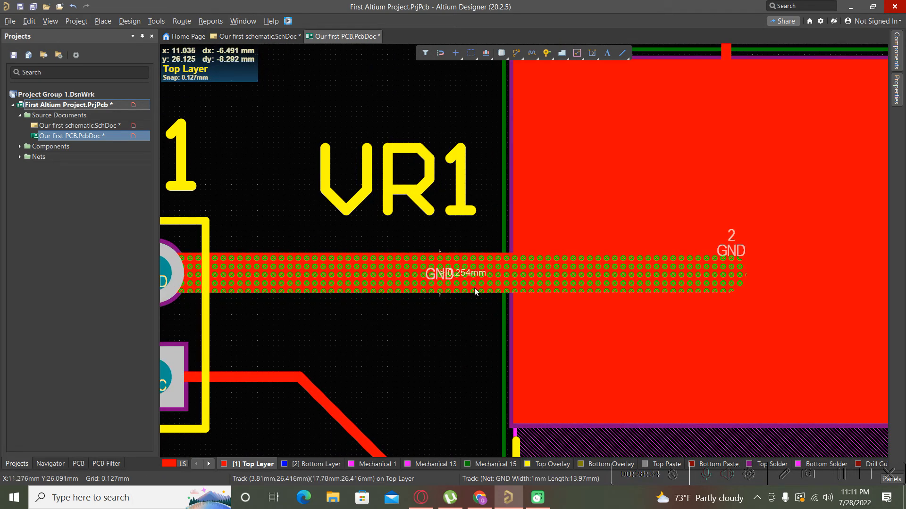
ctrl+scroll(399, 236, down, 1)
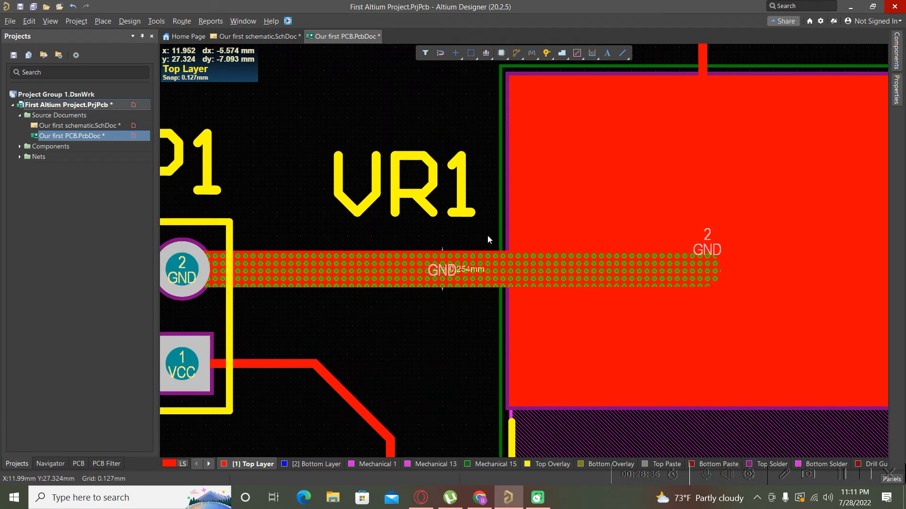
ctrl+scroll(399, 241, down, 1)
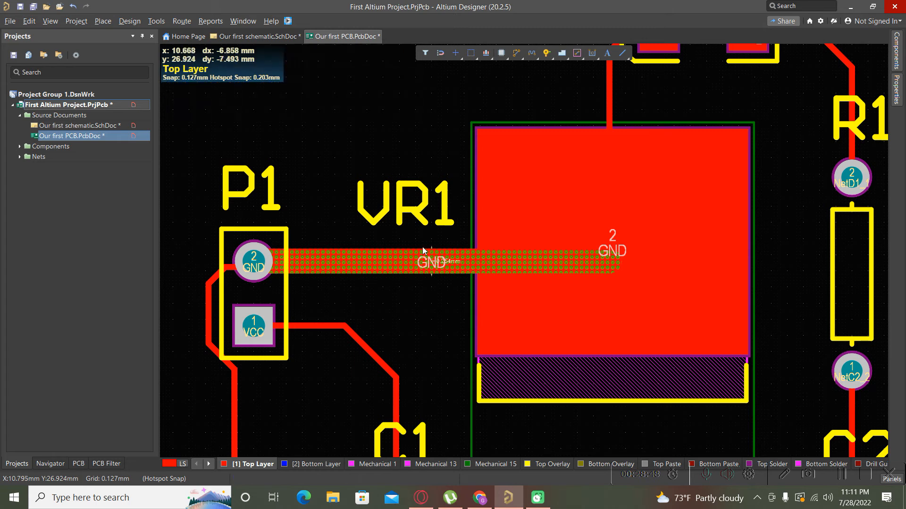
click(374, 263)
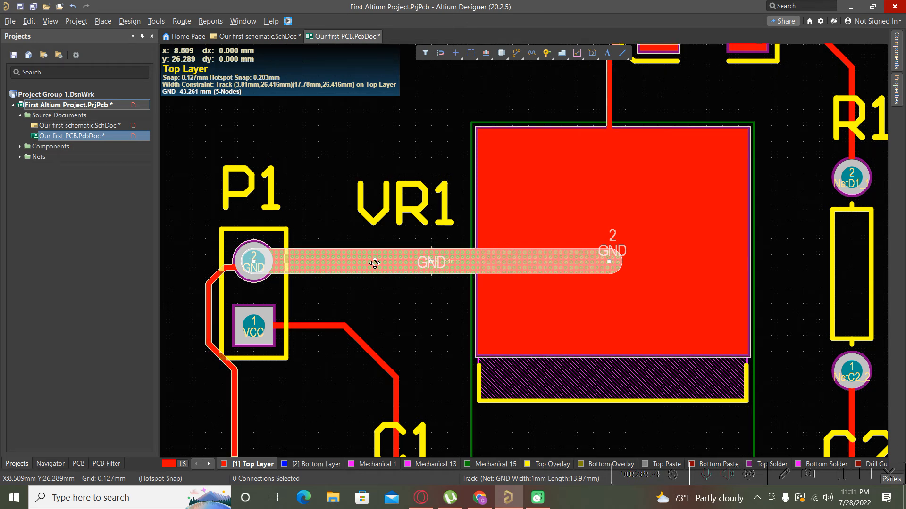
mouse_move(374, 263)
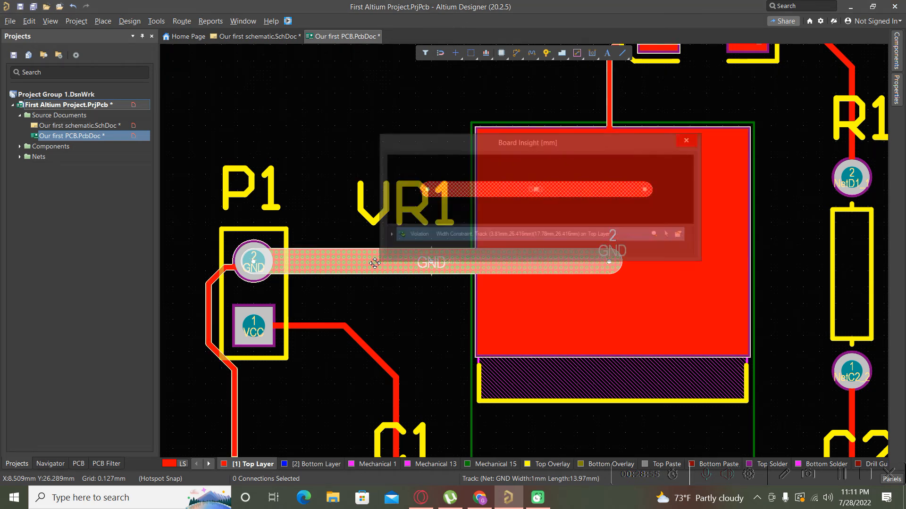
click(388, 235)
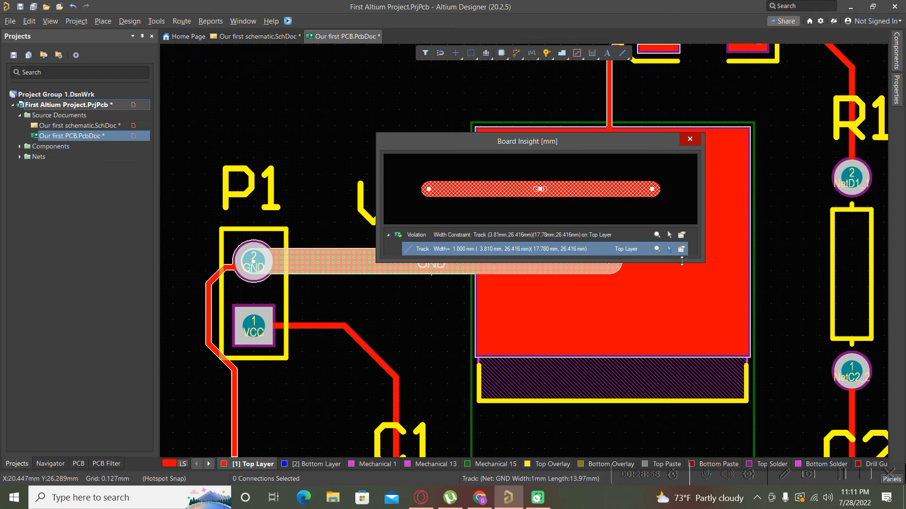
drag(700, 260, 721, 349)
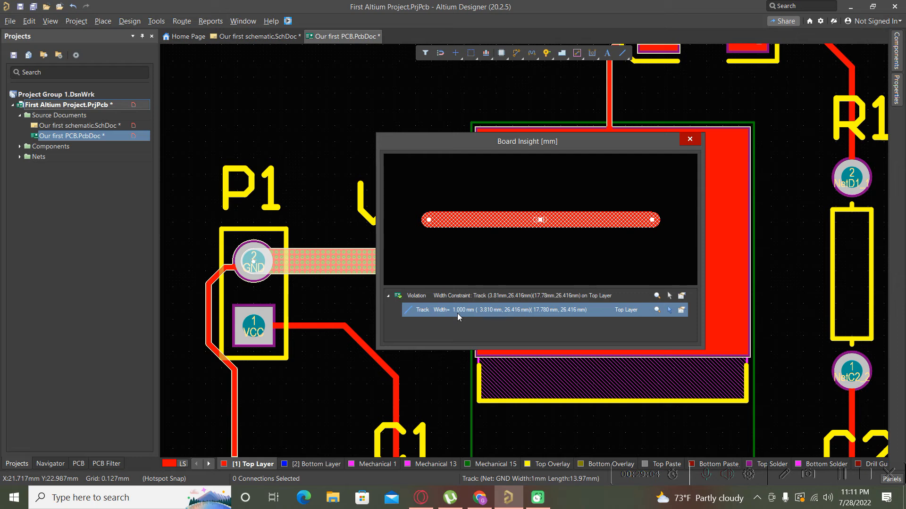
Close the Board Insight window and open the routing Width rule in the PCB design rules
click(423, 299)
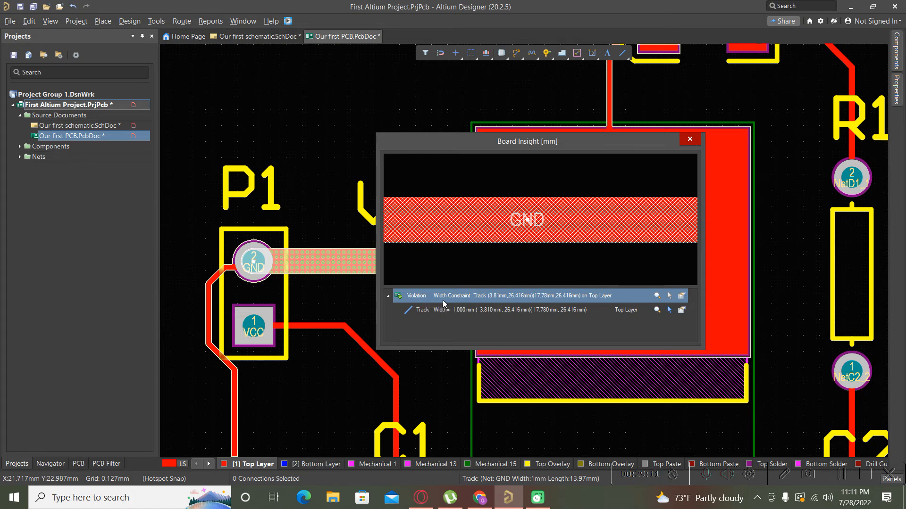
click(690, 138)
click(130, 22)
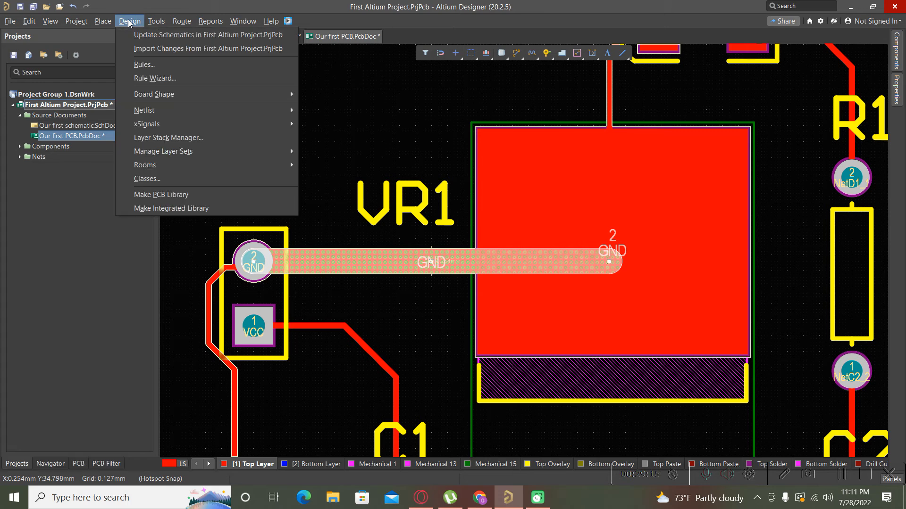
click(145, 61)
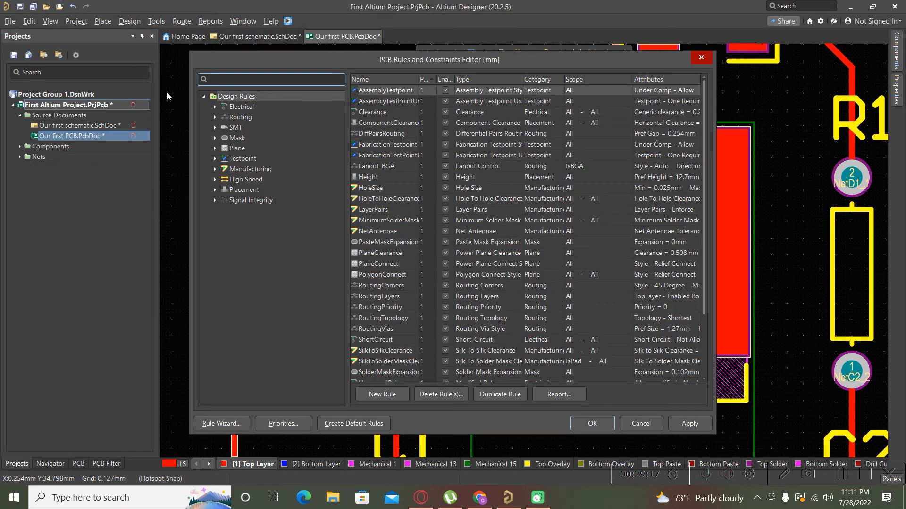
click(216, 107)
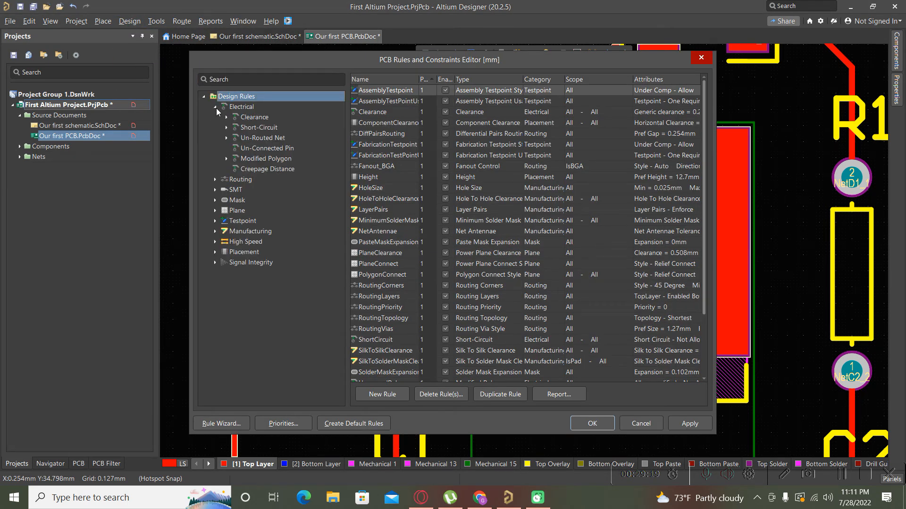
click(215, 179)
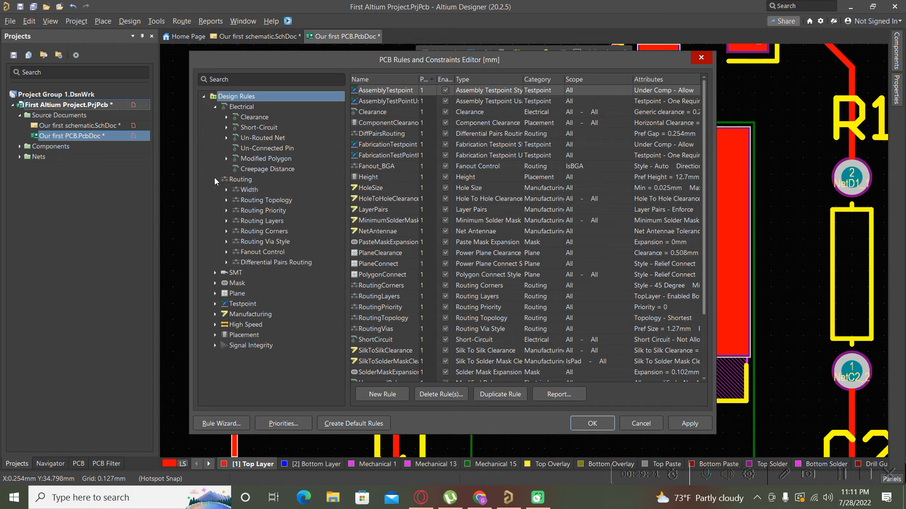
click(252, 191)
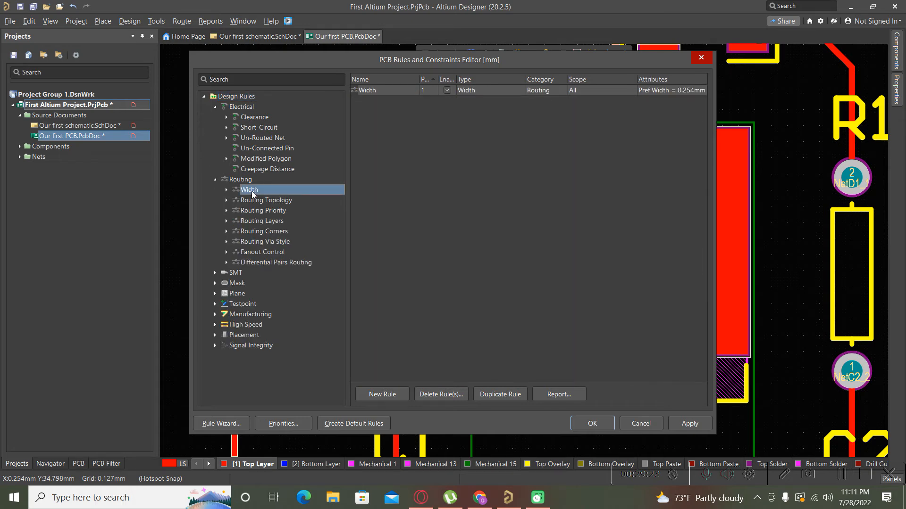
click(227, 190)
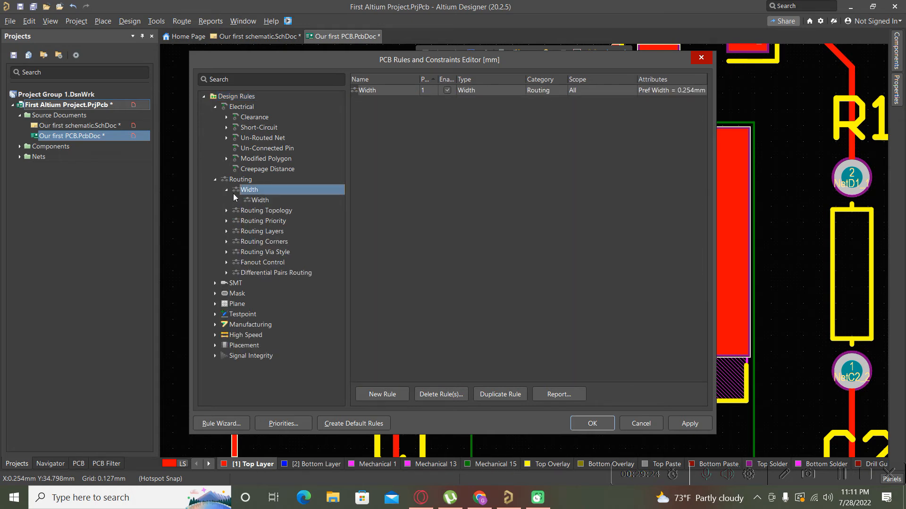
click(259, 202)
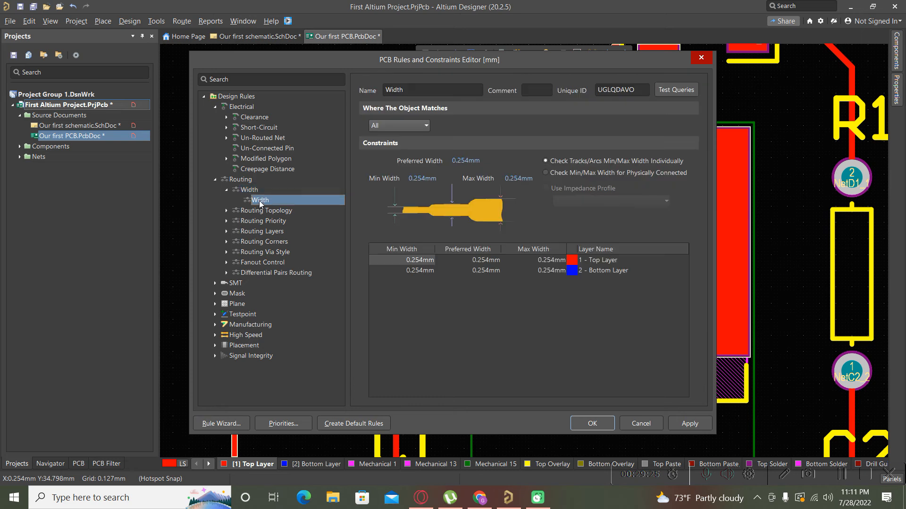
Set the Width rule's minimum width to 0.2 mm
click(515, 179)
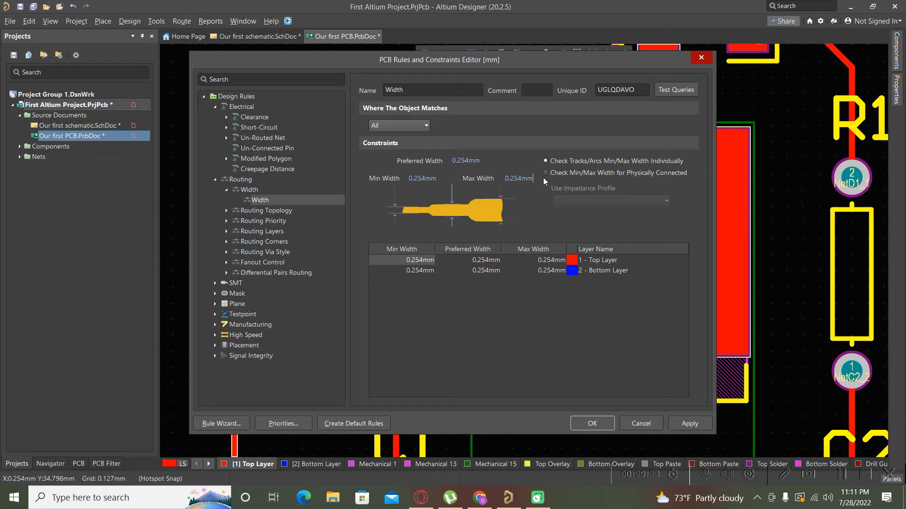
click(420, 178)
double_click(427, 179)
click(423, 179)
key(BackSpace)
click(458, 161)
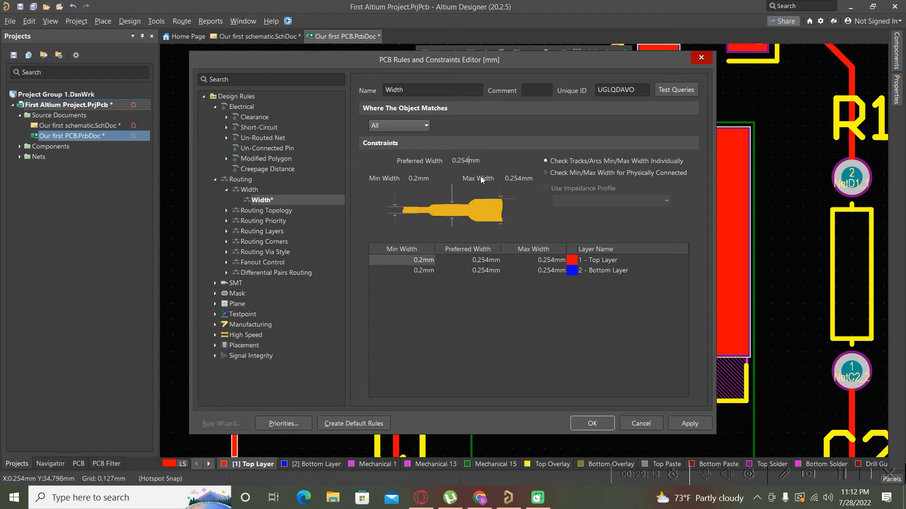
Raise the Width rule's maximum width enough to permit the 1 mm GND track, and save the rule changes
double_click(521, 178)
click(523, 179)
key(BackSpace)
key(BackSpace)
key(BackSpace)
key(BackSpace)
click(592, 423)
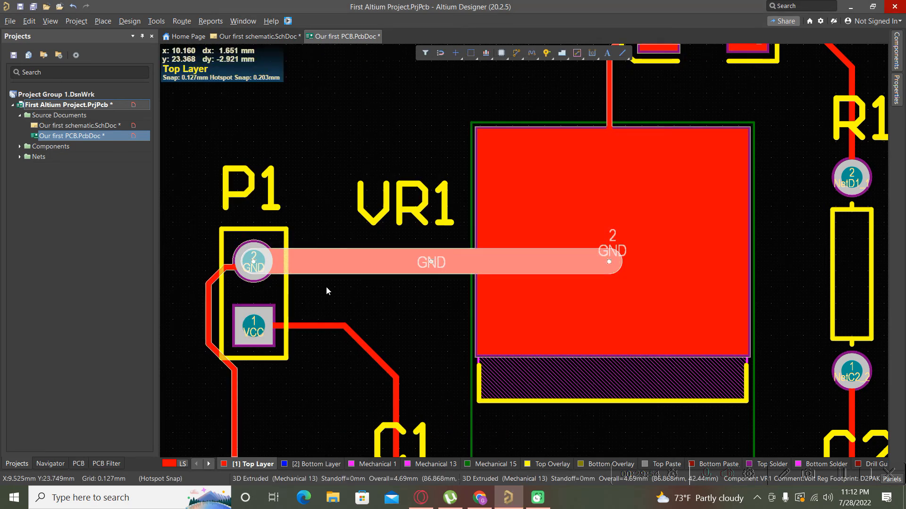
Select all tracks on the GND net with Find Similar Objects, starting from the track between D1 and VR1 and matching Net as Same
click(363, 291)
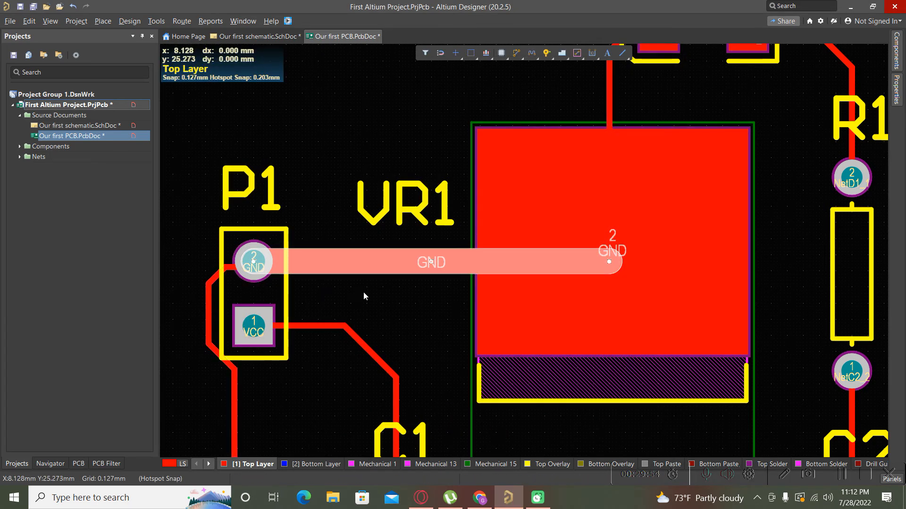
ctrl+scroll(368, 223, down, 3)
ctrl+scroll(368, 222, down, 2)
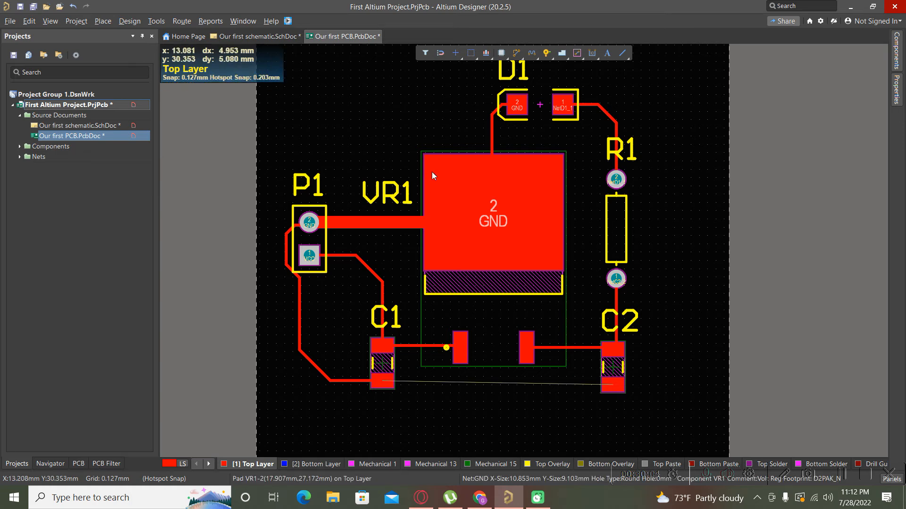
click(491, 135)
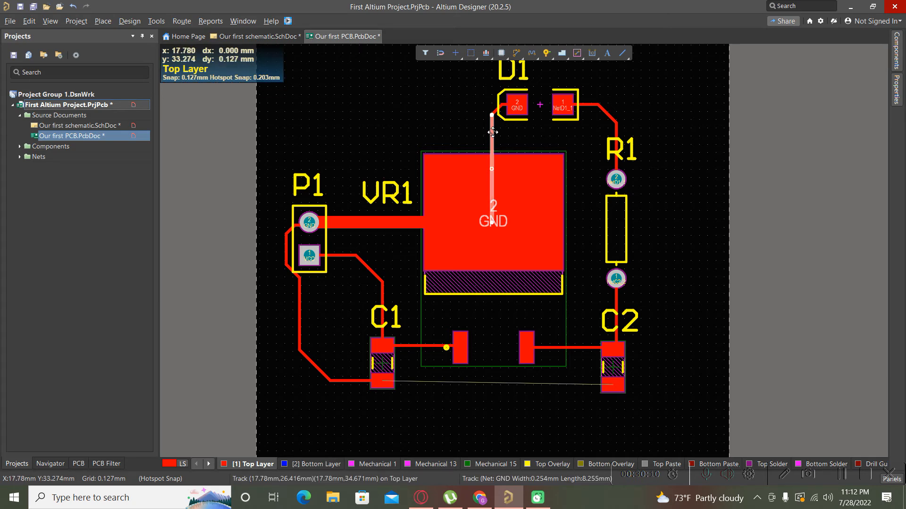
ctrl+scroll(491, 135, up, 4)
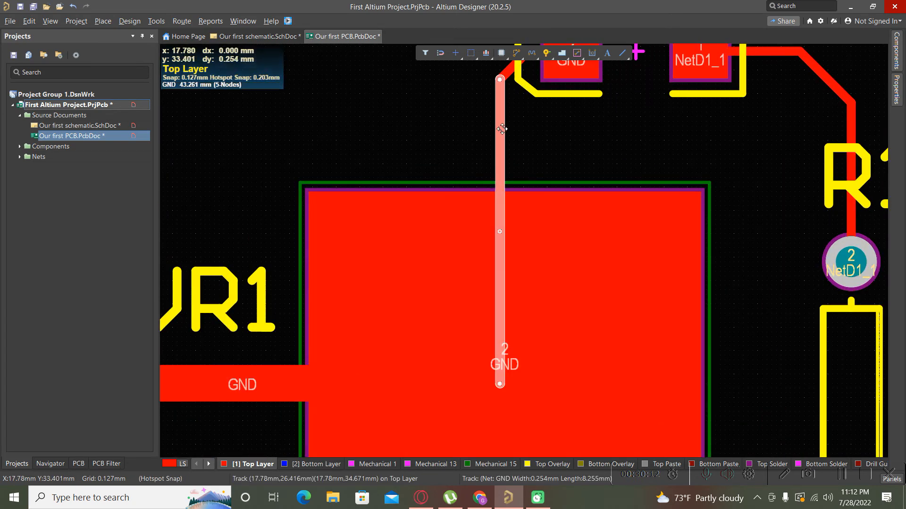
right_click(502, 123)
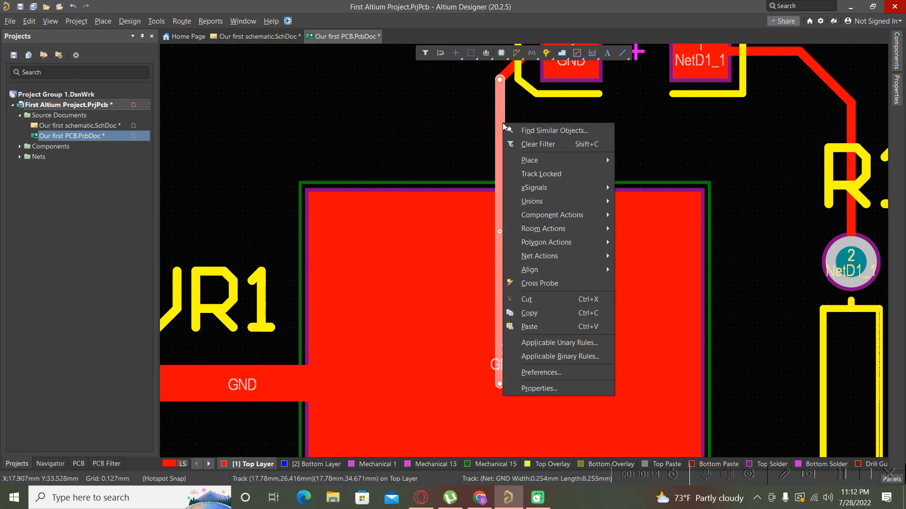
click(514, 130)
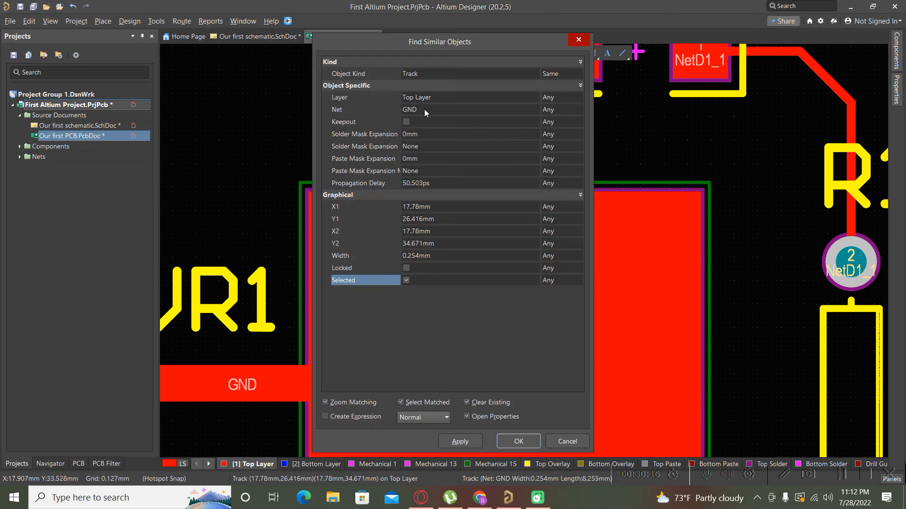
click(548, 110)
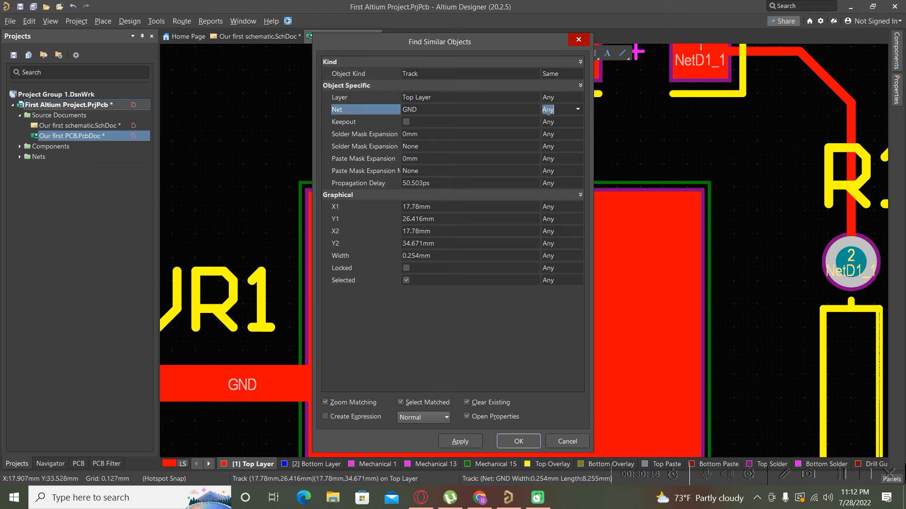
click(577, 111)
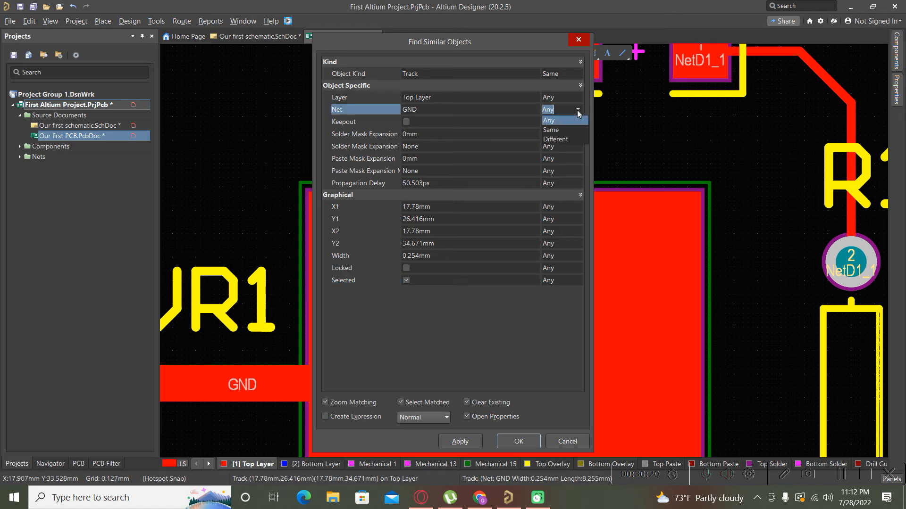
click(554, 133)
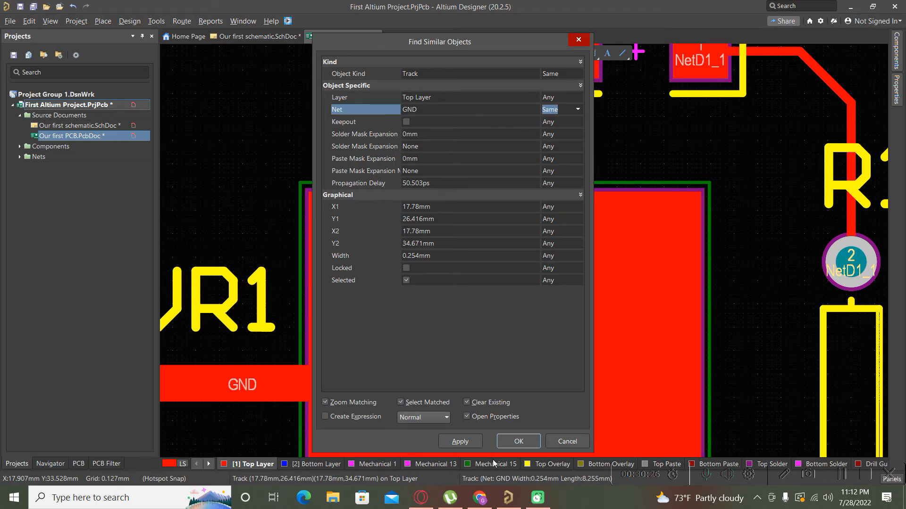
click(514, 446)
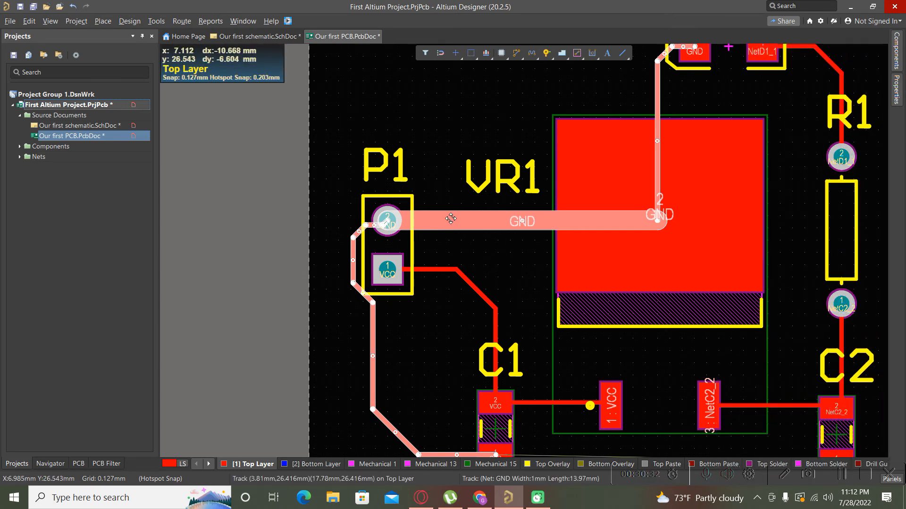
Set the width of all selected GND tracks to 1 mm and clear the selection
mouse_move(898, 103)
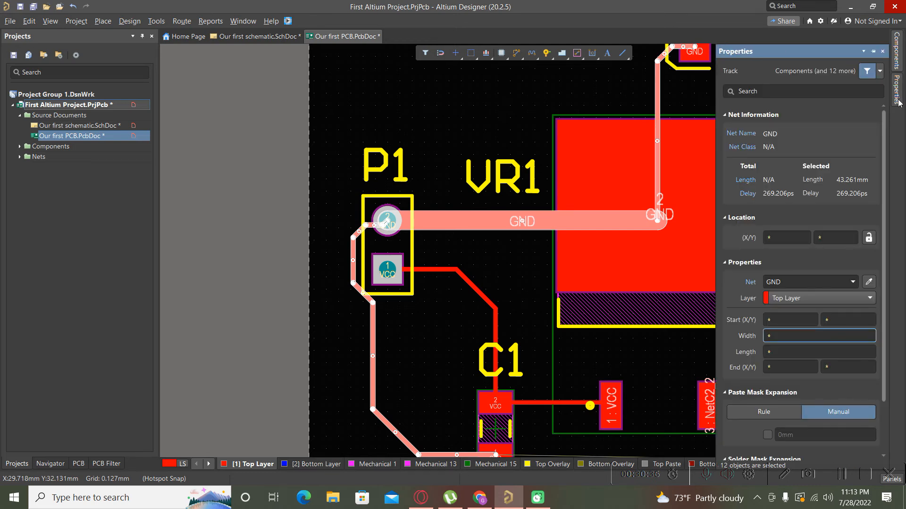
click(779, 336)
key(BackSpace)
key(BackSpace)
key(BackSpace)
key(BackSpace)
key(BackSpace)
key(BackSpace)
key(BackSpace)
text(1mm)
key(Return)
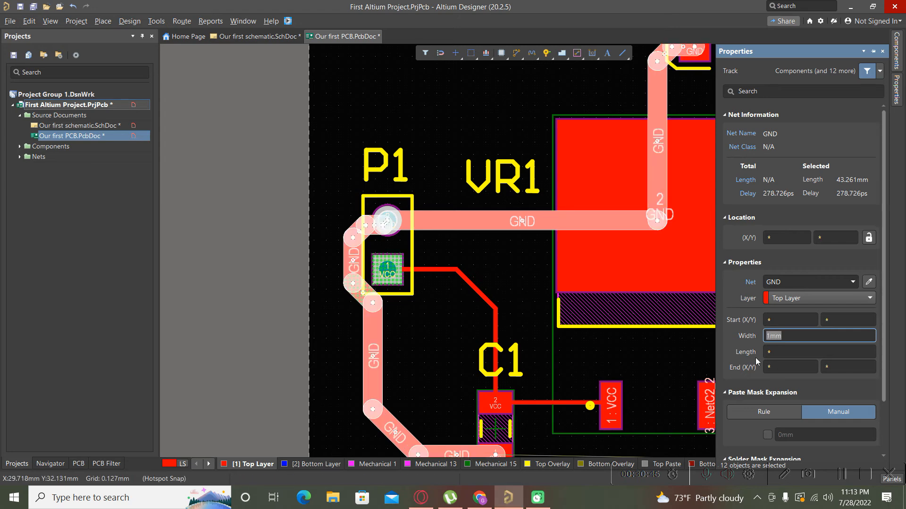
ctrl+scroll(396, 340, down, 2)
click(400, 339)
Shift the vertical GND track segment below P1 outward, away from P1's VCC pad
ctrl+scroll(330, 215, down, 3)
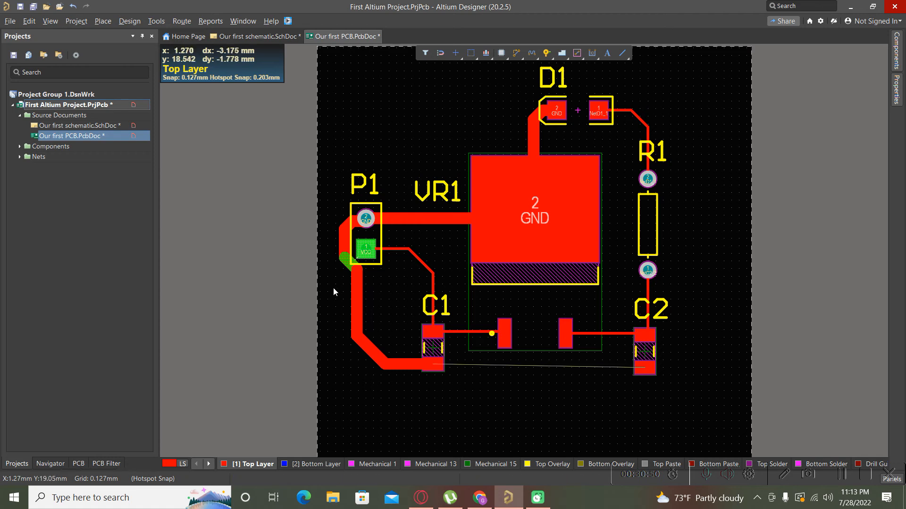
scroll(348, 279, up, 3)
scroll(348, 280, down, 3)
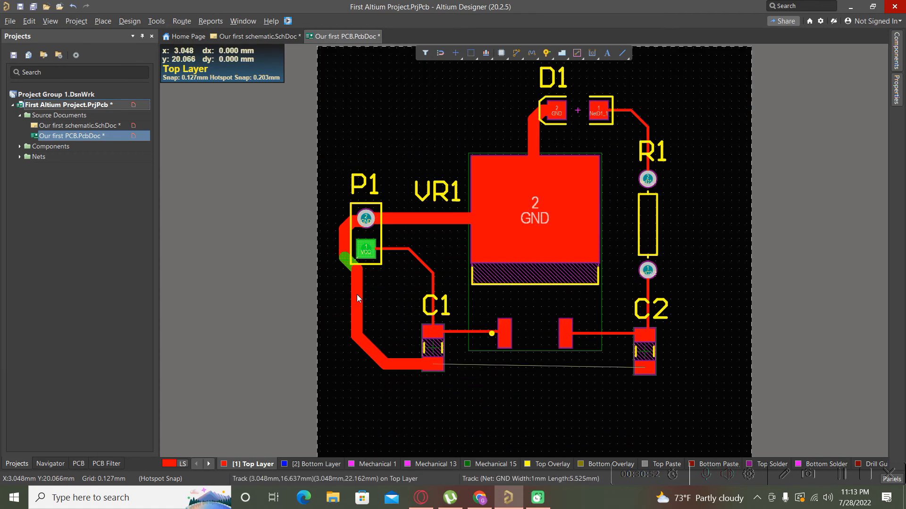
drag(356, 294, 338, 296)
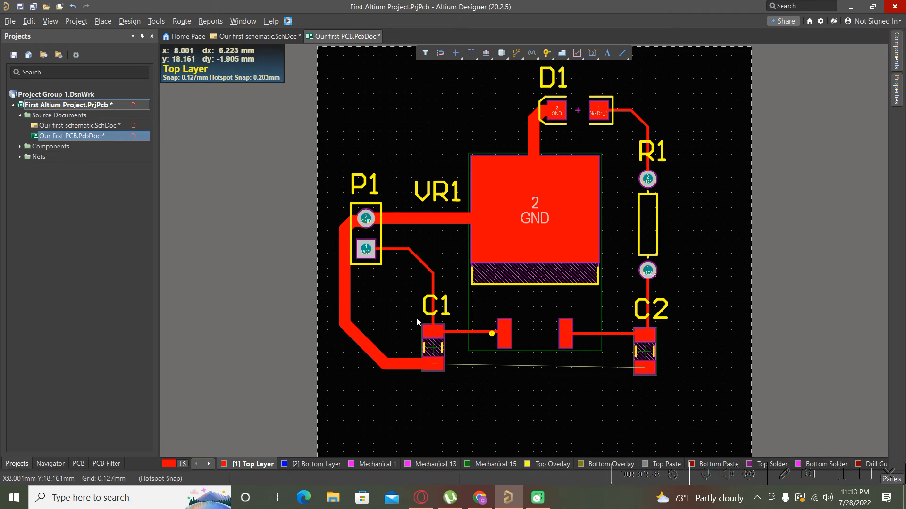
Set the width of the horizontal VCC track segment leaving pad 1 of P1 to 0.5 mm
ctrl+scroll(391, 261, up, 5)
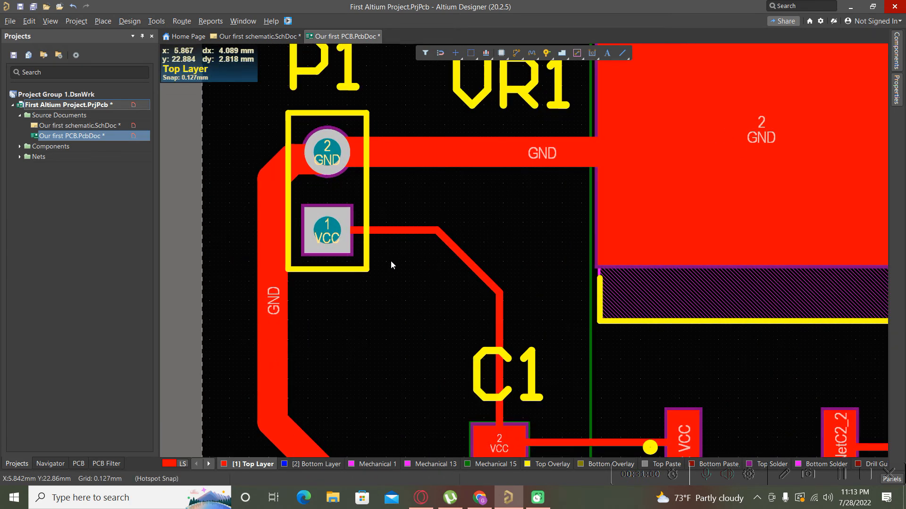
click(383, 230)
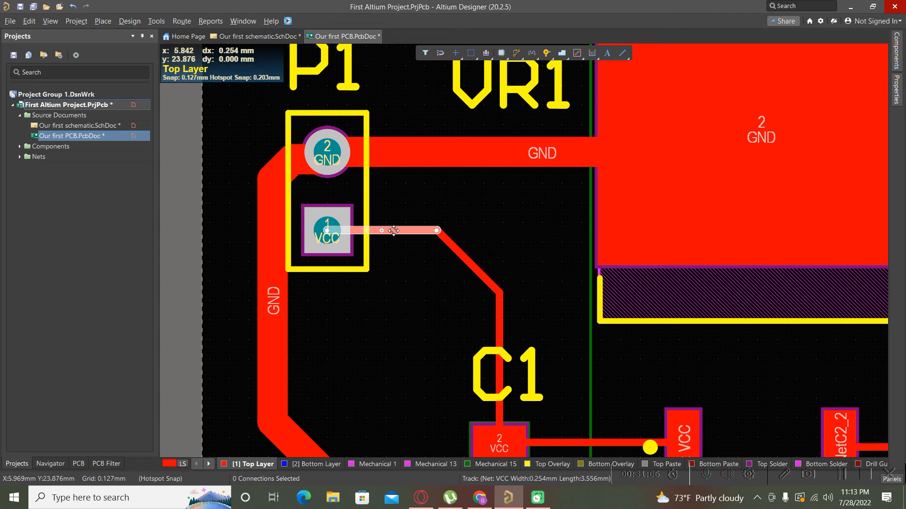
double_click(394, 230)
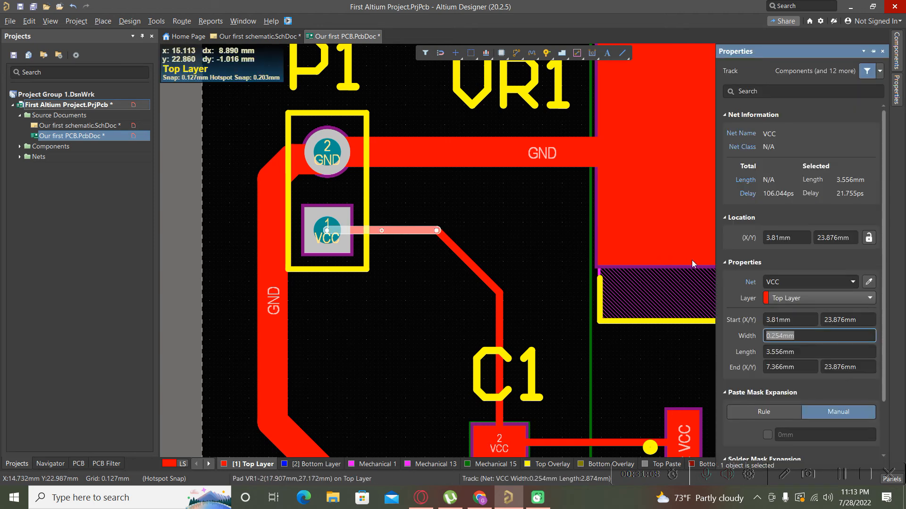
click(785, 337)
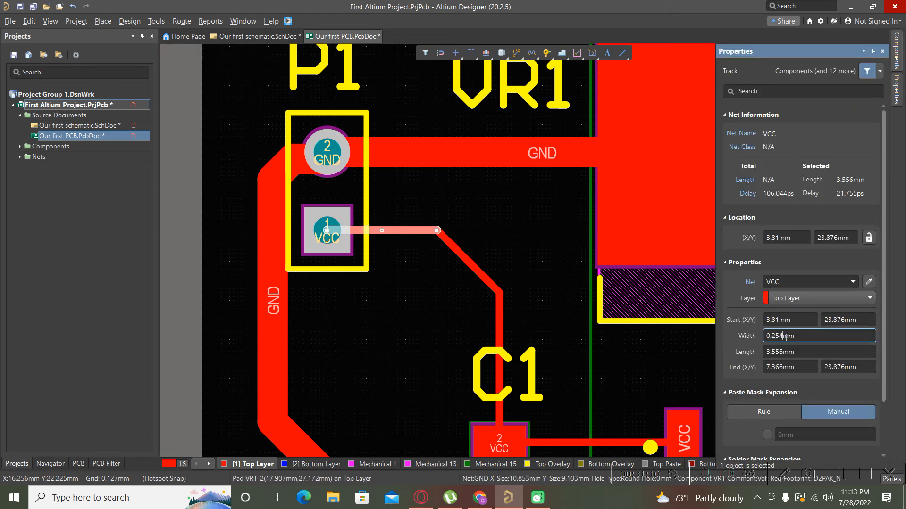
key(BackSpace)
key(BackSpace)
key(BackSpace)
key(BackSpace)
text(.5)
key(Return)
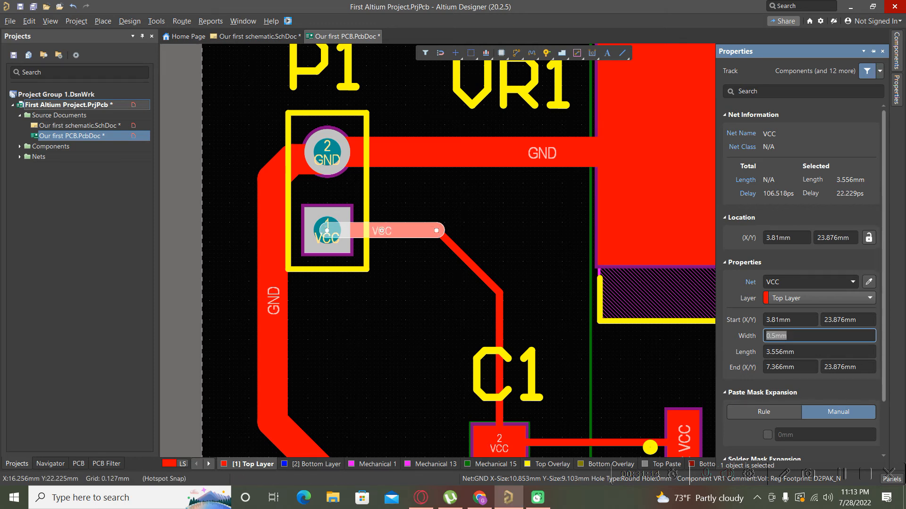
click(453, 292)
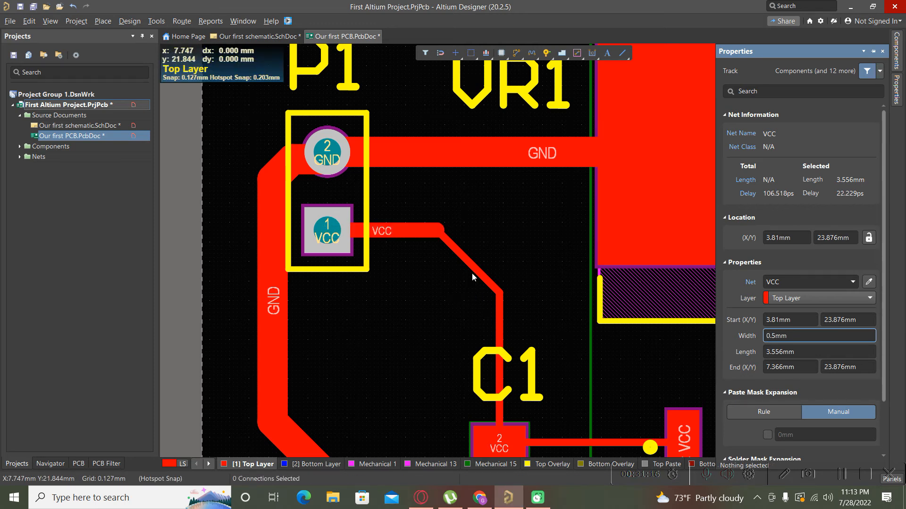
Select all tracks on the VCC net with Find Similar Objects, starting from the segment at P1 and matching Net as Same
right_click(413, 228)
click(431, 223)
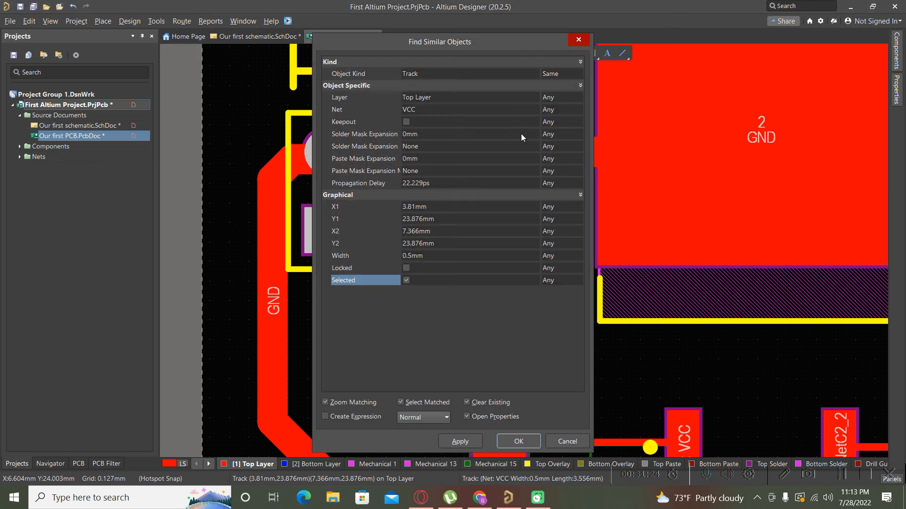
click(566, 110)
click(578, 110)
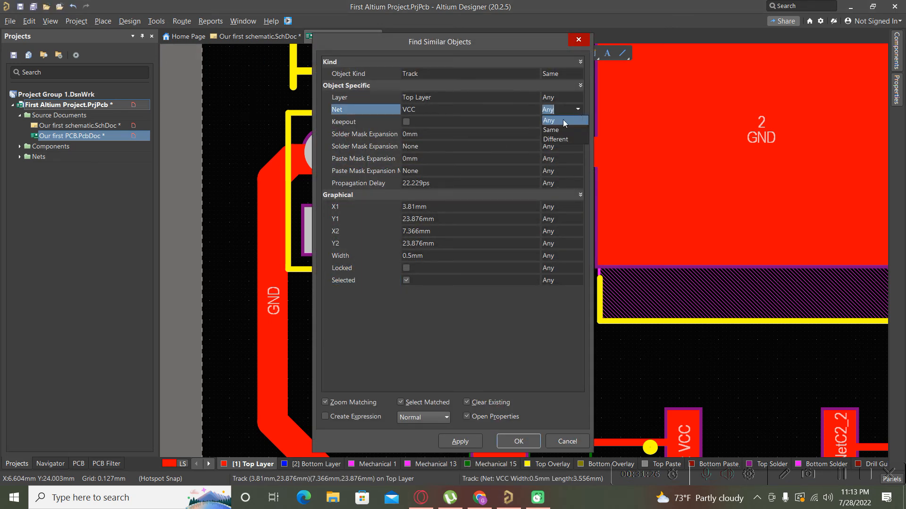
click(555, 132)
click(518, 439)
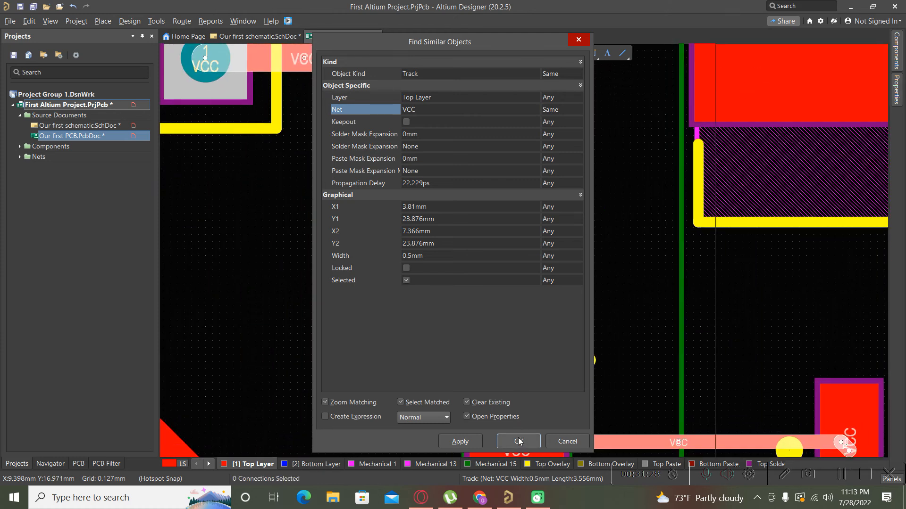
Set the width of all selected VCC tracks to 0.5 mm and clear the selection
click(773, 337)
click(773, 338)
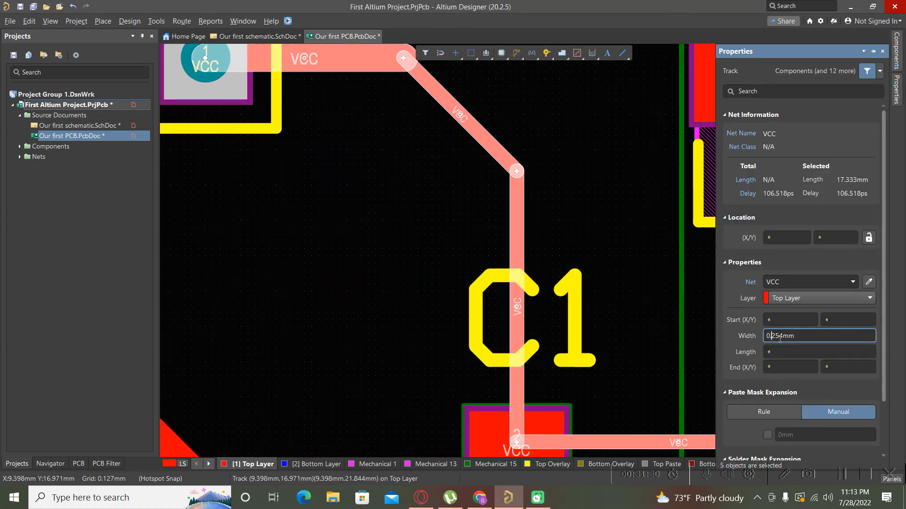
key(BackSpace)
key(BackSpace)
key(BackSpace)
text(5)
key(Return)
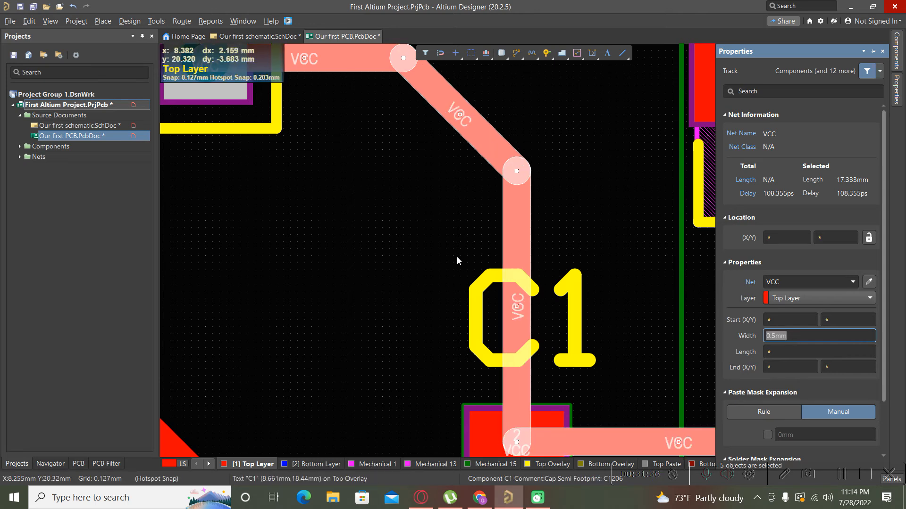
click(401, 286)
Place a rectangular polygon pour on the top layer along the board outline, about 36 by 41 mm, using 90-degree corners
ctrl+scroll(368, 292, down, 5)
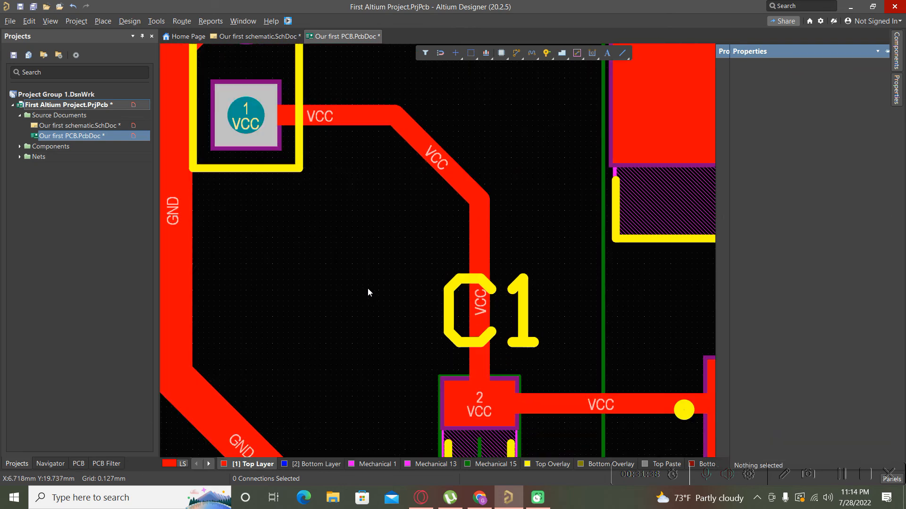
ctrl+scroll(368, 290, down, 3)
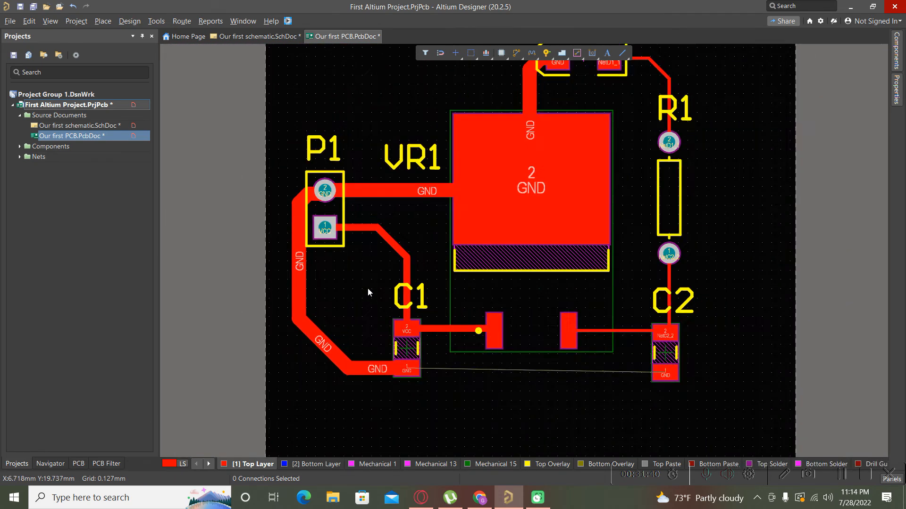
ctrl+scroll(368, 292, down, 1)
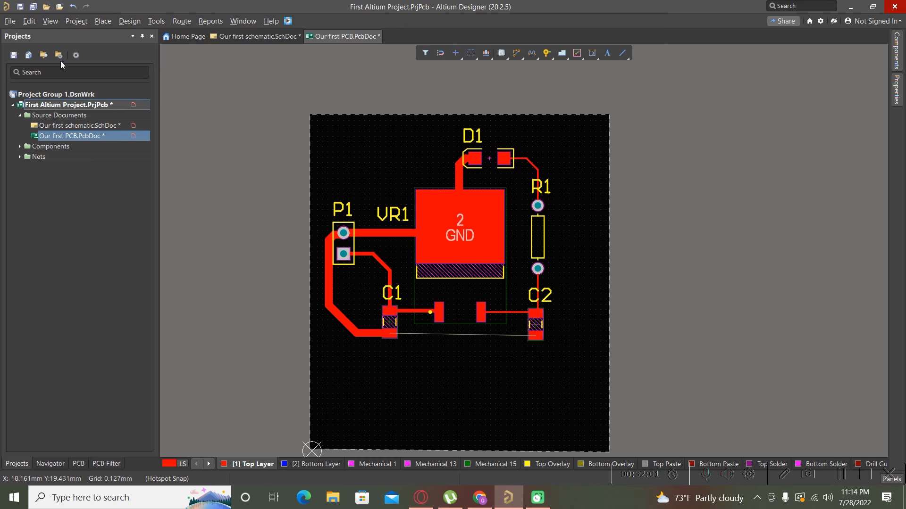
click(93, 23)
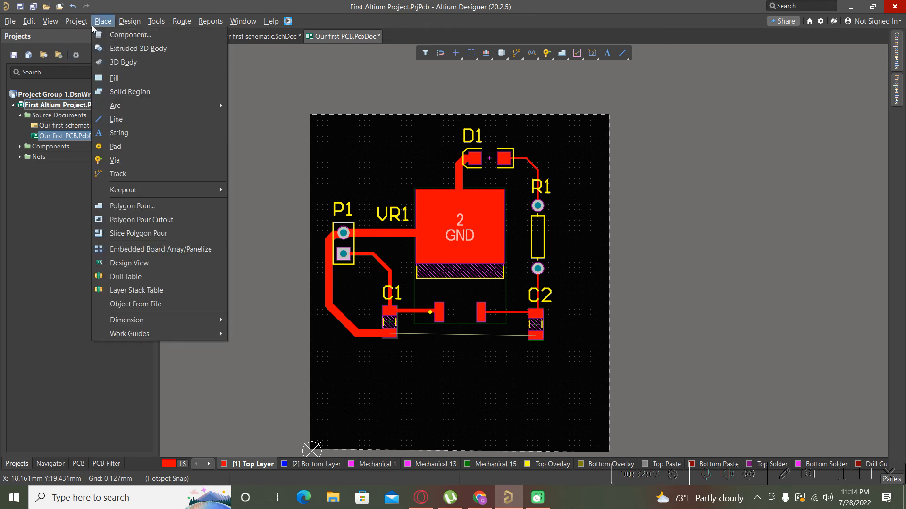
click(126, 206)
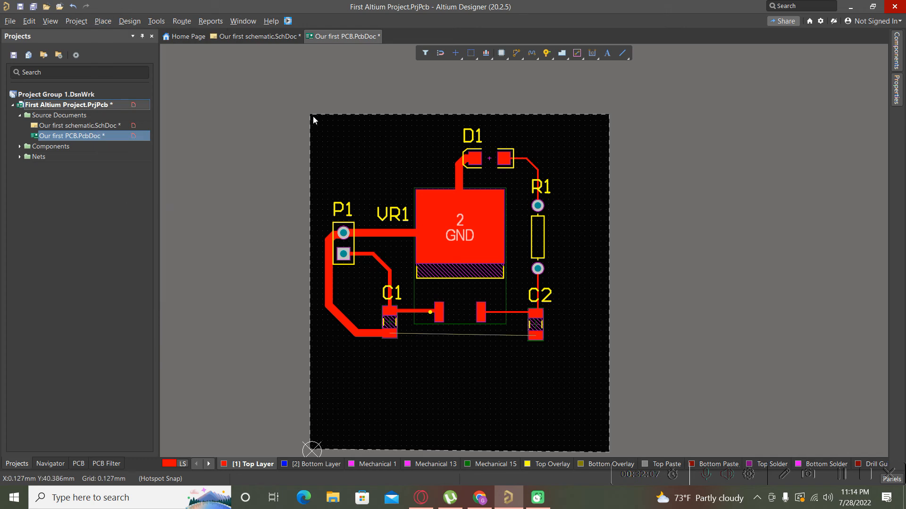
click(318, 140)
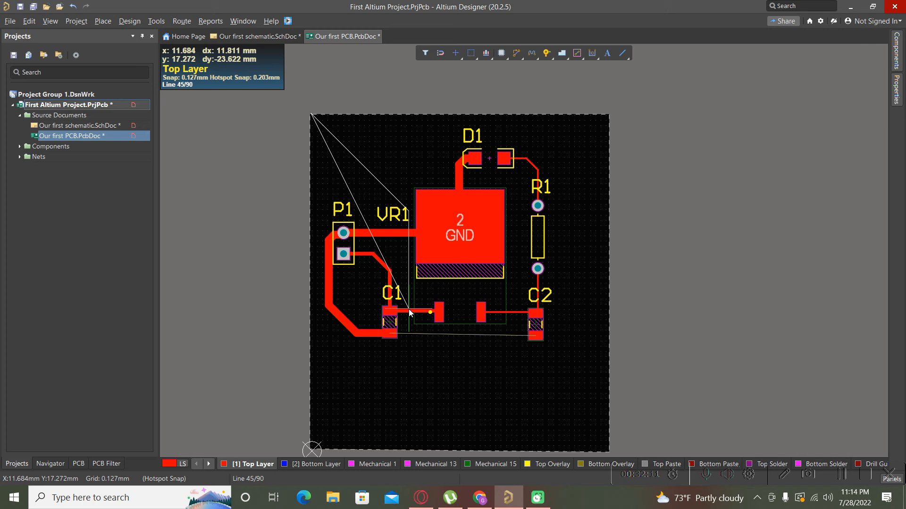
key(shift+space)
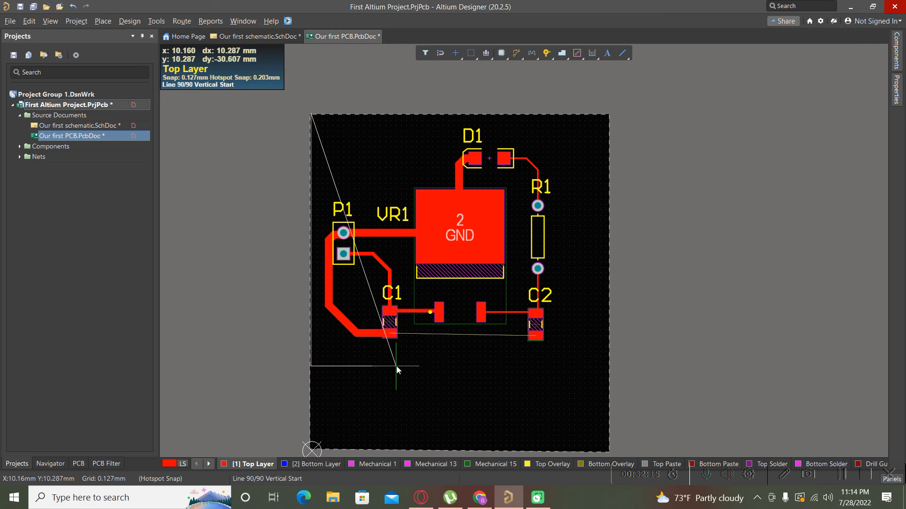
scroll(396, 368, down, 2)
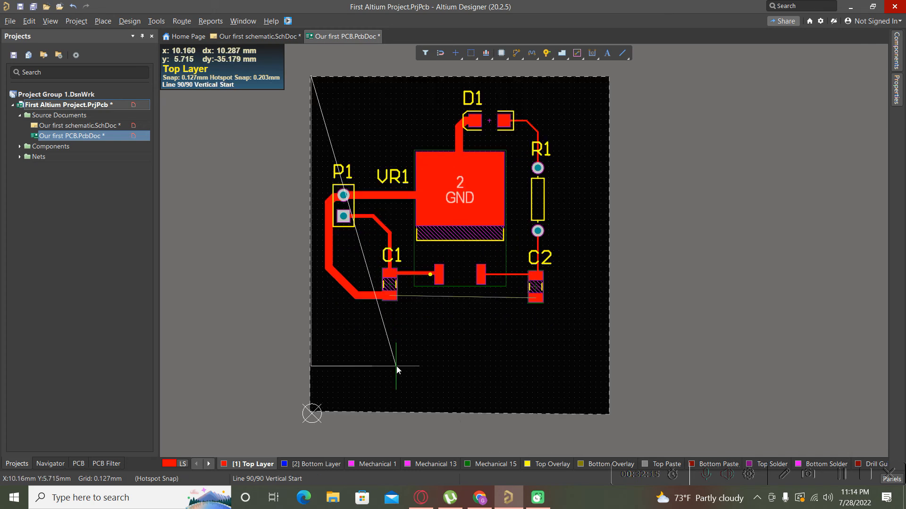
click(609, 416)
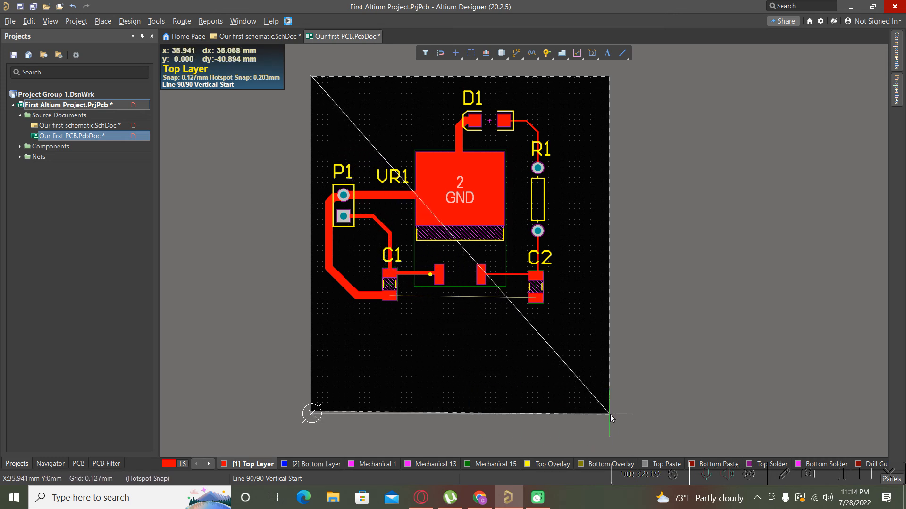
click(608, 79)
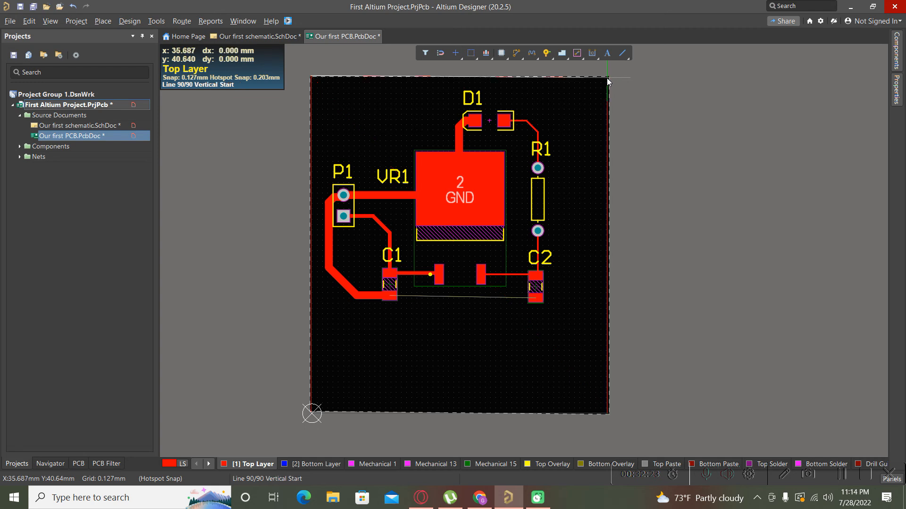
right_click(608, 81)
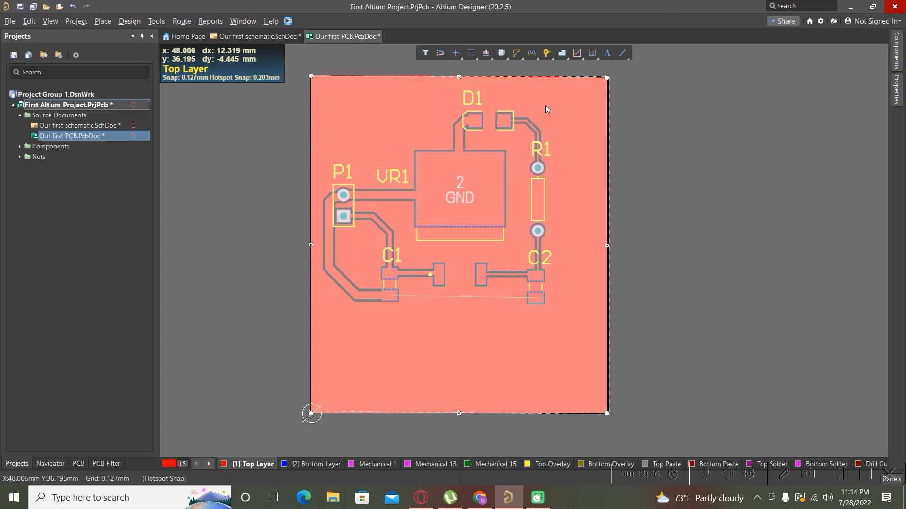
Assign the GND net to the polygon pour and repour all polygons
double_click(545, 106)
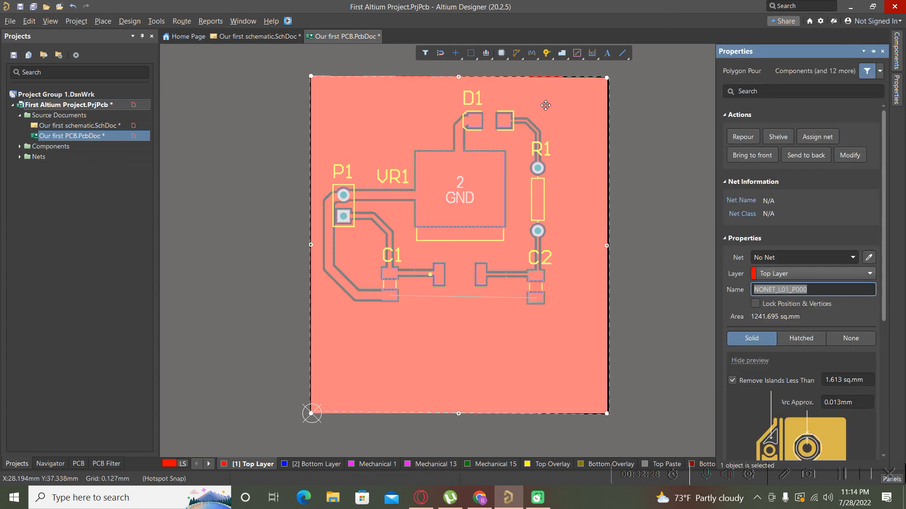
click(855, 259)
click(797, 287)
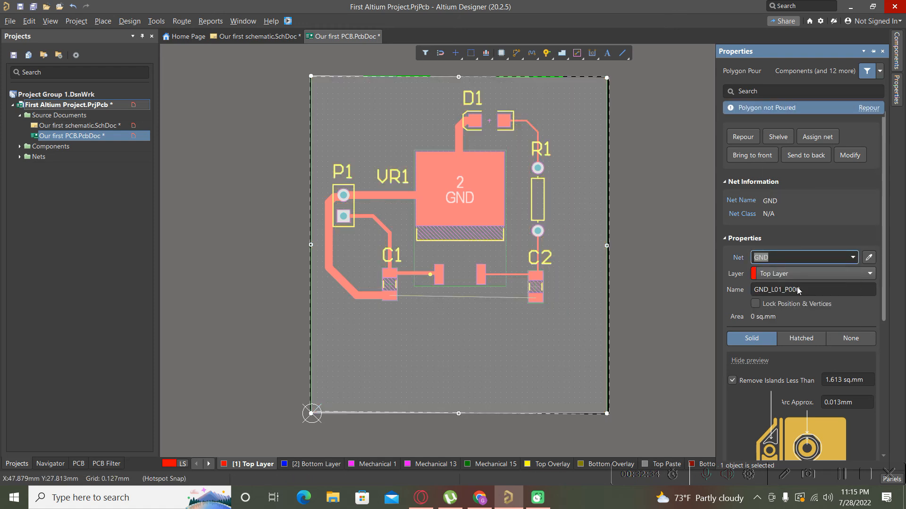
click(265, 249)
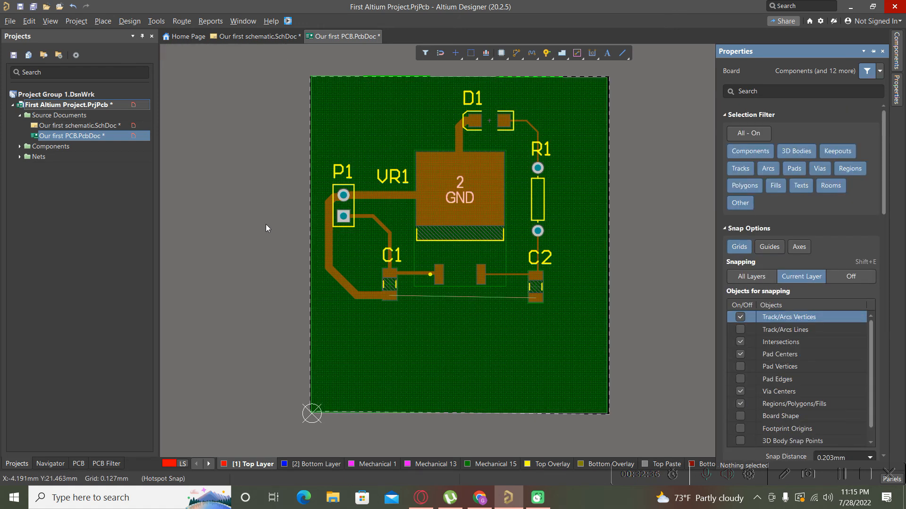
click(156, 21)
mouse_move(184, 127)
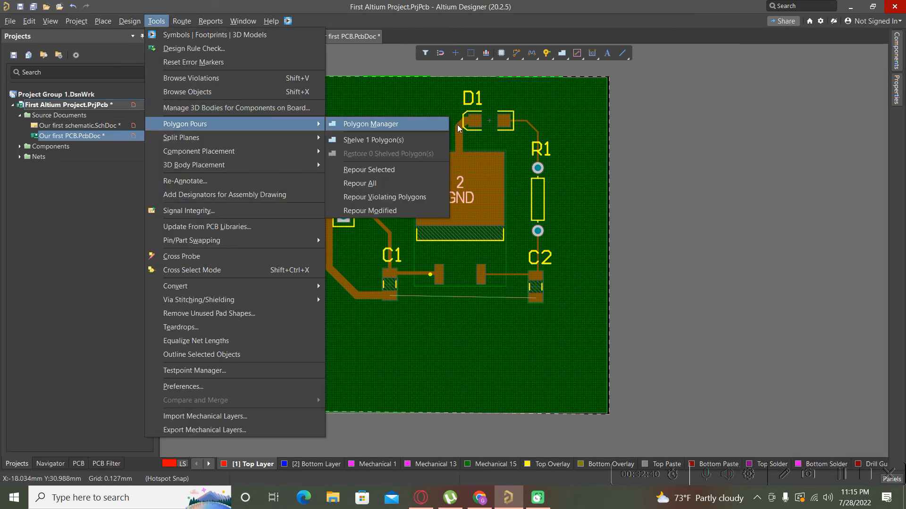
click(381, 182)
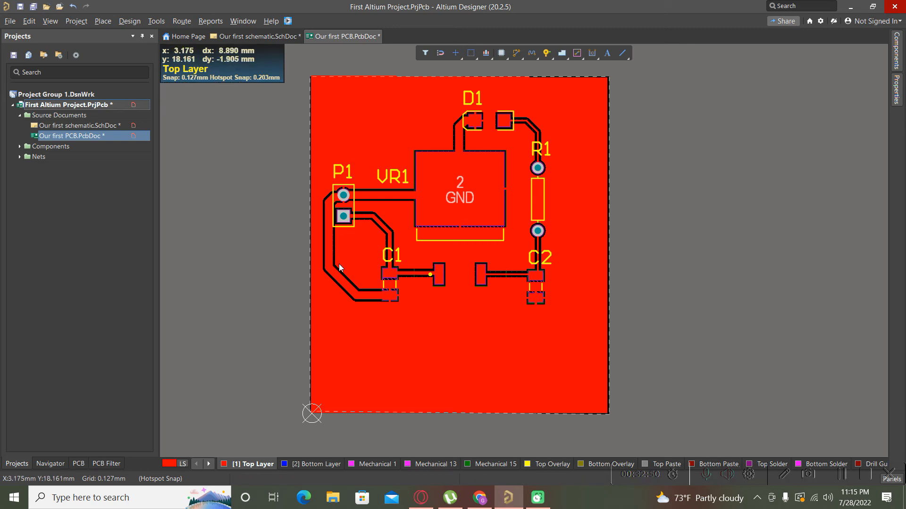
Place a via in the GND pour just below C1's GND pad, at about X 9.4 mm, Y 11.9 mm
ctrl+scroll(338, 226, up, 4)
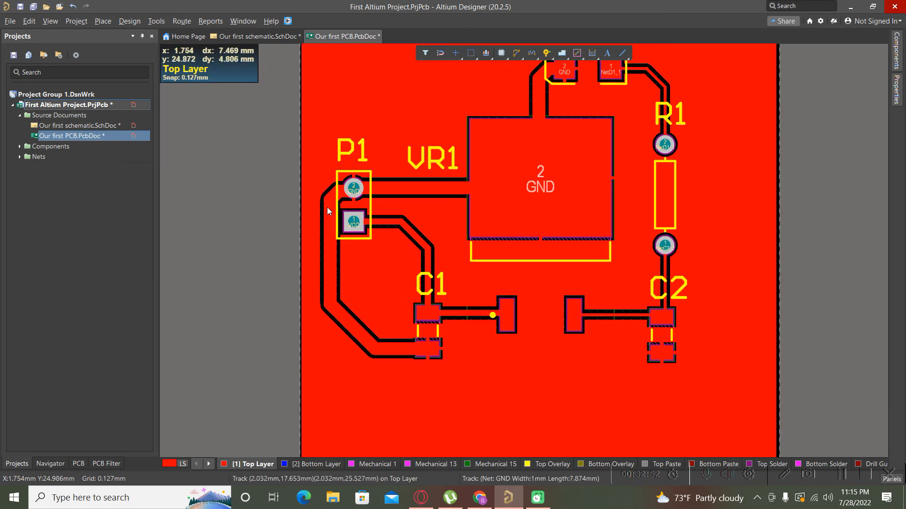
ctrl+scroll(325, 215, down, 1)
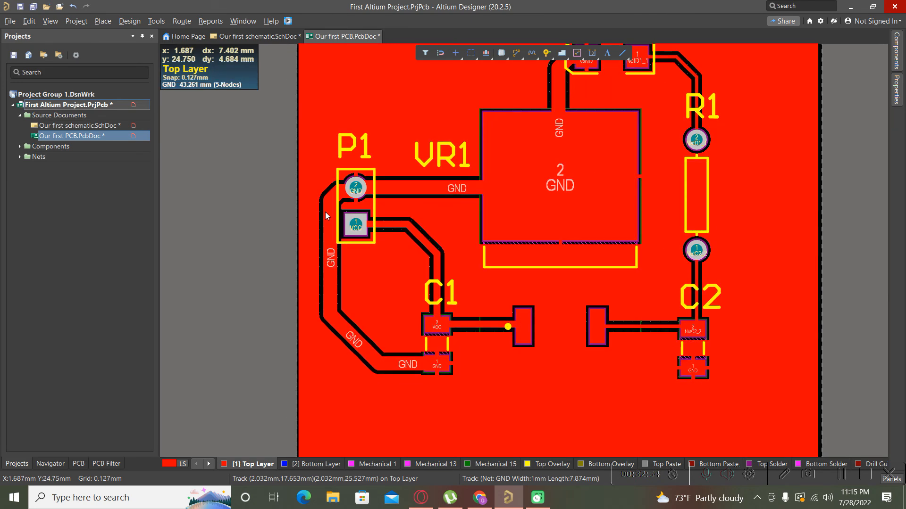
scroll(325, 213, down, 2)
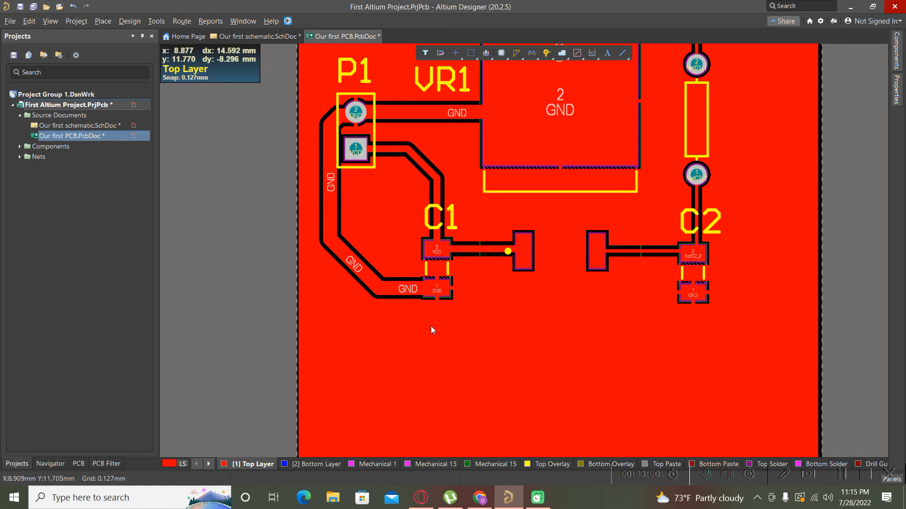
ctrl+scroll(431, 326, up, 2)
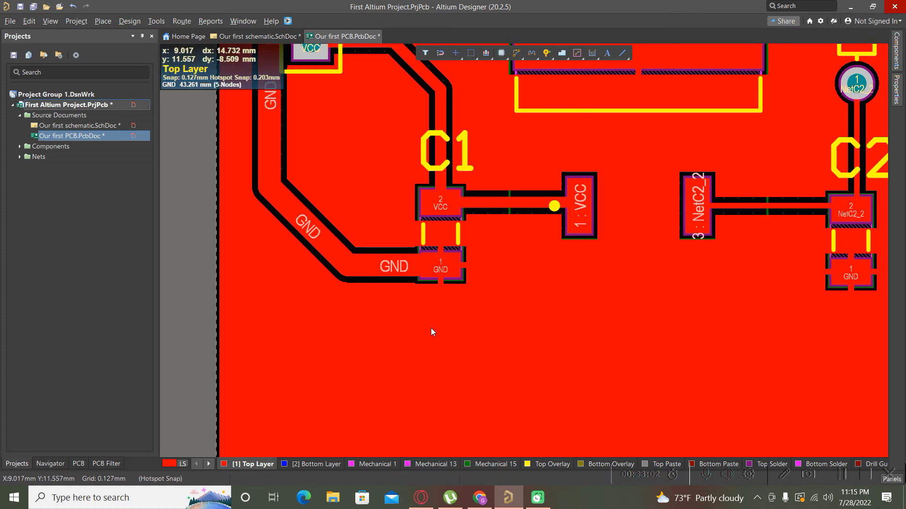
key(p)
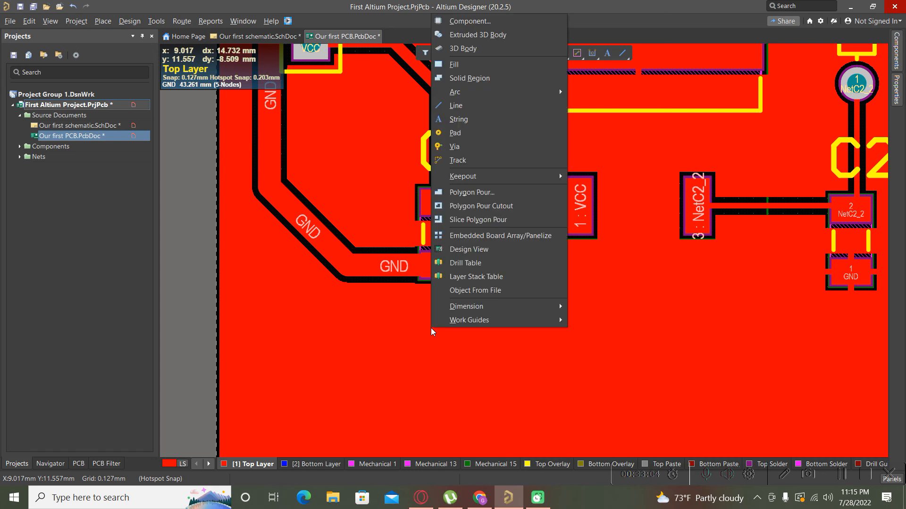
key(Escape)
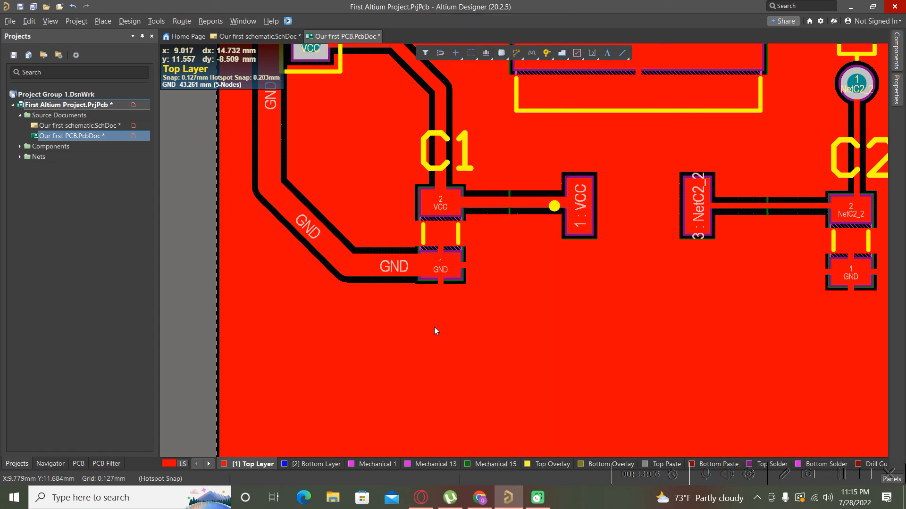
key(p)
key(v)
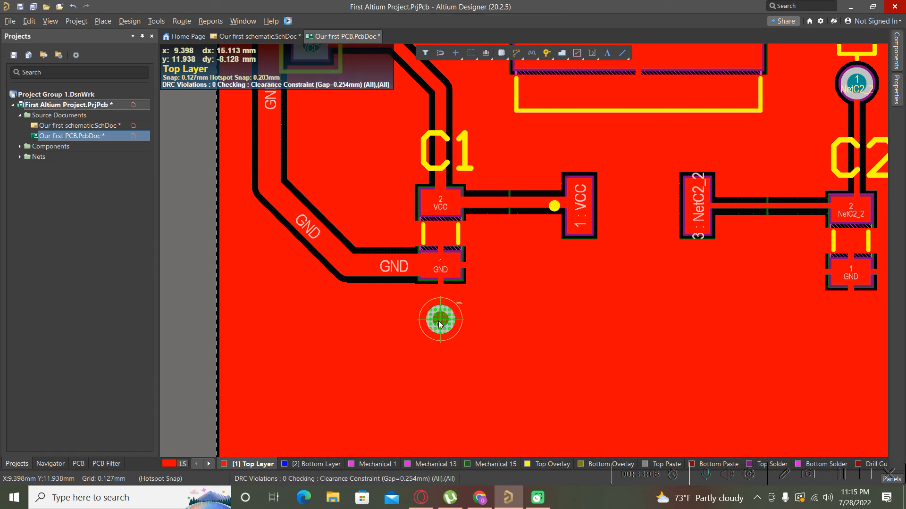
click(440, 320)
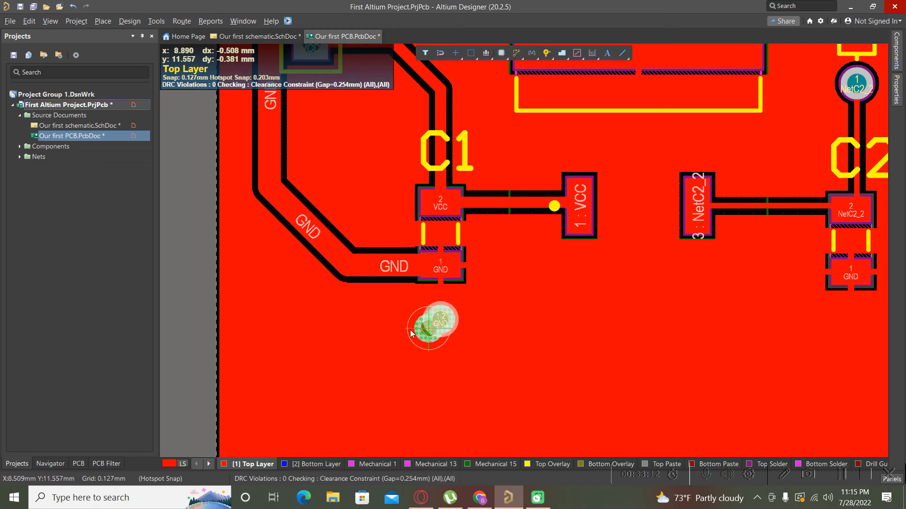
Place four vias in a row between D1 and VR1, two on each side of the GND track, at about Y 33.1 mm
ctrl+scroll(409, 329, down, 5)
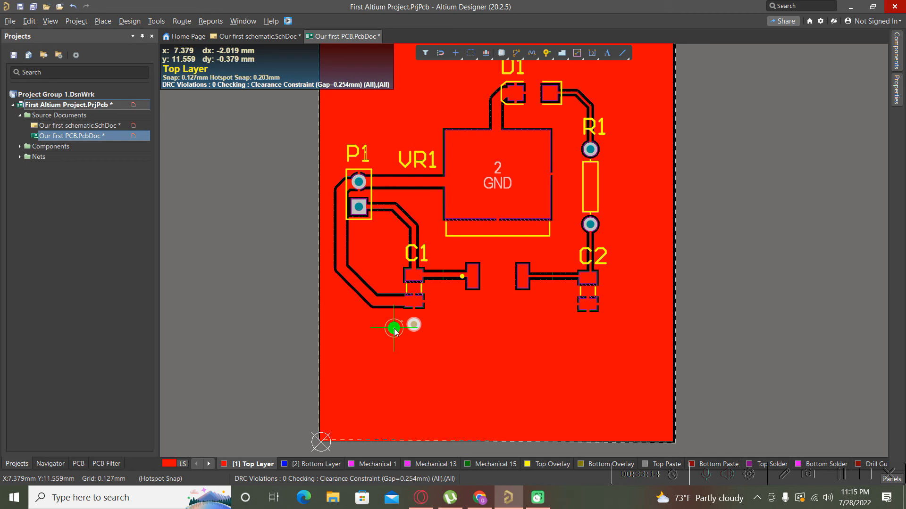
click(450, 116)
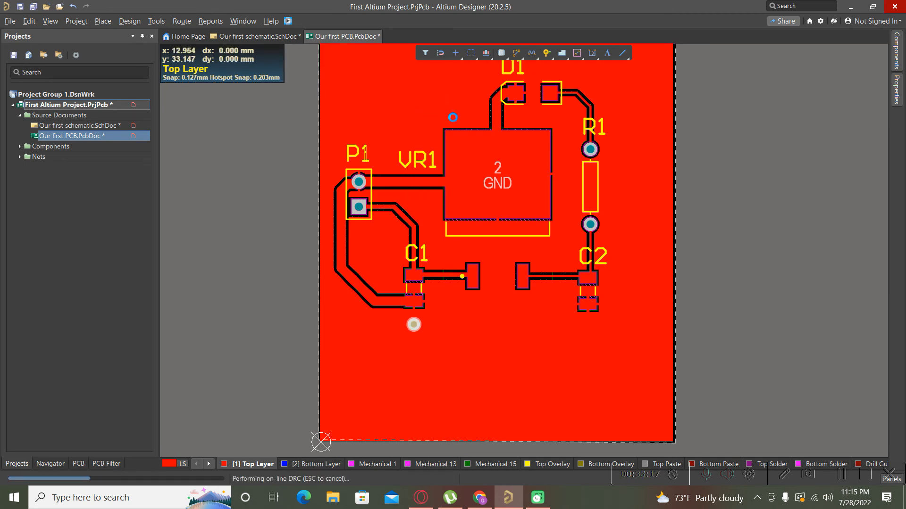
click(472, 115)
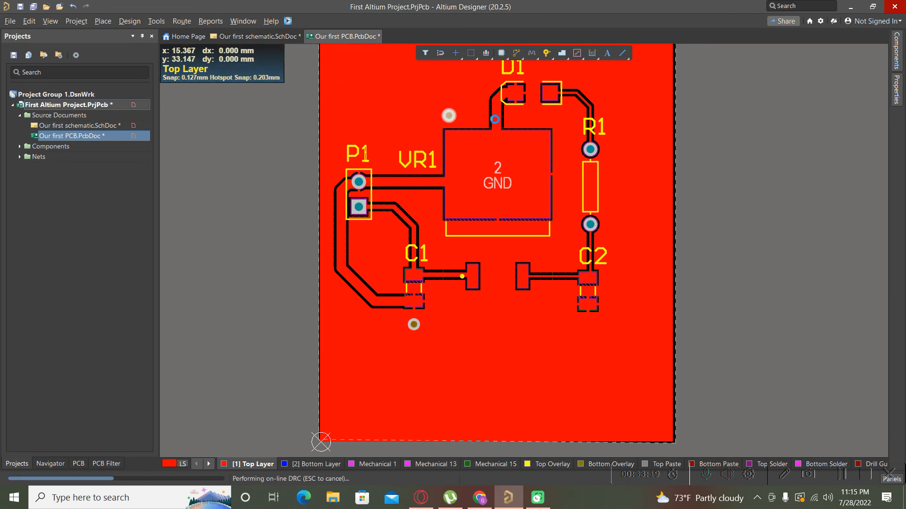
click(517, 115)
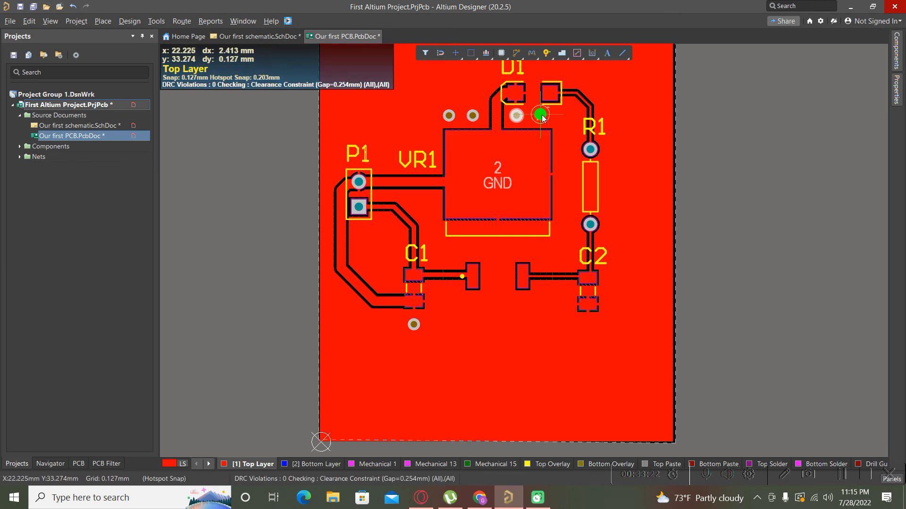
click(540, 116)
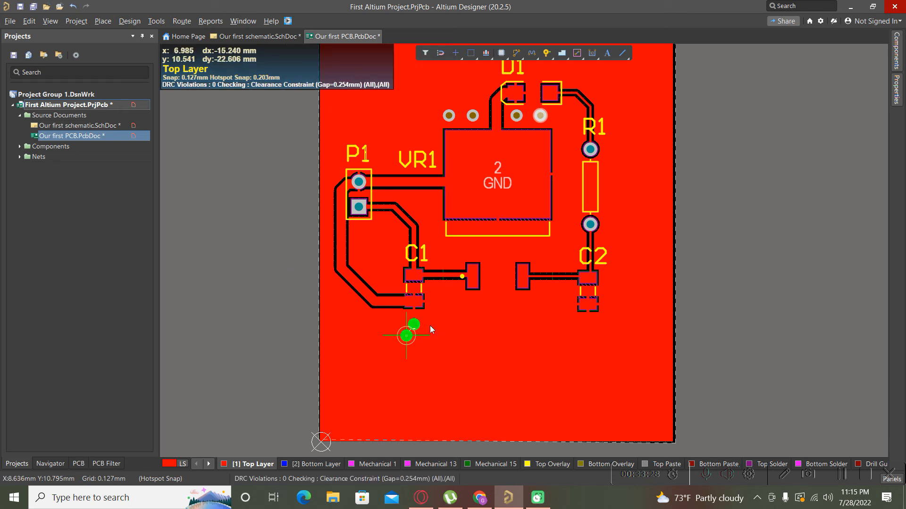
Set the hole size of the via being placed to 0.4 mm
key(Tab)
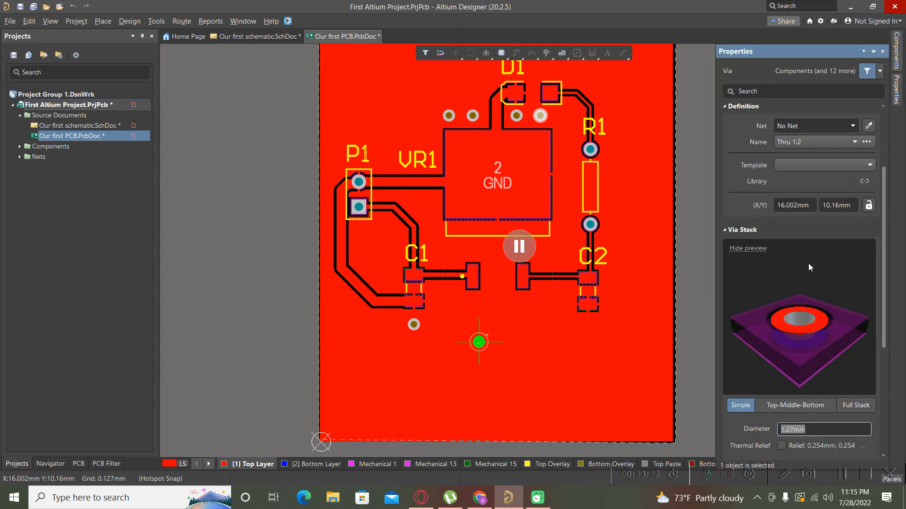
scroll(808, 264, down, 3)
scroll(808, 263, down, 3)
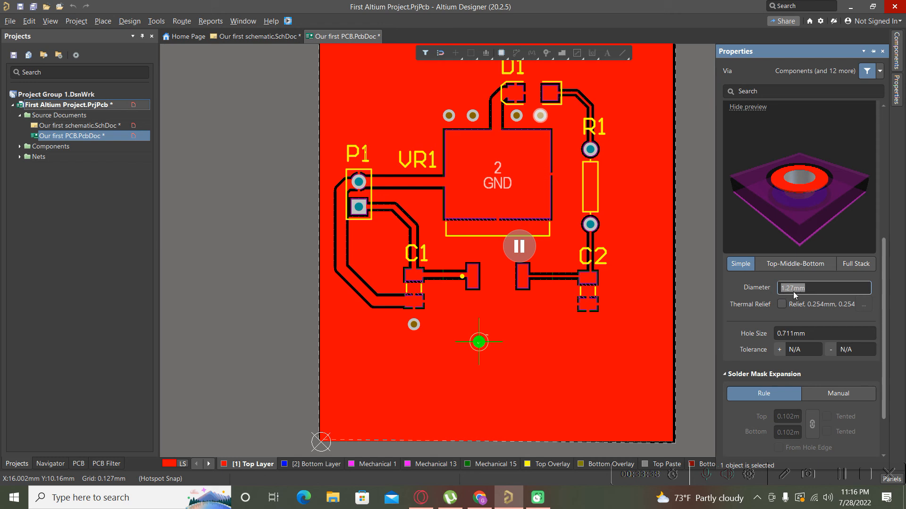
click(790, 334)
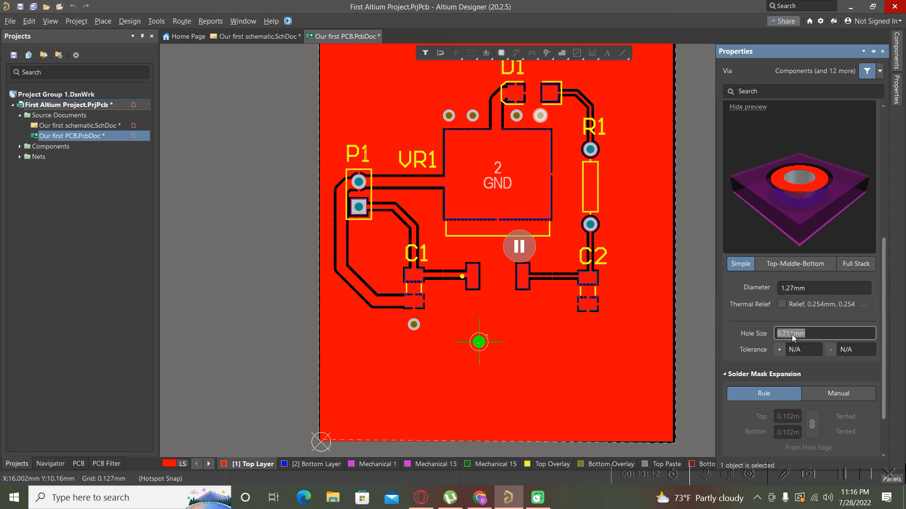
click(791, 334)
drag(794, 334, 744, 334)
text(0.4)
Set the diameter of the via being placed to 0.7 mm
click(792, 291)
click(796, 289)
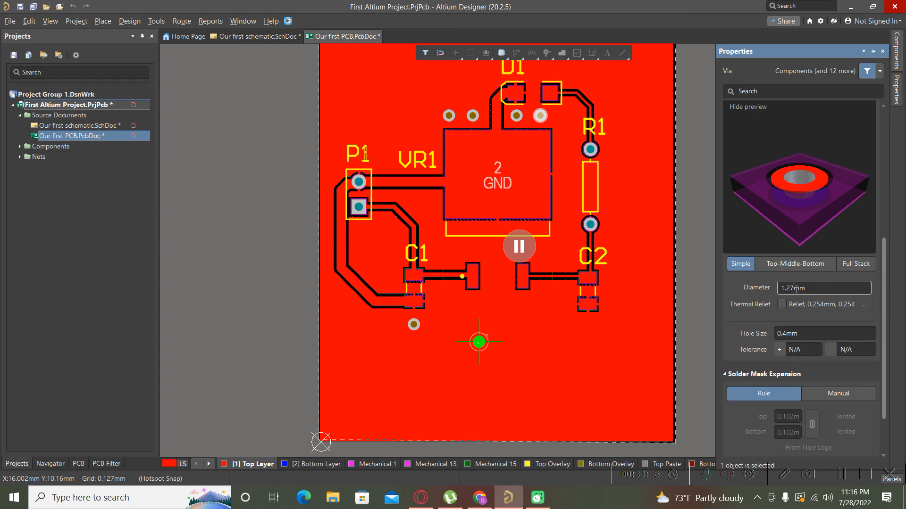
key(BackSpace)
key(BackSpace)
key(BackSpace)
key(BackSpace)
text(-.7)
key(BackSpace)
key(BackSpace)
key(BackSpace)
text(0.7)
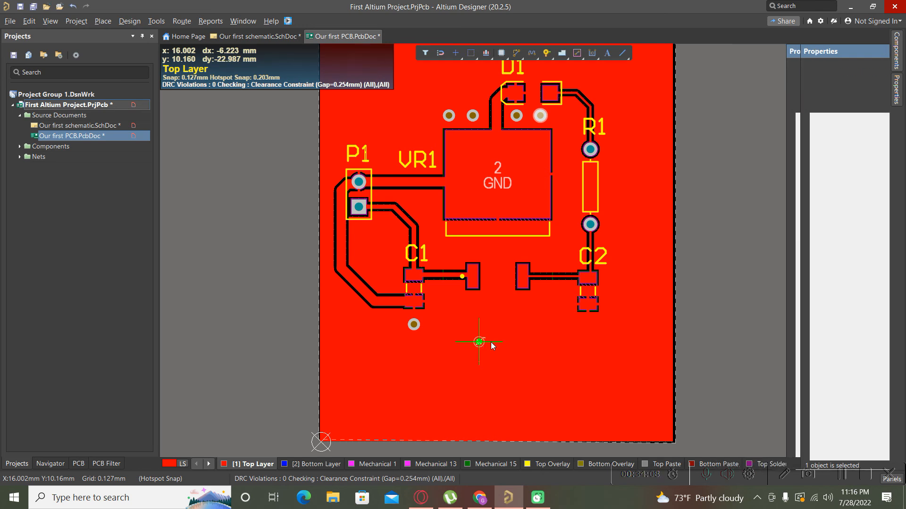
Place the smaller via beside the one below C1's GND pad, at about X 11.6 mm, Y 11.9 mm, and end via placement
ctrl+scroll(431, 329, up, 2)
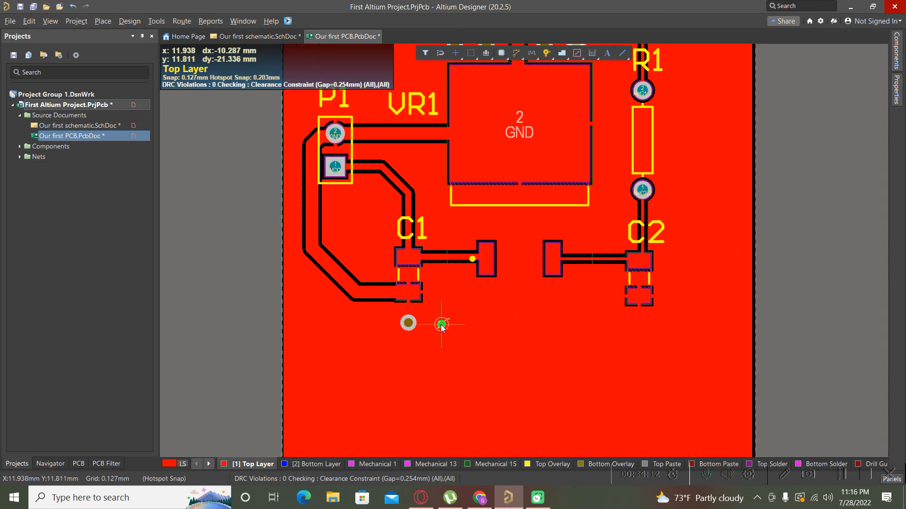
right_click(436, 326)
click(434, 322)
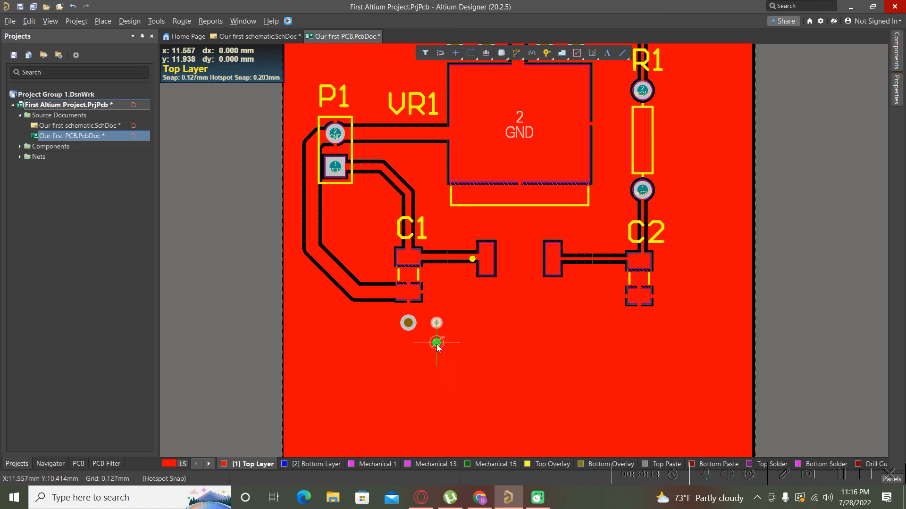
ctrl+scroll(423, 344, up, 2)
ctrl+scroll(448, 316, up, 5)
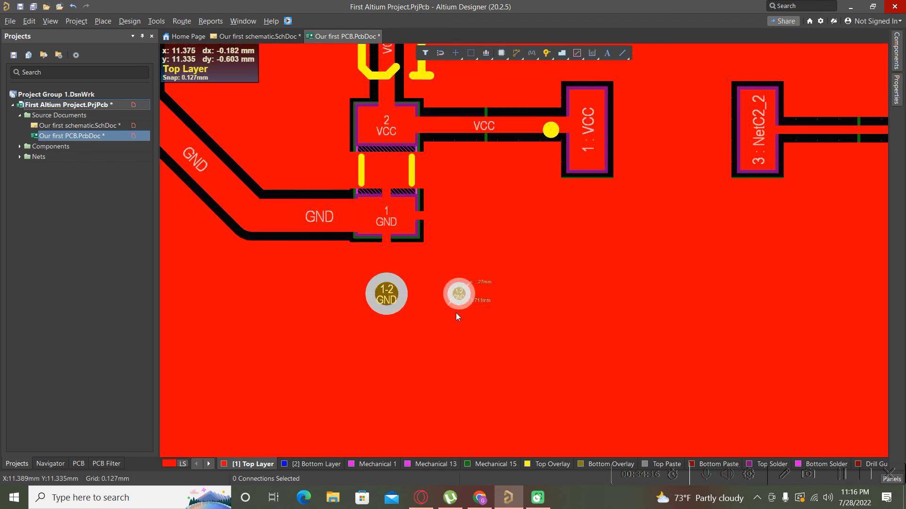
ctrl+scroll(457, 316, down, 2)
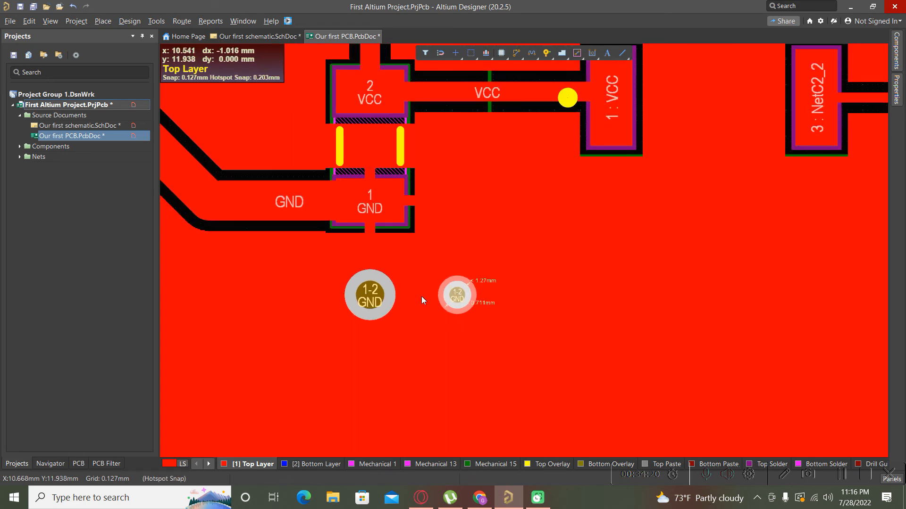
ctrl+scroll(467, 297, up, 2)
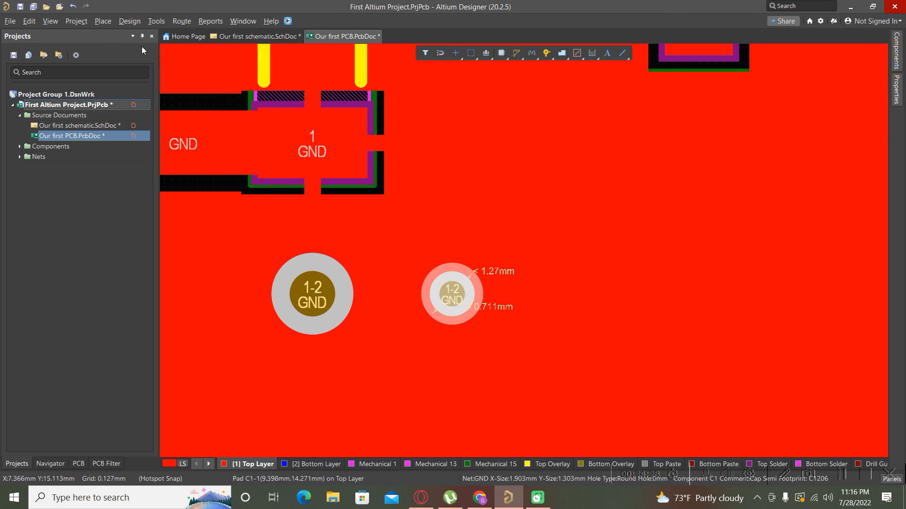
Set the minimum via hole size to 0.3 mm in the RoutingVias design rule
click(133, 24)
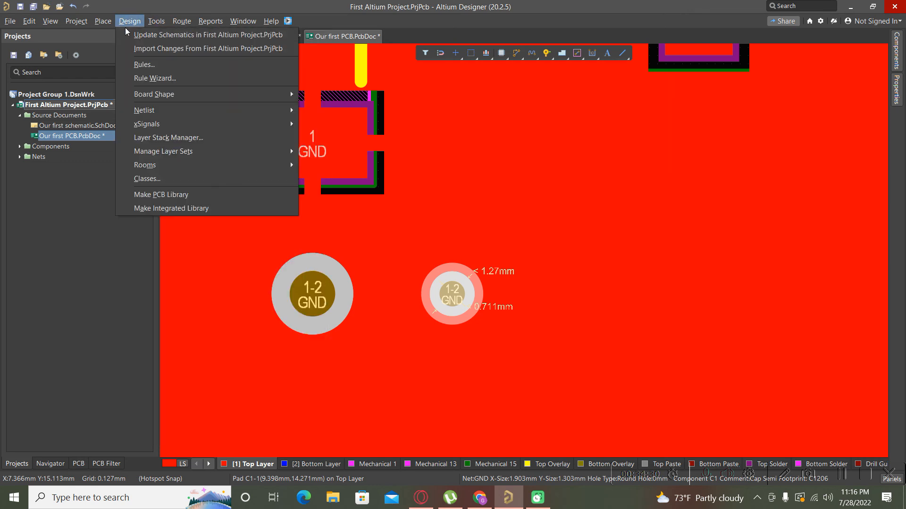
click(143, 66)
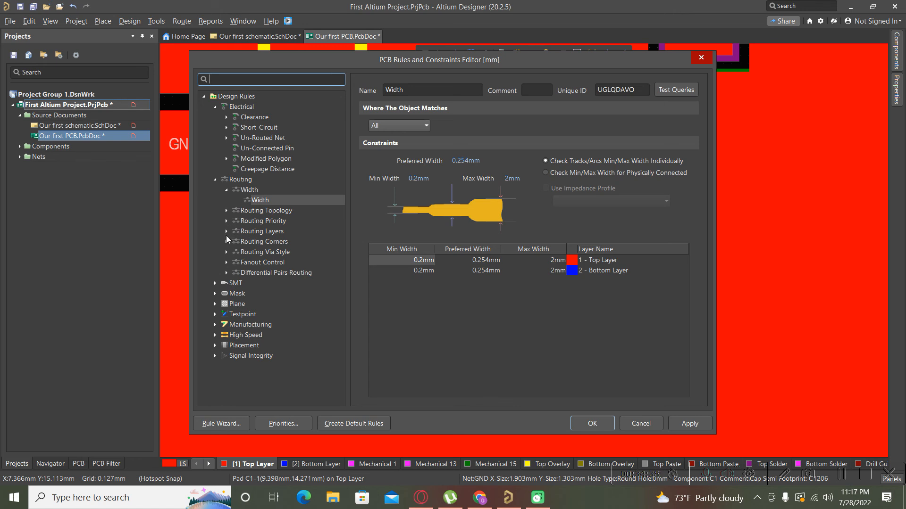
click(227, 253)
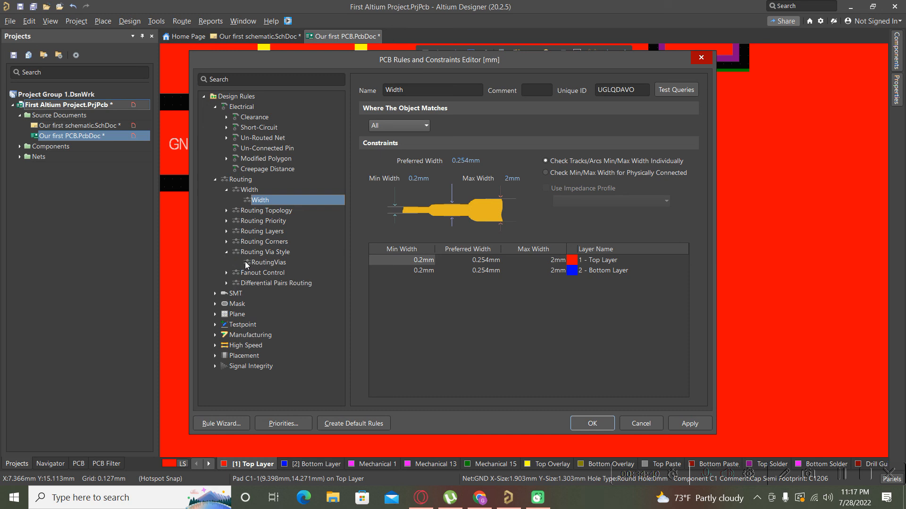
click(265, 265)
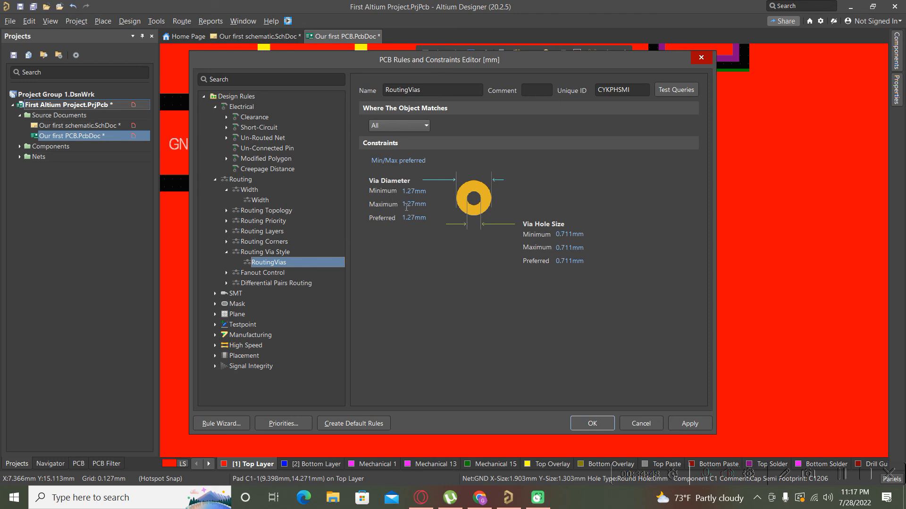
click(574, 234)
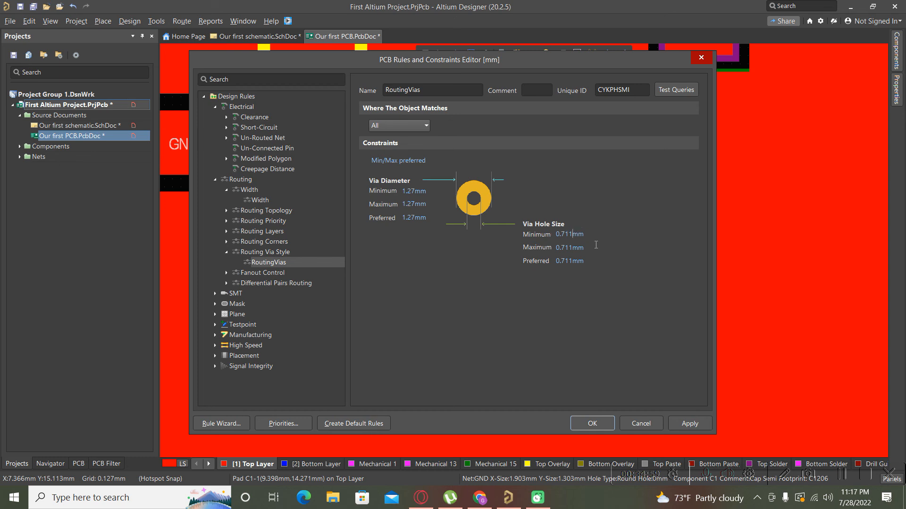
key(BackSpace)
key(BackSpace)
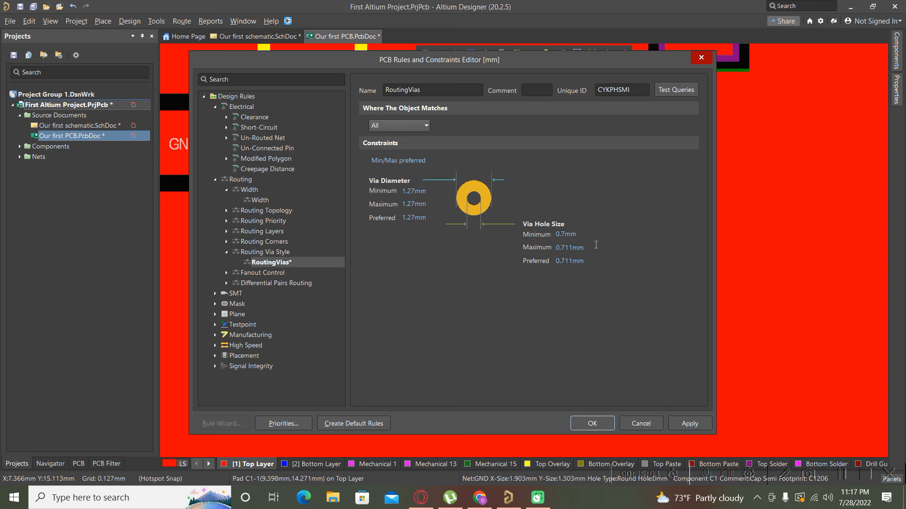
key(BackSpace)
text(3)
Set the rule's preferred via hole size to 0.4 mm and the maximum to 0.5 mm
click(576, 260)
key(BackSpace)
key(BackSpace)
key(BackSpace)
text(4)
click(578, 249)
key(BackSpace)
key(BackSpace)
key(BackSpace)
text(5)
Enter smaller via diameters in the RoutingVias rule, with a maximum of 0.8 mm, and accept the rule changes
click(409, 191)
click(415, 191)
key(BackSpace)
key(BackSpace)
key(BackSpace)
text(0.6)
key(BackSpace)
key(BackSpace)
key(BackSpace)
key(BackSpace)
text(0.70)
click(592, 423)
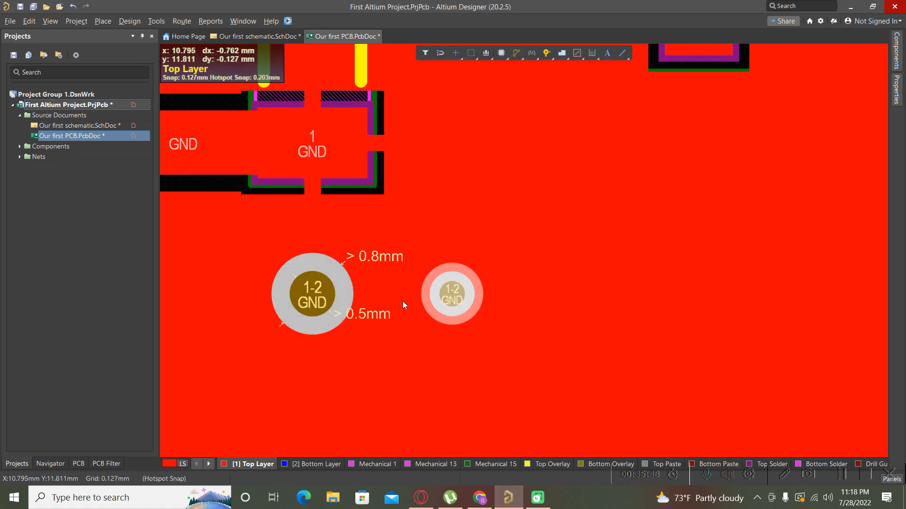
Select every via on the board with Find Similar Objects, starting from the via directly below C1 and matching the object kind Via
ctrl+scroll(404, 279, down, 3)
ctrl+scroll(403, 279, down, 1)
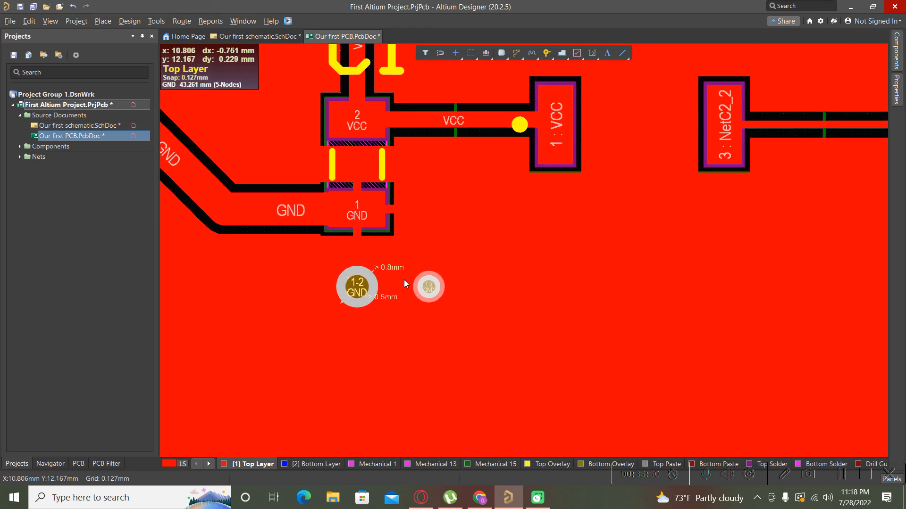
ctrl+scroll(395, 283, down, 2)
ctrl+scroll(378, 301, down, 1)
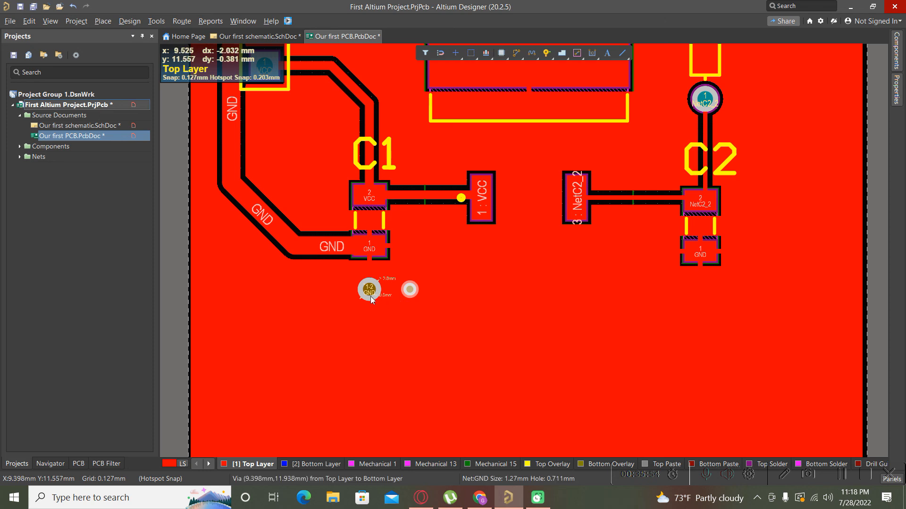
click(370, 296)
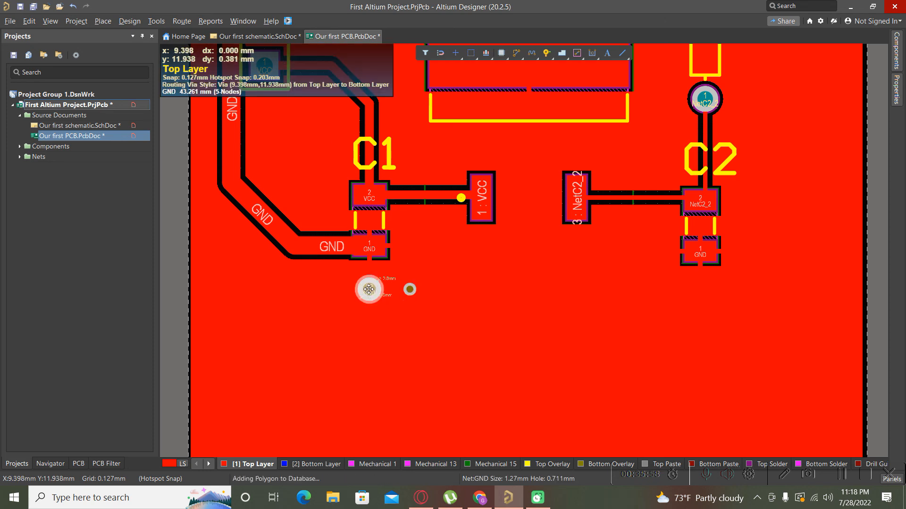
right_click(369, 289)
click(410, 19)
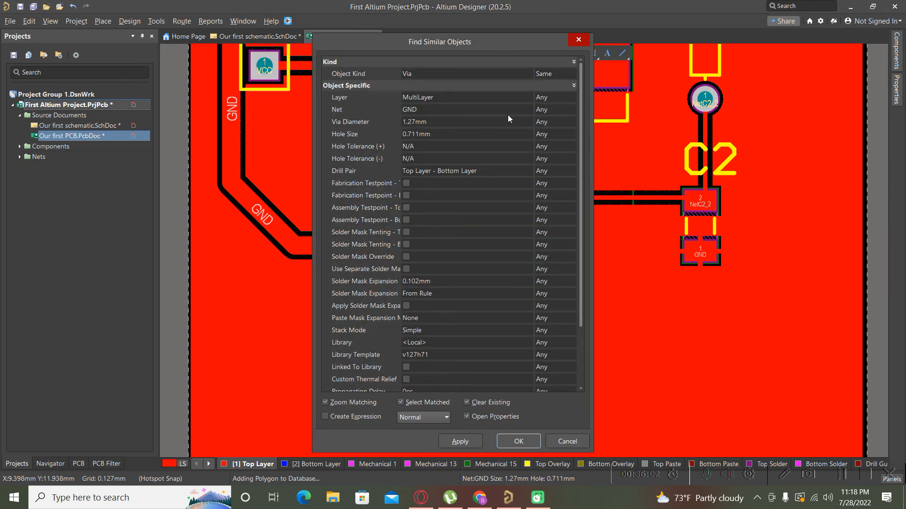
click(554, 111)
click(555, 76)
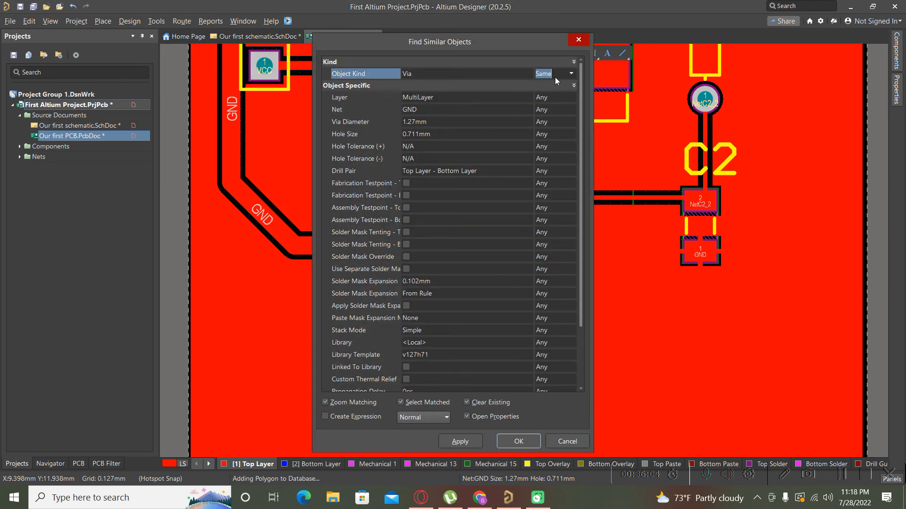
click(518, 444)
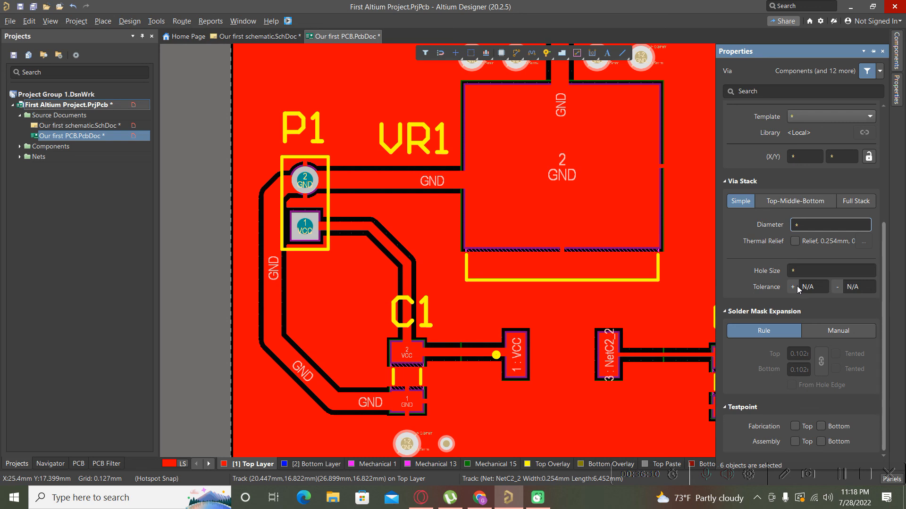
Set the hole size of all selected vias to 0.4 mm
click(810, 272)
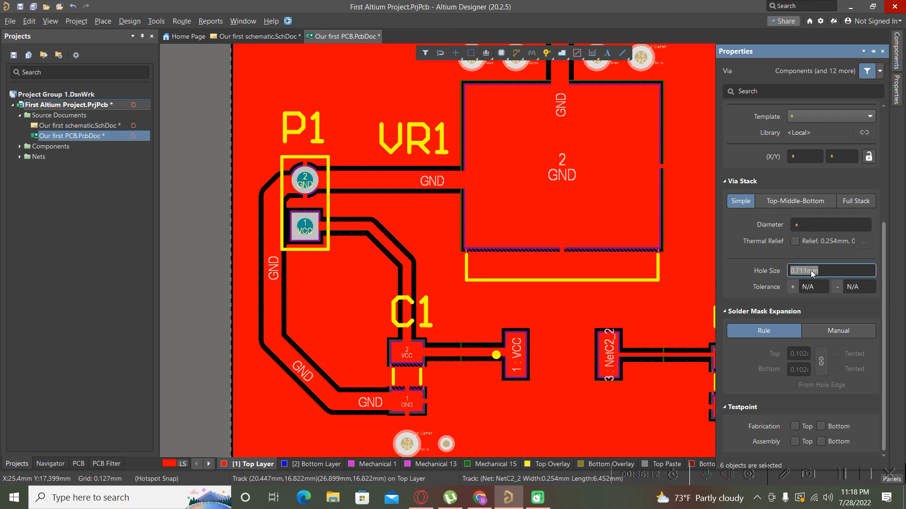
click(808, 272)
key(BackSpace)
key(BackSpace)
key(BackSpace)
text(4)
Set the diameter of all selected vias to 0.7 mm and clear the selection
click(809, 226)
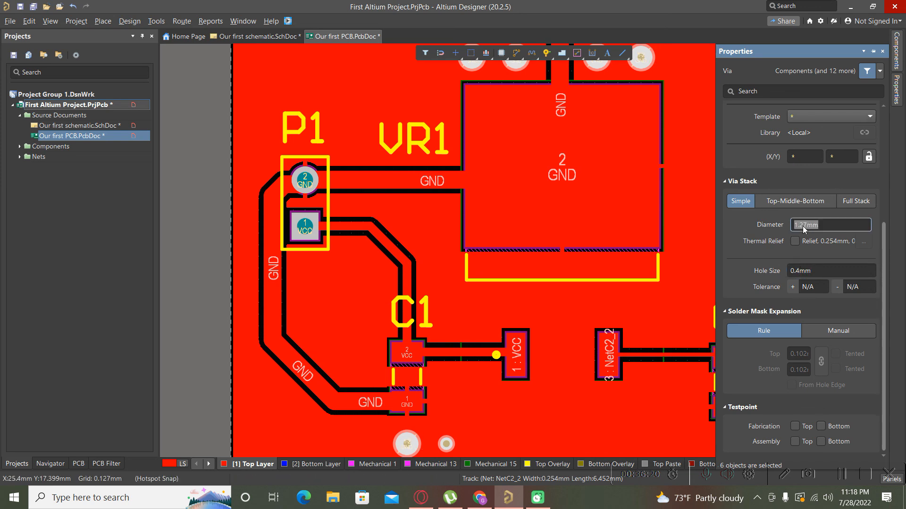
click(808, 225)
key(BackSpace)
key(BackSpace)
key(BackSpace)
text(0.7)
key(Return)
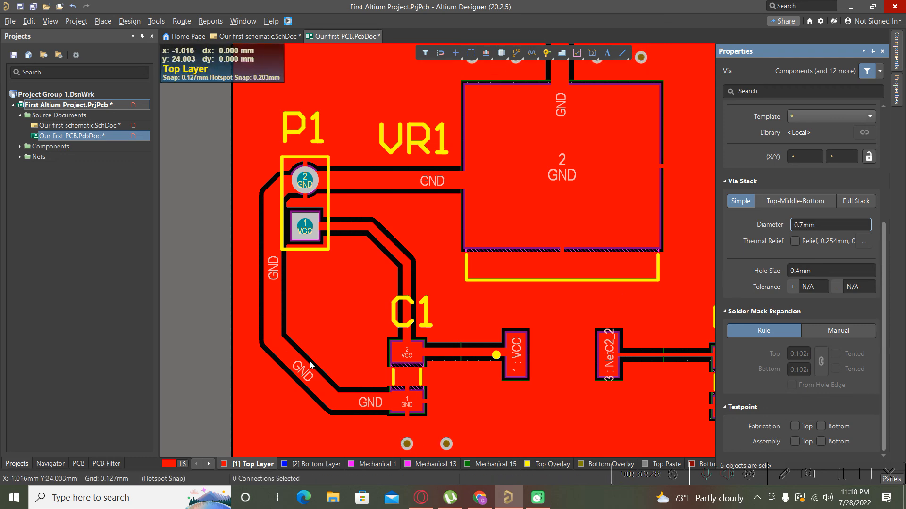
click(319, 348)
ctrl+scroll(316, 337, down, 5)
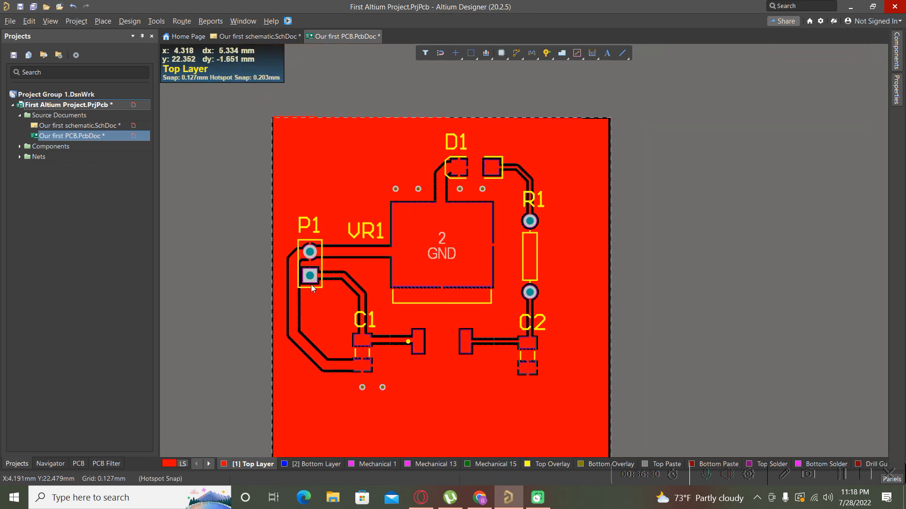
ctrl+scroll(292, 282, down, 1)
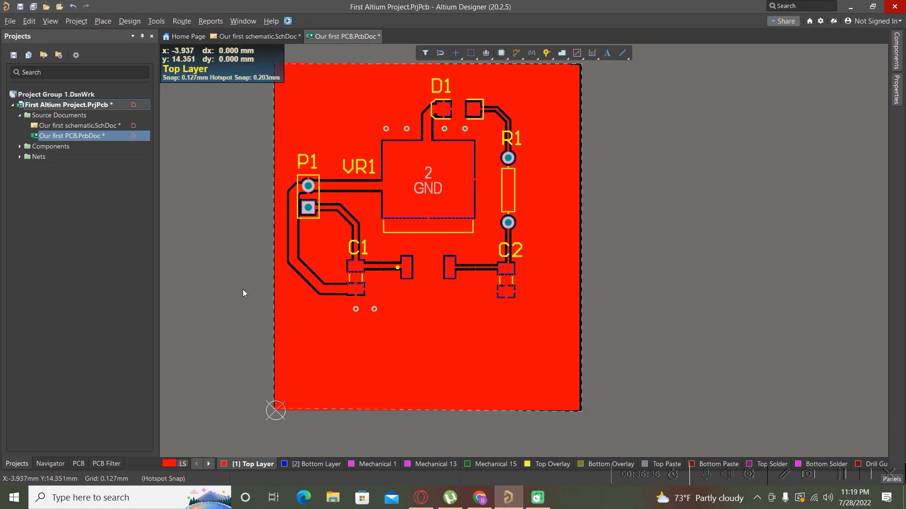
Show the board in 3D and examine the vias and through-hole pads from the underside
key(3)
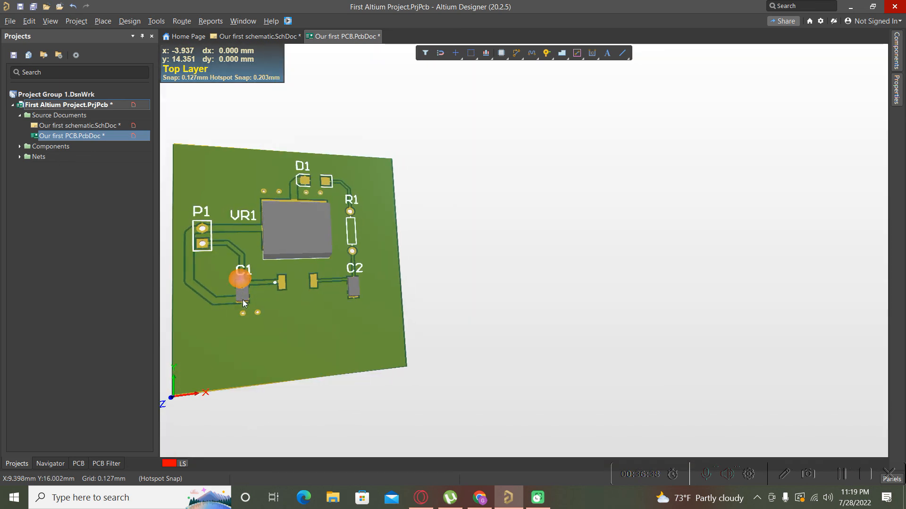
key(shift)
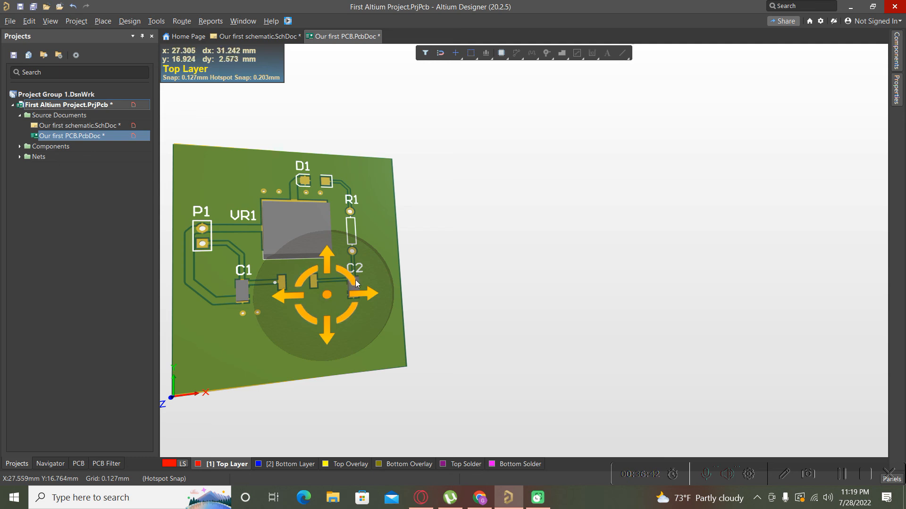
shift+right_drag(328, 297, 309, 236)
ctrl+scroll(233, 319, up, 3)
ctrl+scroll(230, 319, up, 2)
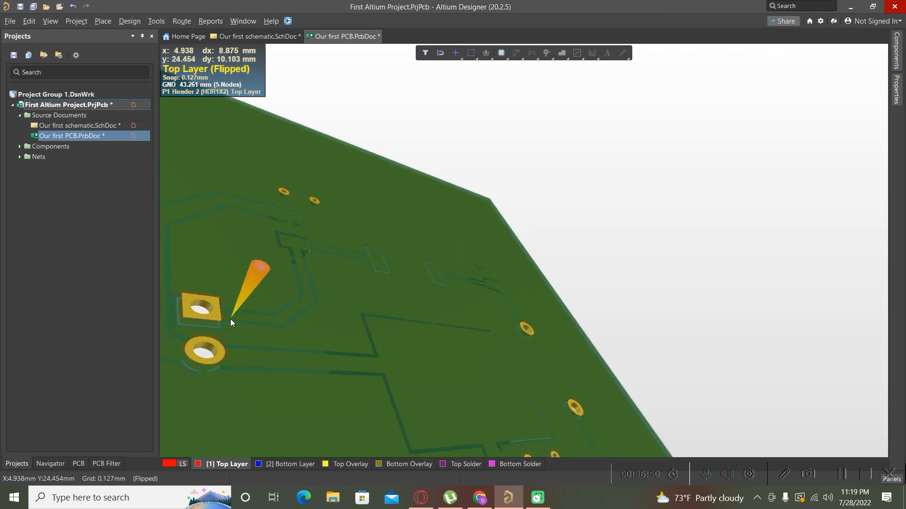
ctrl+scroll(428, 318, up, 1)
ctrl+scroll(429, 318, down, 2)
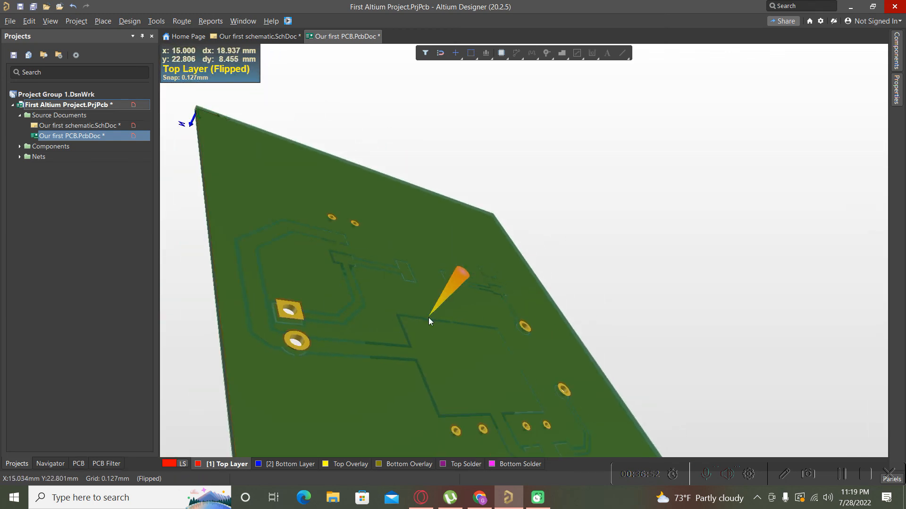
shift+right_drag(335, 335, 511, 329)
shift+right_drag(333, 386, 431, 281)
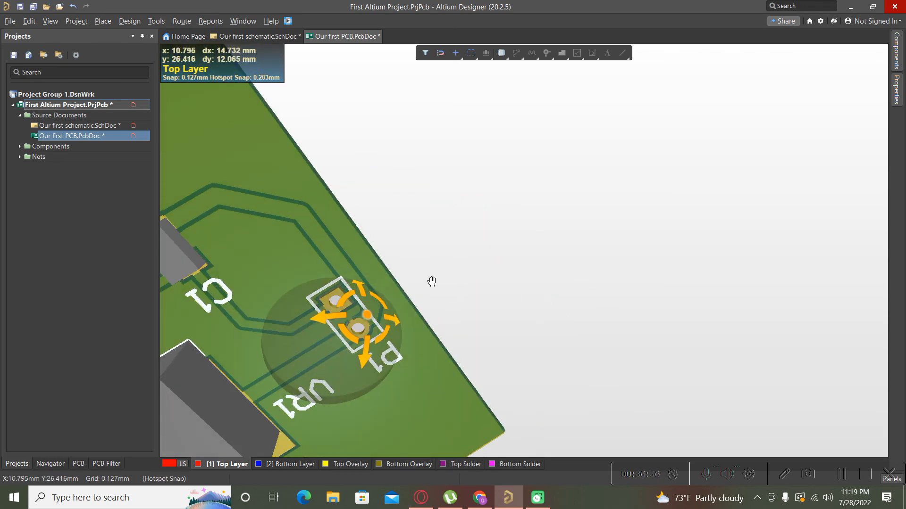
Inspect the component side of the 3D board from several angles, fit it in view, and return to the 2D layout
ctrl+scroll(432, 282, down, 3)
shift+right_drag(320, 323, 369, 291)
shift+right_drag(370, 233, 117, 248)
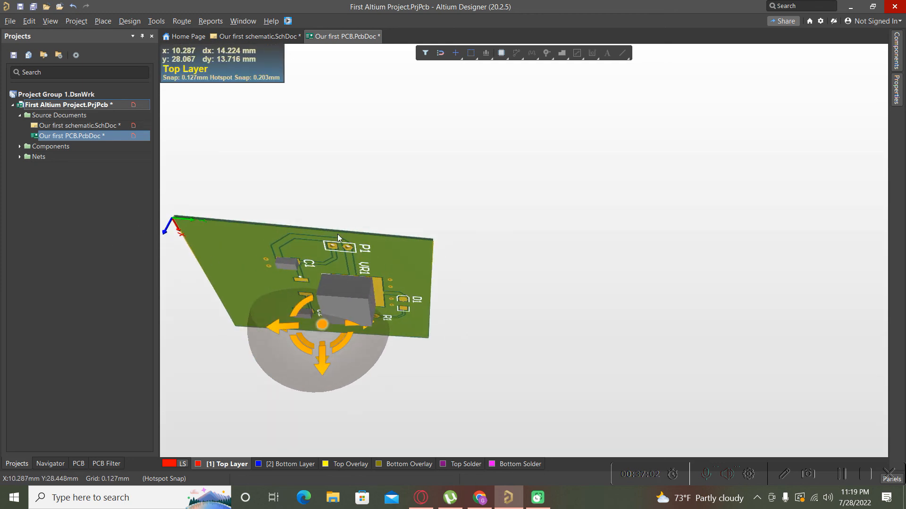
shift+right_drag(360, 222, 357, 203)
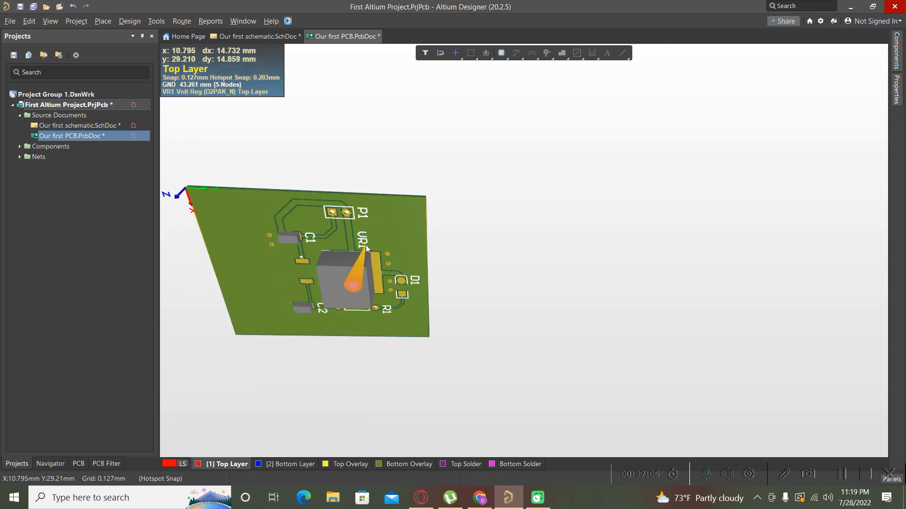
key(v)
key(f)
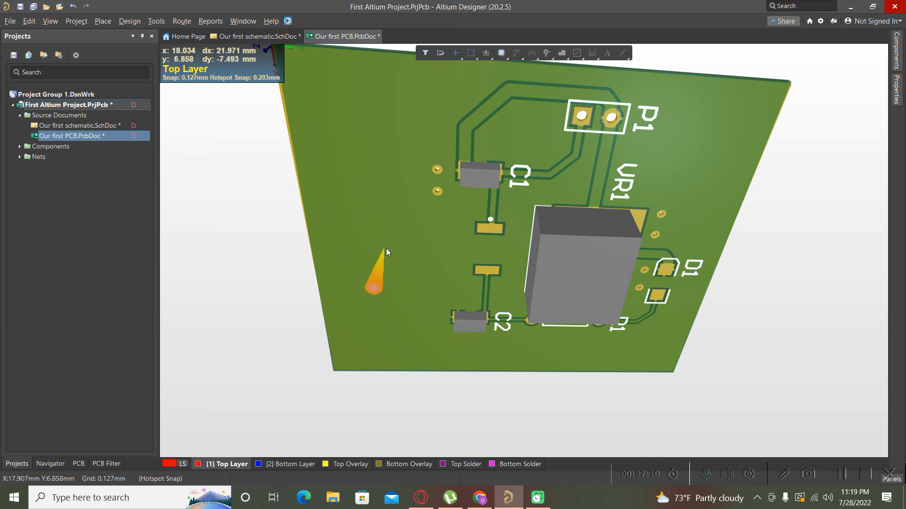
right_drag(389, 247, 417, 134)
ctrl+scroll(377, 229, down, 4)
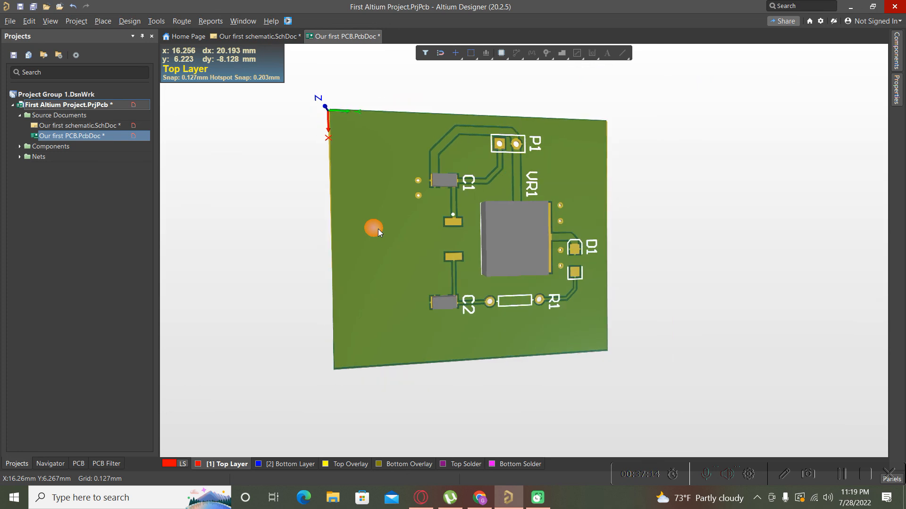
shift+right_drag(431, 314, 459, 242)
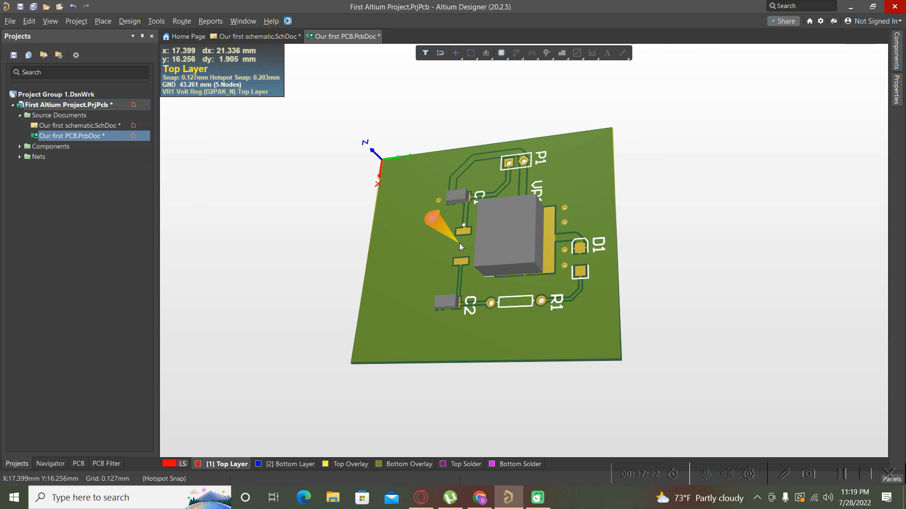
key(2)
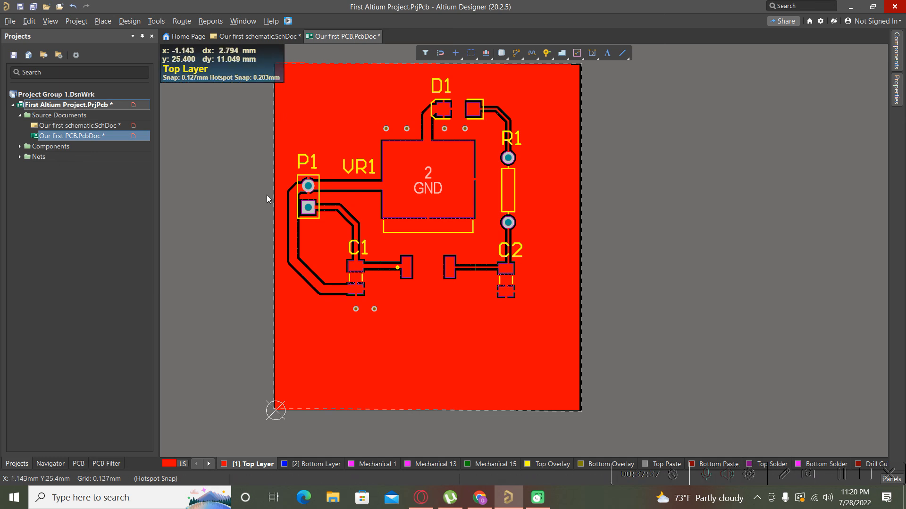
Open the schematic document to review the circuit and return to the PCB document
click(76, 126)
click(71, 136)
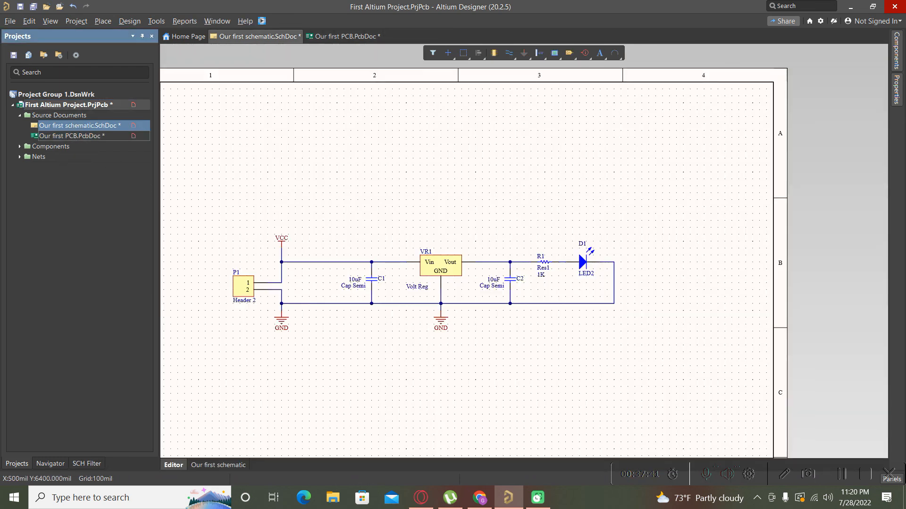